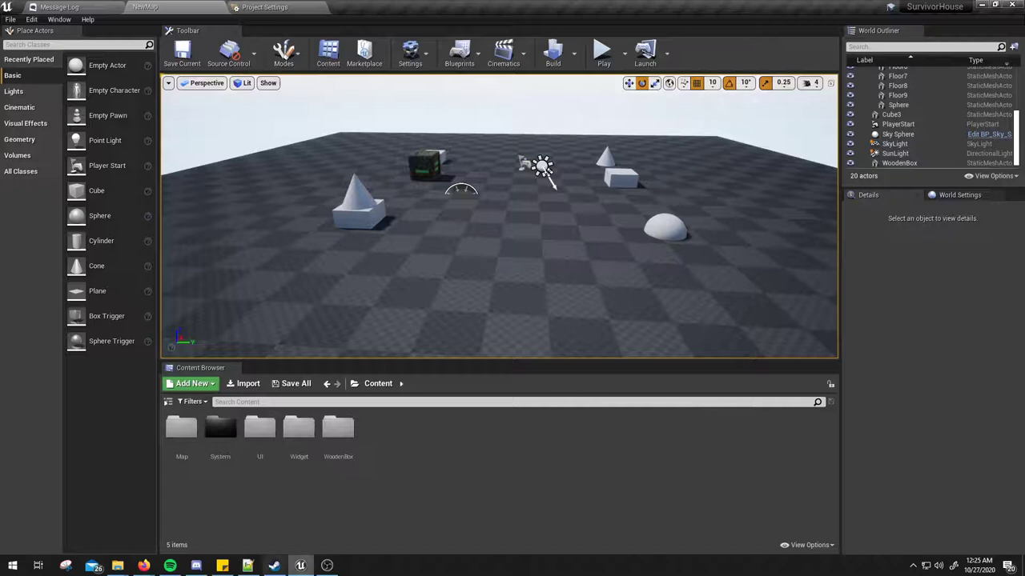
Start Play In Editor and run the character forward off the floor until the Respawn screen shows
{"action": "left_click", "coordinate": [326, 566]}
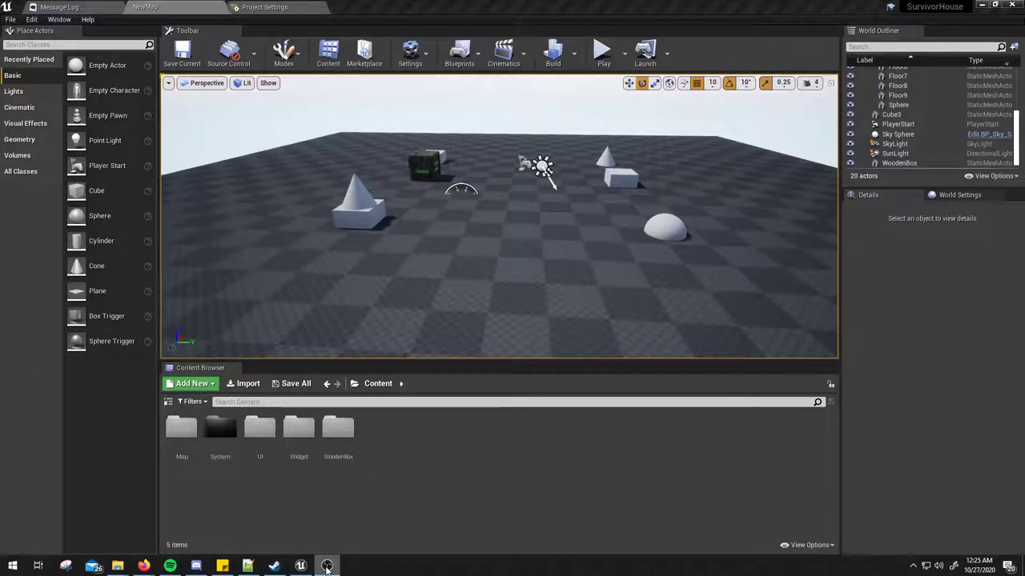
{"action": "right_click_drag", "start_coordinate": [536, 266], "coordinate": [543, 279]}
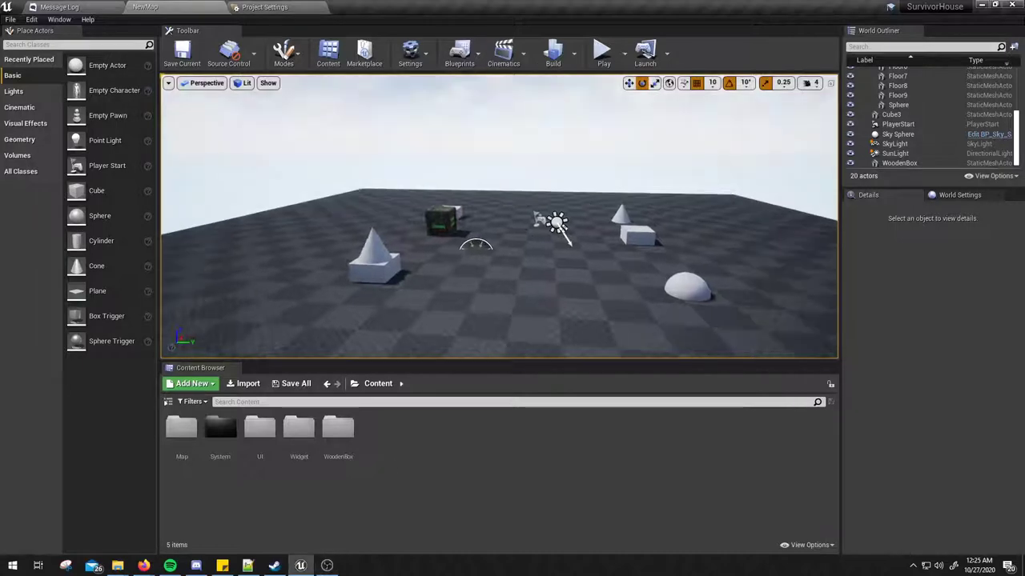
{"action": "key", "text": "alt+p"}
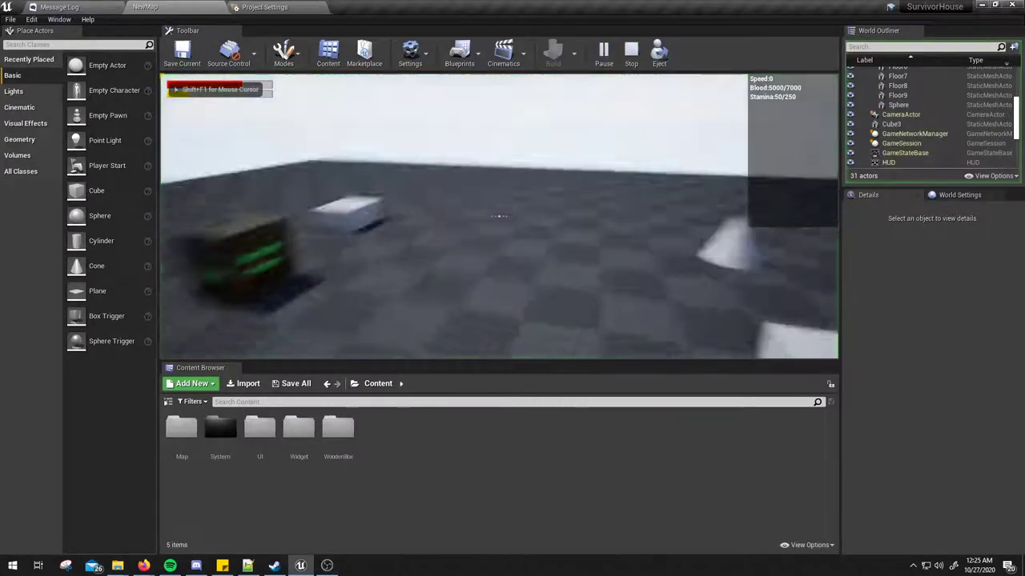
{"action": "key", "text": "w"}
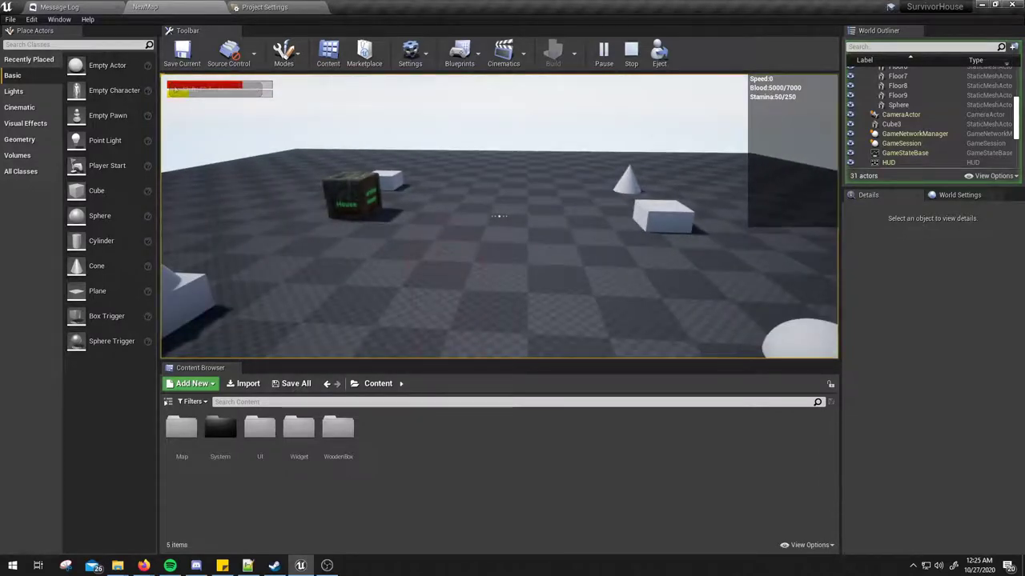
{"action": "key", "text": "w"}
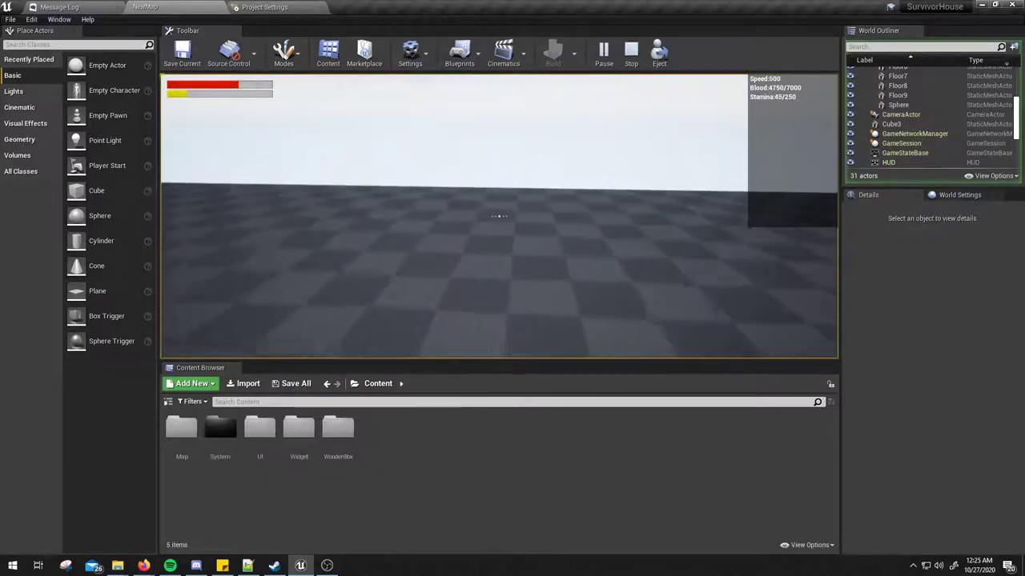
{"action": "key", "text": "w"}
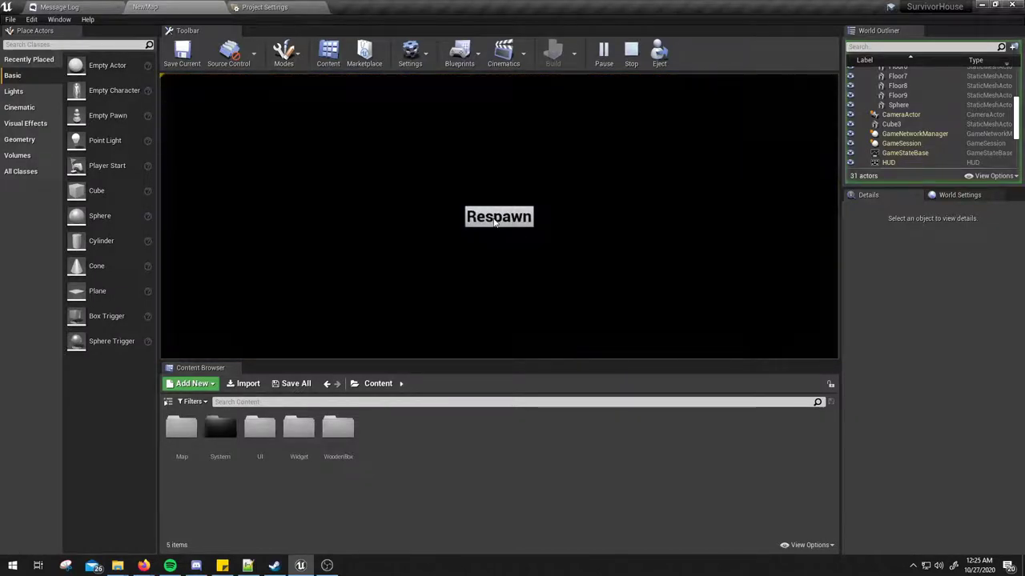
Respawn the character with blood at 5000/7000 and walk it toward the cube, cone and sphere
{"action": "left_click", "coordinate": [503, 223]}
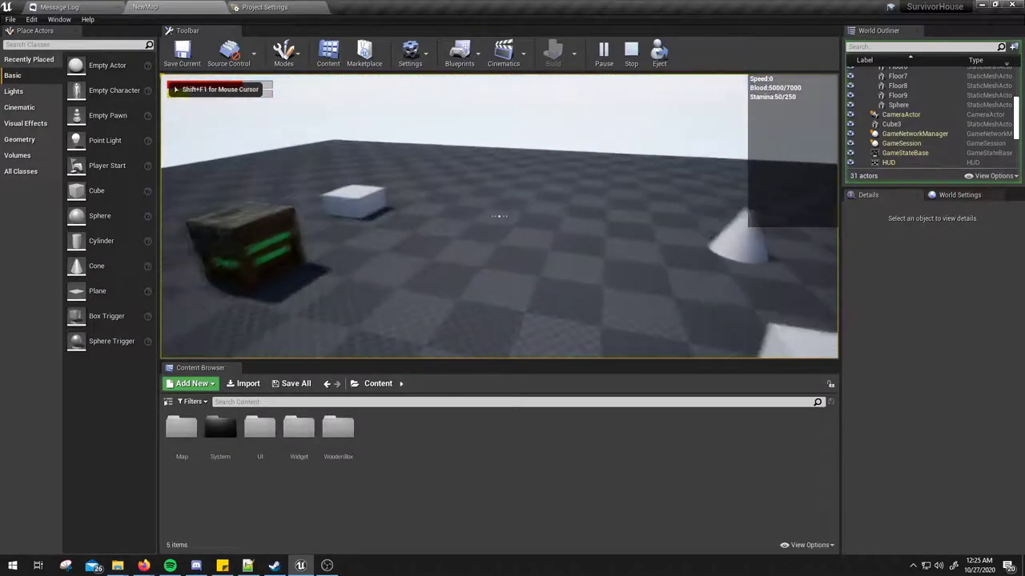
{"action": "key", "text": "w"}
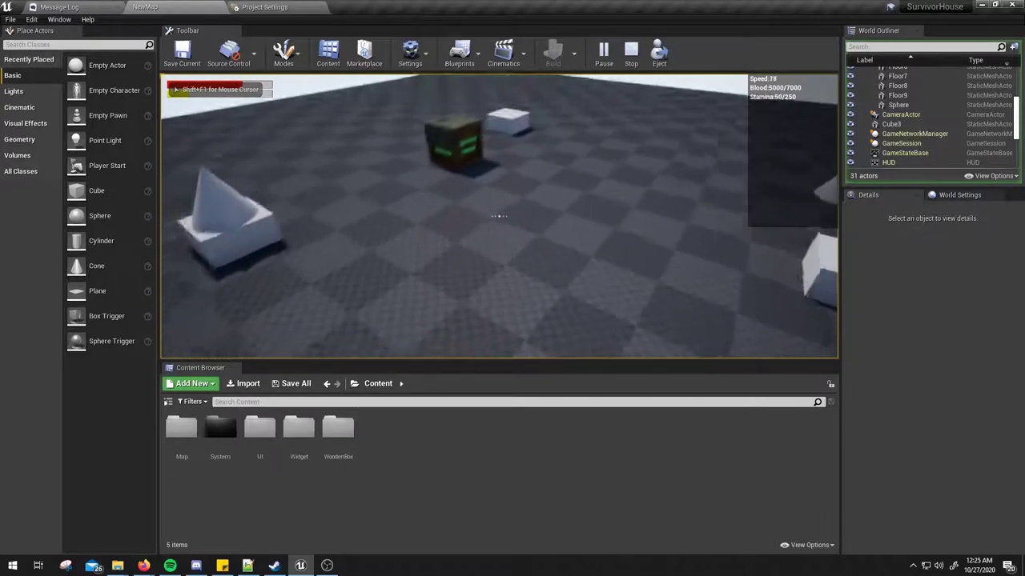
{"action": "key", "text": "s"}
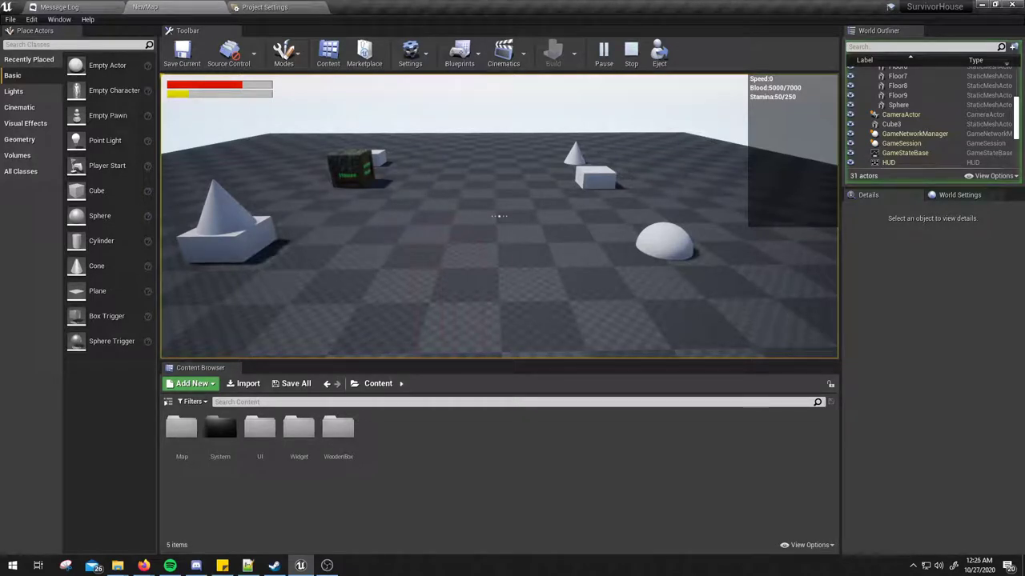
{"action": "key", "text": "w"}
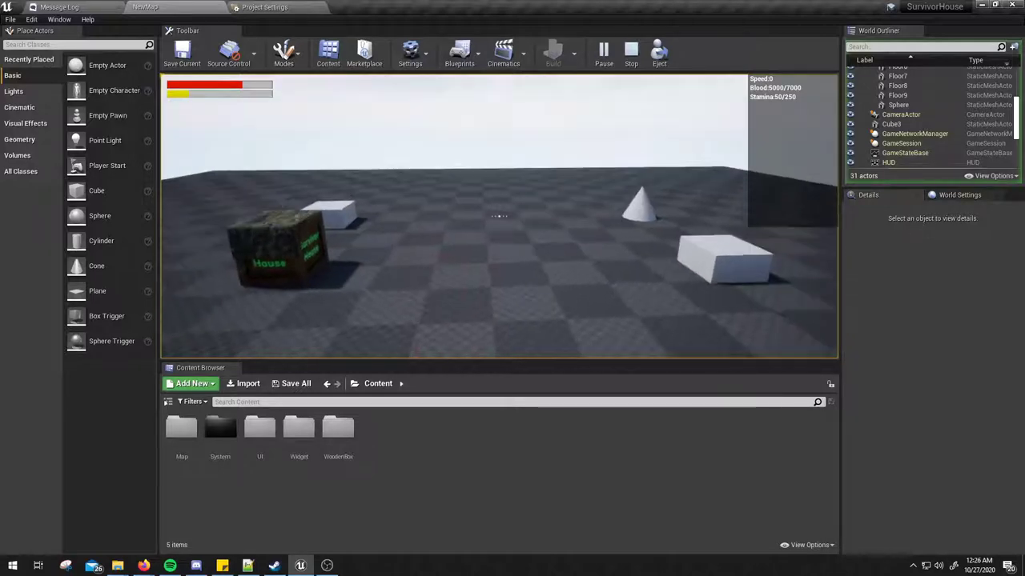
Stop play and create an Actor-based Blueprint class named NewBlueprint in the Content folder
{"action": "key", "text": "Escape"}
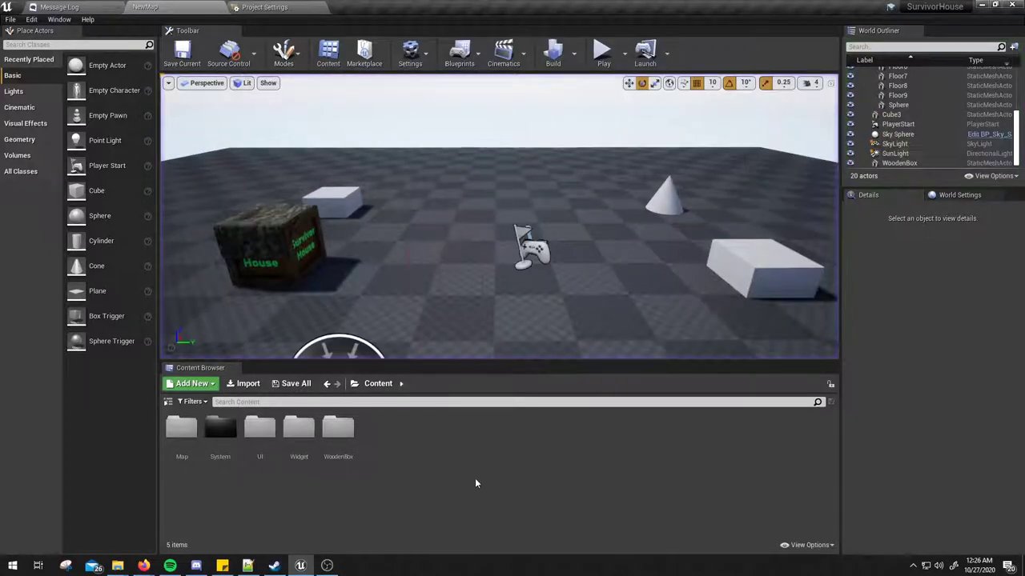
{"action": "right_click", "coordinate": [464, 458]}
{"action": "left_click", "coordinate": [439, 451]}
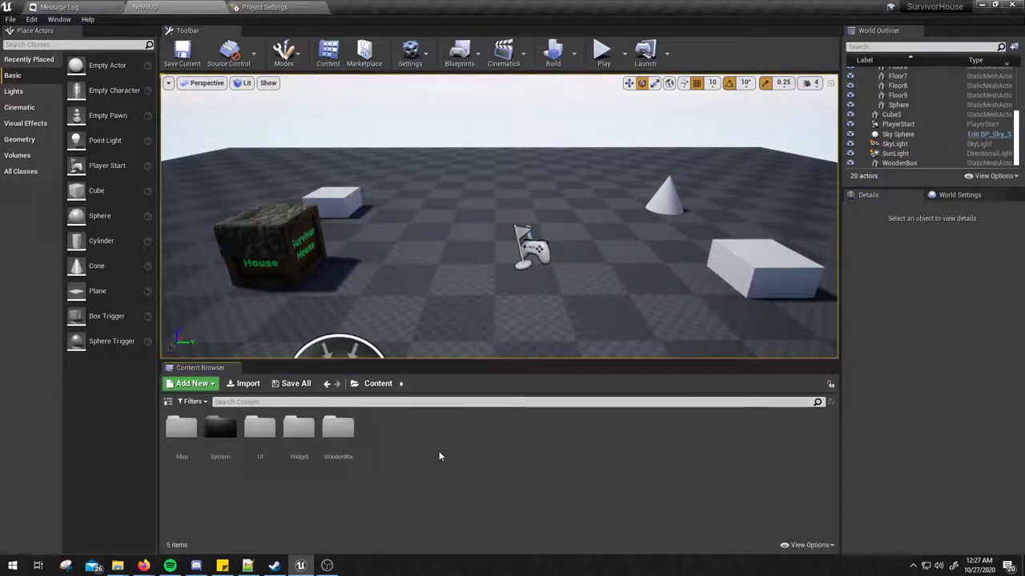
{"action": "right_click", "coordinate": [439, 451]}
{"action": "left_click", "coordinate": [416, 451]}
{"action": "right_click", "coordinate": [436, 445]}
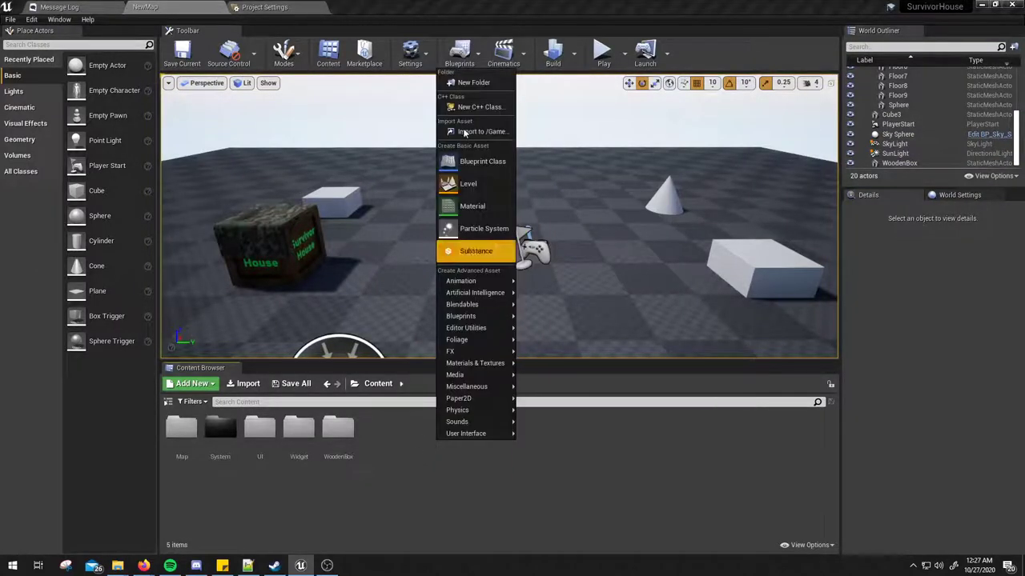
{"action": "left_click", "coordinate": [572, 503]}
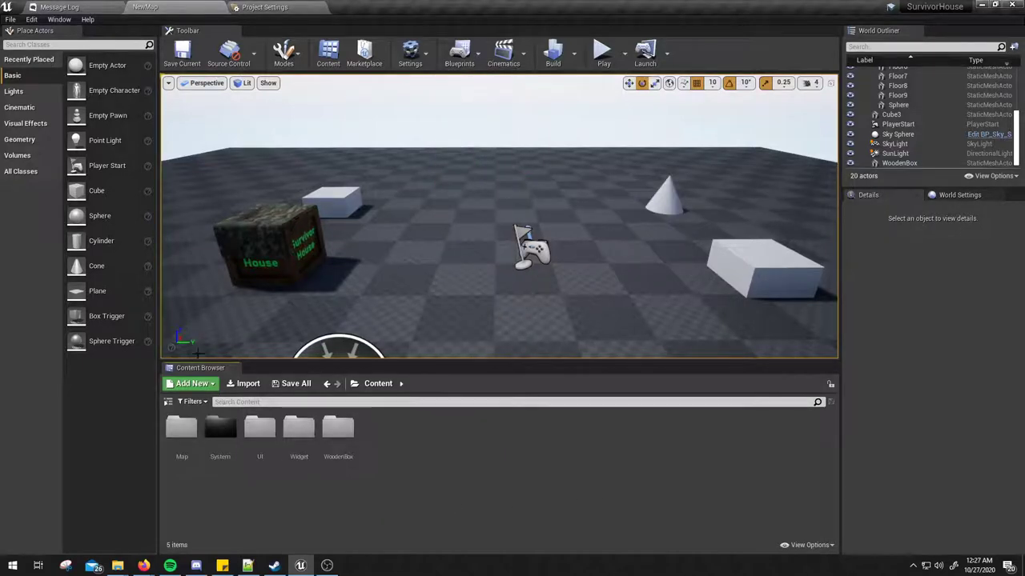
{"action": "right_click", "coordinate": [549, 466]}
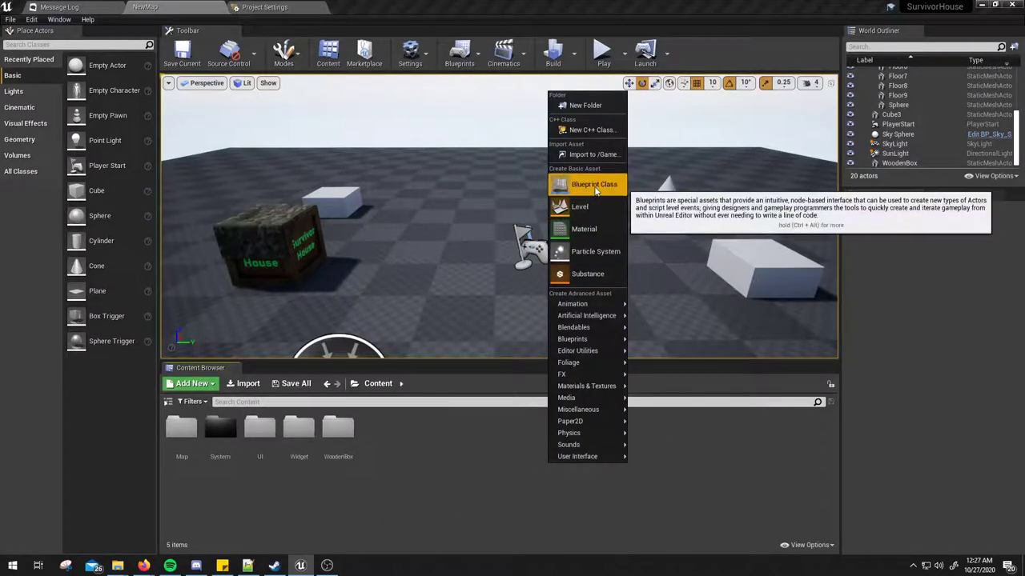
{"action": "left_click", "coordinate": [585, 193]}
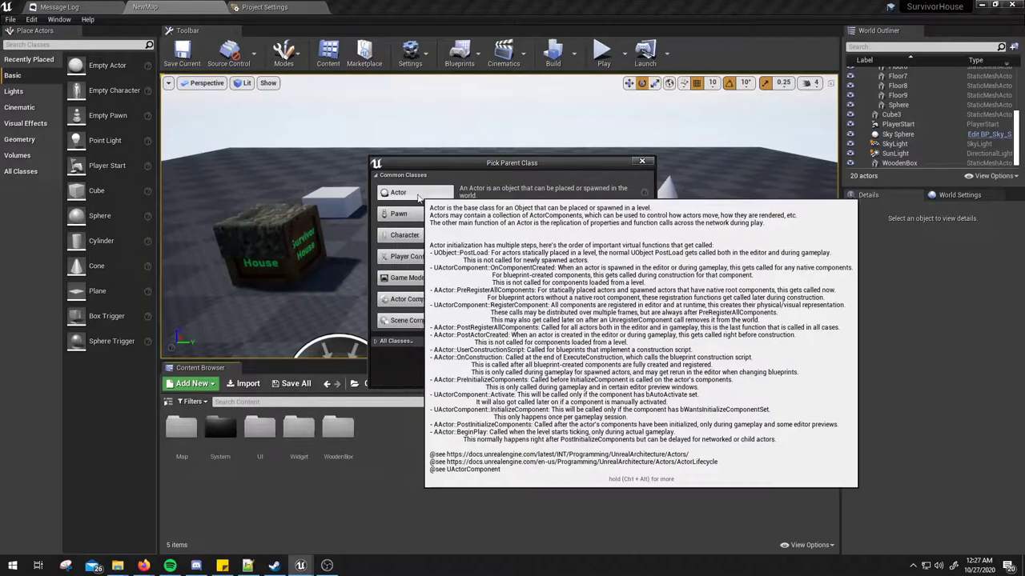
{"action": "left_click", "coordinate": [398, 193]}
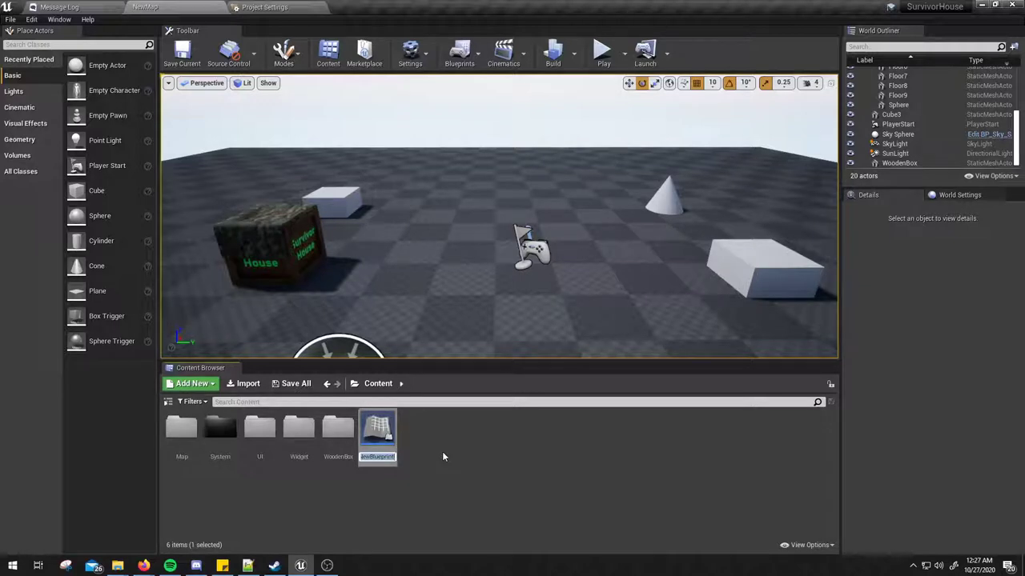
Name the blueprint Trap, drop one into the level, and dock its Blueprint editor as a tab
{"action": "type", "text": "Tiles"}
{"action": "key", "text": "Return"}
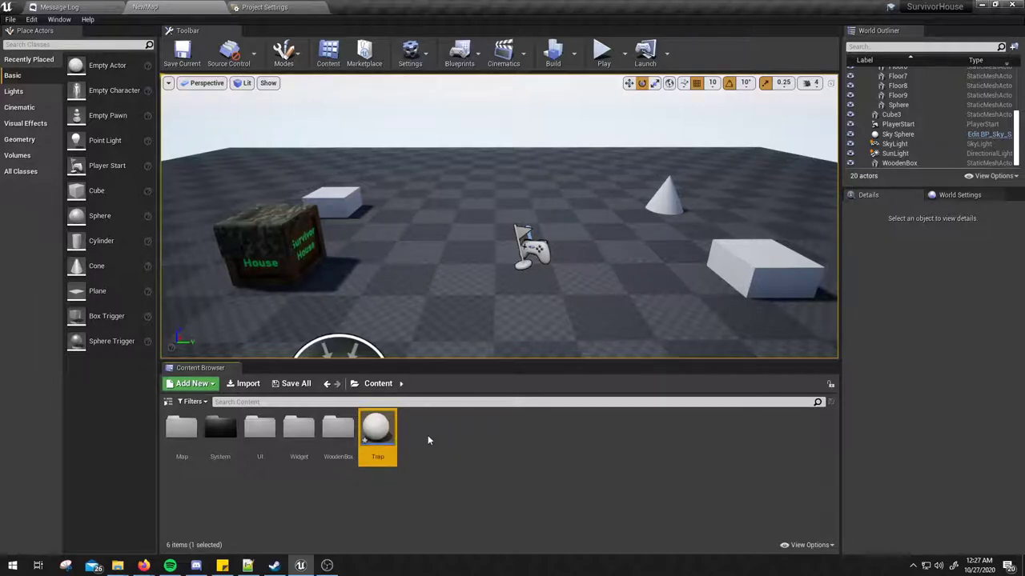
{"action": "mouse_move", "coordinate": [448, 305]}
{"action": "right_mouse_down"}
{"action": "mouse_move", "coordinate": [496, 280]}
{"action": "mouse_move", "coordinate": [448, 288]}
{"action": "right_mouse_up"}
{"action": "left_click_drag", "start_coordinate": [377, 432], "coordinate": [629, 189]}
{"action": "mouse_move", "coordinate": [629, 189]}
{"action": "right_mouse_down"}
{"action": "mouse_move", "coordinate": [592, 200]}
{"action": "mouse_move", "coordinate": [522, 323]}
{"action": "right_mouse_up"}
{"action": "double_click", "coordinate": [374, 437]}
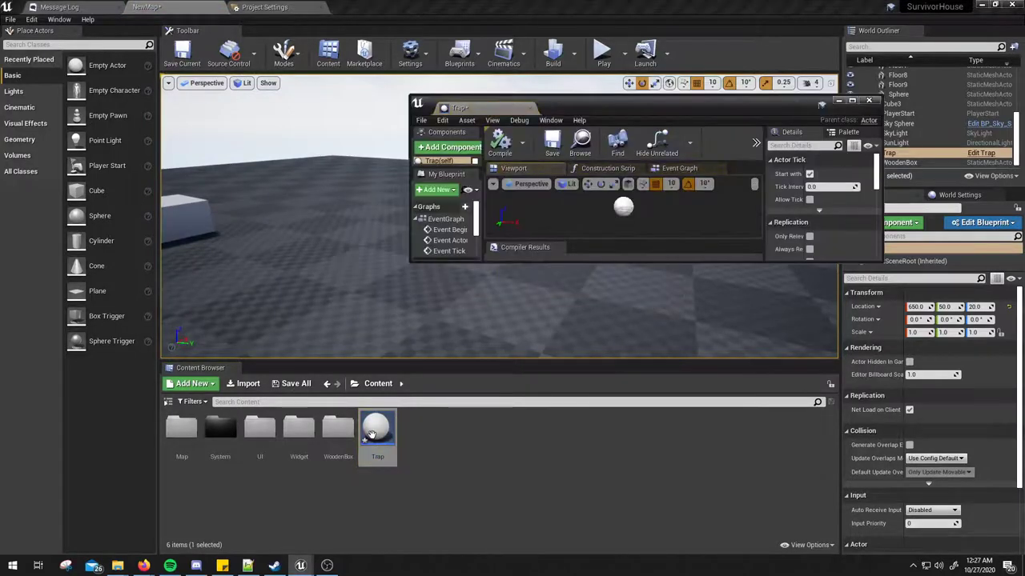
{"action": "left_click_drag", "start_coordinate": [458, 108], "coordinate": [430, 7]}
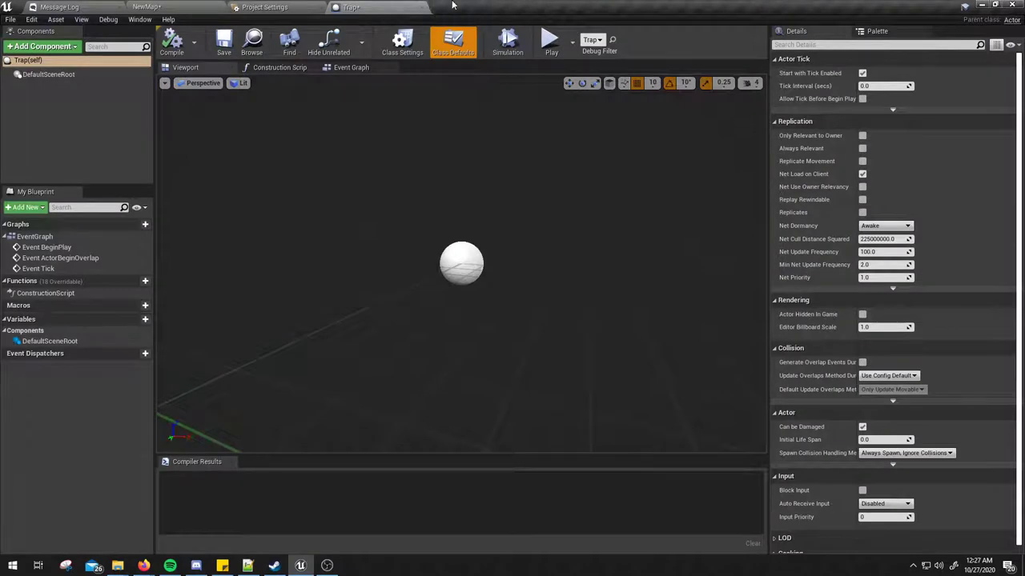
Orbit the Trap preview, look over its default Event Graph nodes, then return to the Viewport
{"action": "left_click_drag", "start_coordinate": [360, 256], "coordinate": [376, 256]}
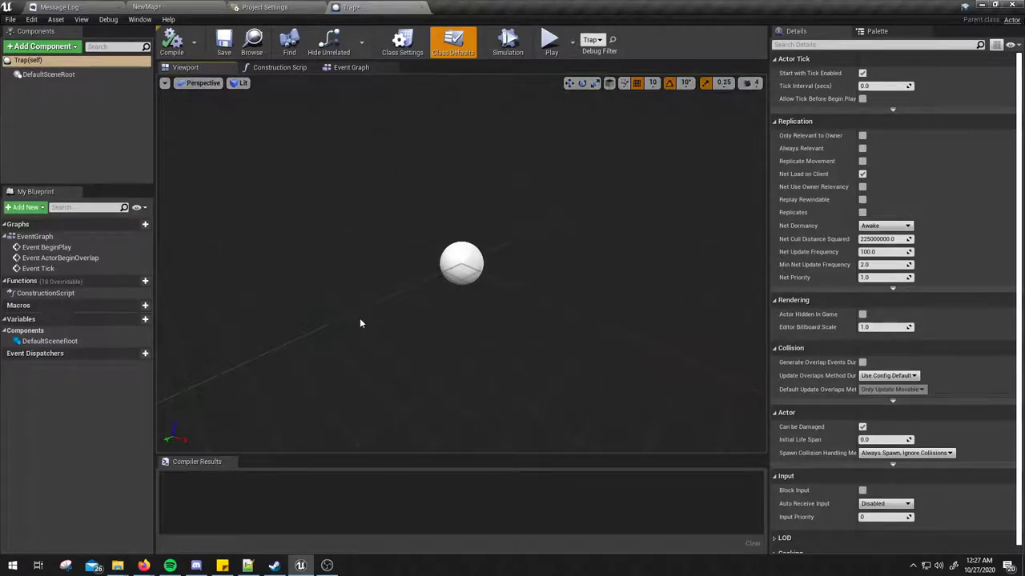
{"action": "left_click_drag", "start_coordinate": [560, 165], "coordinate": [534, 289]}
{"action": "left_click", "coordinate": [359, 68]}
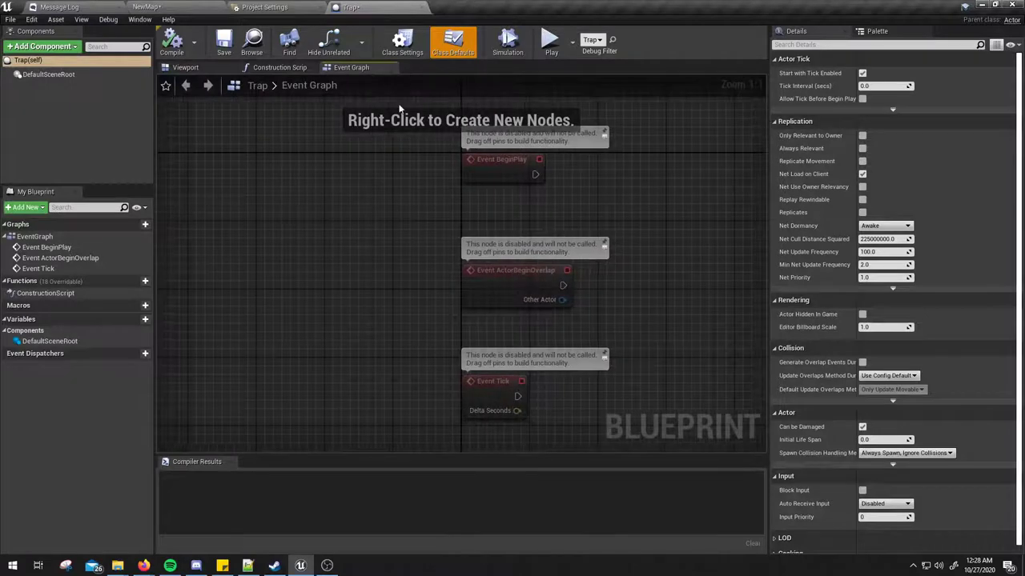
{"action": "right_click_drag", "start_coordinate": [651, 290], "coordinate": [406, 265]}
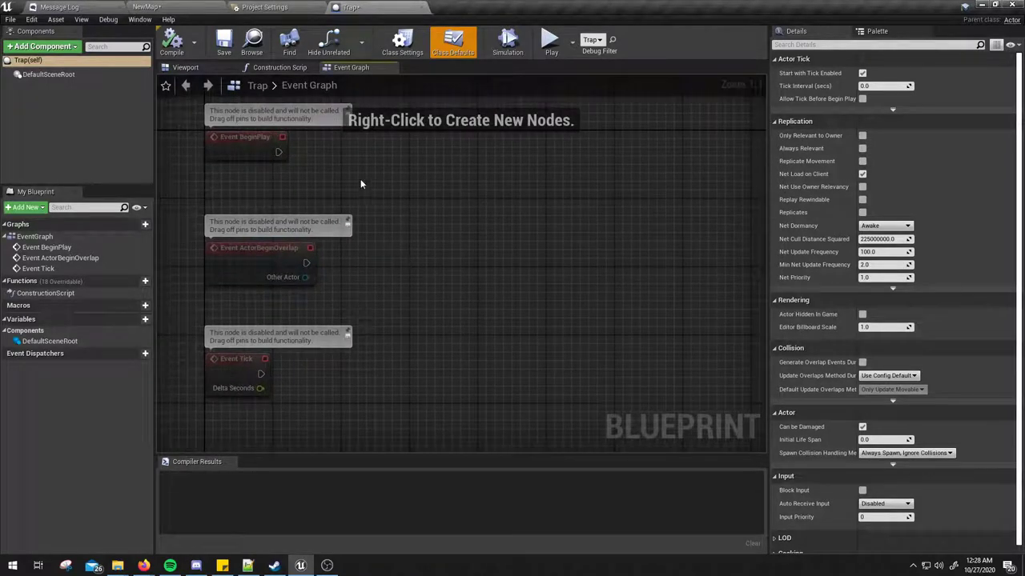
{"action": "right_click_drag", "start_coordinate": [375, 190], "coordinate": [373, 208]}
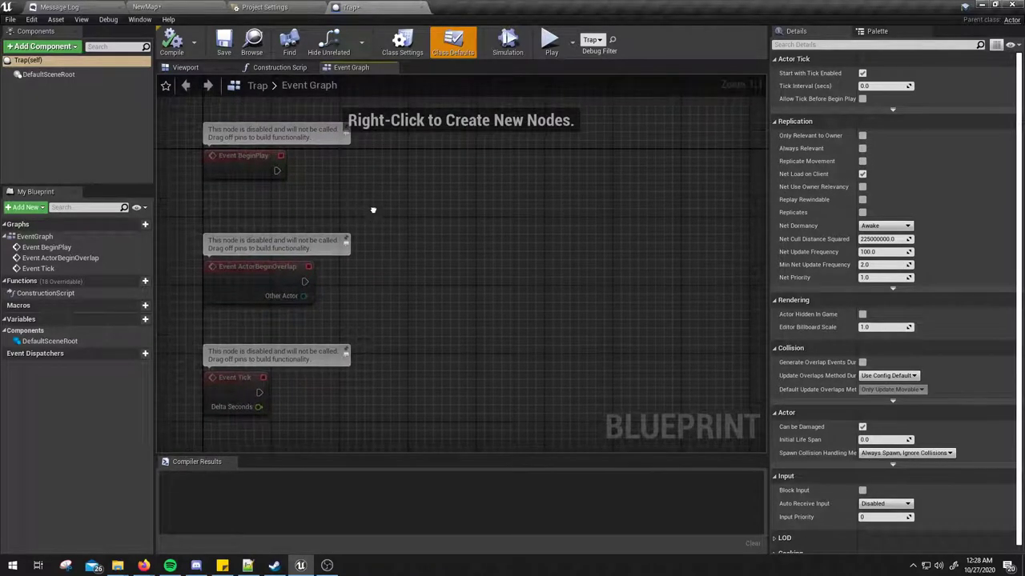
{"action": "left_click", "coordinate": [192, 70]}
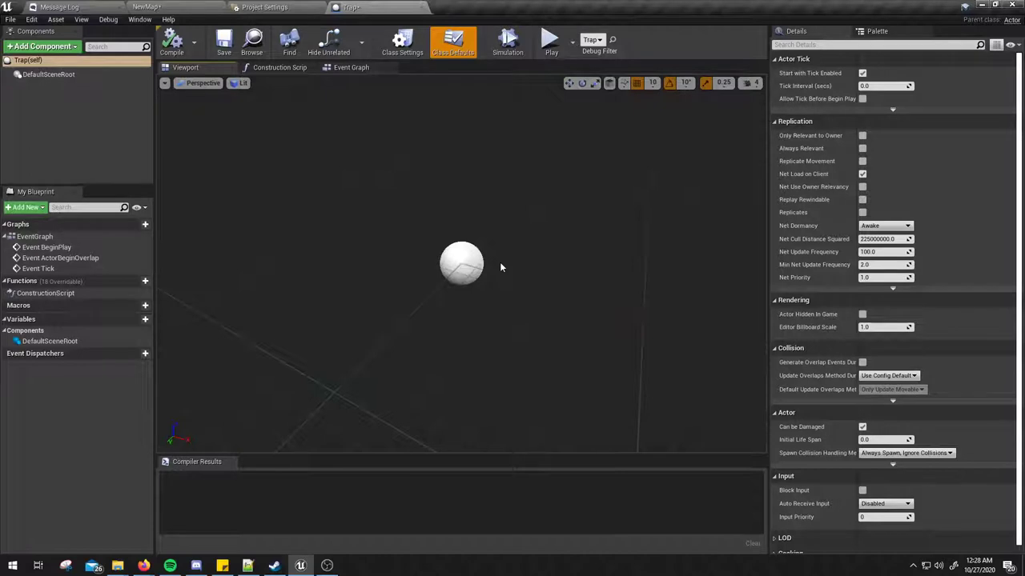
Browse the Add Component list down toward the Collision section without adding anything
{"action": "left_click", "coordinate": [41, 45]}
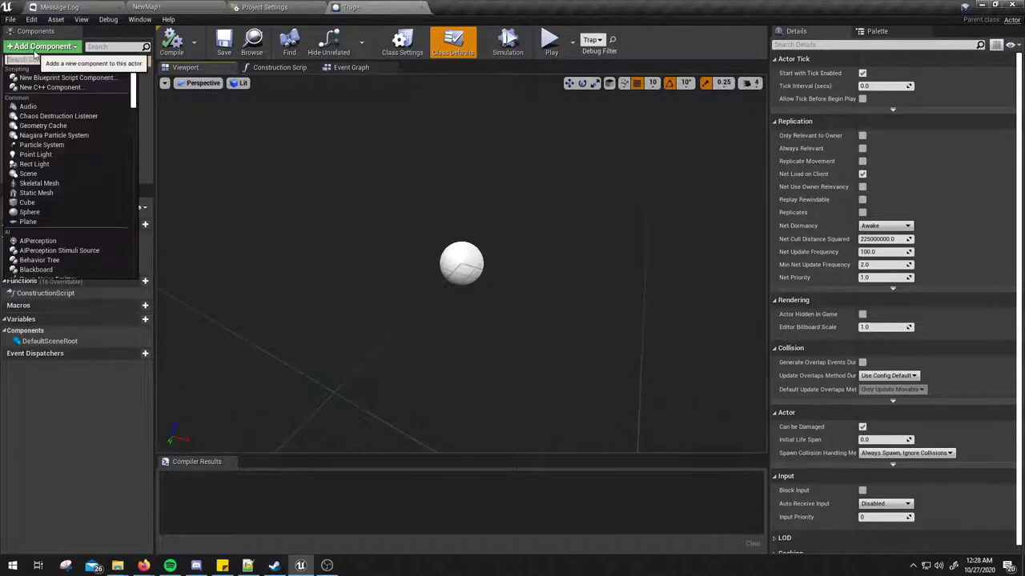
{"action": "scroll", "coordinate": [88, 200], "scroll_direction": "down", "scroll_amount": 1}
{"action": "scroll", "coordinate": [88, 194], "scroll_direction": "down", "scroll_amount": 3}
{"action": "scroll", "coordinate": [88, 195], "scroll_direction": "down", "scroll_amount": 2}
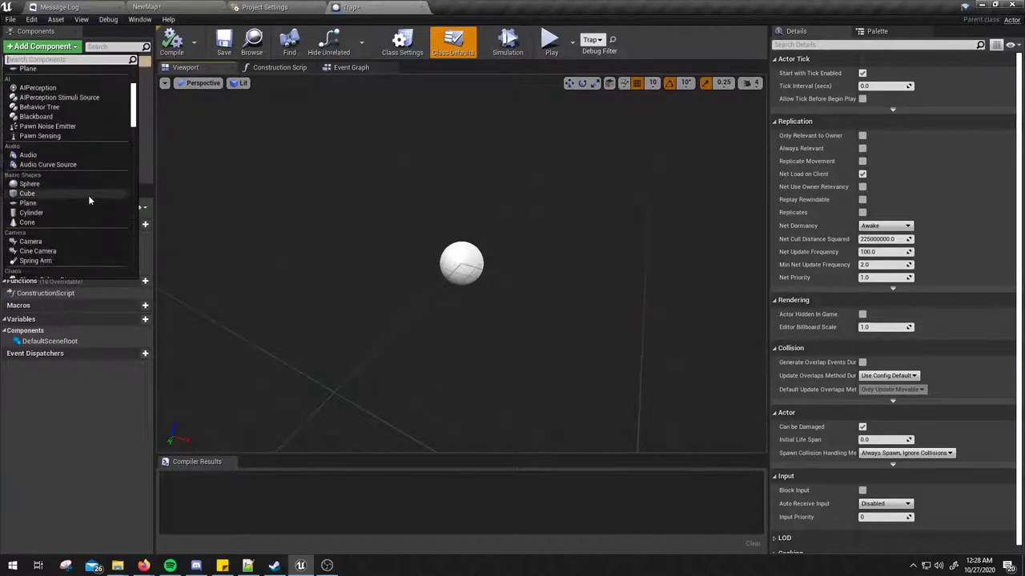
{"action": "scroll", "coordinate": [88, 201], "scroll_direction": "down", "scroll_amount": 1}
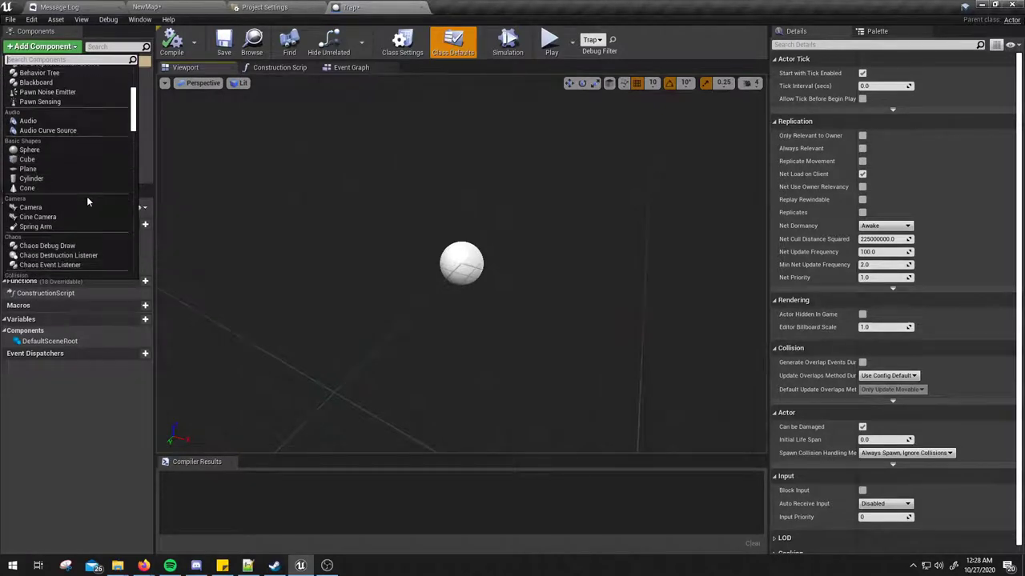
{"action": "scroll", "coordinate": [89, 202], "scroll_direction": "down", "scroll_amount": 2}
{"action": "scroll", "coordinate": [87, 201], "scroll_direction": "down", "scroll_amount": 2}
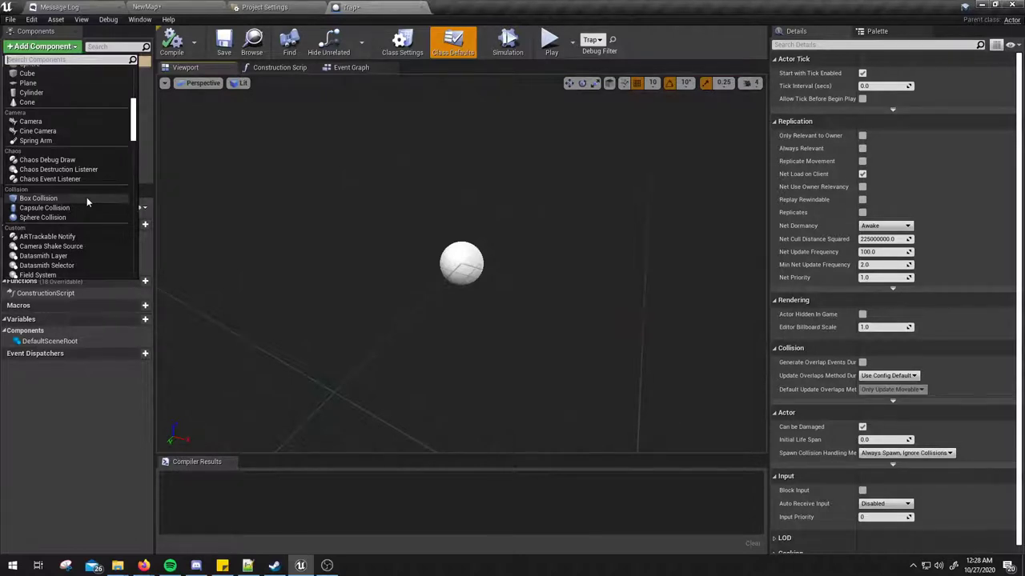
{"action": "scroll", "coordinate": [87, 197], "scroll_direction": "up", "scroll_amount": 3}
{"action": "scroll", "coordinate": [86, 197], "scroll_direction": "down", "scroll_amount": 4}
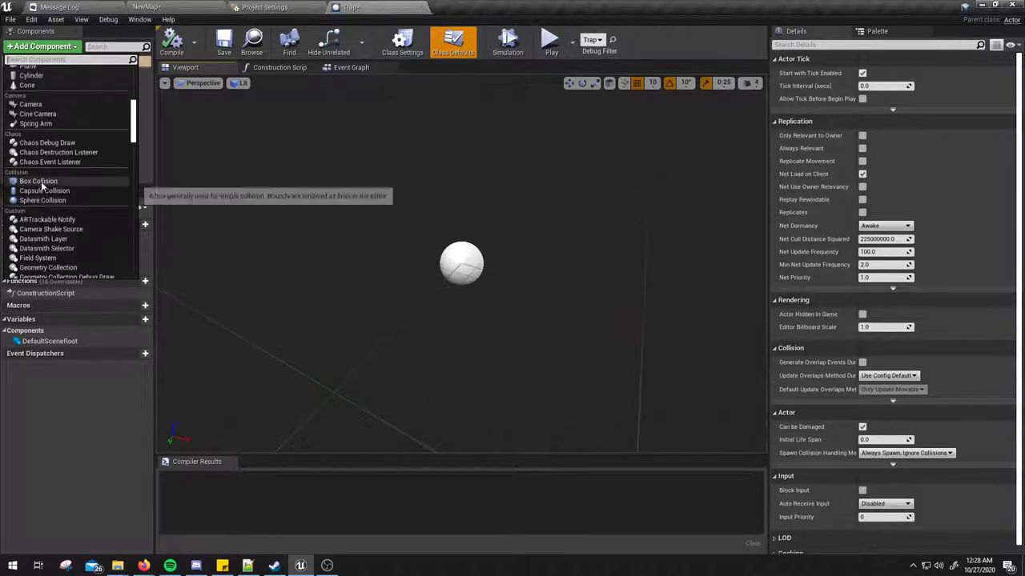
{"action": "left_click", "coordinate": [44, 46]}
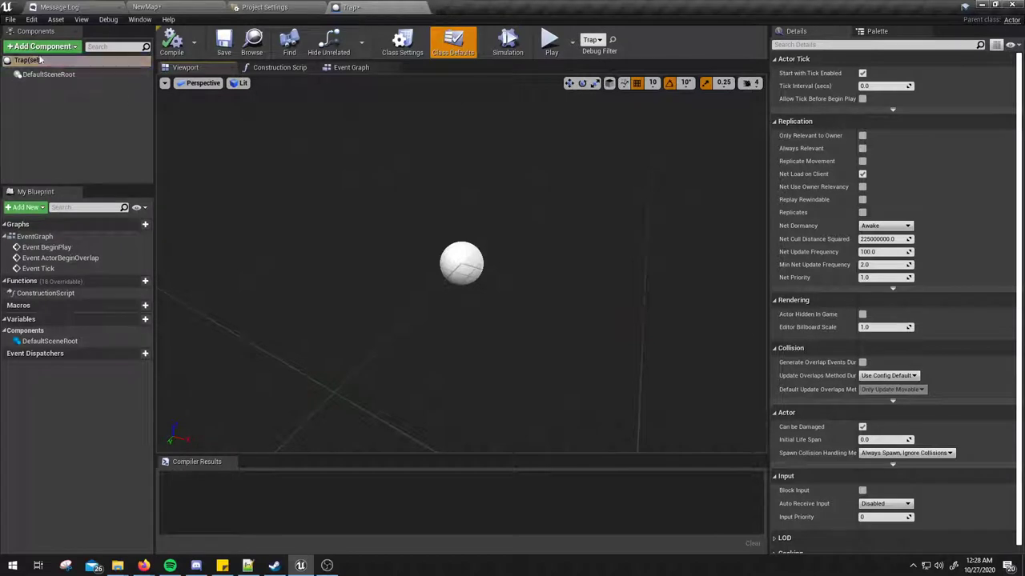
Add a Box Collision component, keeping the default name Box and extent 32
{"action": "left_click", "coordinate": [43, 48]}
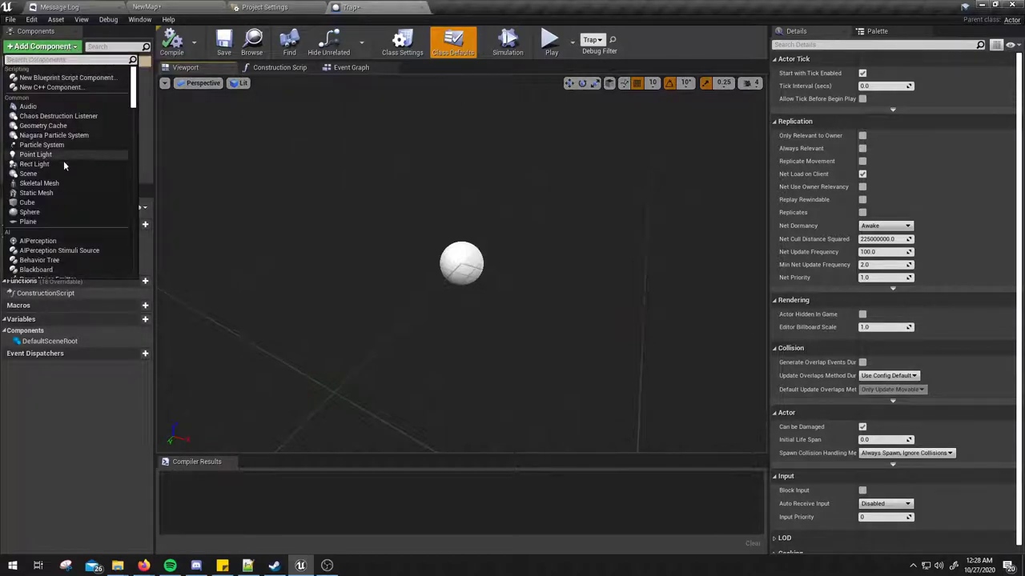
{"action": "scroll", "coordinate": [68, 176], "scroll_direction": "down", "scroll_amount": 3}
{"action": "scroll", "coordinate": [79, 208], "scroll_direction": "down", "scroll_amount": 2}
{"action": "scroll", "coordinate": [81, 226], "scroll_direction": "down", "scroll_amount": 2}
{"action": "scroll", "coordinate": [74, 225], "scroll_direction": "down", "scroll_amount": 3}
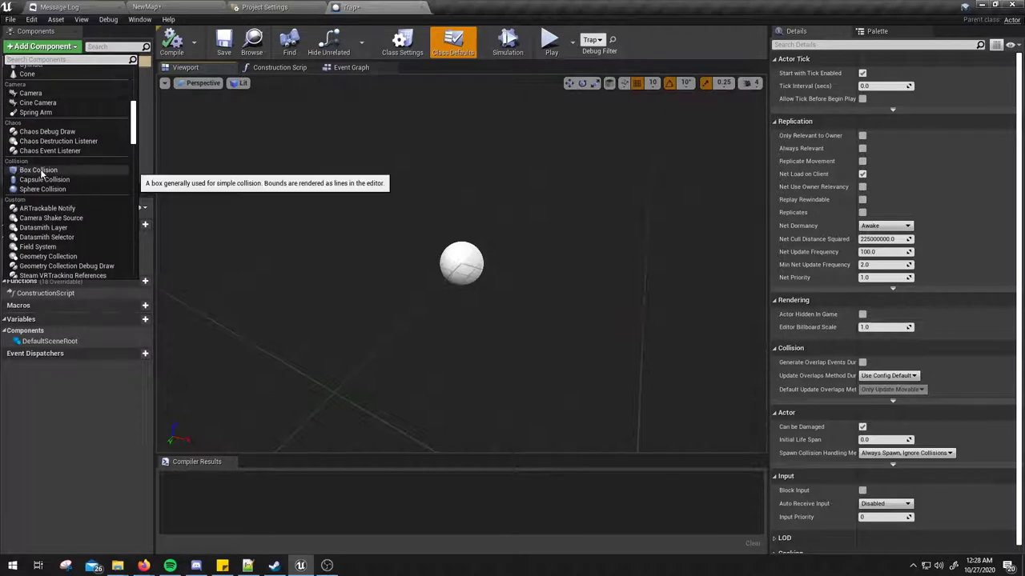
{"action": "left_click", "coordinate": [40, 170]}
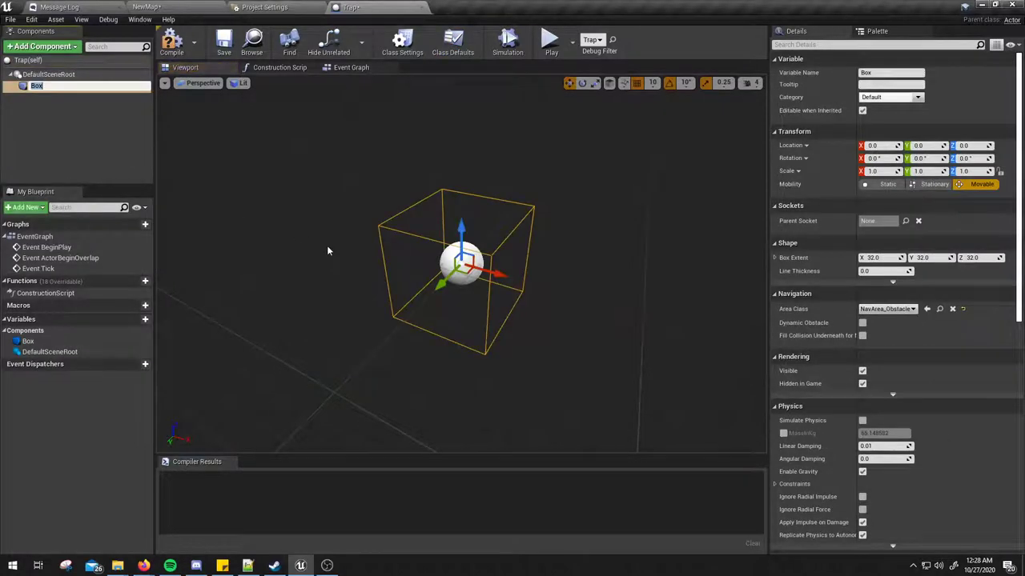
Raise the Box collision to Location Z 30 above the sphere, then go back to NewMap
{"action": "left_click_drag", "start_coordinate": [326, 250], "coordinate": [376, 250]}
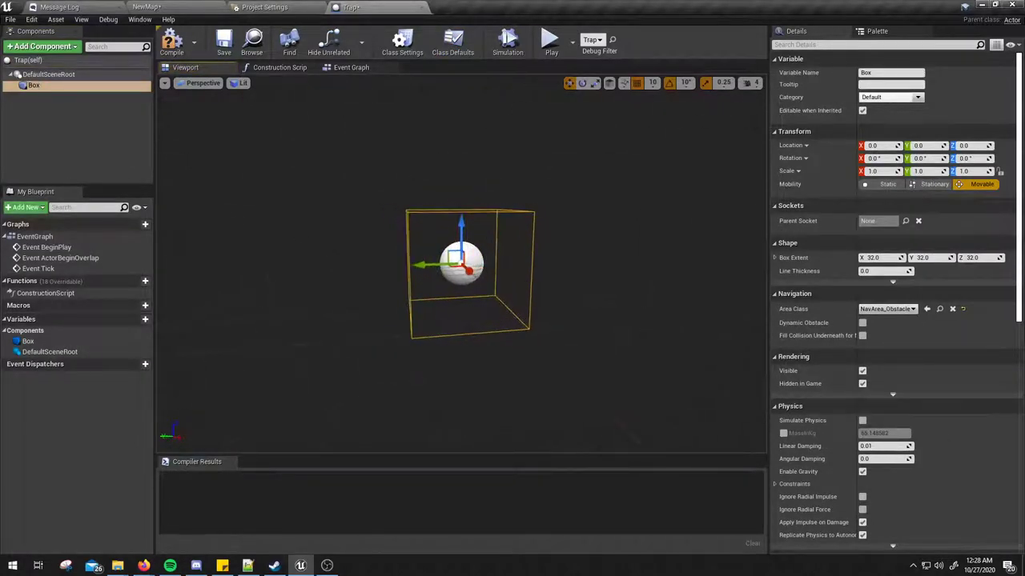
{"action": "left_click_drag", "start_coordinate": [461, 224], "coordinate": [458, 174]}
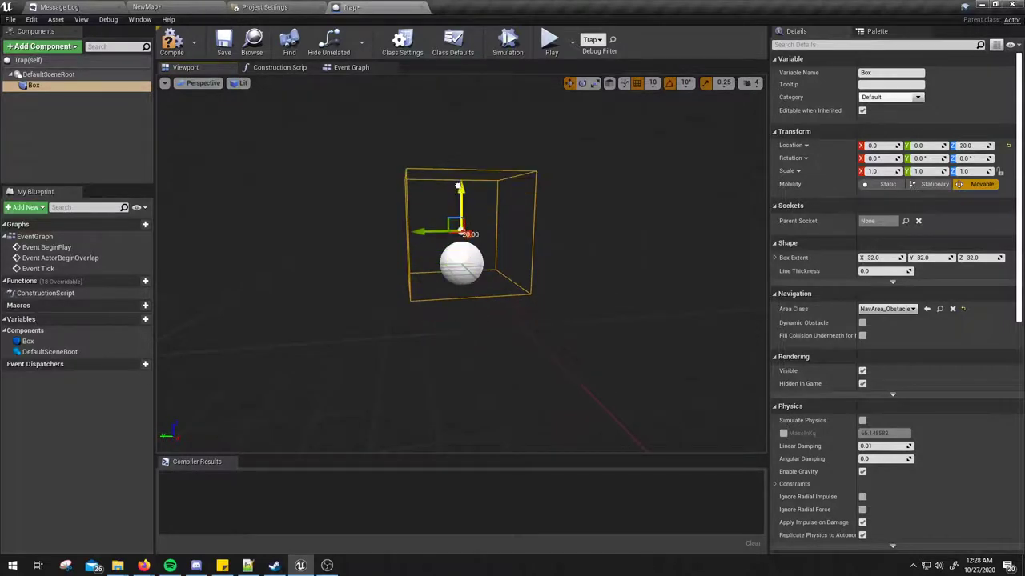
{"action": "left_click_drag", "start_coordinate": [308, 238], "coordinate": [364, 240]}
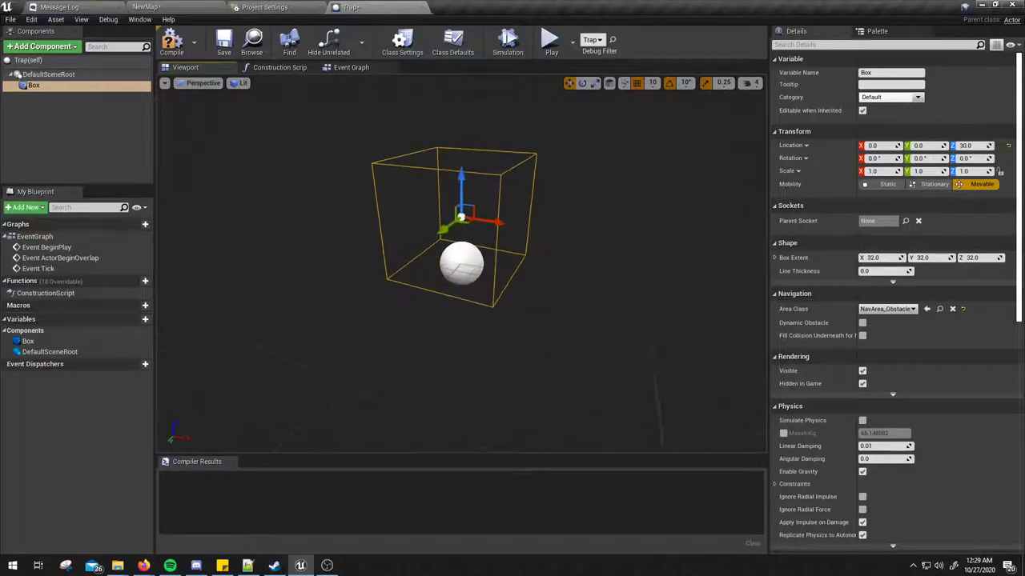
{"action": "left_click_drag", "start_coordinate": [298, 233], "coordinate": [344, 235]}
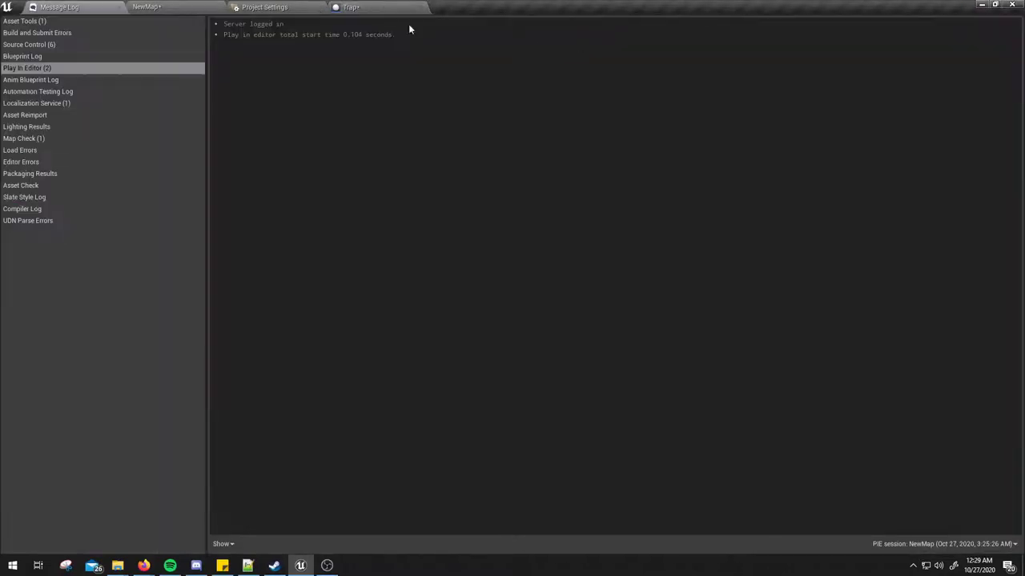
{"action": "left_click", "coordinate": [225, 12]}
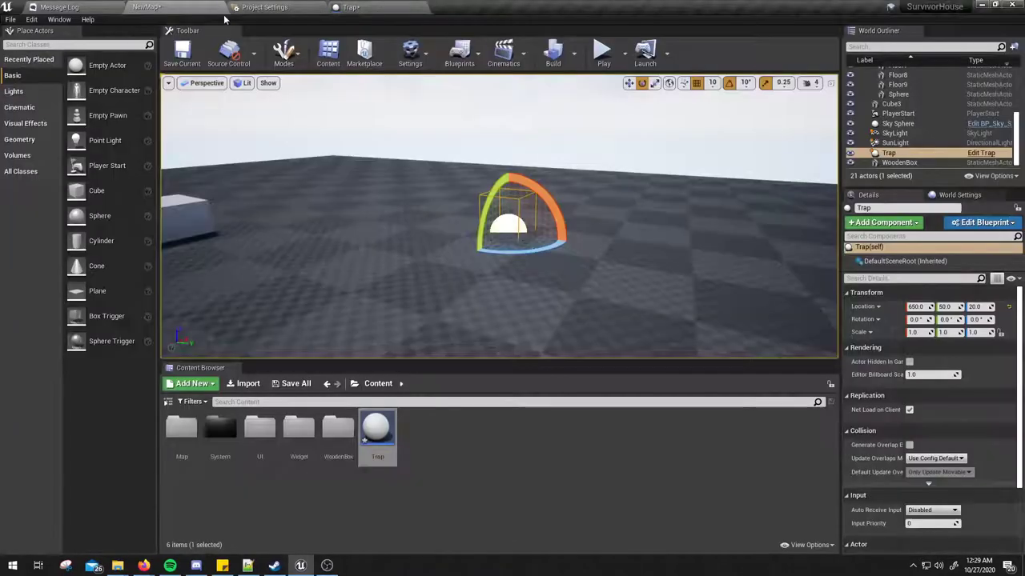
Run a Play session with the Trap placed, exit it, and return to the Trap Blueprint preview
{"action": "left_click", "coordinate": [602, 53]}
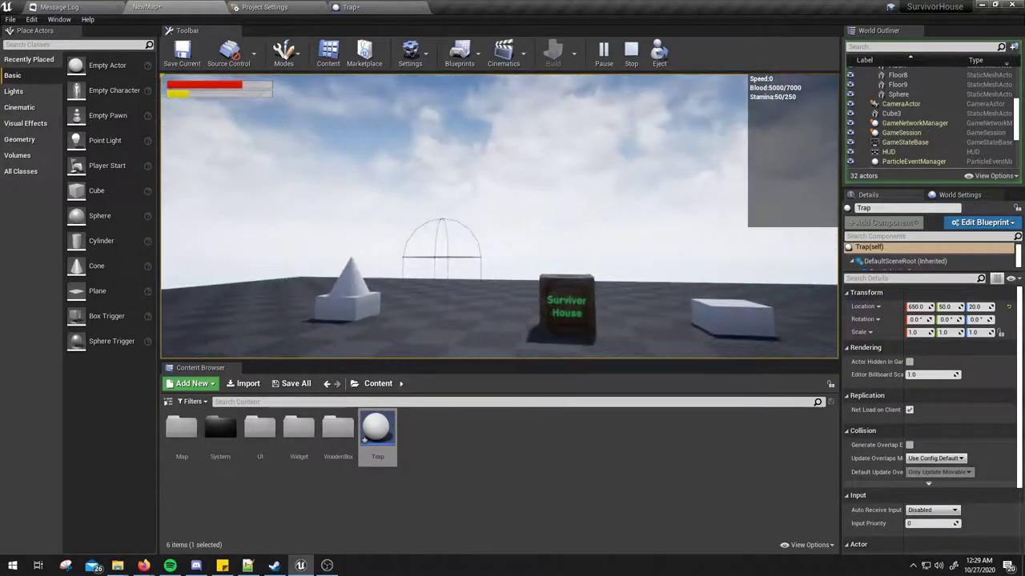
{"action": "key", "text": "shift+F1"}
{"action": "key", "text": "alt+Tab"}
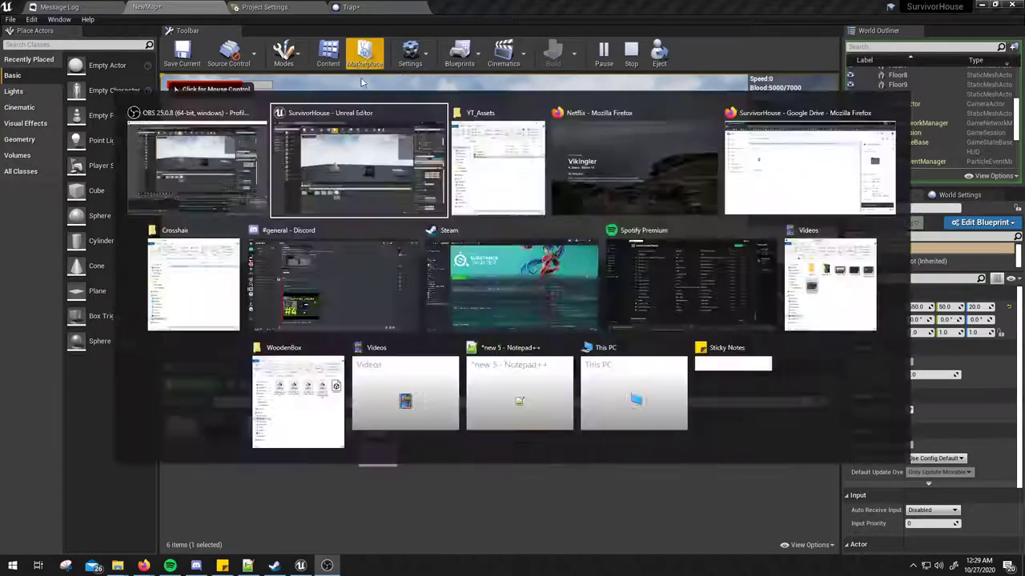
{"action": "key", "text": "Escape"}
{"action": "left_click", "coordinate": [350, 7]}
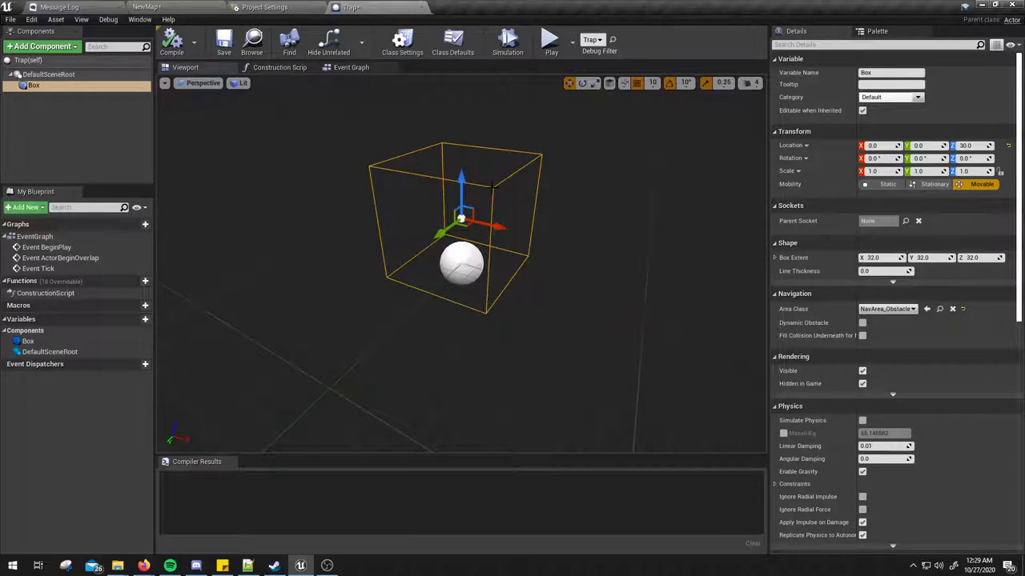
{"action": "left_click", "coordinate": [196, 7]}
{"action": "left_click", "coordinate": [351, 7]}
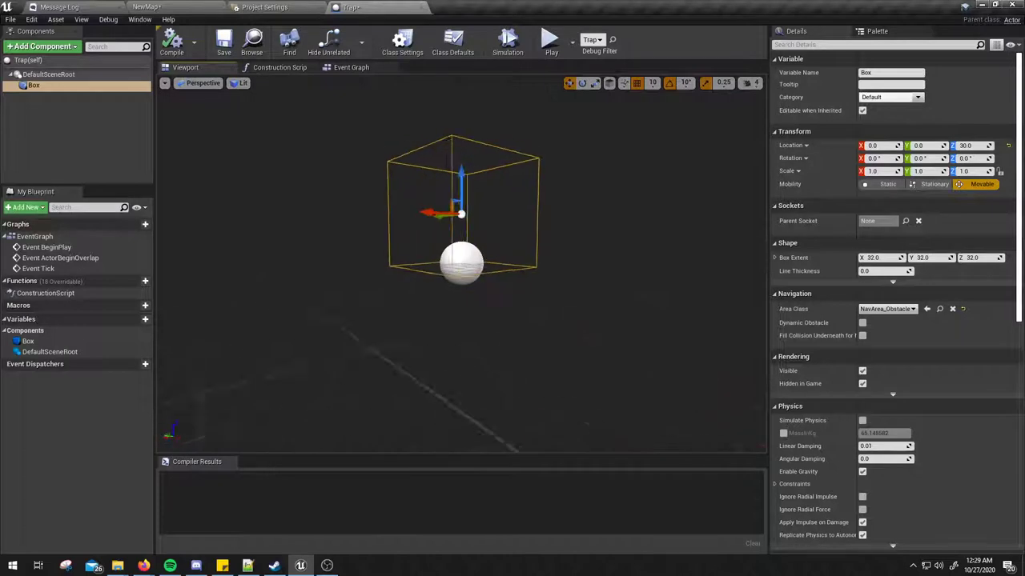
{"action": "left_click_drag", "start_coordinate": [165, 144], "coordinate": [165, 144]}
Rename the Box component to TrapTrigger
{"action": "left_click", "coordinate": [52, 86]}
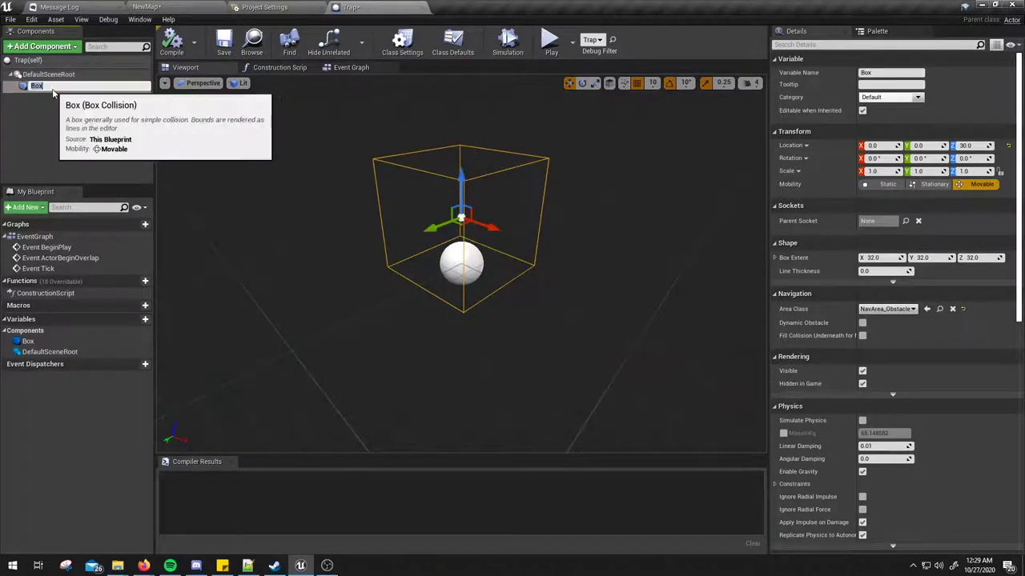
{"action": "type", "text": "TrapTrigg"}
{"action": "type", "text": "er"}
{"action": "key", "text": "Return"}
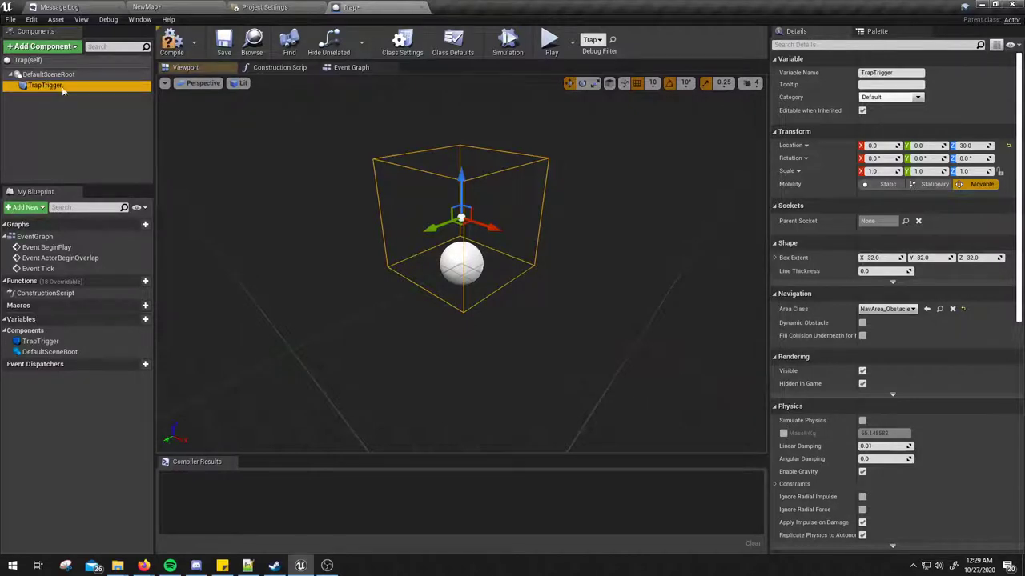
Add an On Component Begin Overlap event for TrapTrigger from its Details Events section
{"action": "scroll", "coordinate": [909, 232], "scroll_direction": "down", "scroll_amount": 3}
{"action": "scroll", "coordinate": [909, 233], "scroll_direction": "down", "scroll_amount": 3}
{"action": "scroll", "coordinate": [949, 315], "scroll_direction": "down", "scroll_amount": 3}
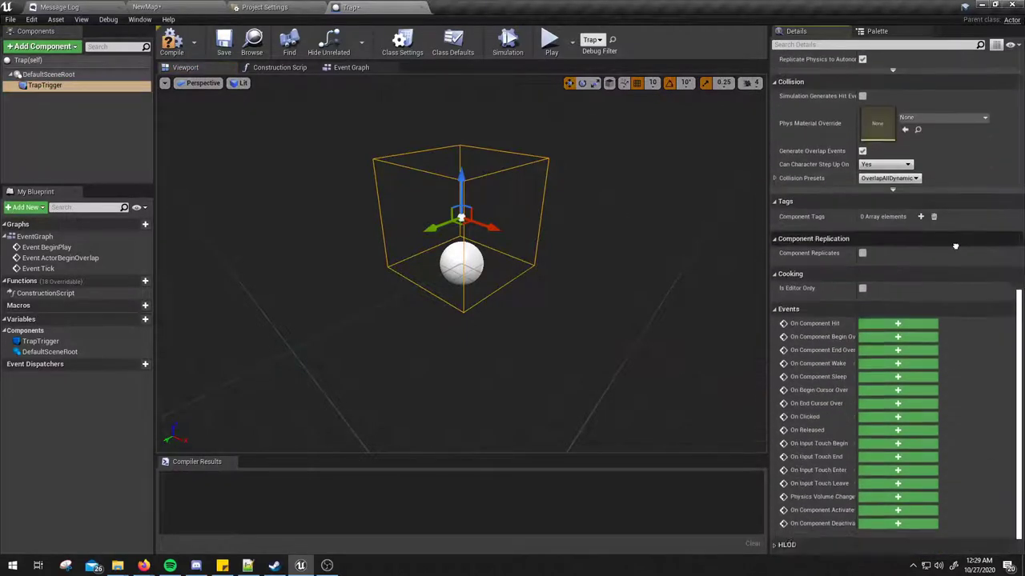
{"action": "scroll", "coordinate": [949, 315], "scroll_direction": "down", "scroll_amount": 2}
{"action": "scroll", "coordinate": [986, 303], "scroll_direction": "down", "scroll_amount": 2}
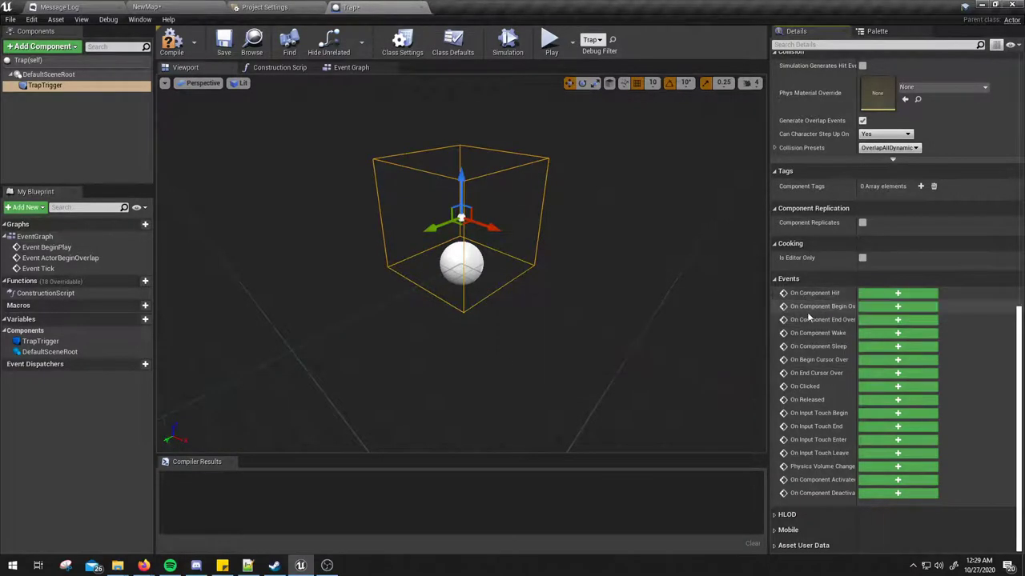
{"action": "left_click", "coordinate": [42, 75]}
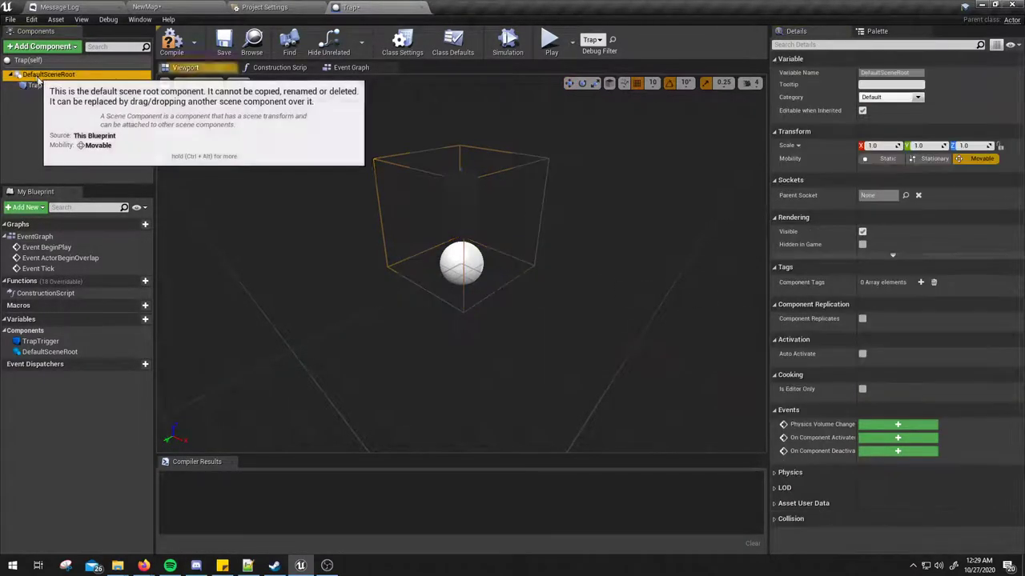
{"action": "left_click", "coordinate": [47, 84]}
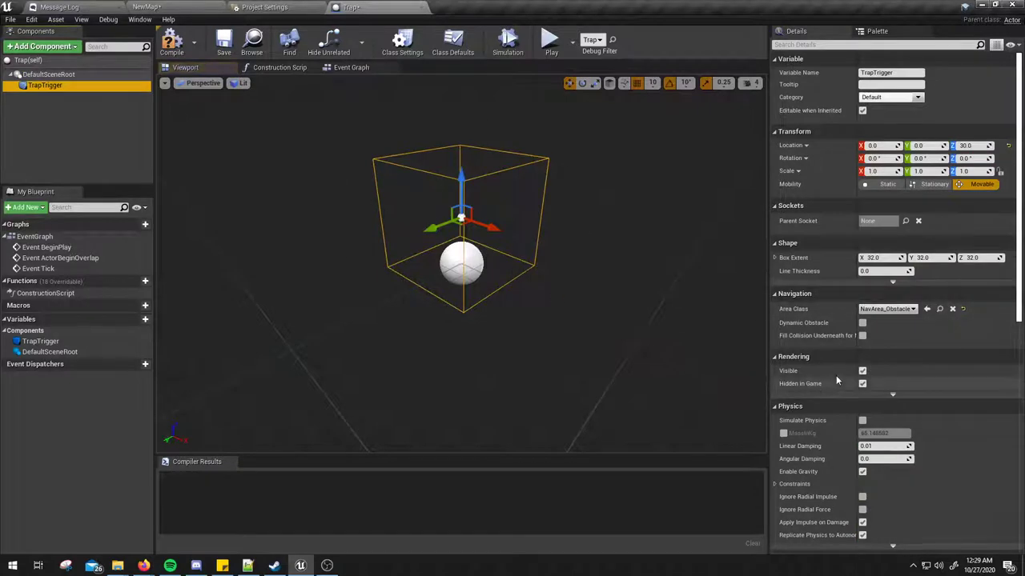
{"action": "scroll", "coordinate": [980, 467], "scroll_direction": "down", "scroll_amount": 10}
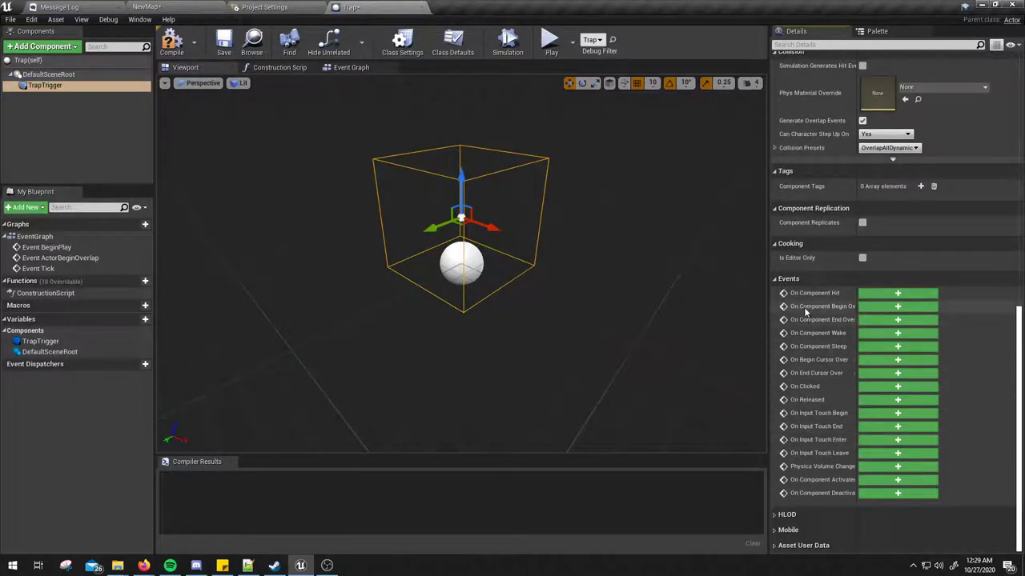
{"action": "left_click_drag", "start_coordinate": [769, 311], "coordinate": [697, 310]}
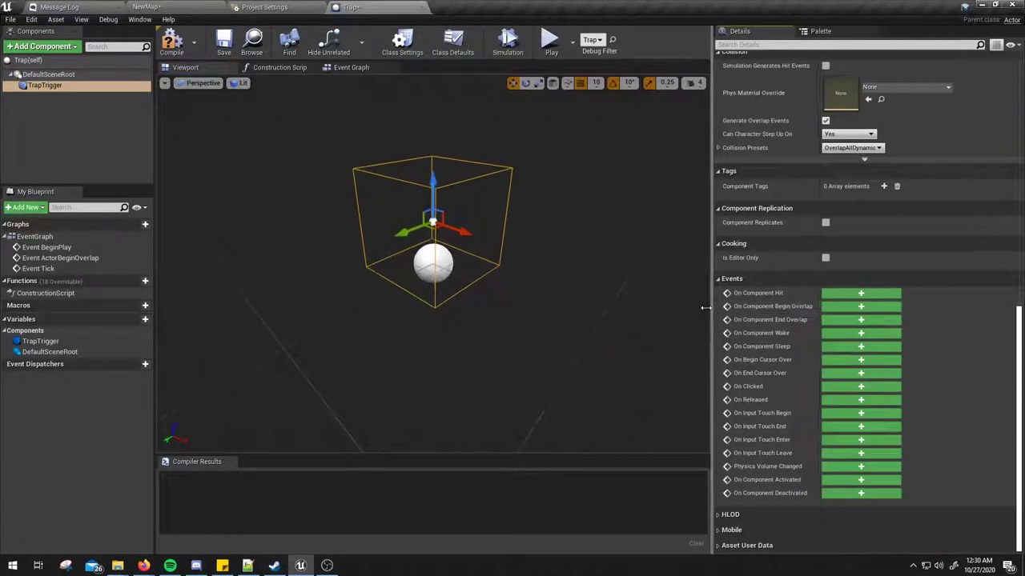
{"action": "left_click", "coordinate": [864, 307]}
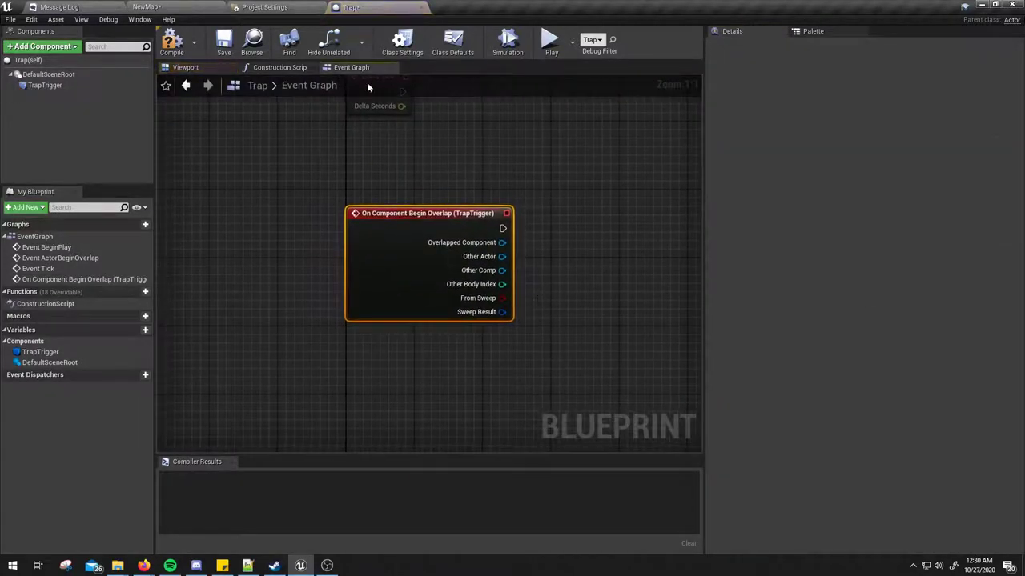
Select and deselect the Begin Overlap node while switching between Viewport and Event Graph
{"action": "left_click", "coordinate": [497, 194]}
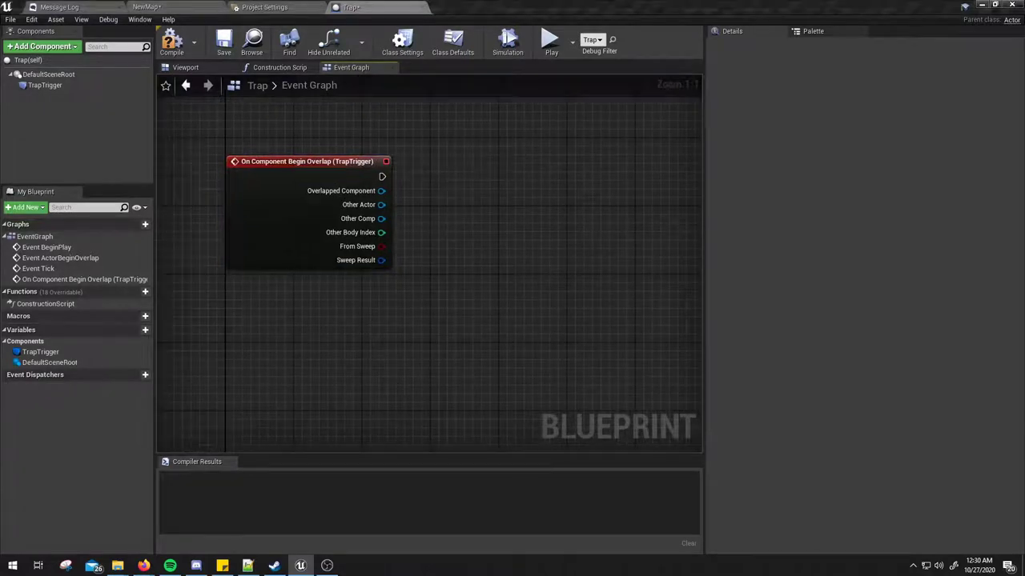
{"action": "right_click_drag", "start_coordinate": [469, 267], "coordinate": [489, 284]}
{"action": "left_click_drag", "start_coordinate": [235, 149], "coordinate": [421, 355]}
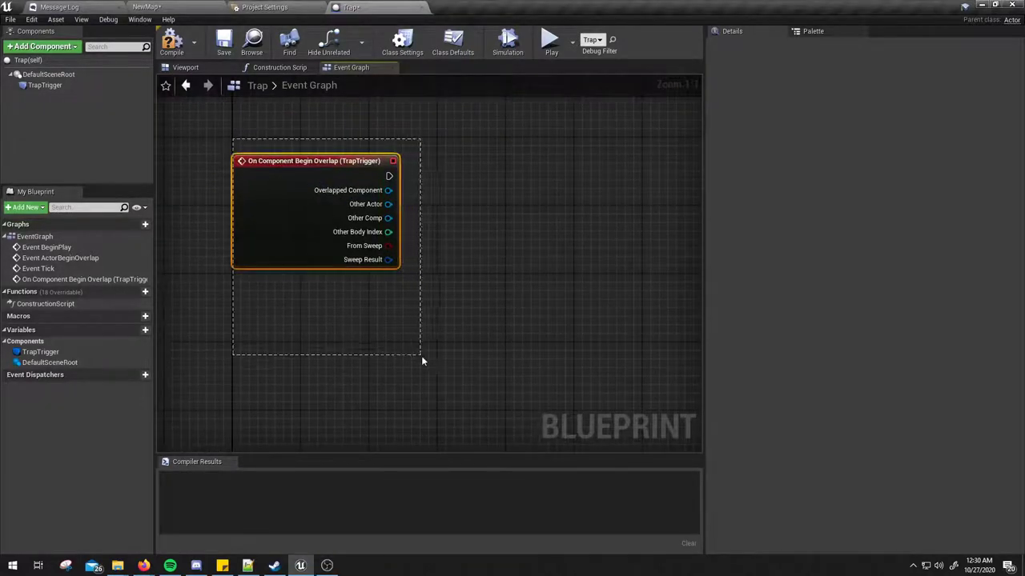
{"action": "left_click", "coordinate": [430, 350]}
{"action": "left_click_drag", "start_coordinate": [209, 137], "coordinate": [479, 342]}
{"action": "left_click", "coordinate": [474, 247]}
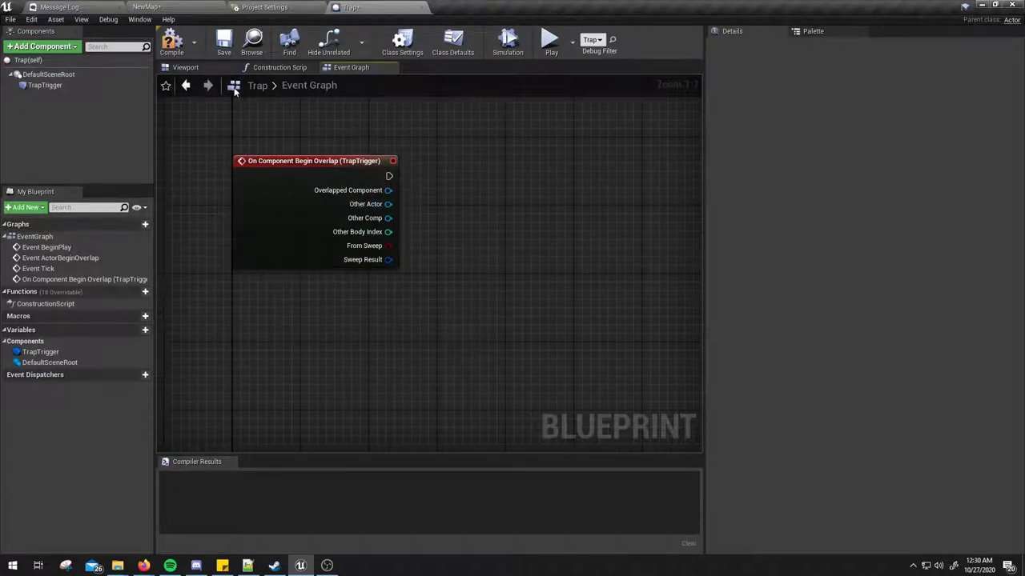
{"action": "left_click", "coordinate": [199, 71]}
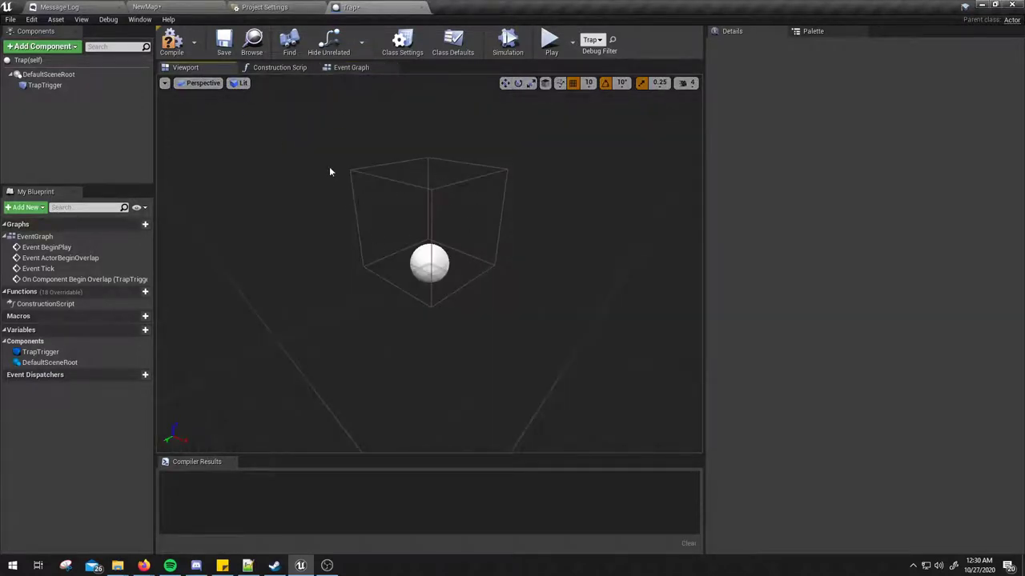
{"action": "left_click", "coordinate": [345, 68]}
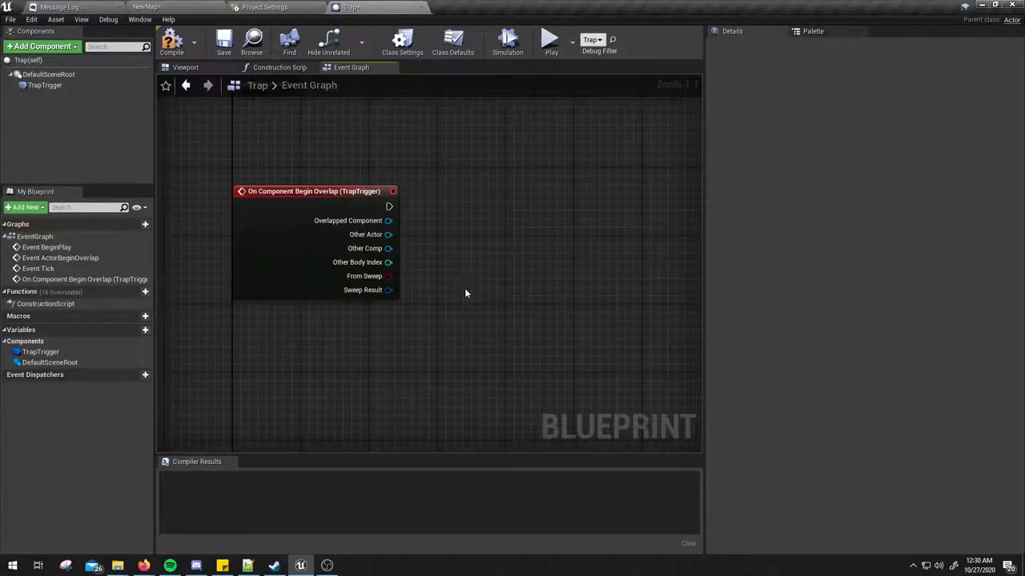
Try wires from the overlap node's Exec, Other Actor and Body Index pins, cancel each, then compile
{"action": "left_click_drag", "start_coordinate": [389, 207], "coordinate": [501, 170]}
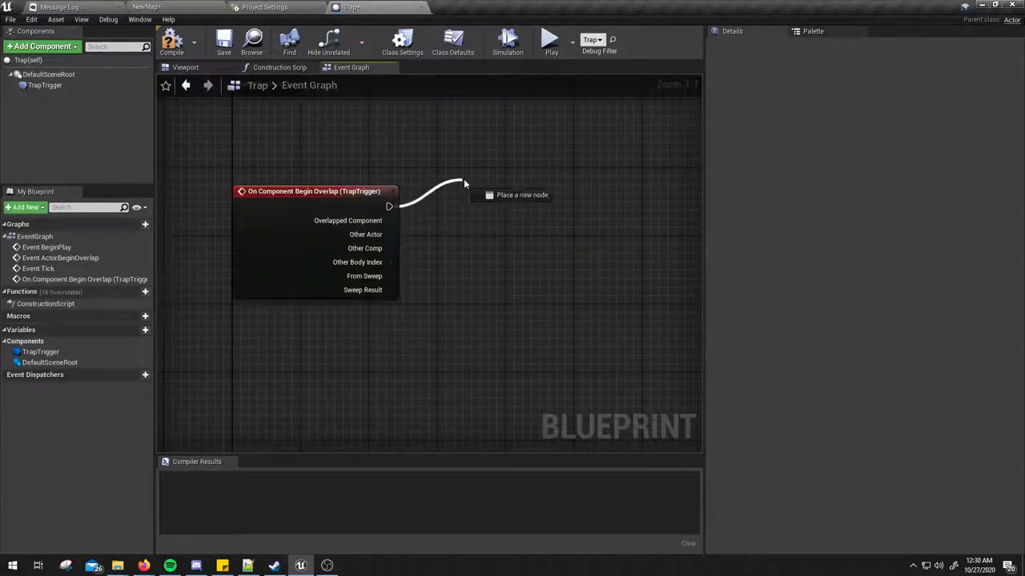
{"action": "left_click", "coordinate": [481, 155]}
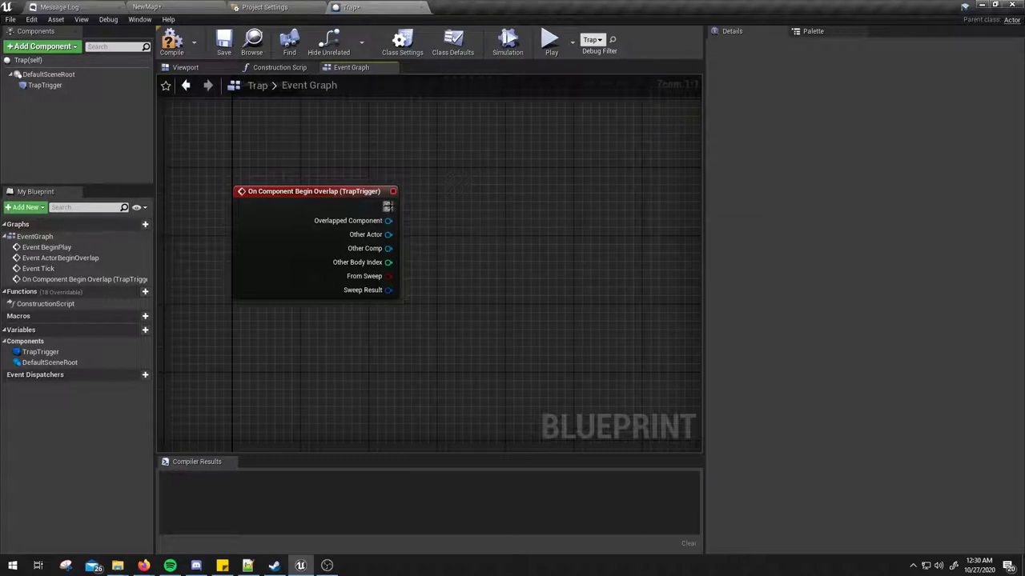
{"action": "left_click_drag", "start_coordinate": [389, 207], "coordinate": [507, 179]}
{"action": "left_click", "coordinate": [453, 183]}
{"action": "left_click_drag", "start_coordinate": [389, 235], "coordinate": [458, 268]}
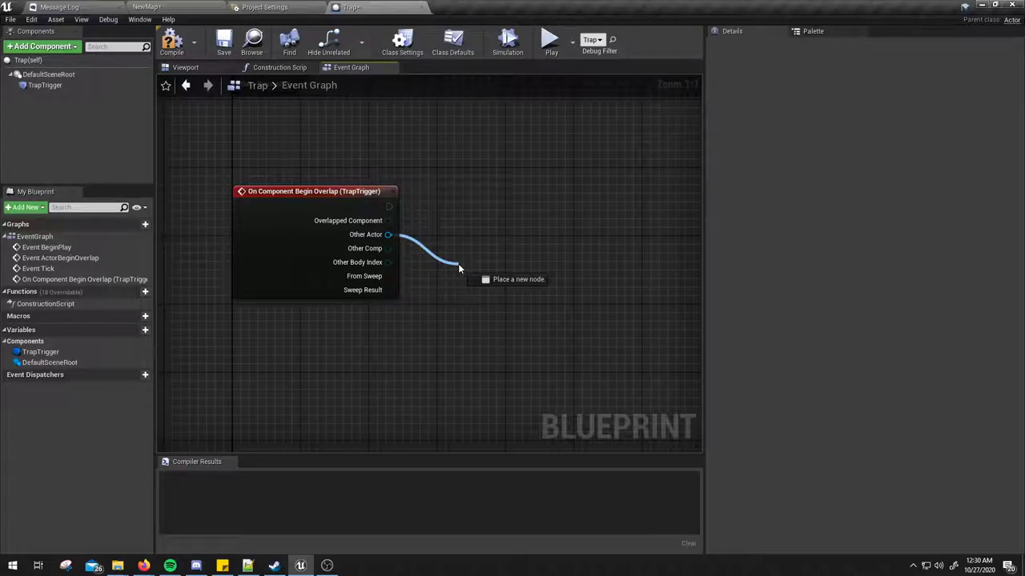
{"action": "left_click_drag", "start_coordinate": [459, 269], "coordinate": [567, 295]}
{"action": "left_click", "coordinate": [506, 240]}
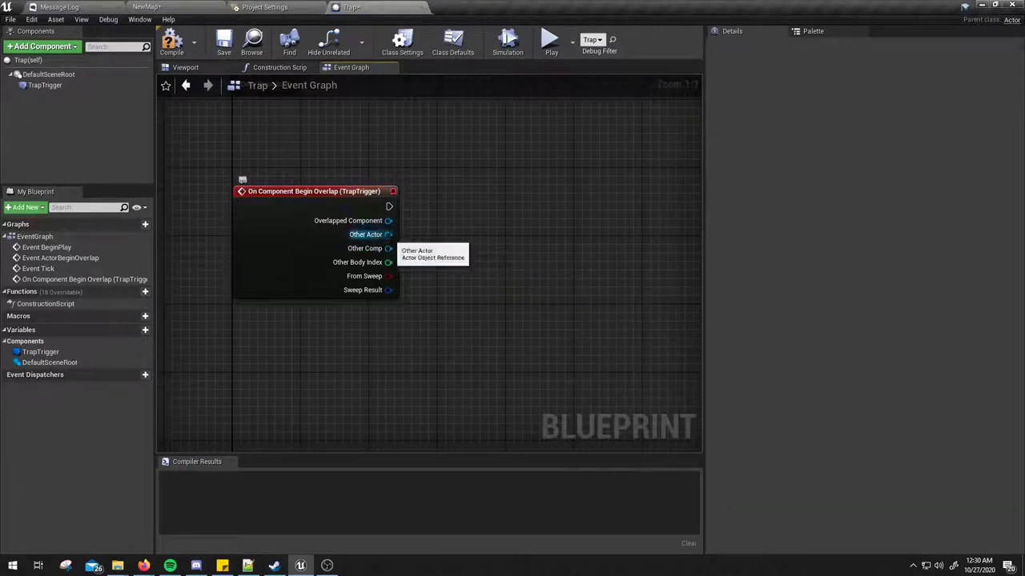
{"action": "left_click_drag", "start_coordinate": [388, 235], "coordinate": [522, 297]}
{"action": "left_click", "coordinate": [473, 199]}
{"action": "right_click_drag", "start_coordinate": [416, 250], "coordinate": [388, 276]}
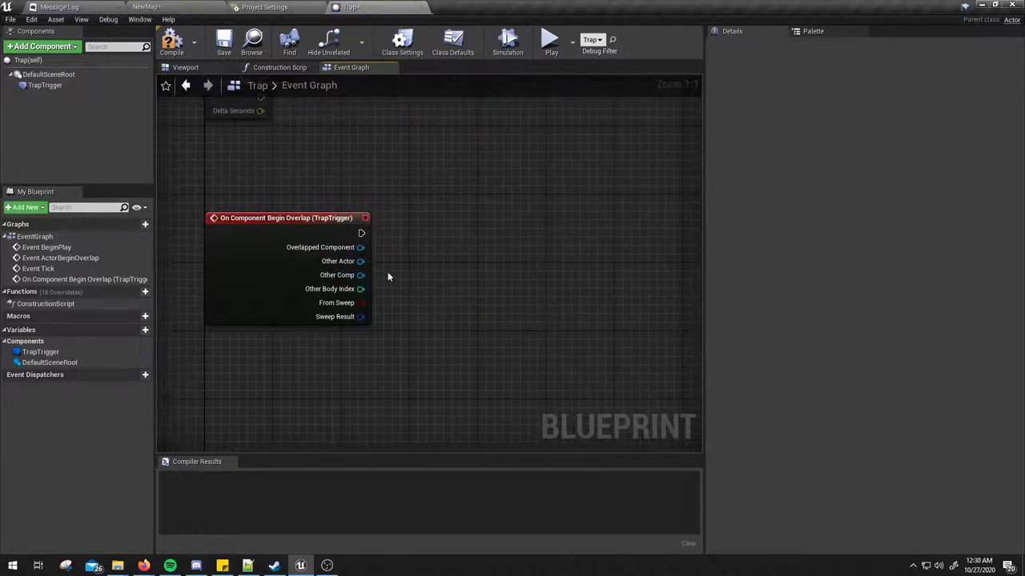
{"action": "left_click_drag", "start_coordinate": [361, 289], "coordinate": [396, 301]}
{"action": "left_click", "coordinate": [401, 259]}
{"action": "left_click", "coordinate": [171, 44]}
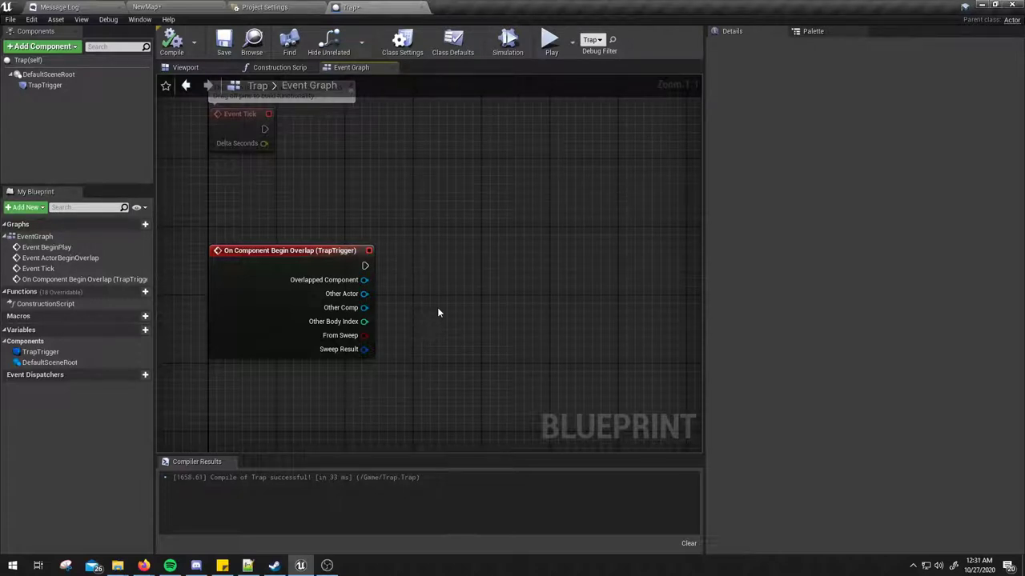
Add a Cast To SurvivorCharacter node wired from the overlap event's Other Actor pin
{"action": "left_click_drag", "start_coordinate": [344, 231], "coordinate": [417, 398]}
{"action": "left_click", "coordinate": [377, 293]}
{"action": "left_click_drag", "start_coordinate": [365, 298], "coordinate": [420, 293]}
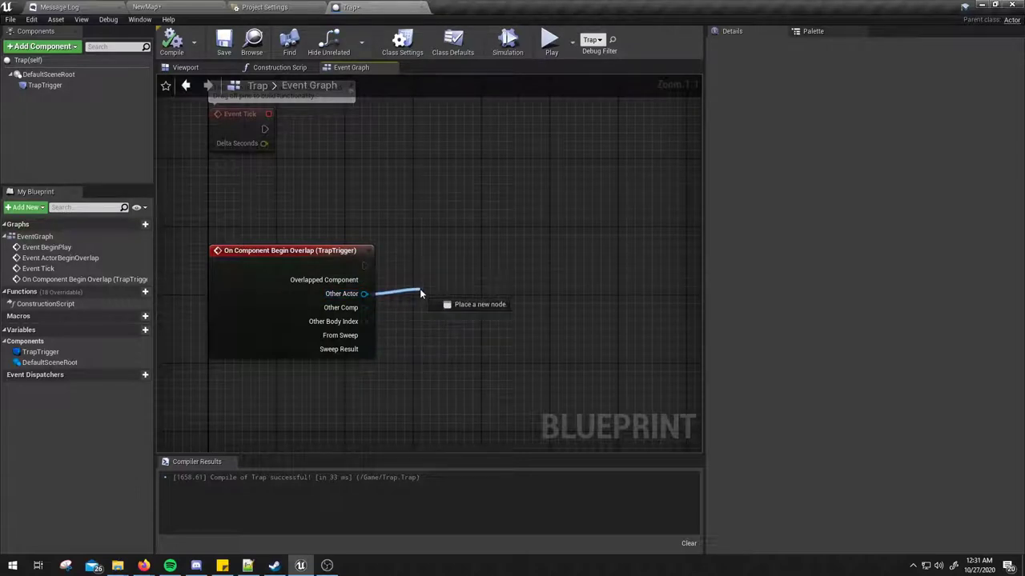
{"action": "left_click", "coordinate": [401, 252]}
{"action": "left_click_drag", "start_coordinate": [419, 293], "coordinate": [438, 300]}
{"action": "key", "text": "Escape"}
{"action": "type", "text": "cast t"}
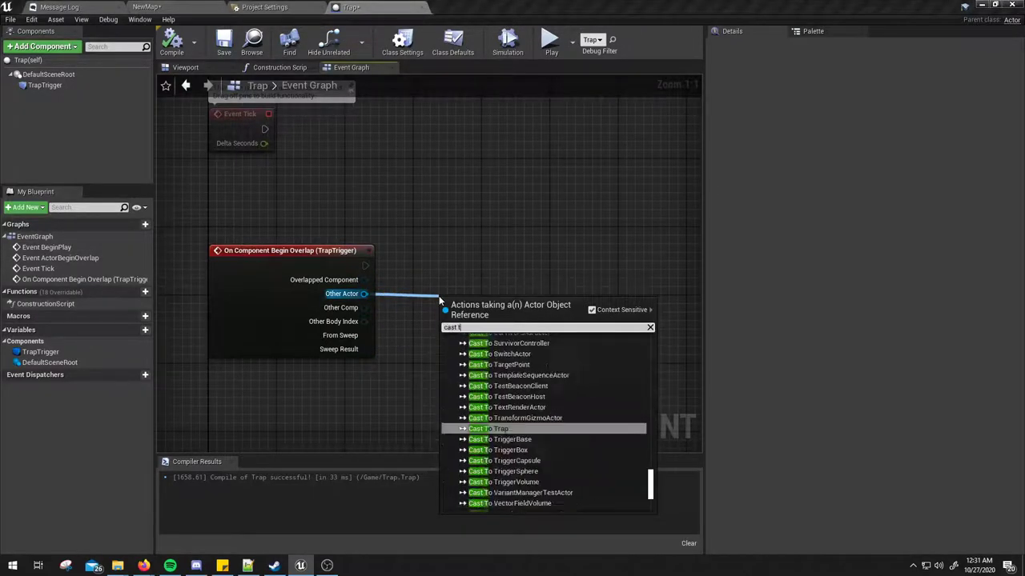
{"action": "type", "text": "o survivor"}
{"action": "key", "text": "Down"}
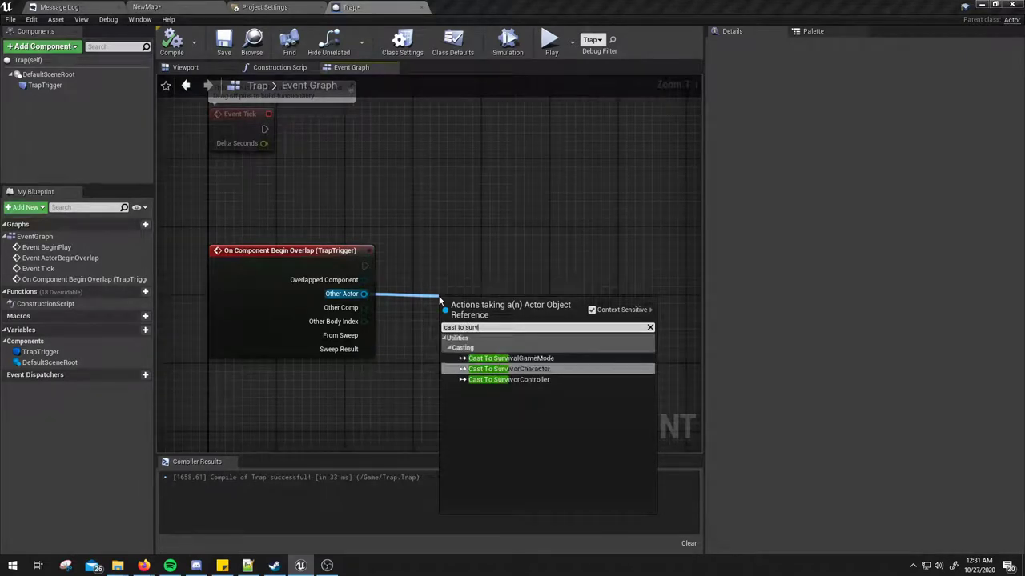
{"action": "key", "text": "Return"}
{"action": "left_click_drag", "start_coordinate": [476, 306], "coordinate": [450, 238]}
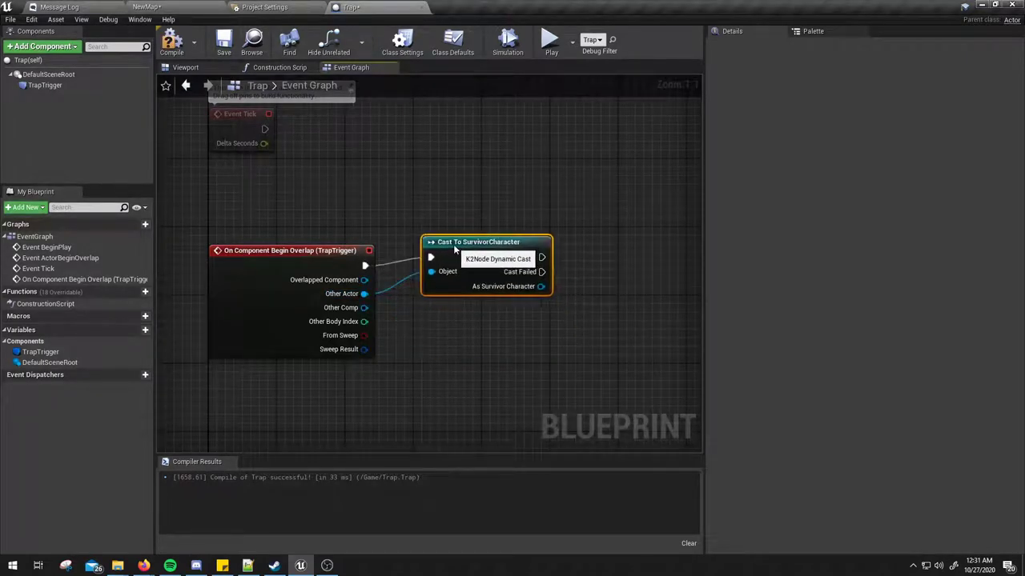
Line up the cast node beside the overlap event and compile the Trap Blueprint
{"action": "left_click", "coordinate": [288, 250]}
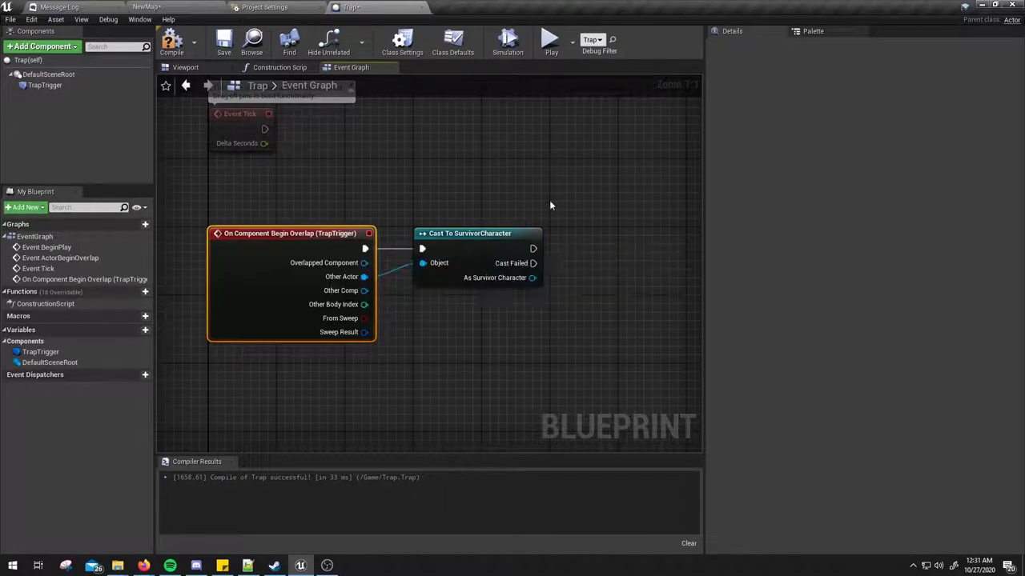
{"action": "right_click_drag", "start_coordinate": [550, 208], "coordinate": [419, 213]}
{"action": "left_click_drag", "start_coordinate": [401, 281], "coordinate": [449, 343]}
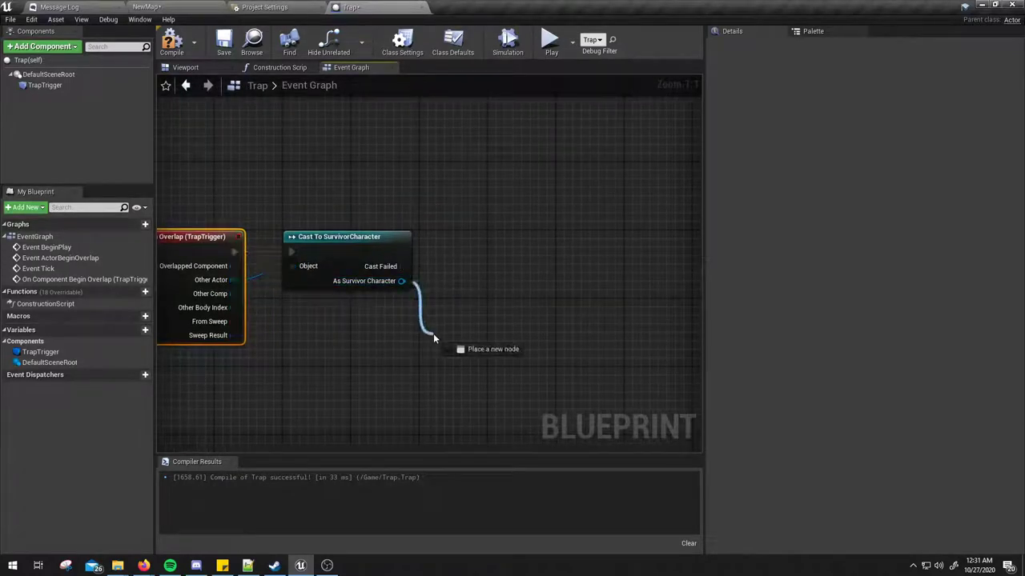
{"action": "left_click", "coordinate": [426, 211]}
{"action": "left_click", "coordinate": [171, 41]}
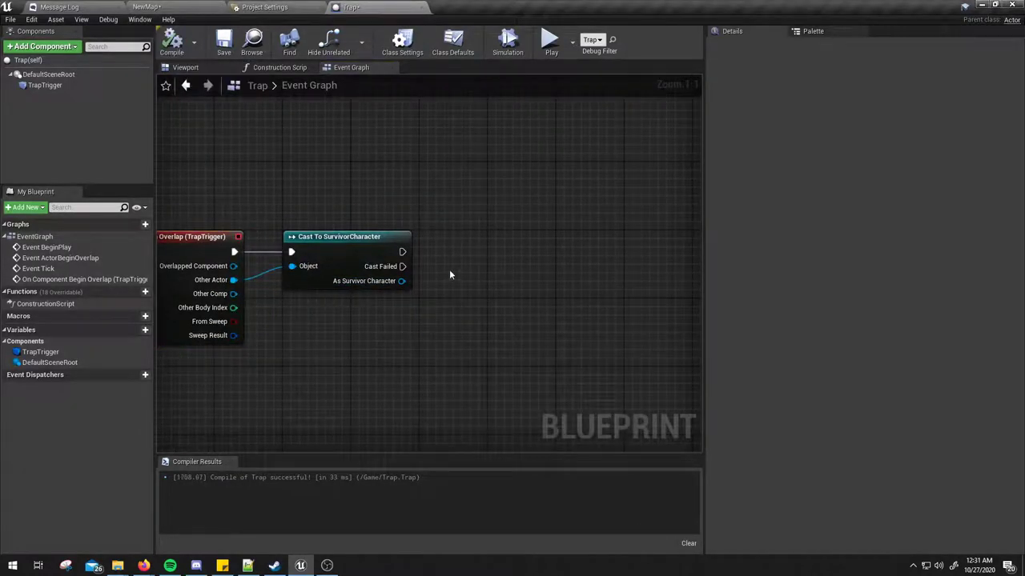
{"action": "left_click_drag", "start_coordinate": [401, 281], "coordinate": [485, 338]}
{"action": "left_click", "coordinate": [457, 190]}
{"action": "mouse_move", "coordinate": [439, 186]}
{"action": "right_mouse_down"}
{"action": "mouse_move", "coordinate": [548, 293]}
{"action": "mouse_move", "coordinate": [547, 284]}
{"action": "right_mouse_up"}
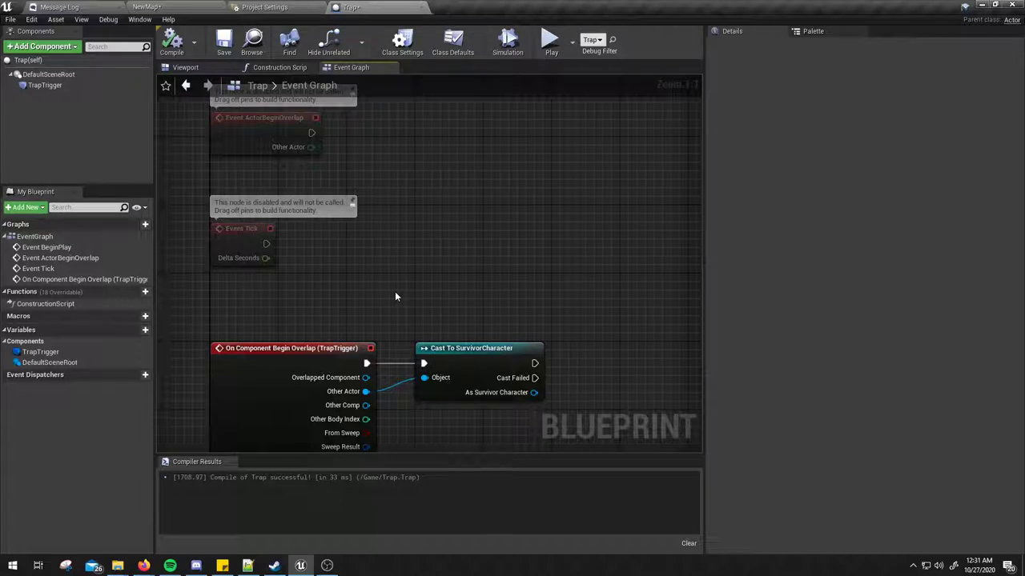
{"action": "right_click_drag", "start_coordinate": [395, 297], "coordinate": [413, 245]}
{"action": "left_click", "coordinate": [124, 7]}
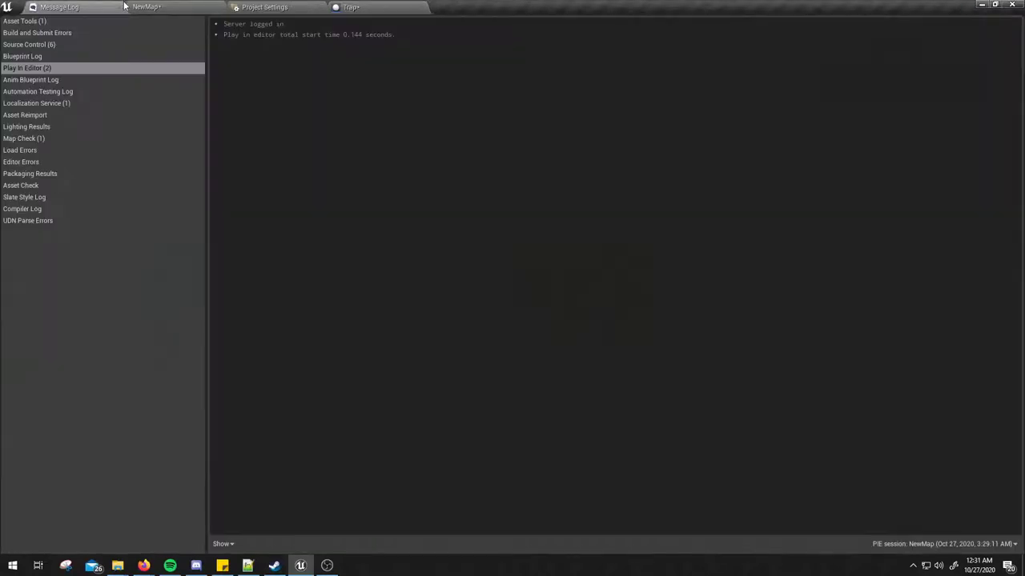
{"action": "left_click", "coordinate": [126, 6]}
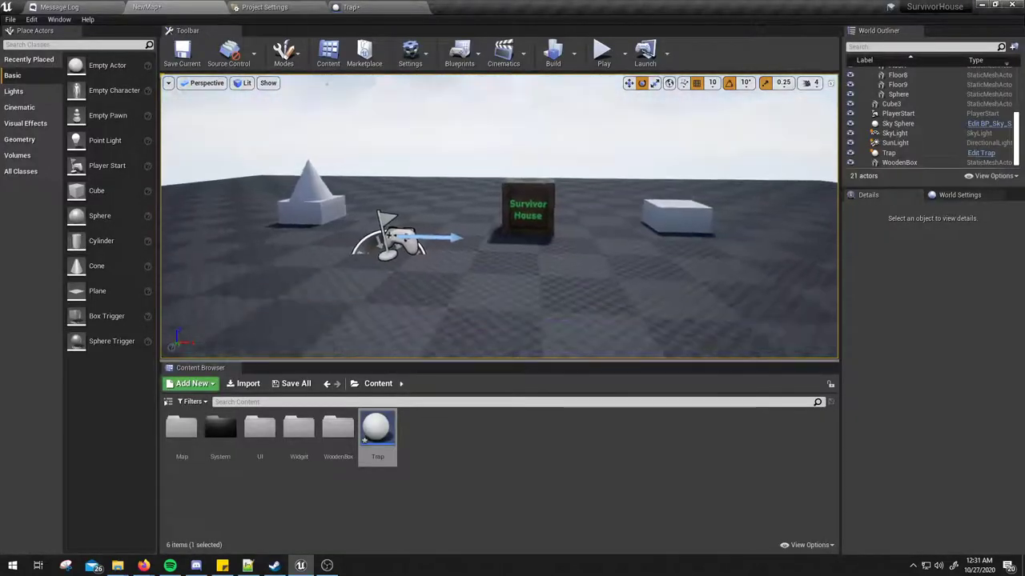
{"action": "right_click_drag", "start_coordinate": [500, 216], "coordinate": [500, 216]}
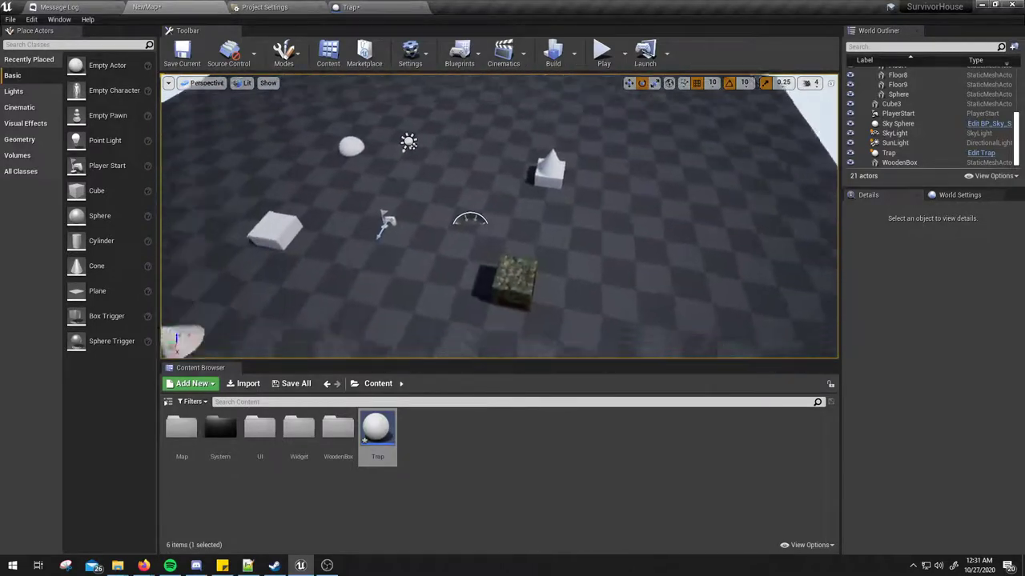
{"action": "right_click_drag", "start_coordinate": [486, 297], "coordinate": [486, 296]}
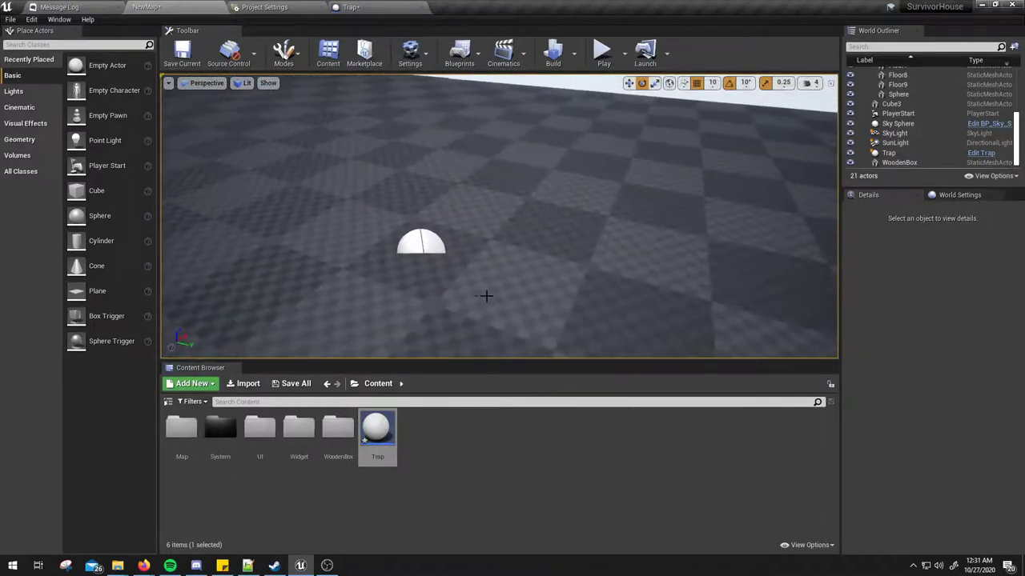
{"action": "left_click", "coordinate": [560, 112]}
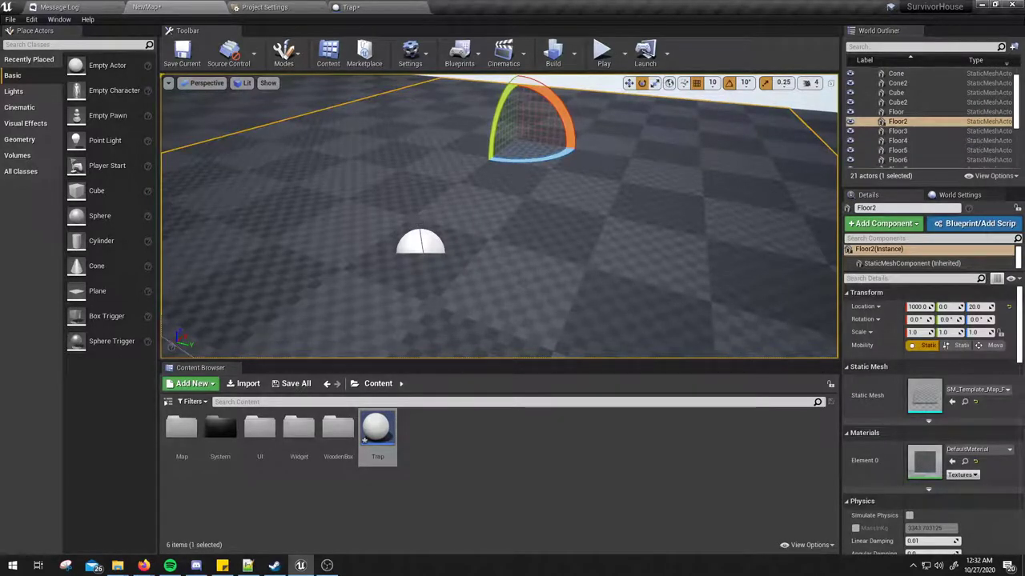
{"action": "left_click", "coordinate": [420, 240]}
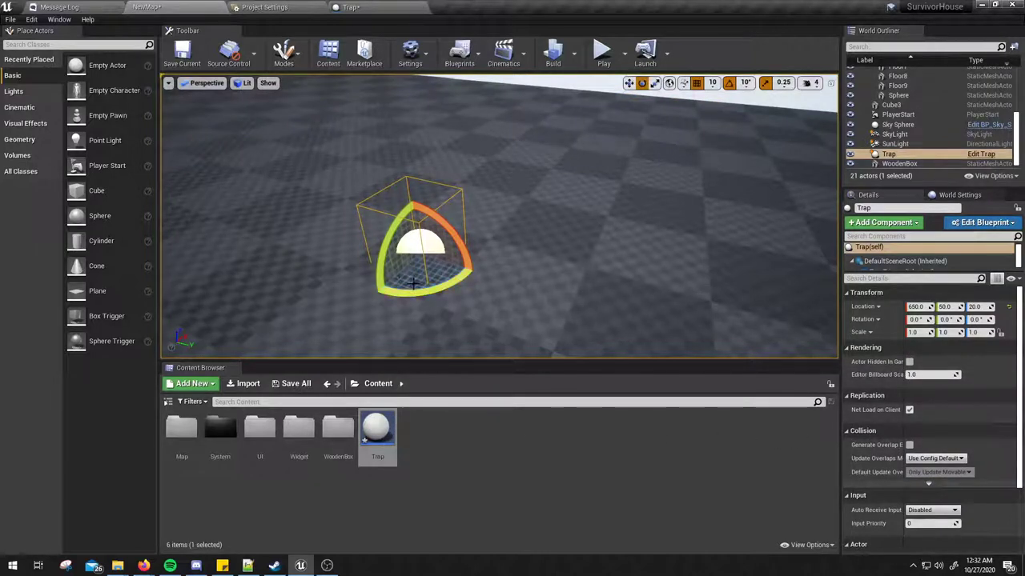
{"action": "double_click", "coordinate": [400, 264]}
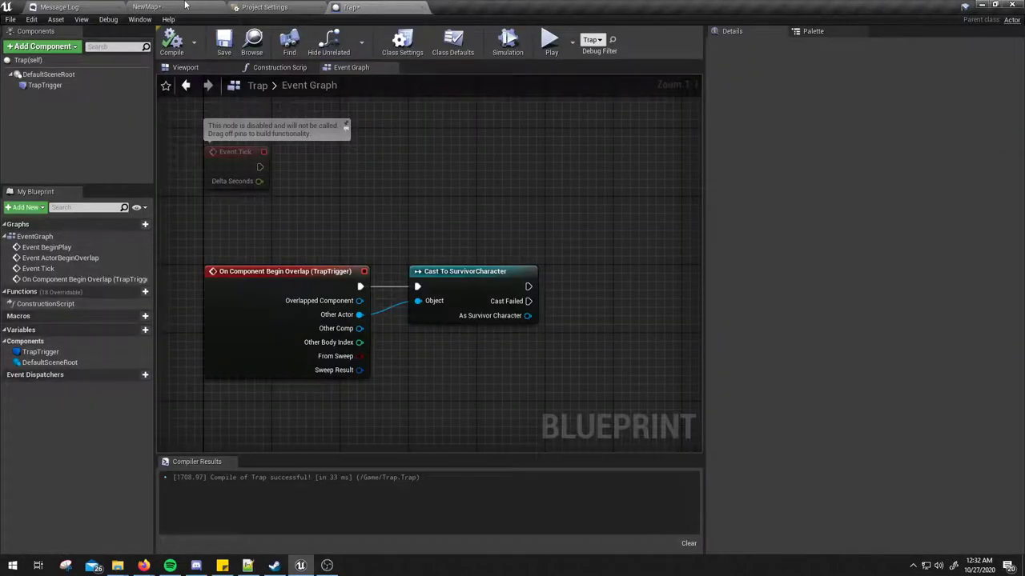
{"action": "left_click", "coordinate": [148, 6]}
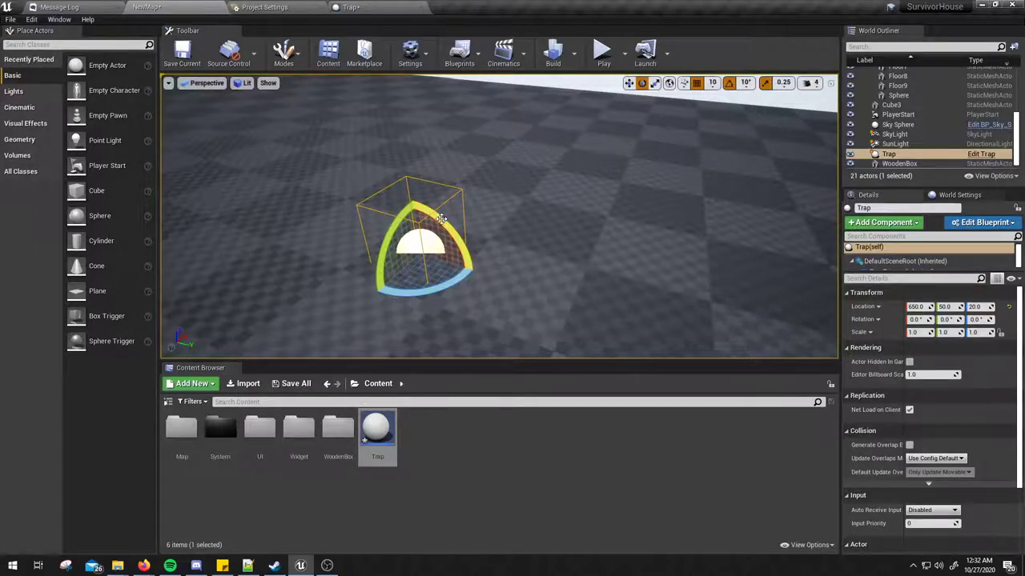
{"action": "left_click", "coordinate": [373, 6]}
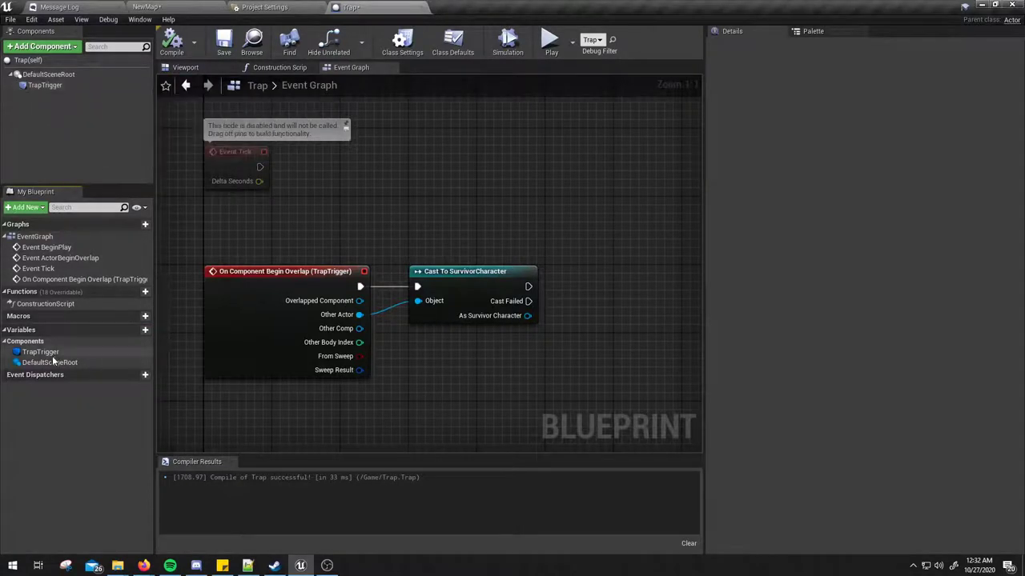
Add an Integer variable named Damage and compile the Trap Blueprint
{"action": "left_click", "coordinate": [140, 330]}
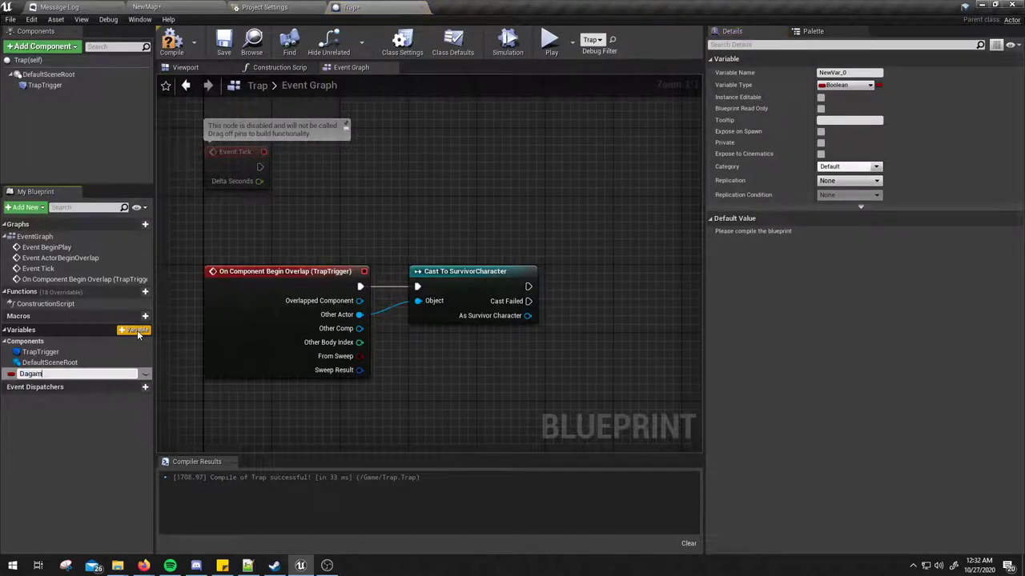
{"action": "type", "text": "e"}
{"action": "key", "text": "Return"}
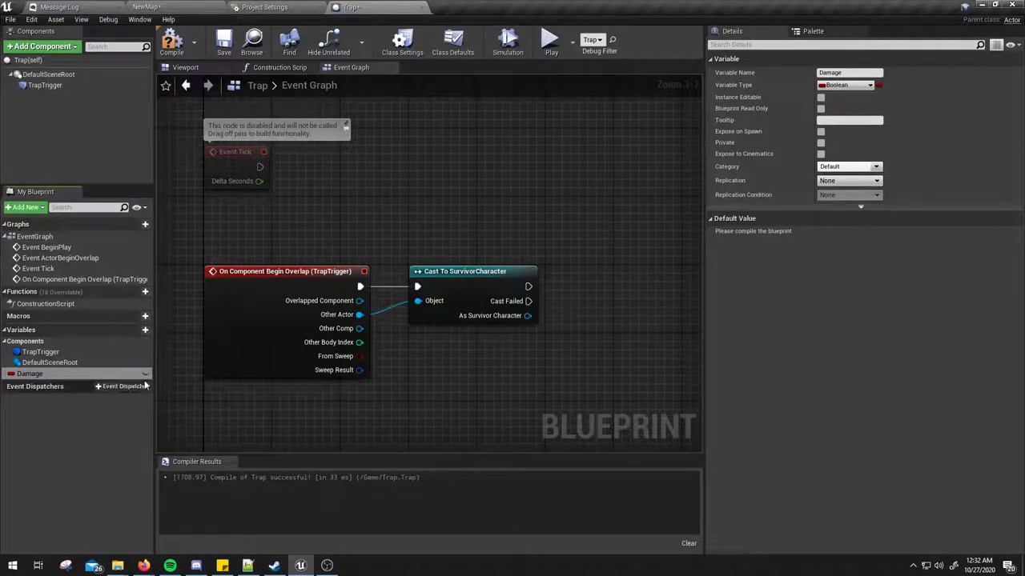
{"action": "left_click", "coordinate": [845, 84]}
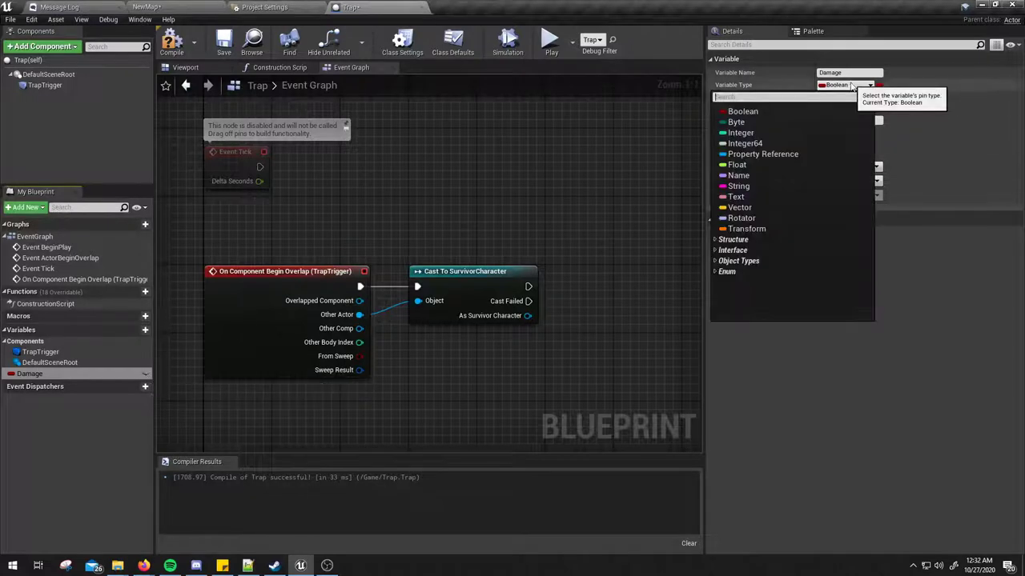
{"action": "left_click", "coordinate": [764, 134]}
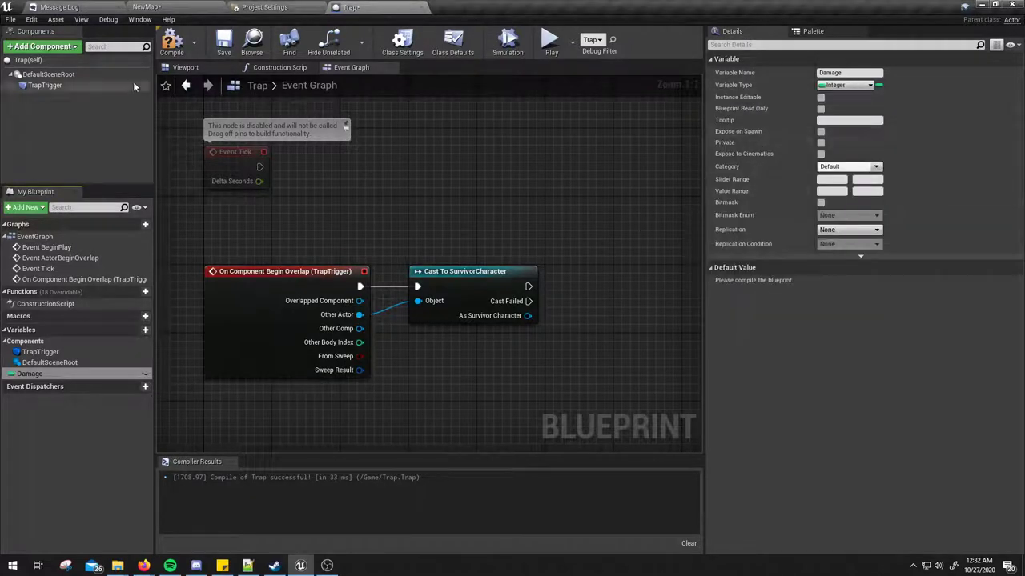
{"action": "left_click", "coordinate": [172, 44]}
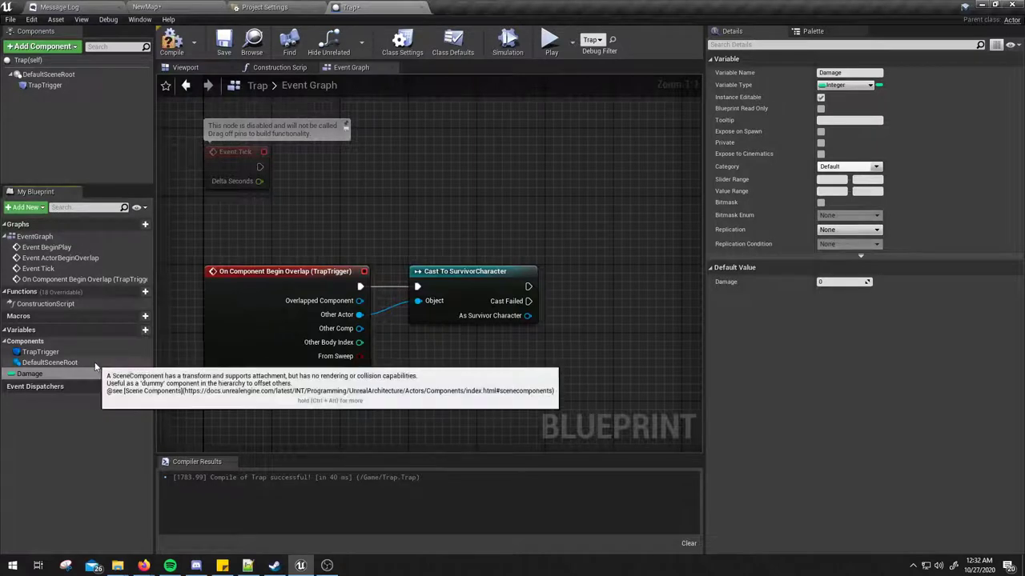
Make Damage instance-editable, recompile, and start a play test
{"action": "left_click", "coordinate": [145, 374]}
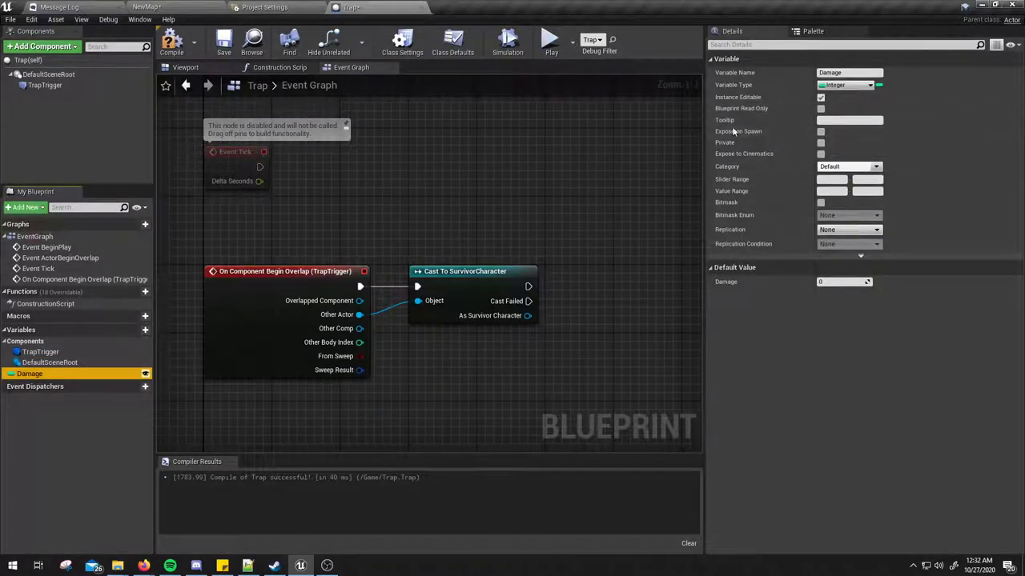
{"action": "left_click", "coordinate": [172, 41]}
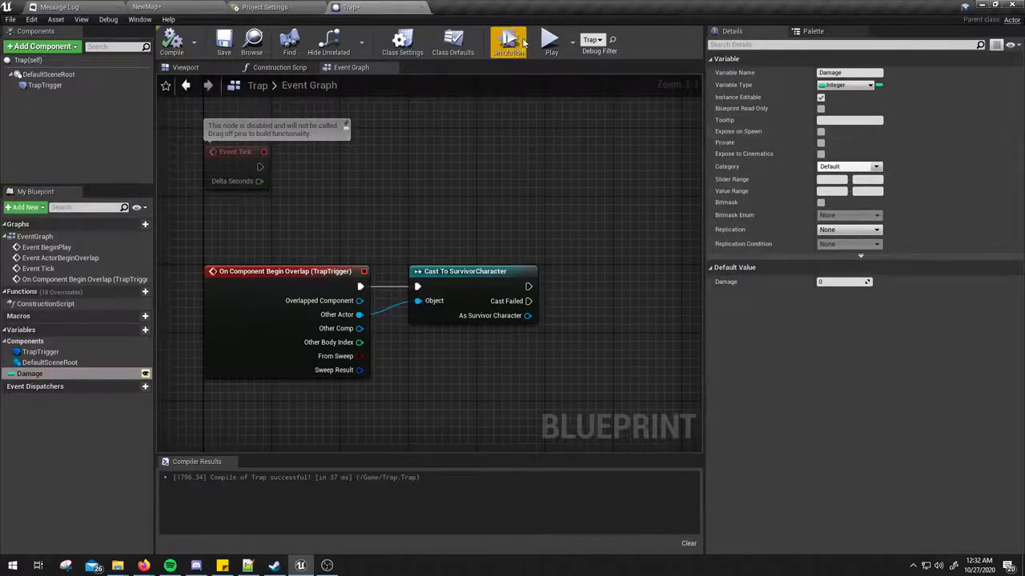
{"action": "left_click", "coordinate": [551, 48]}
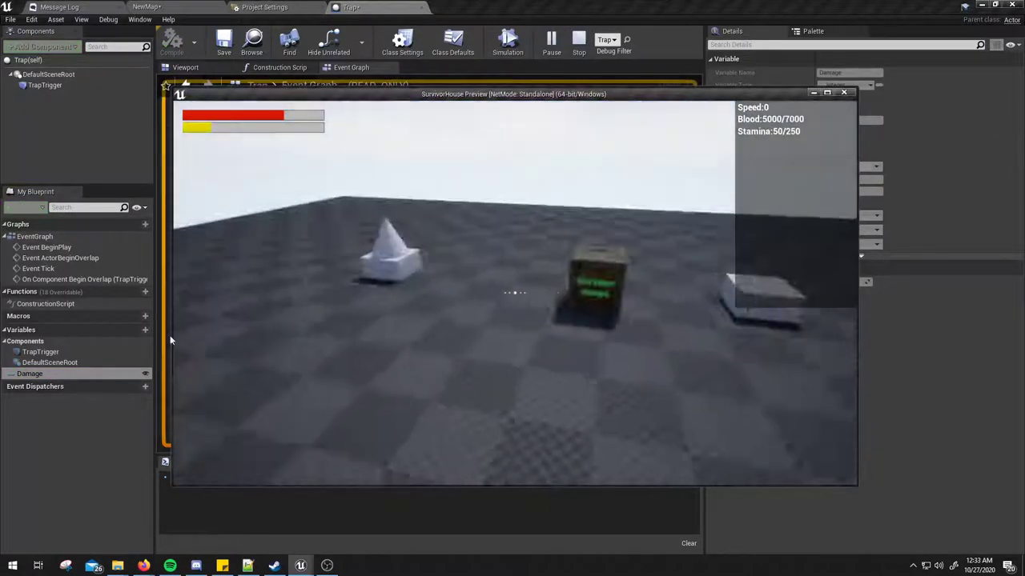
End the play session and select the placed Trap actor in NewMap to inspect its Damage
{"action": "key", "text": "Escape"}
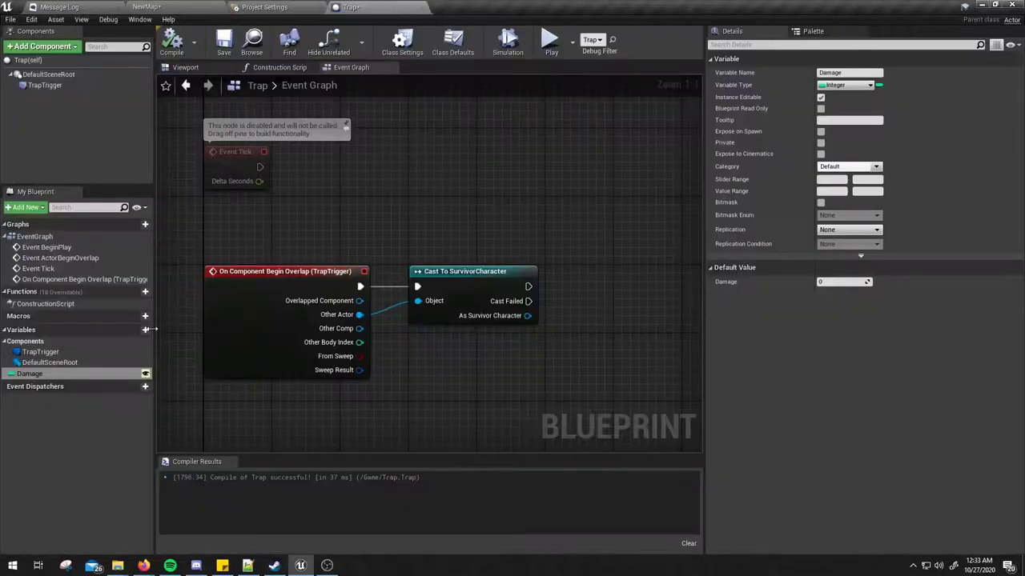
{"action": "left_click", "coordinate": [178, 7]}
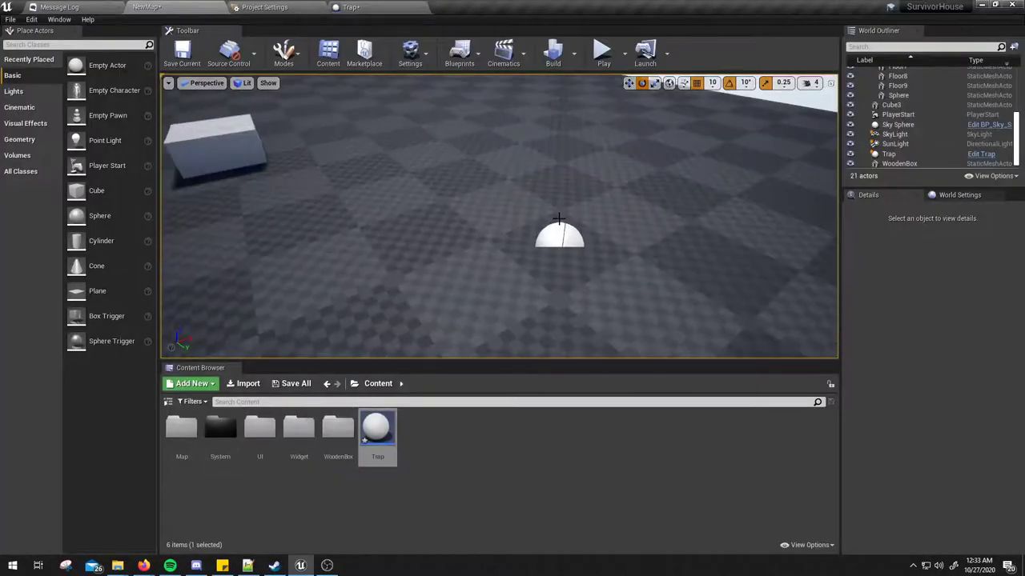
{"action": "left_click", "coordinate": [563, 217]}
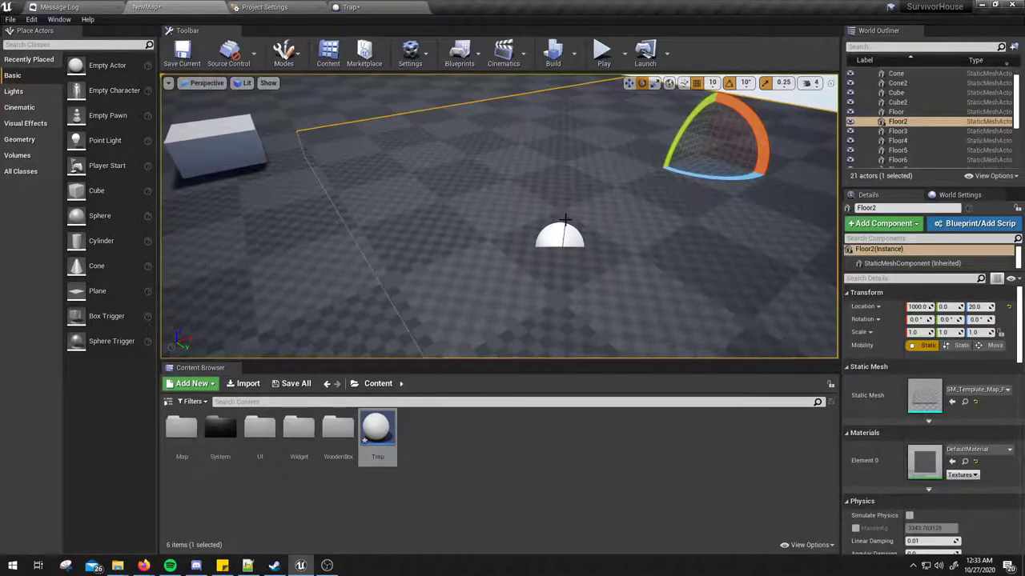
{"action": "left_click", "coordinate": [560, 239]}
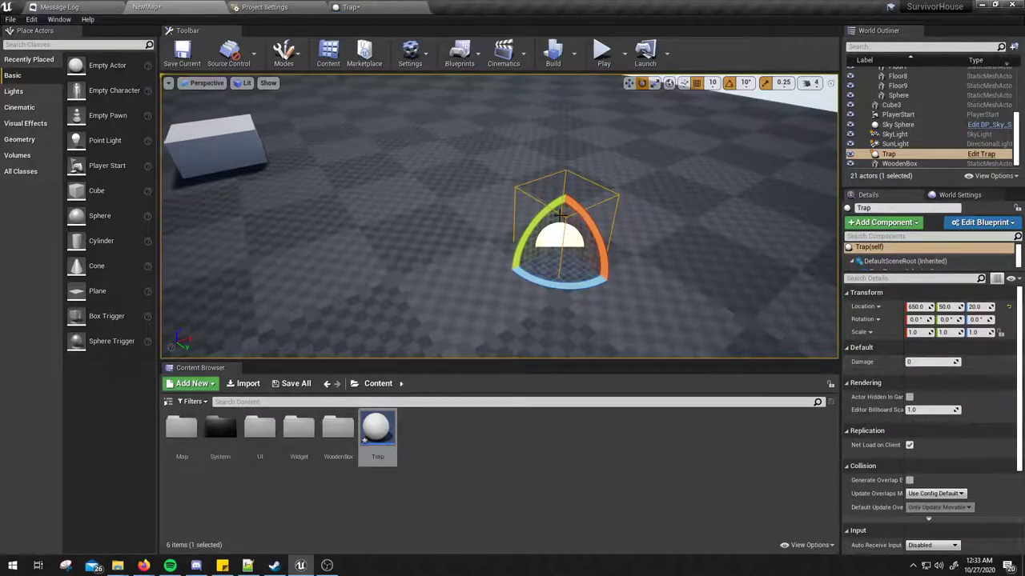
{"action": "left_click", "coordinate": [926, 361]}
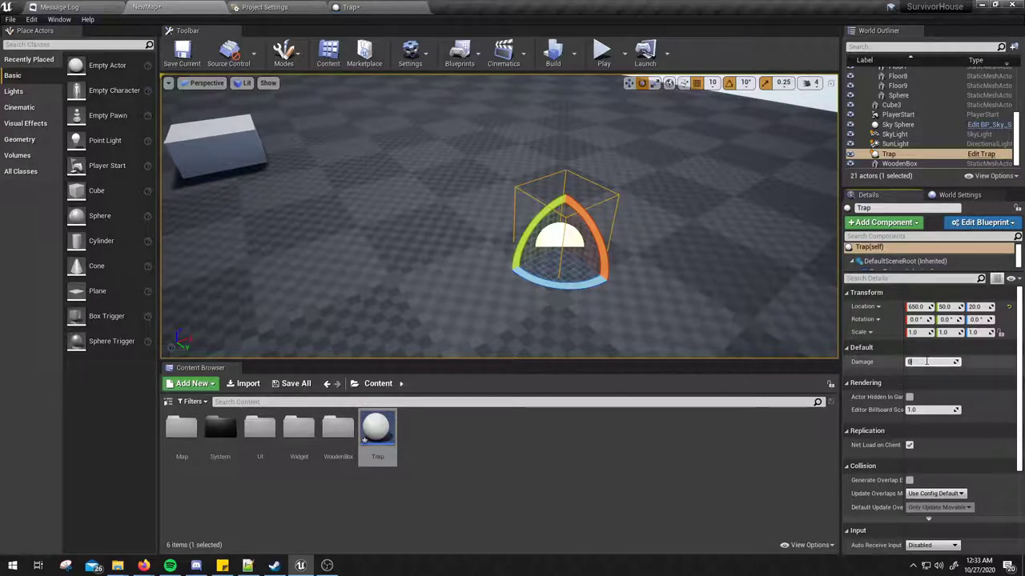
Compile the Trap Blueprint, save all, and select the Damage variable
{"action": "left_click", "coordinate": [400, 7]}
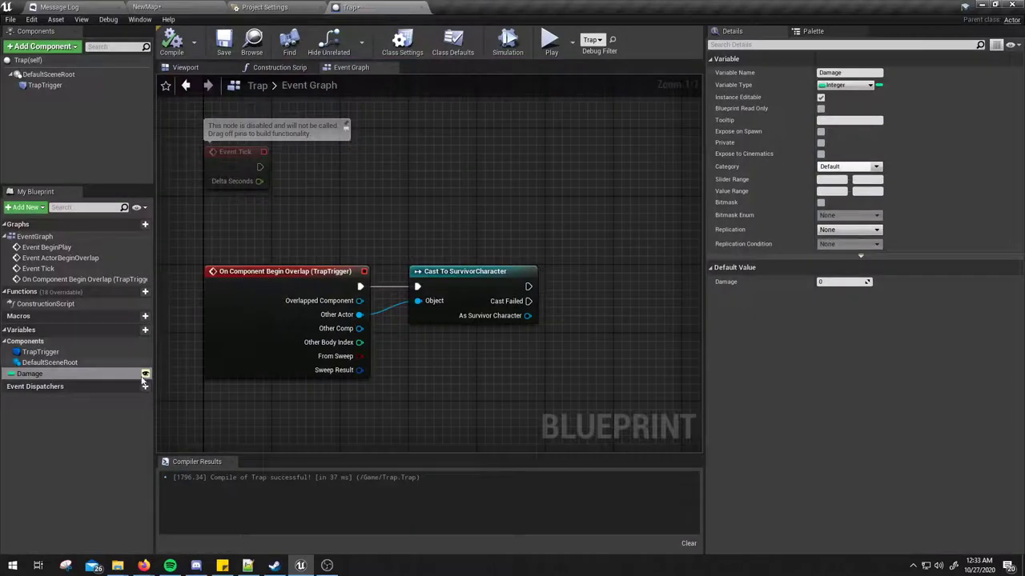
{"action": "left_click", "coordinate": [171, 40]}
{"action": "left_click", "coordinate": [10, 19]}
{"action": "left_click", "coordinate": [38, 79]}
{"action": "left_click", "coordinate": [146, 7]}
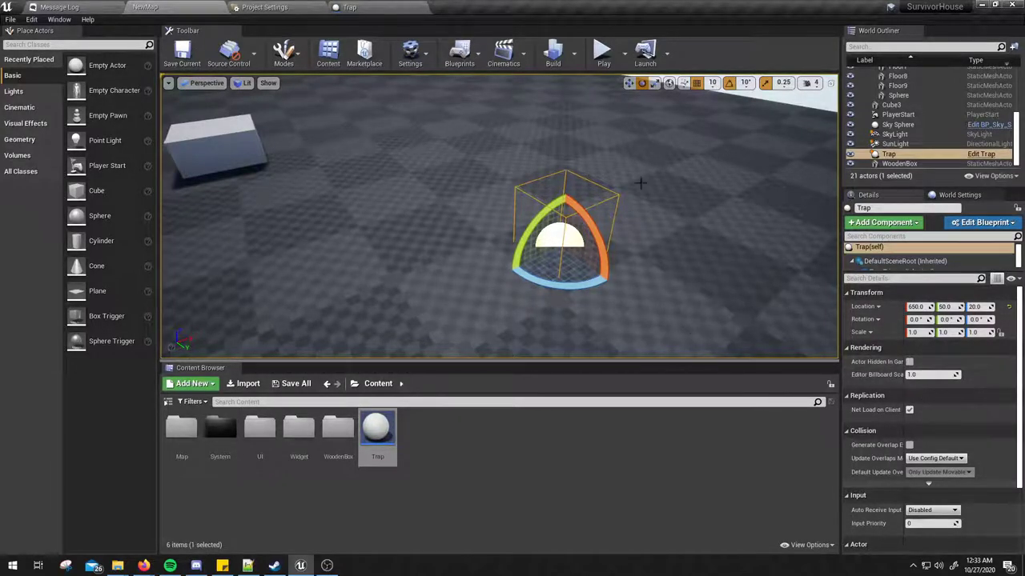
{"action": "left_click", "coordinate": [350, 8]}
{"action": "left_click", "coordinate": [37, 373]}
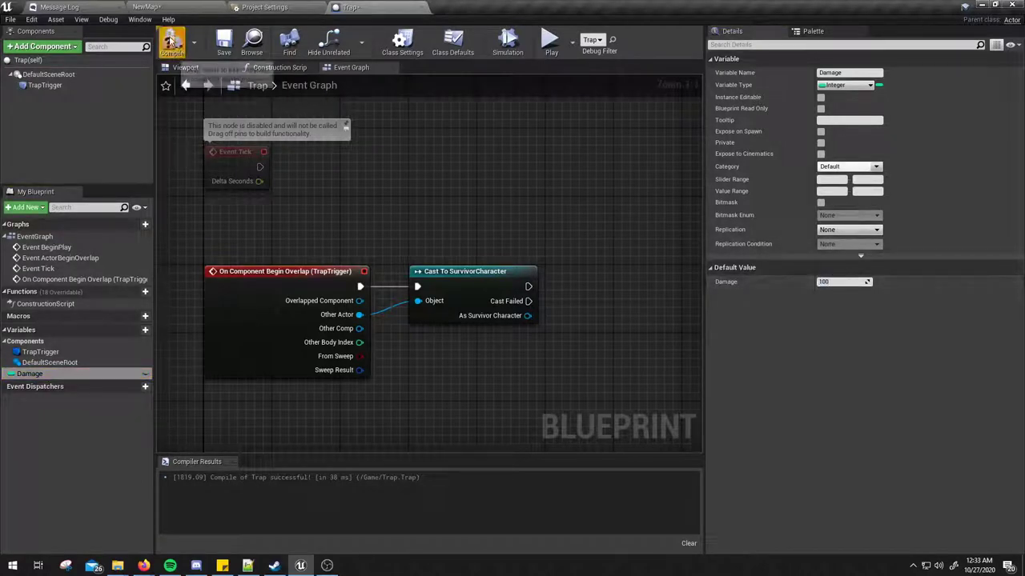
Confirm in NewMap that the placed Trap now shows Damage 100
{"action": "left_click", "coordinate": [156, 7]}
{"action": "key", "text": "ctrl+Tab"}
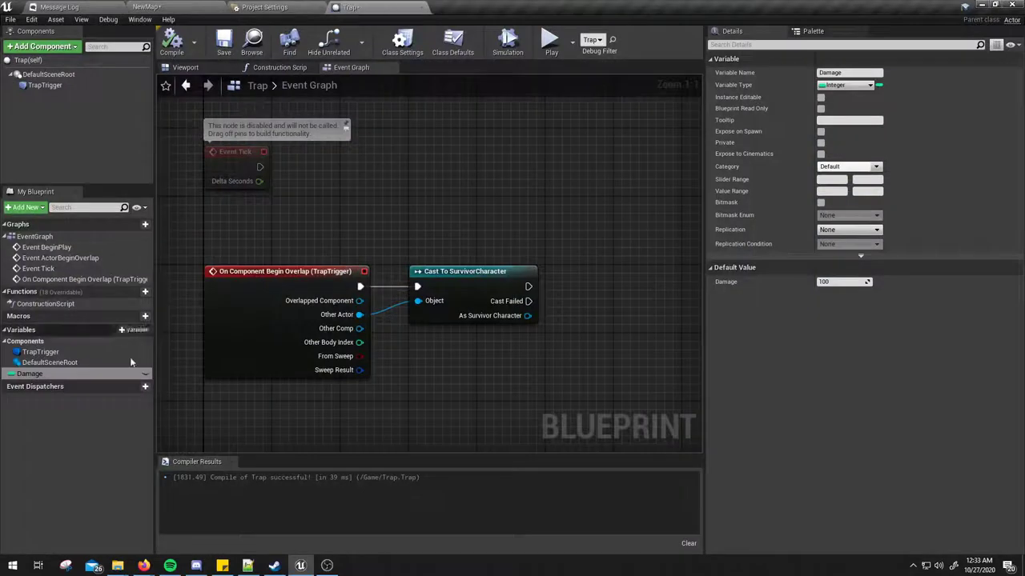
{"action": "left_click", "coordinate": [159, 5]}
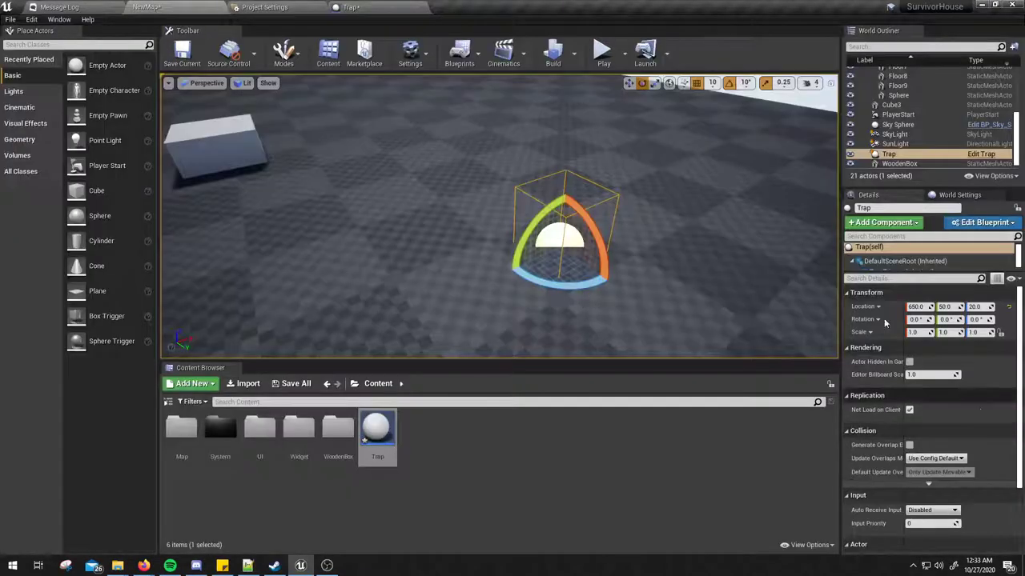
{"action": "left_click", "coordinate": [351, 6]}
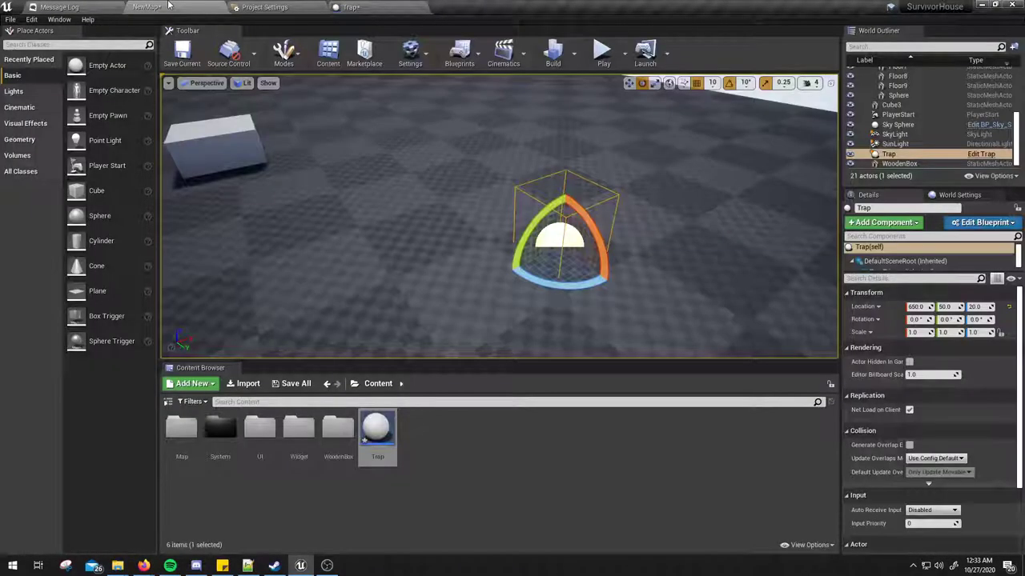
{"action": "left_click", "coordinate": [160, 6]}
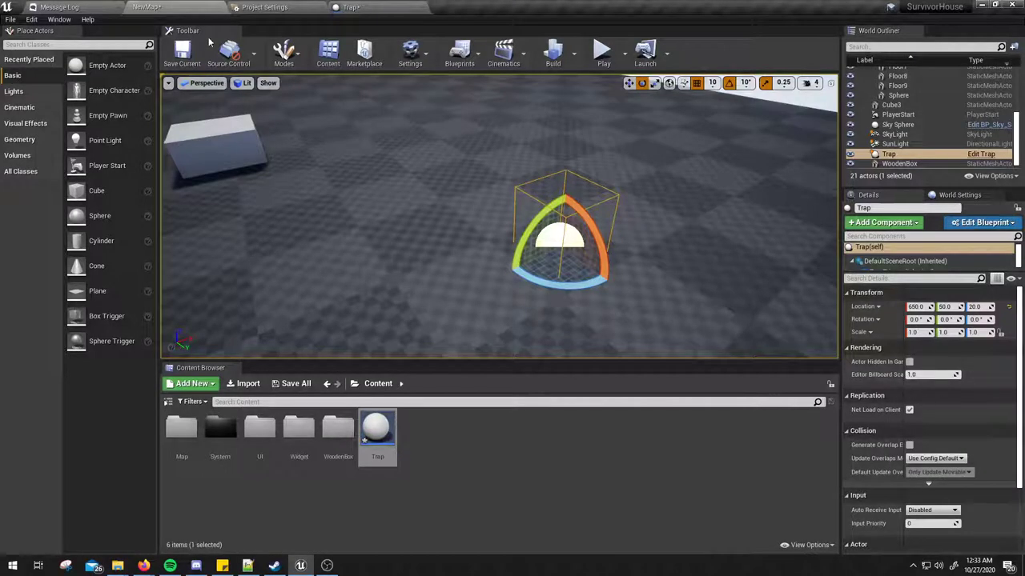
{"action": "key", "text": "ctrl+Tab"}
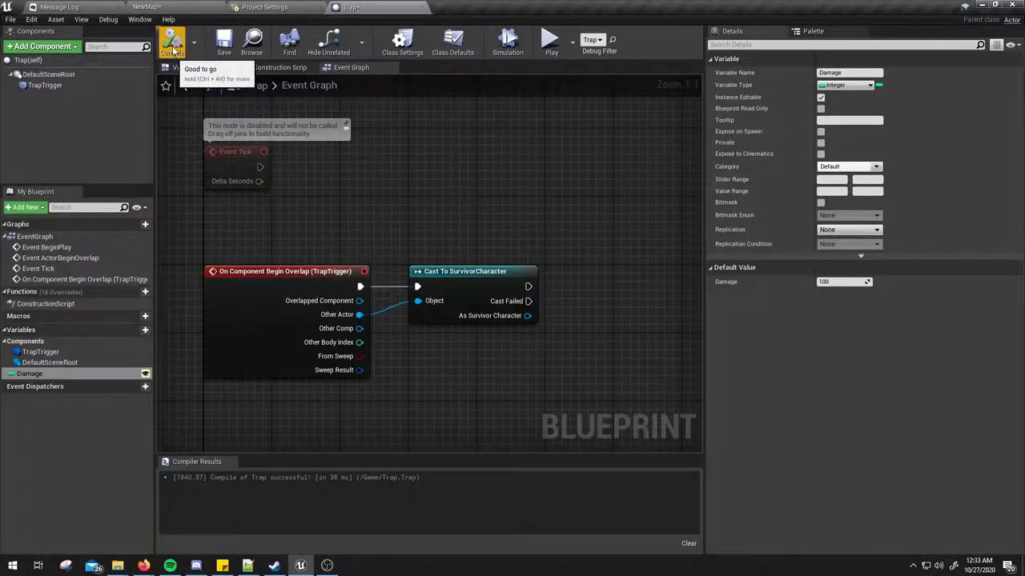
{"action": "left_click", "coordinate": [192, 7]}
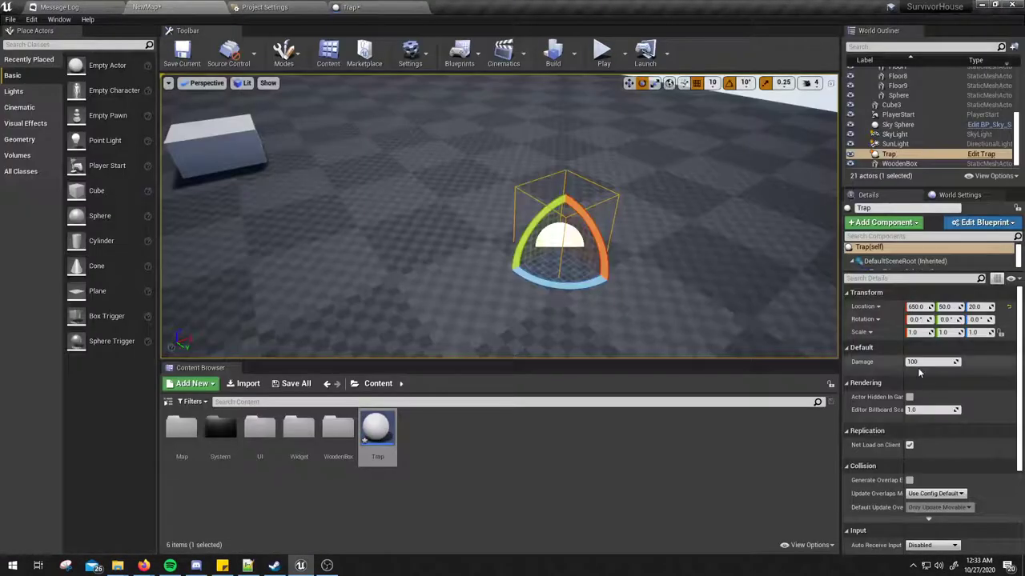
Replace the placed Trap with a fresh one and duplicate it as Trap2 beside it
{"action": "right_click_drag", "start_coordinate": [459, 326], "coordinate": [505, 344]}
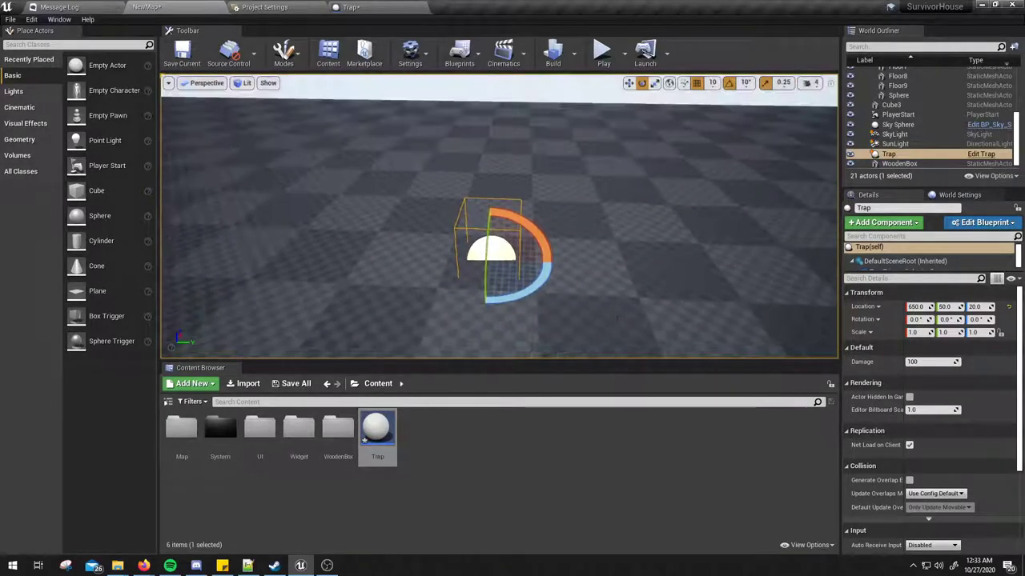
{"action": "key", "text": "Delete"}
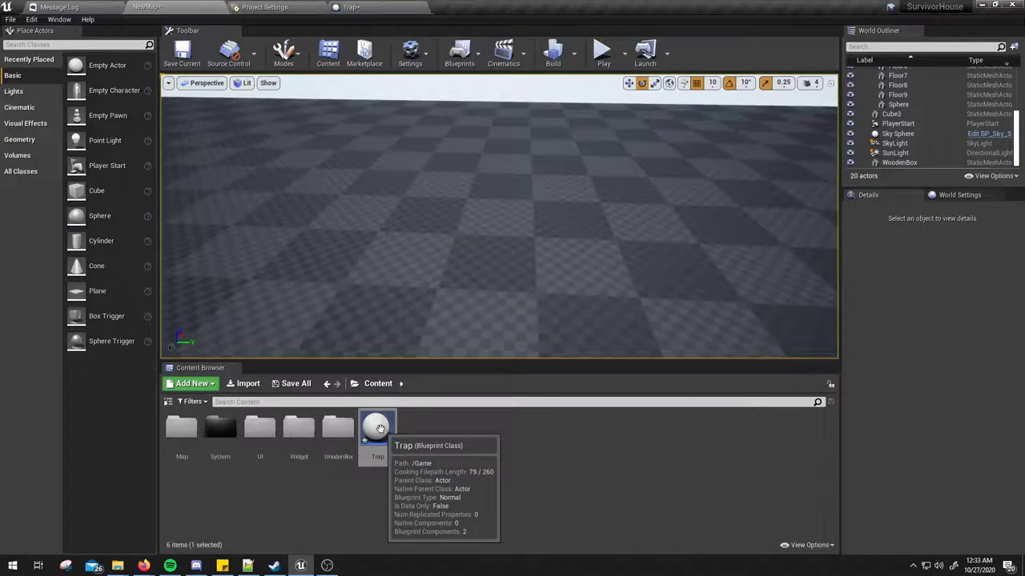
{"action": "left_click_drag", "start_coordinate": [380, 428], "coordinate": [344, 265]}
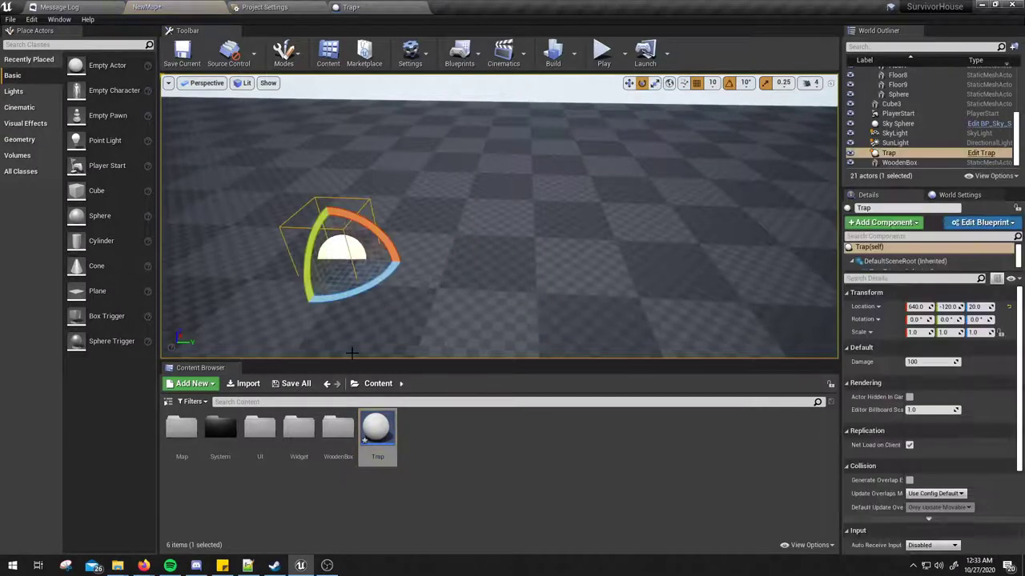
{"action": "key", "text": "w"}
{"action": "left_click_drag", "start_coordinate": [380, 261], "coordinate": [502, 267], "text": "alt"}
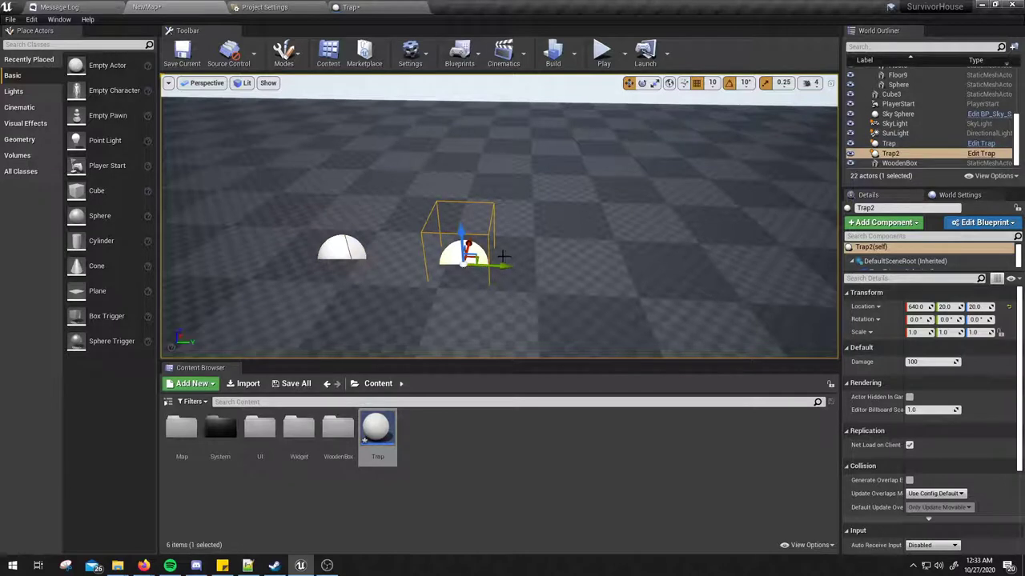
Give Trap2 Damage 200, duplicate it as Trap3 with Damage 300, and check each trap
{"action": "left_click", "coordinate": [932, 362]}
{"action": "type", "text": "200"}
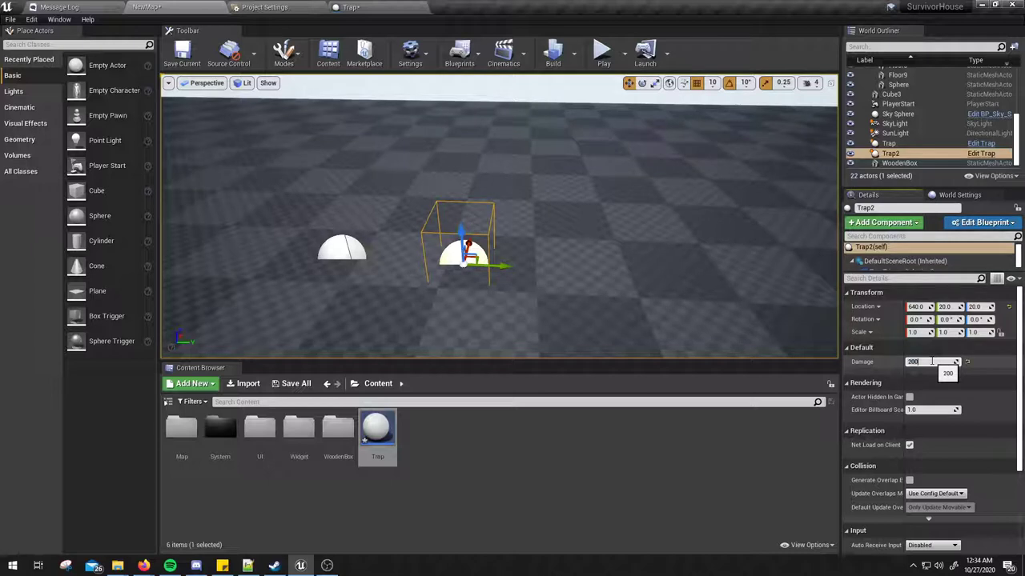
{"action": "key", "text": "Return"}
{"action": "left_click_drag", "start_coordinate": [506, 270], "coordinate": [612, 271], "text": "alt"}
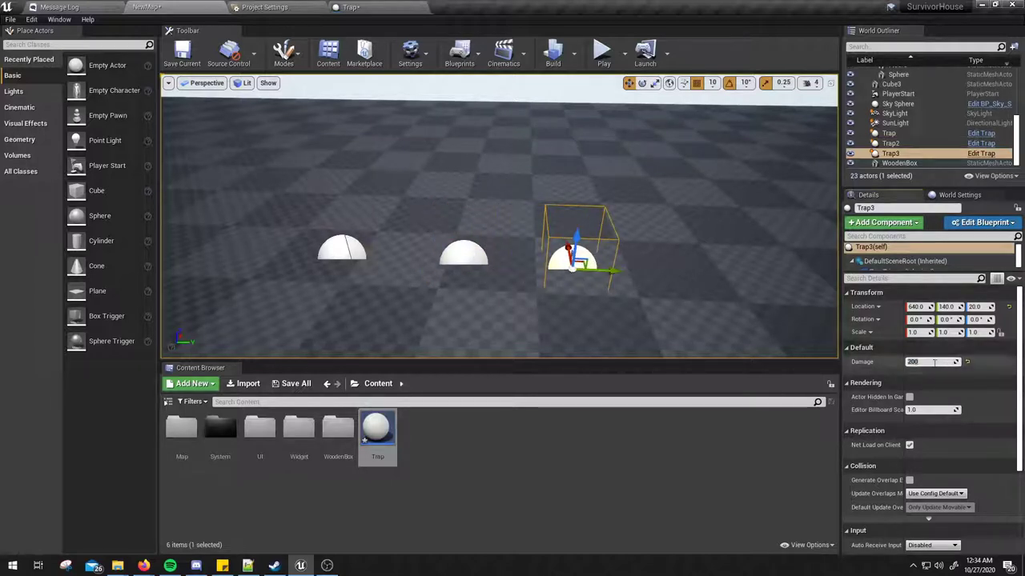
{"action": "type", "text": "300"}
{"action": "key", "text": "Return"}
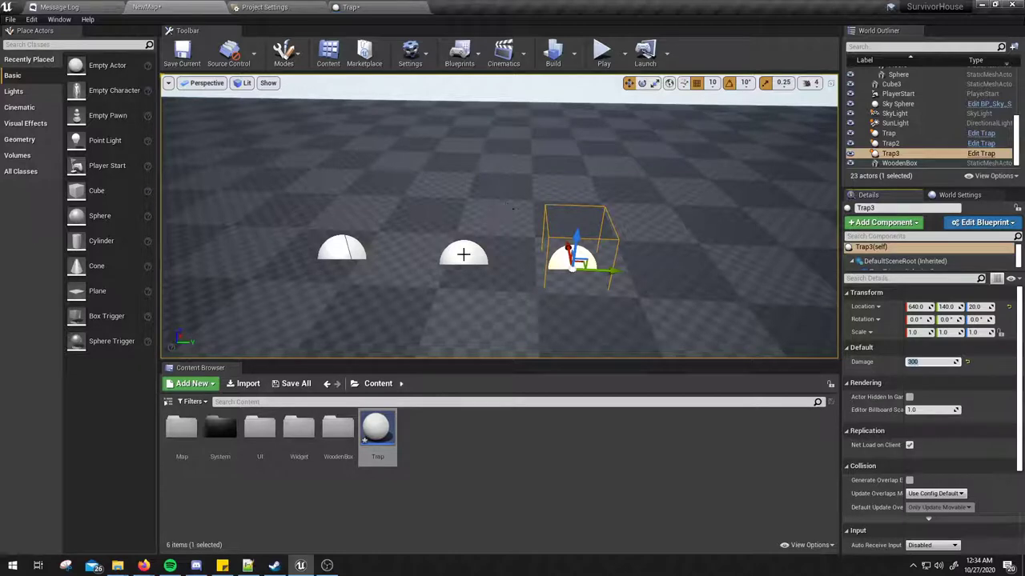
{"action": "left_click", "coordinate": [463, 253]}
{"action": "left_click", "coordinate": [344, 248]}
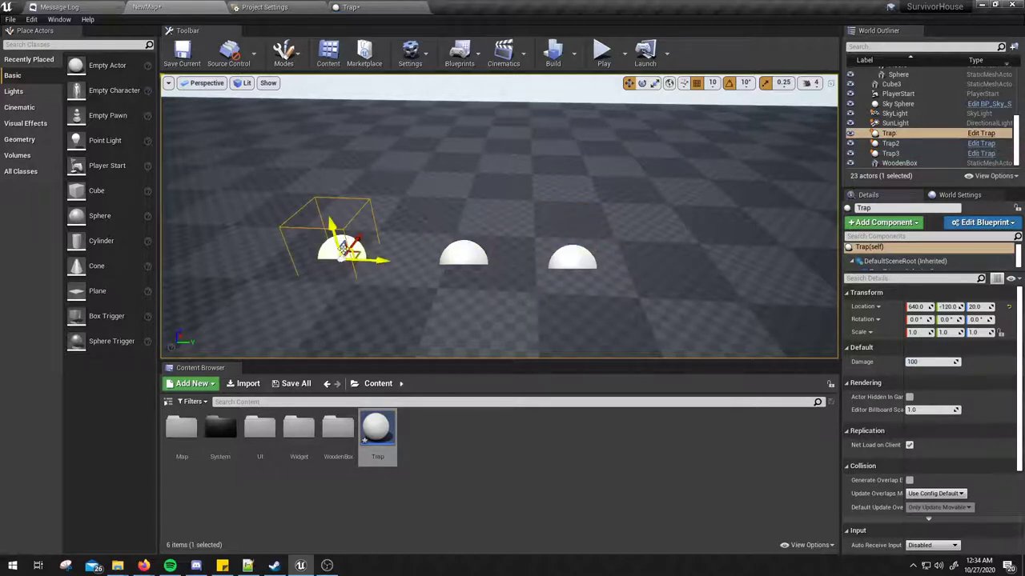
{"action": "left_click", "coordinate": [469, 255]}
{"action": "left_click", "coordinate": [584, 257]}
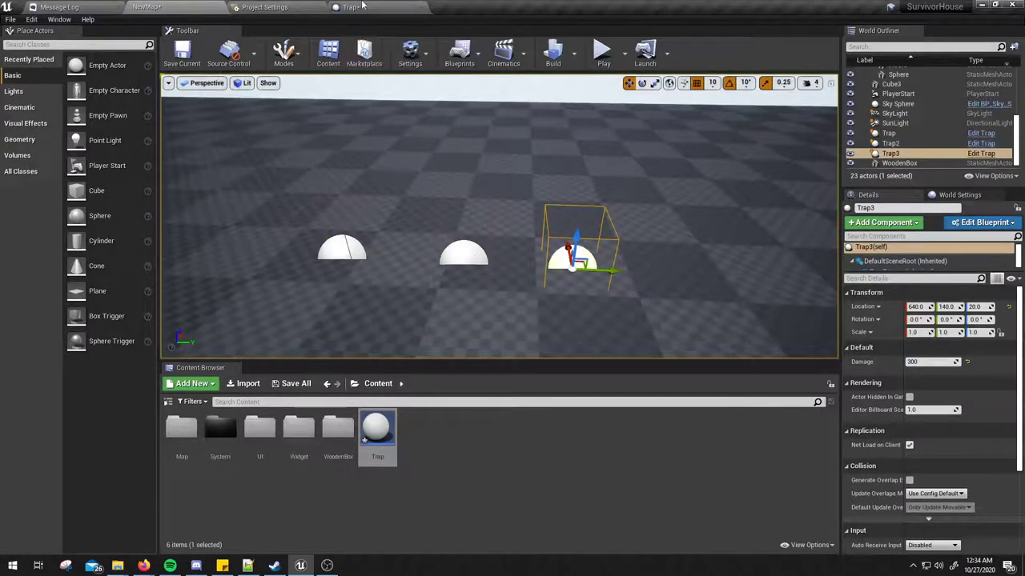
Check the Damage variable in the Trap Blueprint, then go back to the level
{"action": "key", "text": "ctrl+e"}
{"action": "left_click", "coordinate": [40, 352]}
{"action": "left_click", "coordinate": [30, 373]}
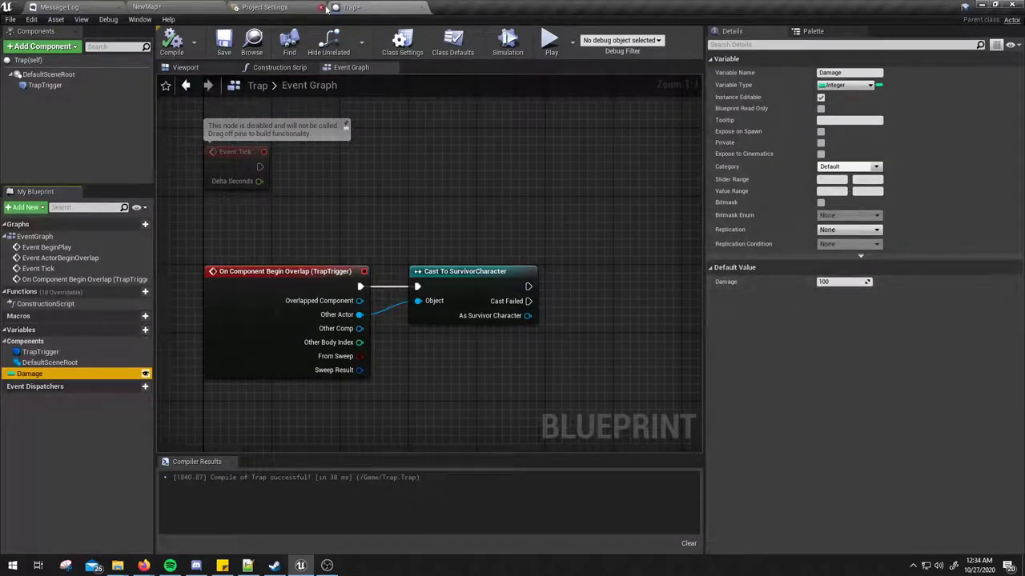
{"action": "left_click", "coordinate": [165, 11]}
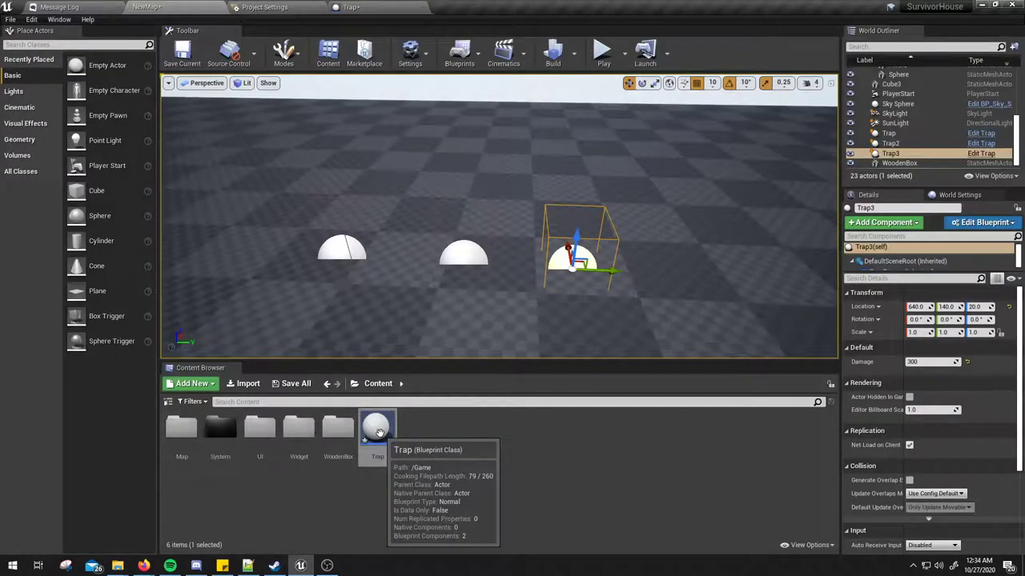
Delete the extra Trap4 and select the three remaining traps
{"action": "left_click_drag", "start_coordinate": [379, 432], "coordinate": [692, 276]}
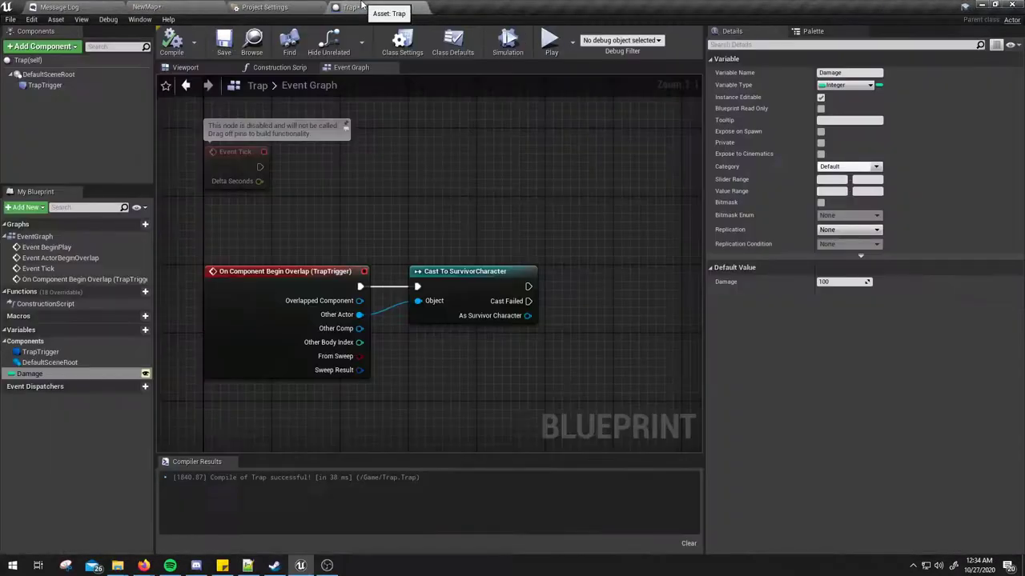
{"action": "left_click", "coordinate": [350, 8]}
{"action": "left_click", "coordinate": [170, 10]}
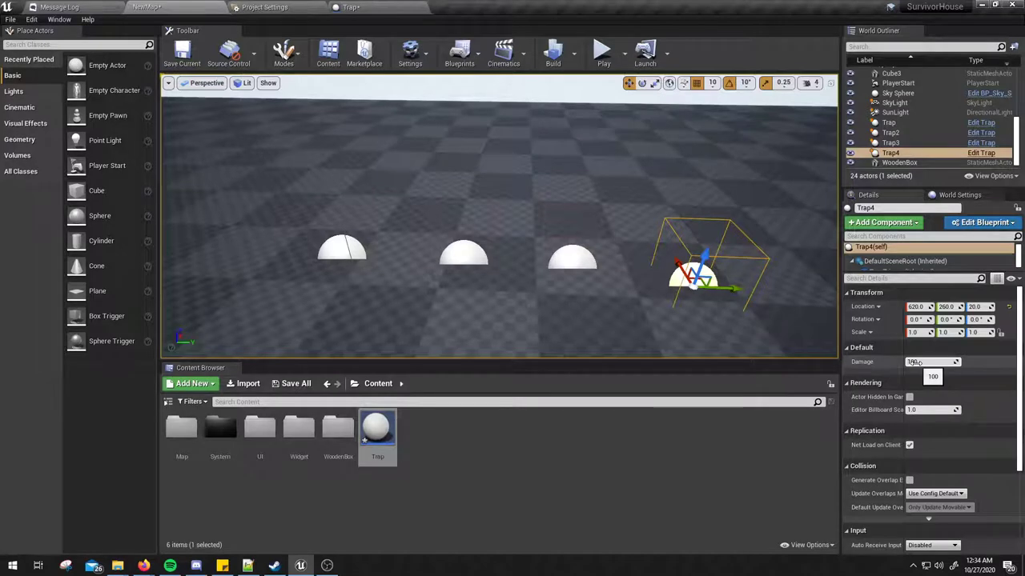
{"action": "mouse_move", "coordinate": [743, 259]}
{"action": "right_mouse_down"}
{"action": "mouse_move", "coordinate": [742, 272]}
{"action": "mouse_move", "coordinate": [771, 261]}
{"action": "right_mouse_up"}
{"action": "key", "text": "Delete"}
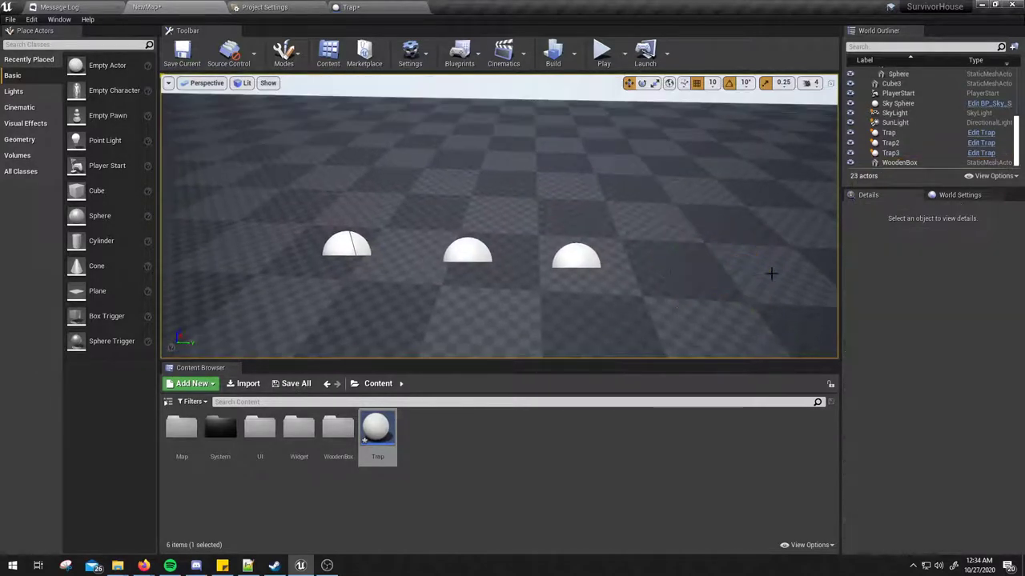
{"action": "left_click", "coordinate": [581, 263]}
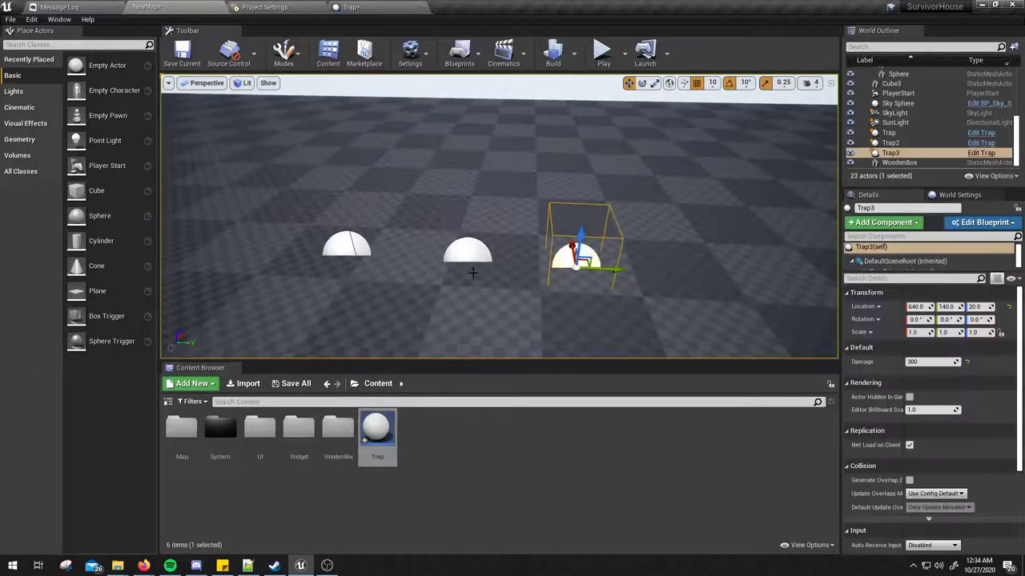
{"action": "left_click", "coordinate": [469, 253], "text": "ctrl"}
{"action": "left_click", "coordinate": [345, 245], "text": "ctrl"}
{"action": "left_click", "coordinate": [350, 8]}
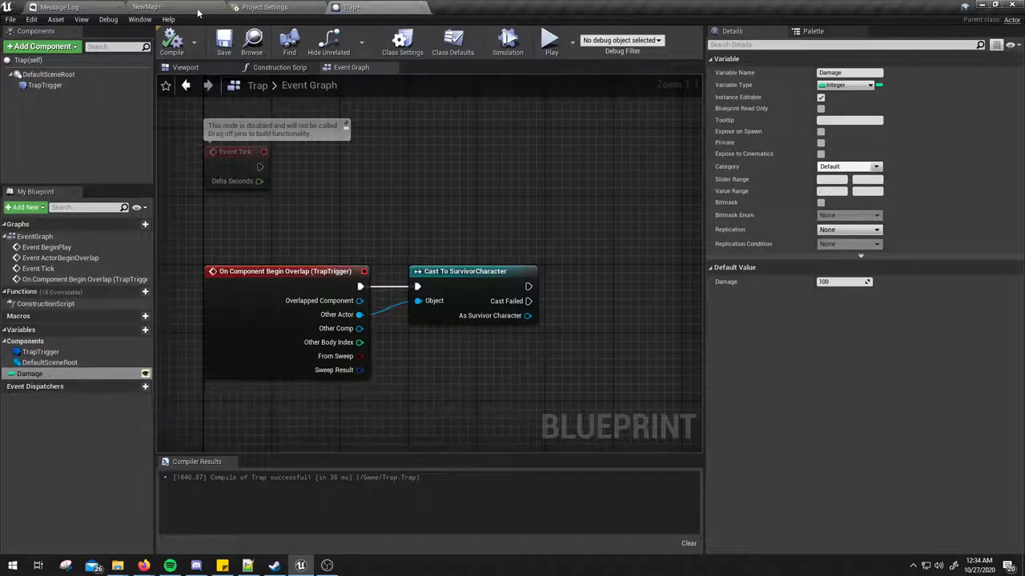
Play-test the three-trap level twice, viewing the traps from the other side between runs
{"action": "left_click", "coordinate": [184, 68]}
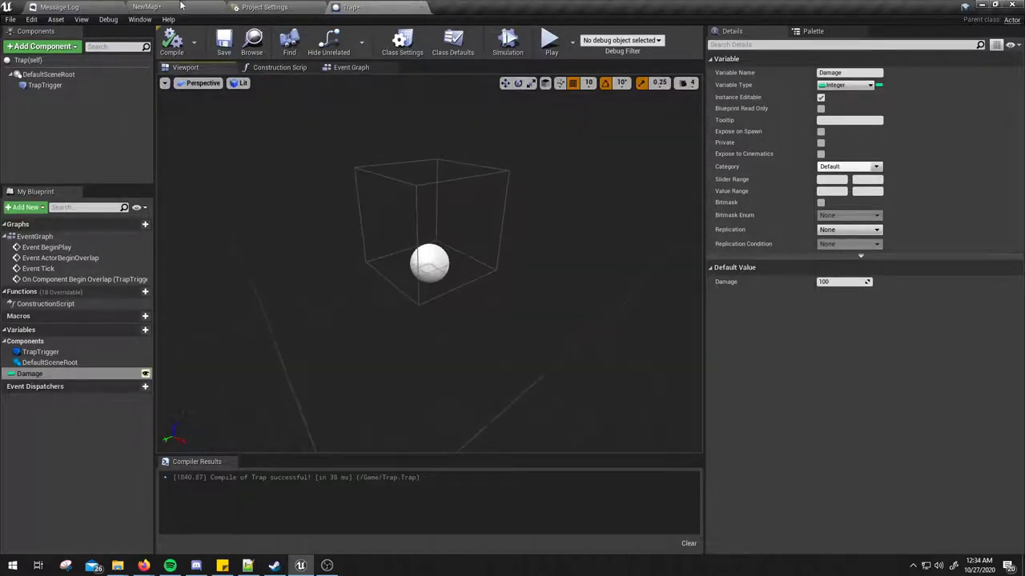
{"action": "left_click", "coordinate": [180, 7]}
{"action": "left_click", "coordinate": [600, 46]}
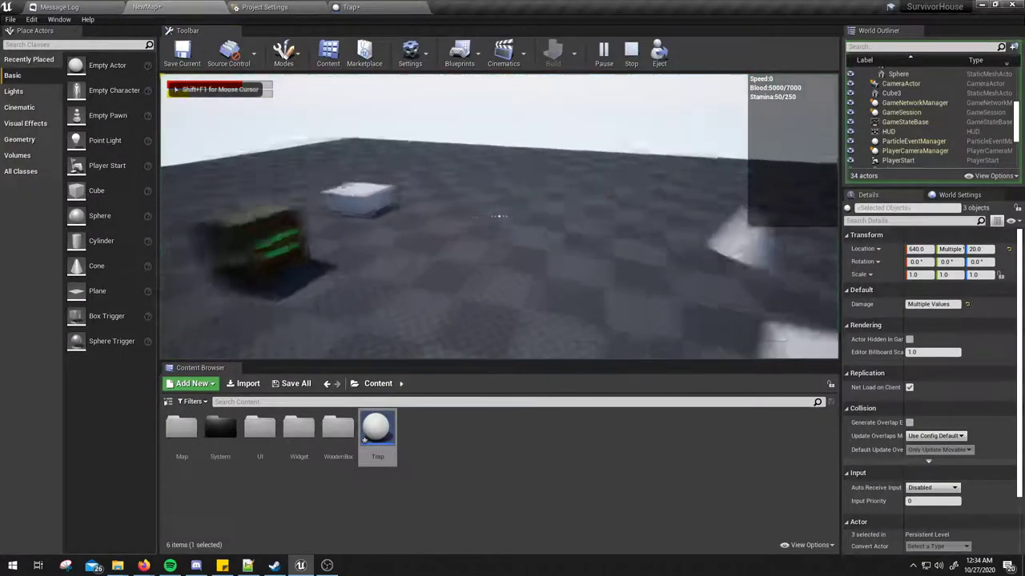
{"action": "key", "text": "Escape"}
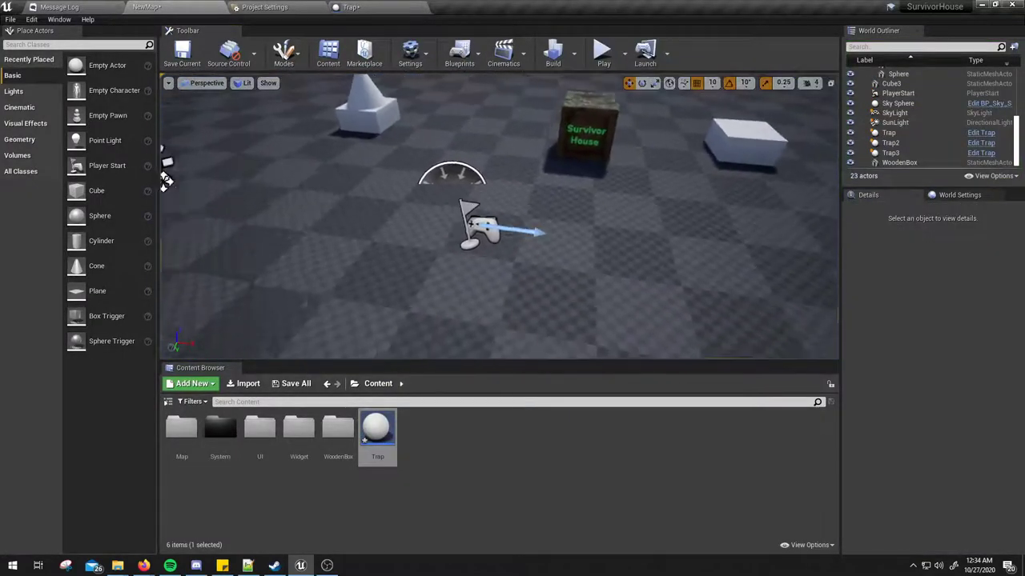
{"action": "right_click_drag", "start_coordinate": [165, 180], "coordinate": [501, 237]}
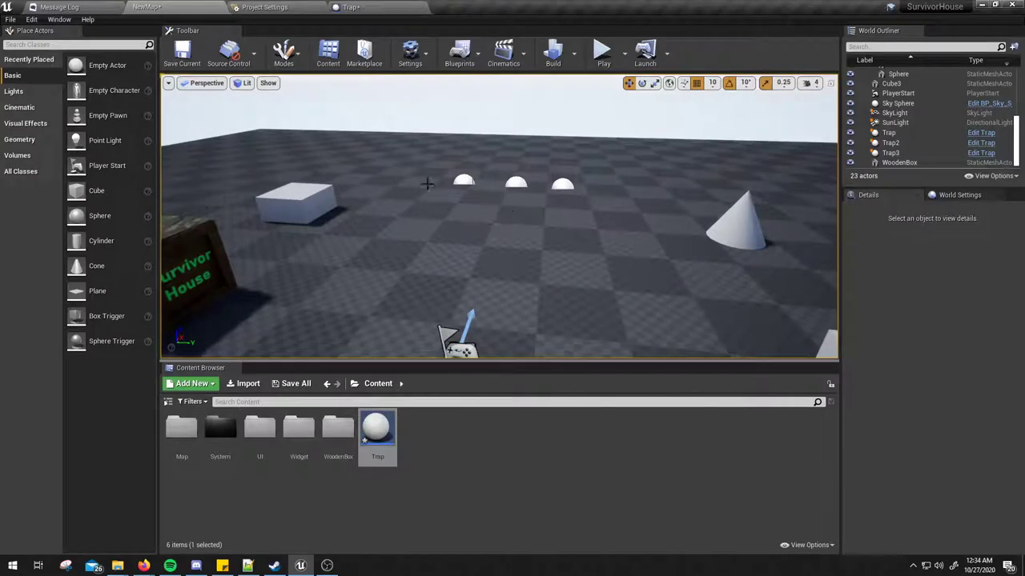
{"action": "key", "text": "alt+p"}
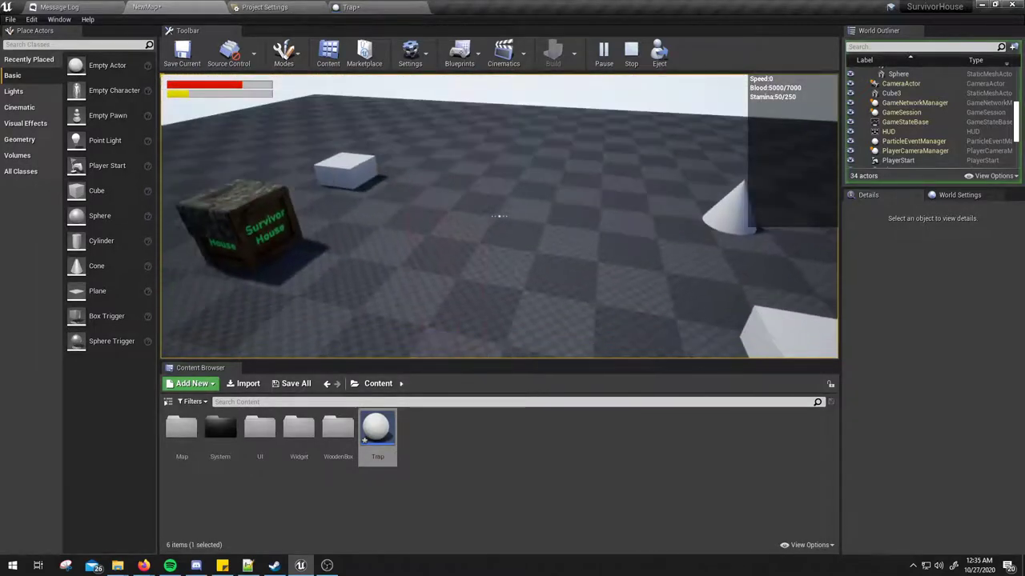
{"action": "key", "text": "Escape"}
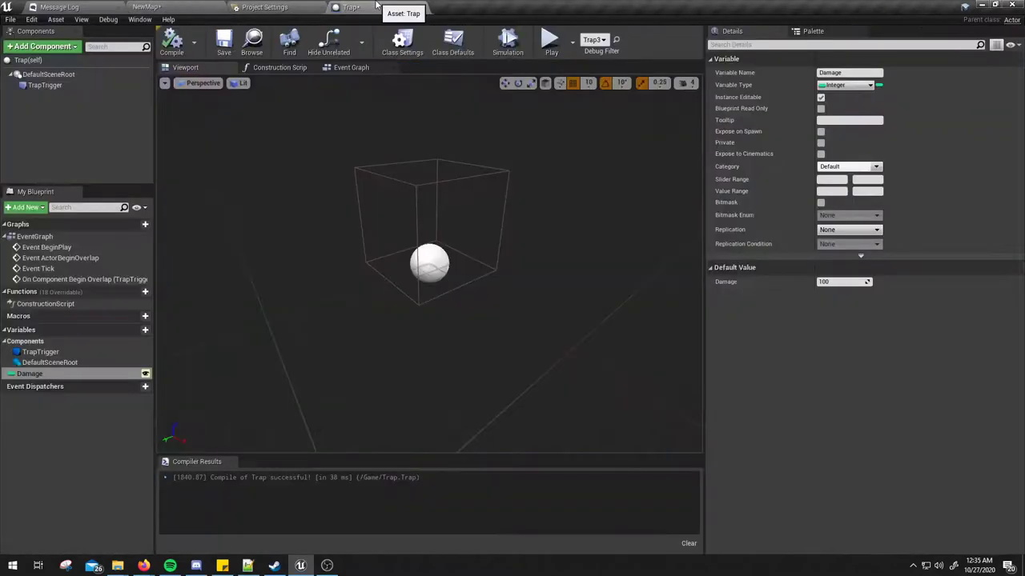
Turn off Hidden in Game on the TrapTrigger box and play-test to see it
{"action": "left_click", "coordinate": [40, 46]}
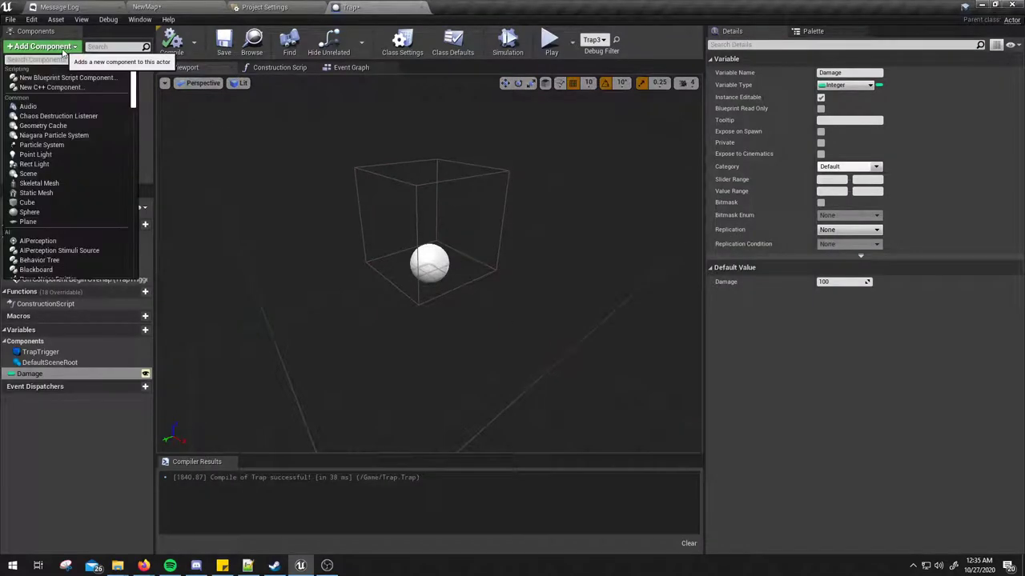
{"action": "left_click", "coordinate": [418, 184]}
{"action": "scroll", "coordinate": [932, 298], "scroll_direction": "down", "scroll_amount": 3}
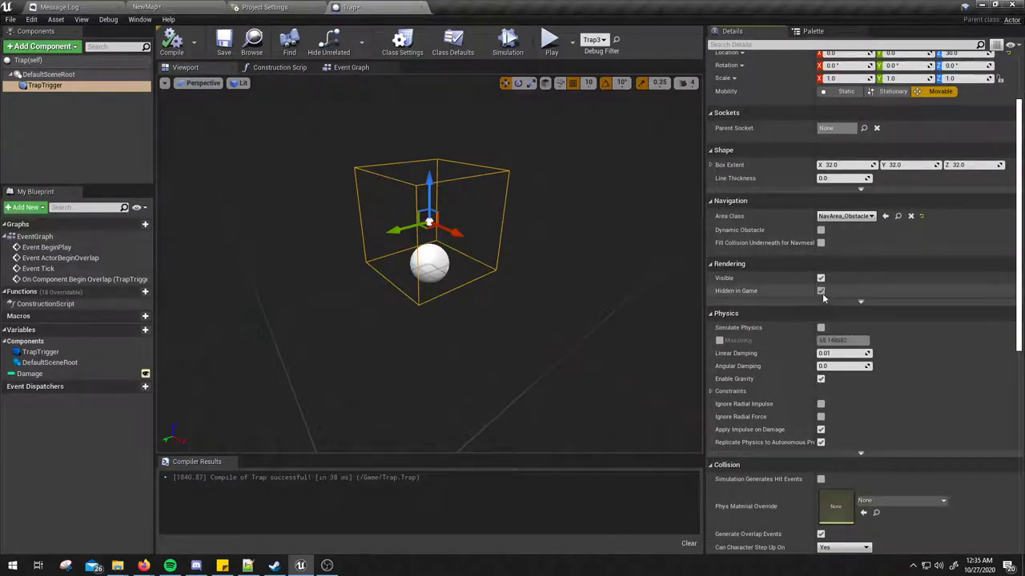
{"action": "left_click", "coordinate": [551, 44]}
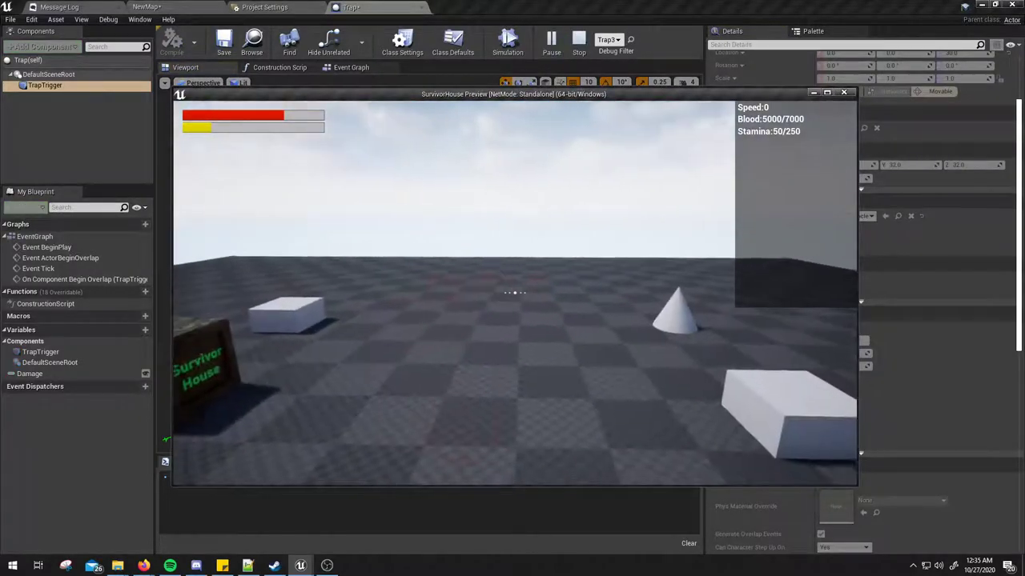
{"action": "key", "text": "Escape"}
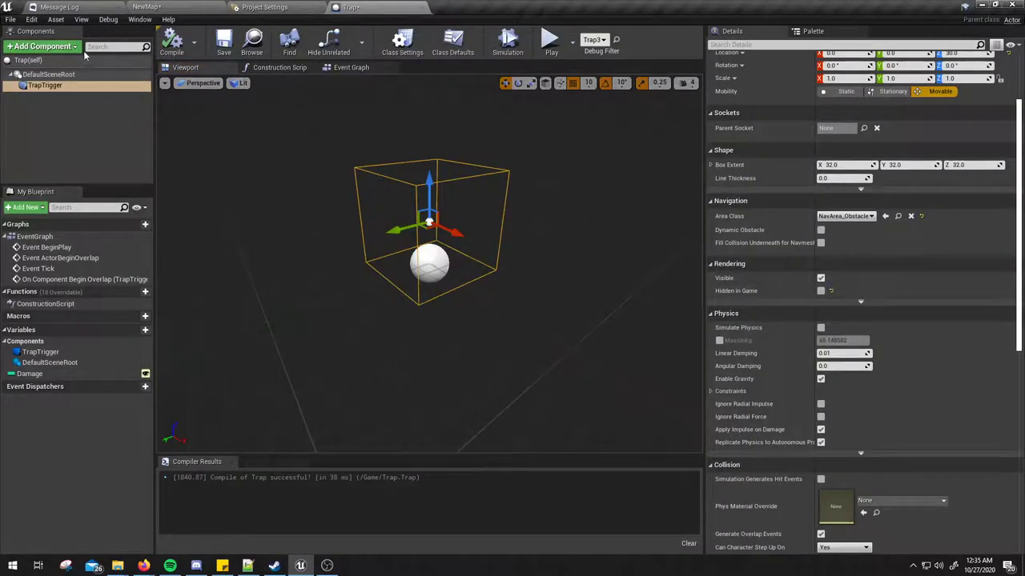
Add a PointLight component to the Trap, then delete it
{"action": "left_click", "coordinate": [42, 45]}
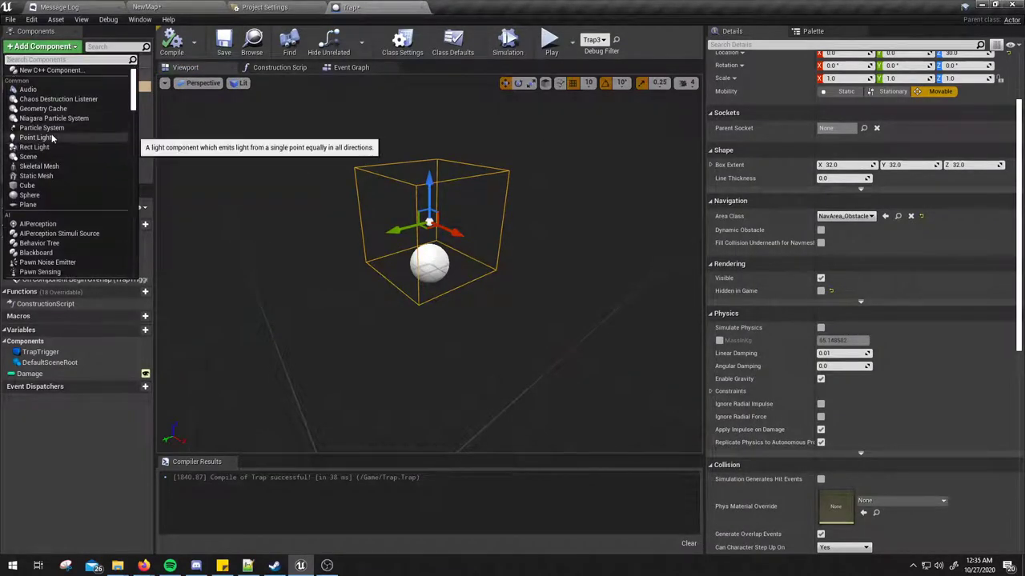
{"action": "left_click", "coordinate": [38, 138]}
{"action": "key", "text": "Return"}
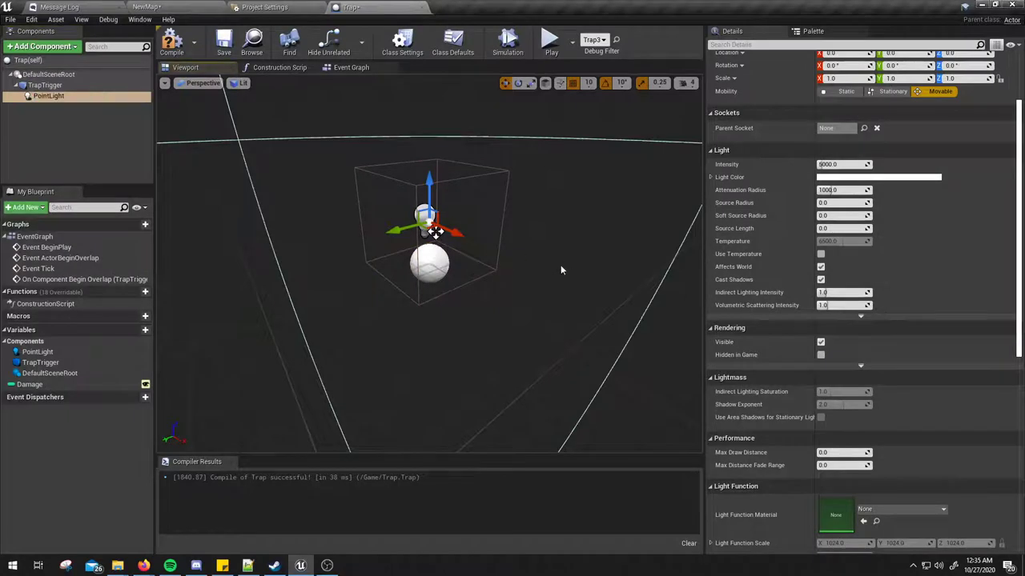
{"action": "right_click_drag", "start_coordinate": [535, 203], "coordinate": [520, 205]}
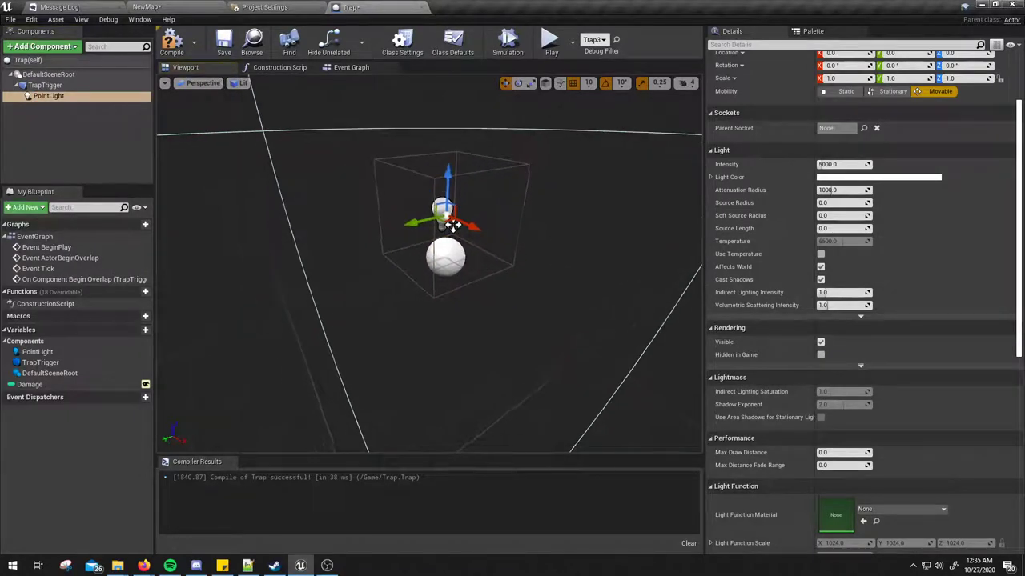
{"action": "key", "text": "Delete"}
Add a SpotLight component to the Trap from the Lights section
{"action": "left_click", "coordinate": [41, 46]}
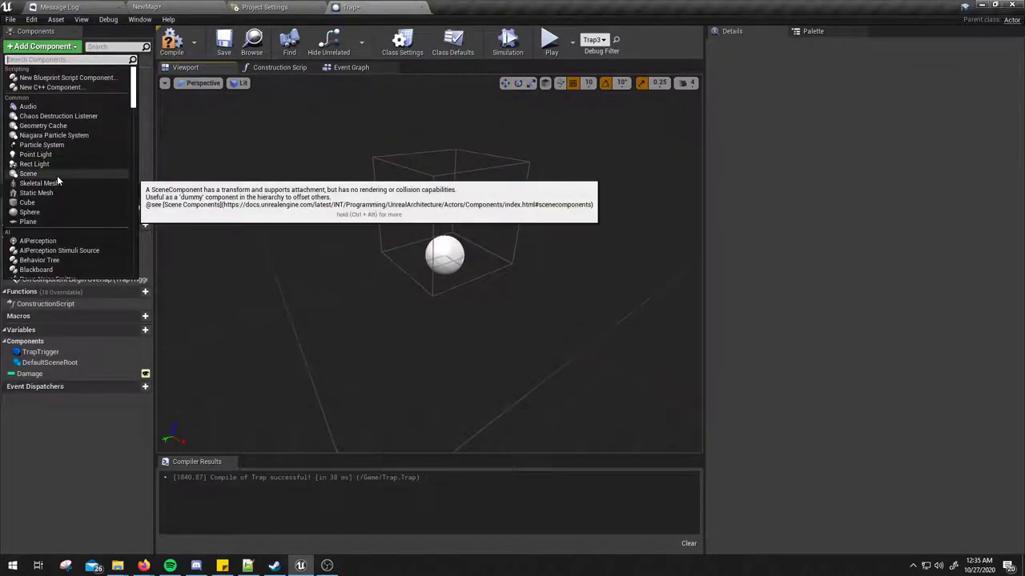
{"action": "scroll", "coordinate": [84, 212], "scroll_direction": "down", "scroll_amount": 3}
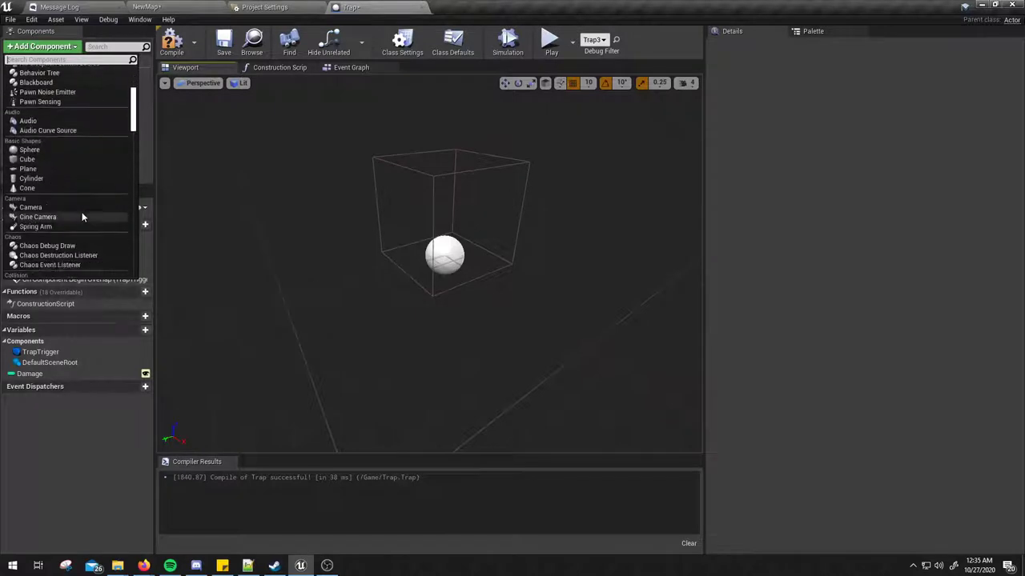
{"action": "scroll", "coordinate": [81, 214], "scroll_direction": "down", "scroll_amount": 3}
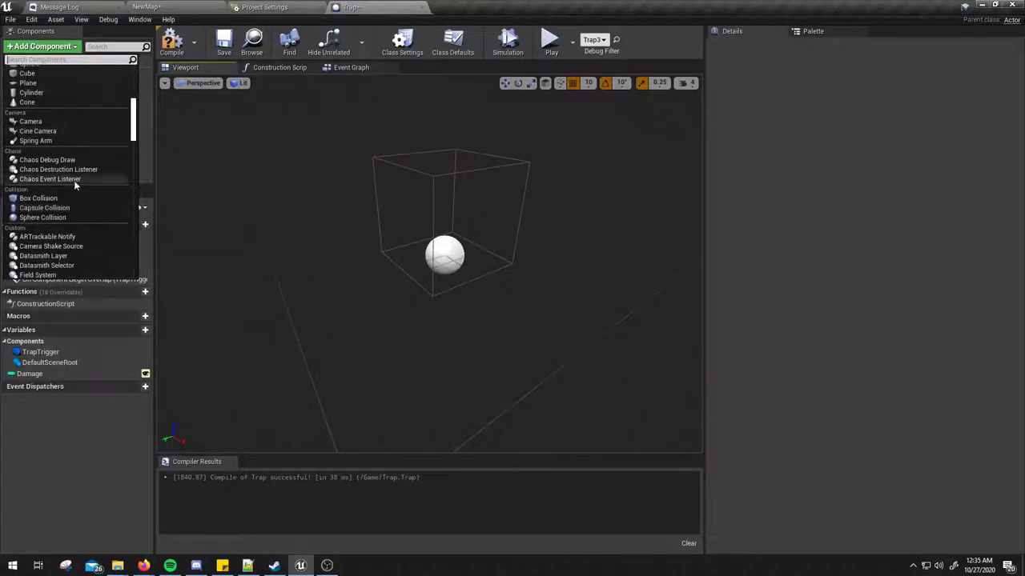
{"action": "scroll", "coordinate": [74, 180], "scroll_direction": "up", "scroll_amount": 1}
{"action": "scroll", "coordinate": [70, 206], "scroll_direction": "down", "scroll_amount": 3}
{"action": "scroll", "coordinate": [71, 207], "scroll_direction": "down", "scroll_amount": 3}
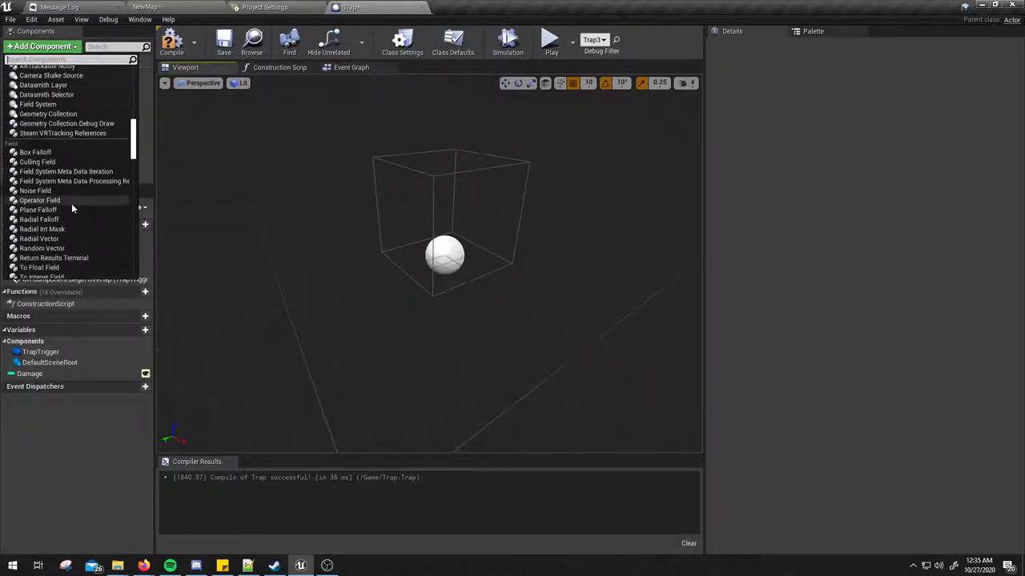
{"action": "scroll", "coordinate": [72, 207], "scroll_direction": "down", "scroll_amount": 3}
{"action": "scroll", "coordinate": [72, 207], "scroll_direction": "down", "scroll_amount": 3}
{"action": "scroll", "coordinate": [72, 206], "scroll_direction": "down", "scroll_amount": 3}
{"action": "scroll", "coordinate": [71, 207], "scroll_direction": "down", "scroll_amount": 2}
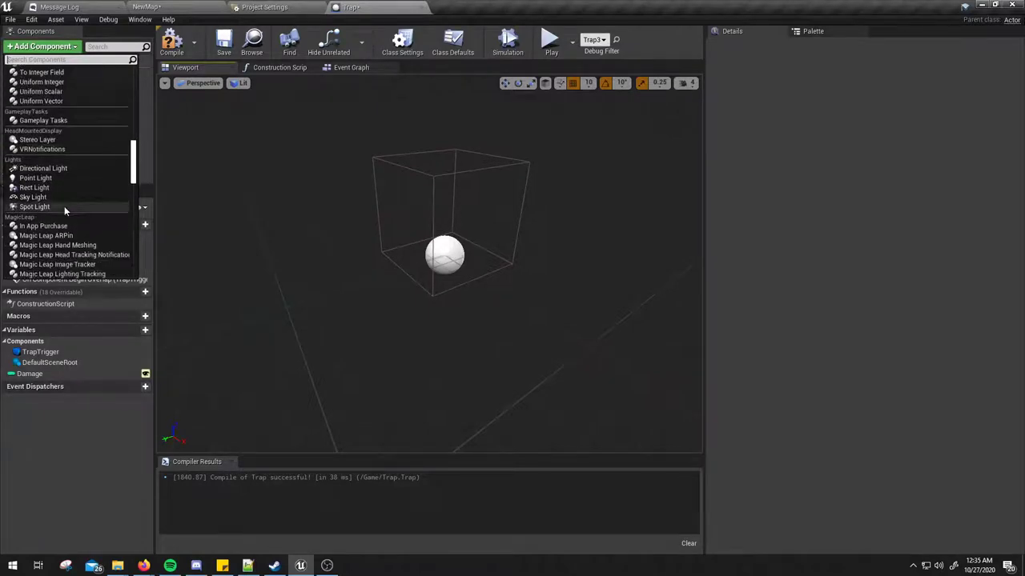
{"action": "left_click", "coordinate": [64, 205]}
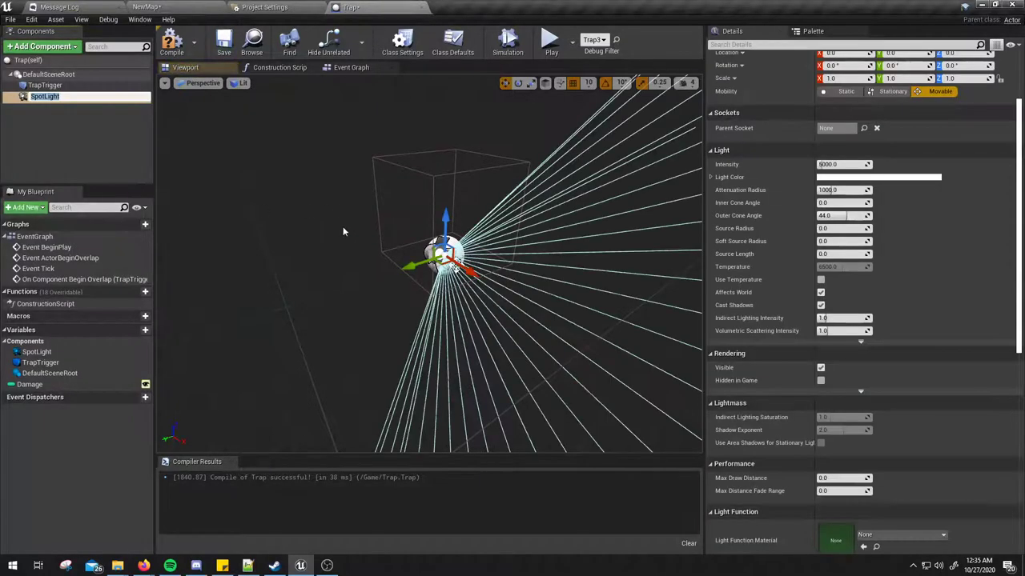
Rotate the SpotLight to point straight down and raise it above the sphere
{"action": "right_click_drag", "start_coordinate": [342, 232], "coordinate": [387, 198]}
{"action": "key", "text": "e"}
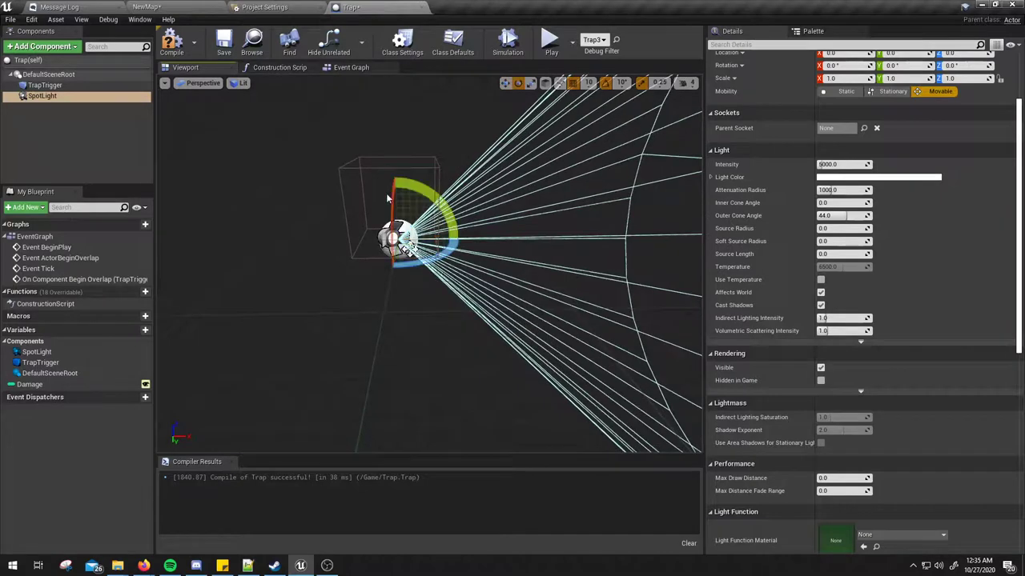
{"action": "left_click_drag", "start_coordinate": [387, 198], "coordinate": [406, 184]}
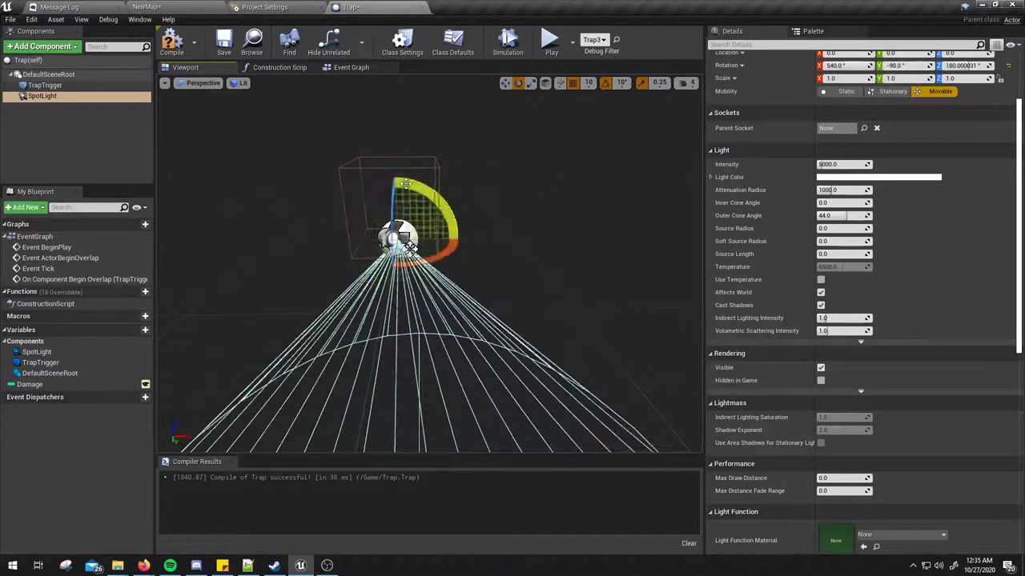
{"action": "key", "text": "w"}
{"action": "left_click_drag", "start_coordinate": [409, 250], "coordinate": [486, 183]}
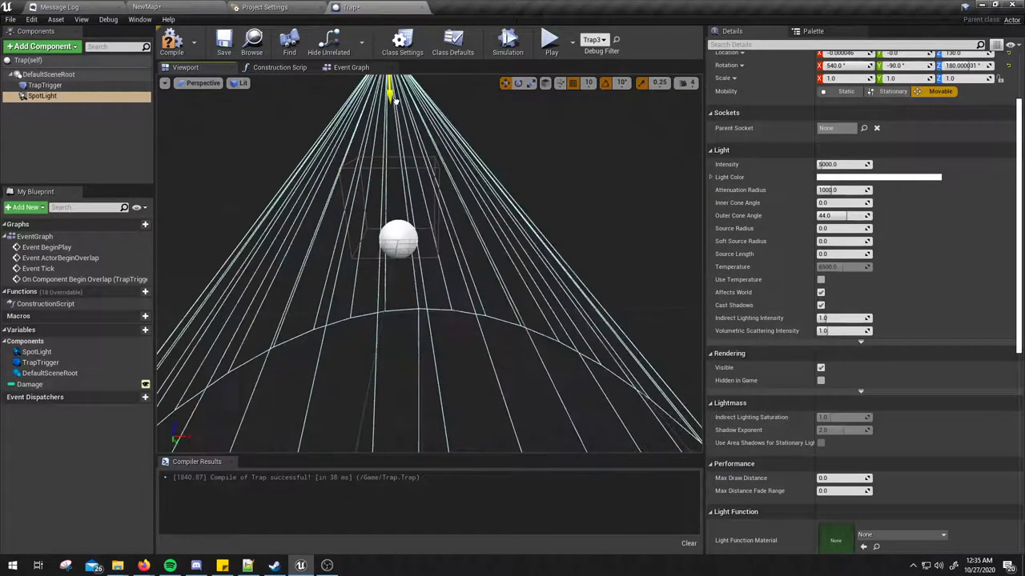
{"action": "mouse_move", "coordinate": [485, 183]}
{"action": "right_mouse_down"}
{"action": "mouse_move", "coordinate": [392, 138]}
{"action": "mouse_move", "coordinate": [427, 230]}
{"action": "mouse_move", "coordinate": [485, 152]}
{"action": "right_mouse_up"}
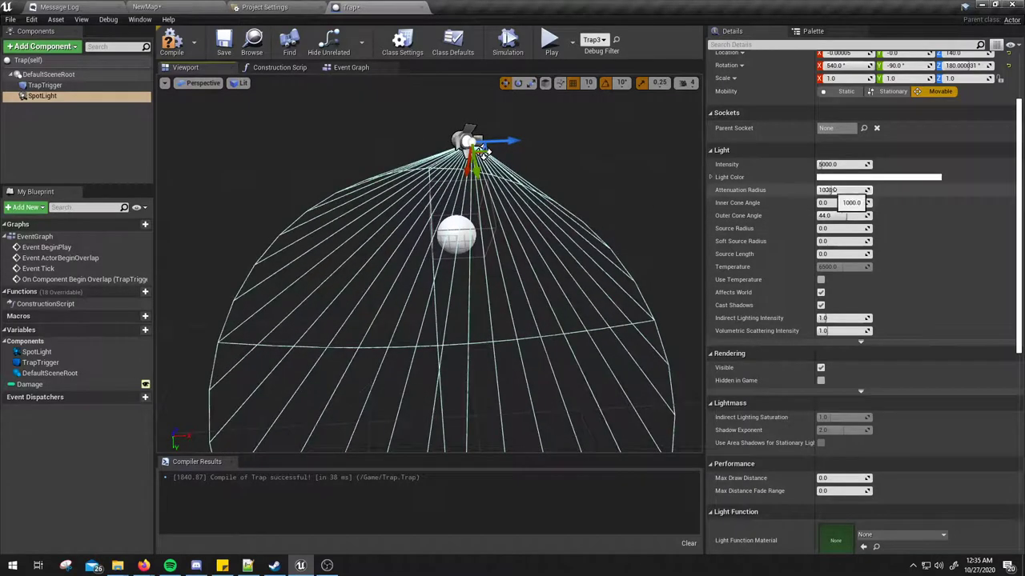
Shrink the SpotLight's Attenuation Radius to about 618.86 and Outer Cone Angle to about 19.92
{"action": "left_click_drag", "start_coordinate": [837, 192], "coordinate": [816, 192]}
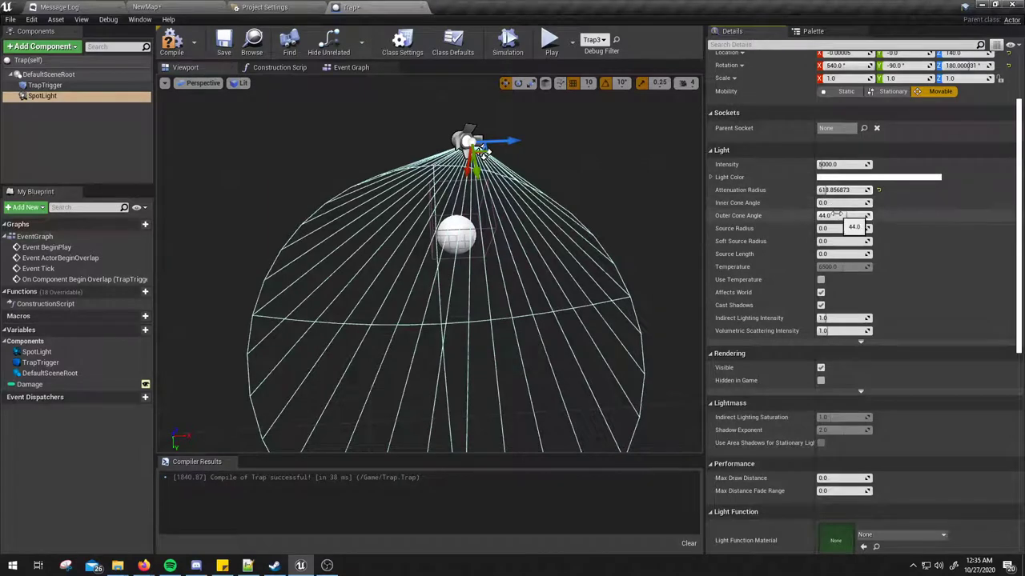
{"action": "left_click_drag", "start_coordinate": [834, 215], "coordinate": [825, 216]}
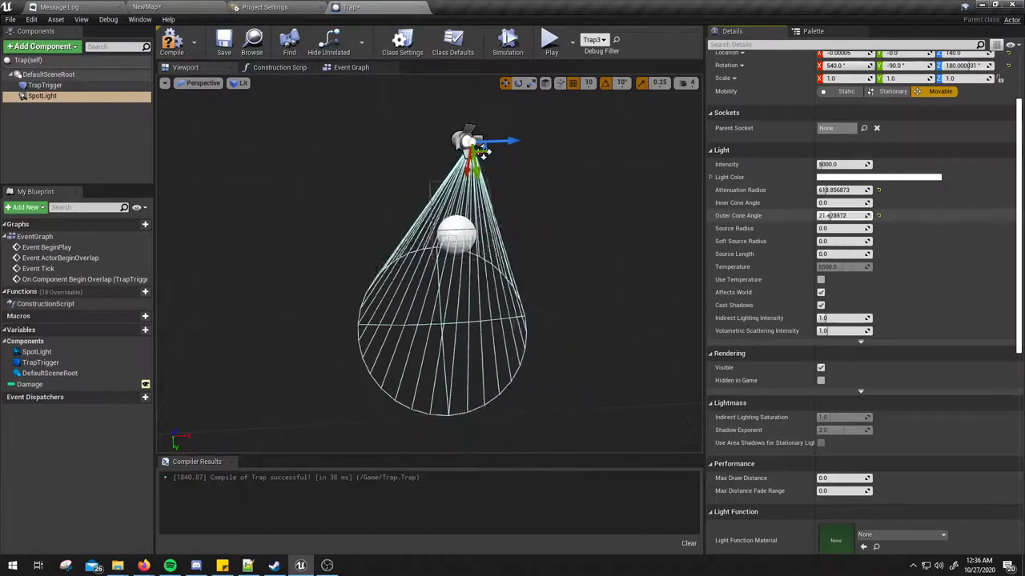
{"action": "left_click_drag", "start_coordinate": [484, 152], "coordinate": [420, 78]}
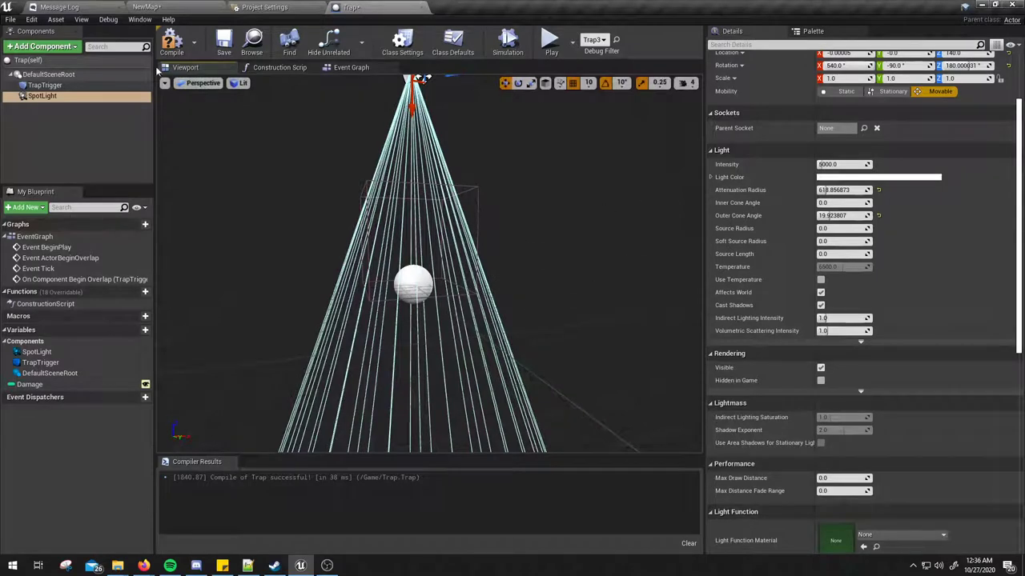
After a brief play test, set the SpotLight's Light Color to red FF0000
{"action": "left_click", "coordinate": [551, 42]}
{"action": "left_click", "coordinate": [507, 232]}
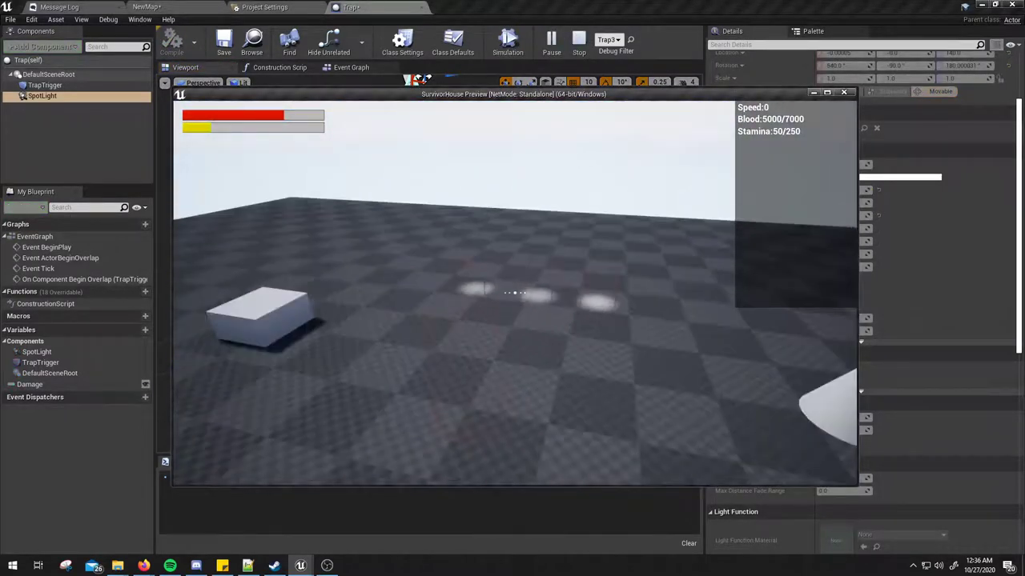
{"action": "key", "text": "Escape"}
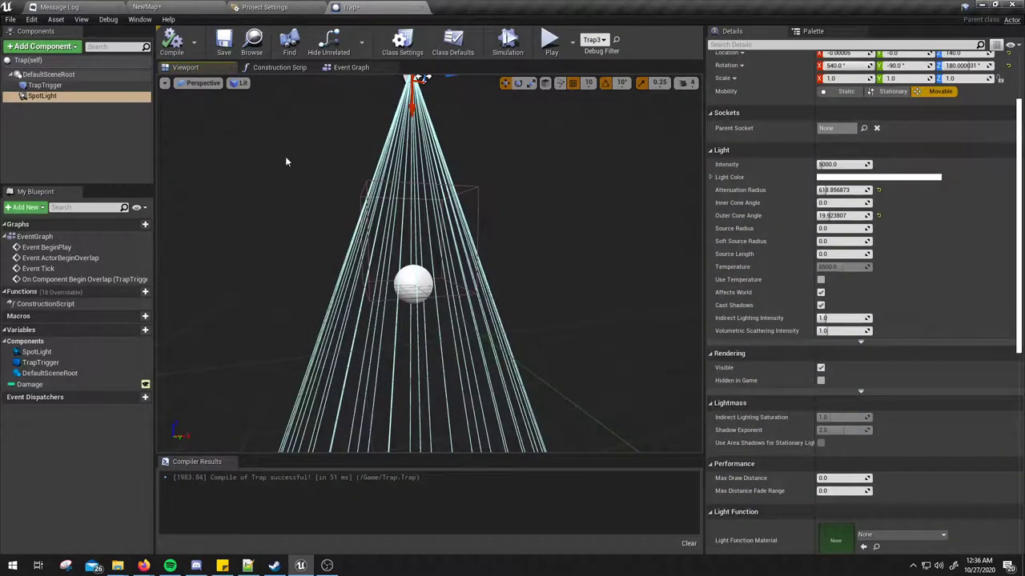
{"action": "left_click", "coordinate": [850, 178]}
{"action": "left_click", "coordinate": [730, 268]}
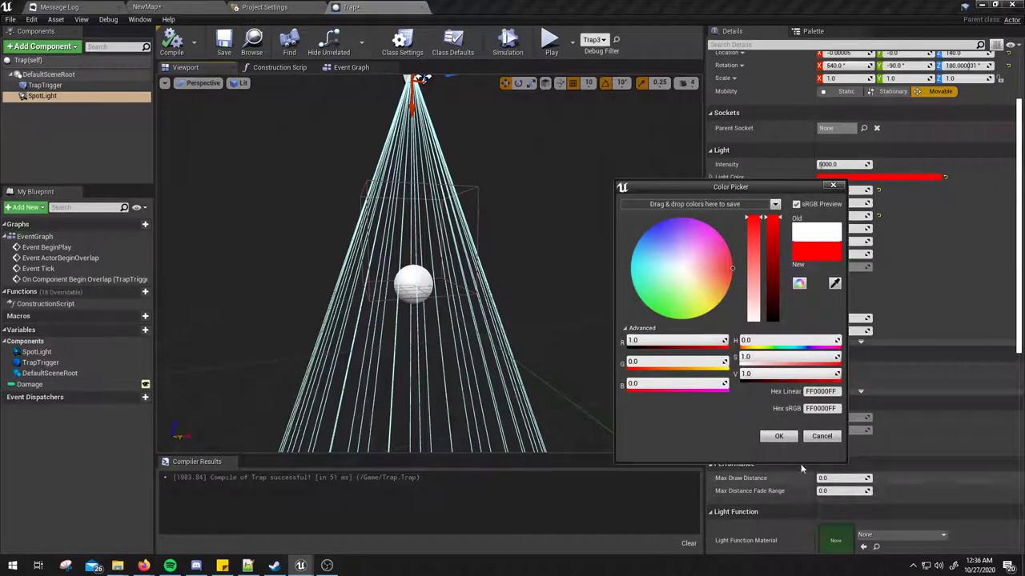
{"action": "left_click", "coordinate": [778, 436]}
Walk around in play to see red light pools under the traps, then return to the Event Graph
{"action": "left_click", "coordinate": [551, 44]}
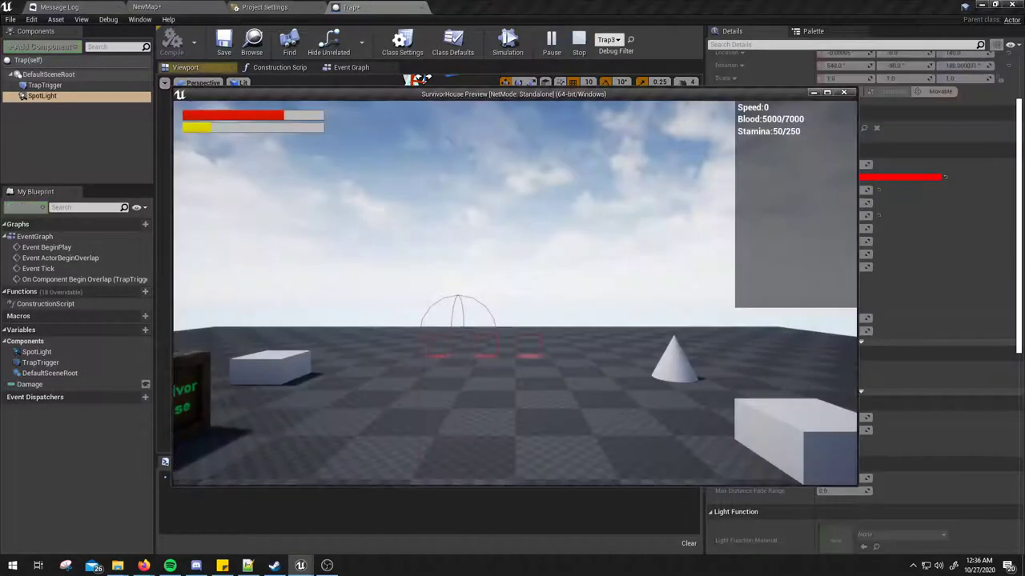
{"action": "key", "text": "w"}
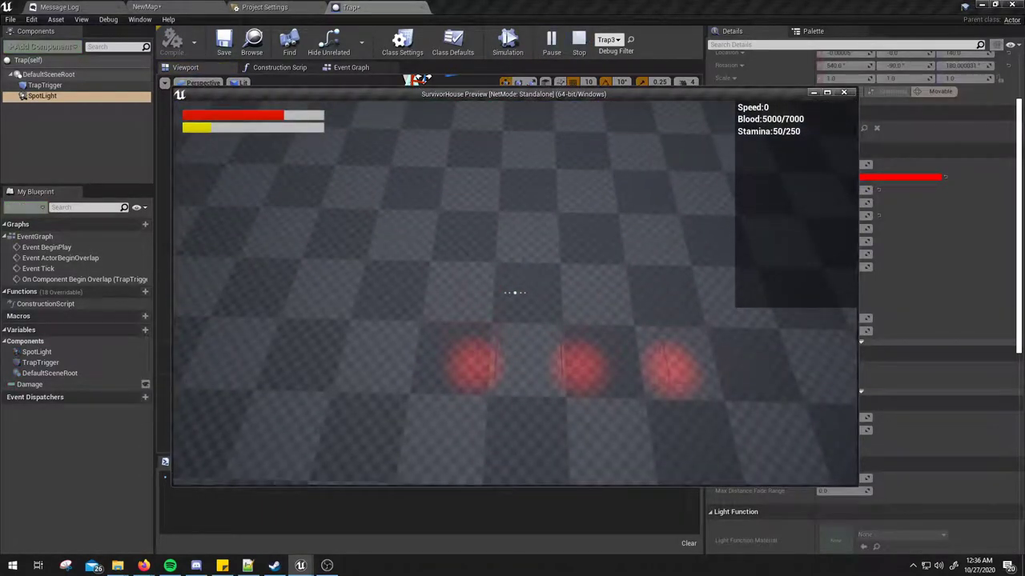
{"action": "key", "text": "w"}
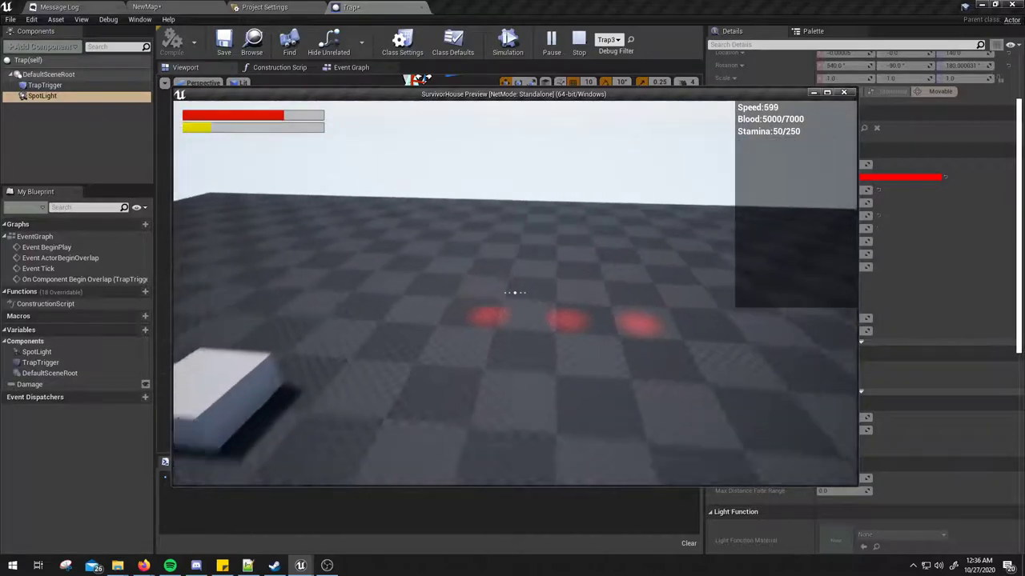
{"action": "key", "text": "s"}
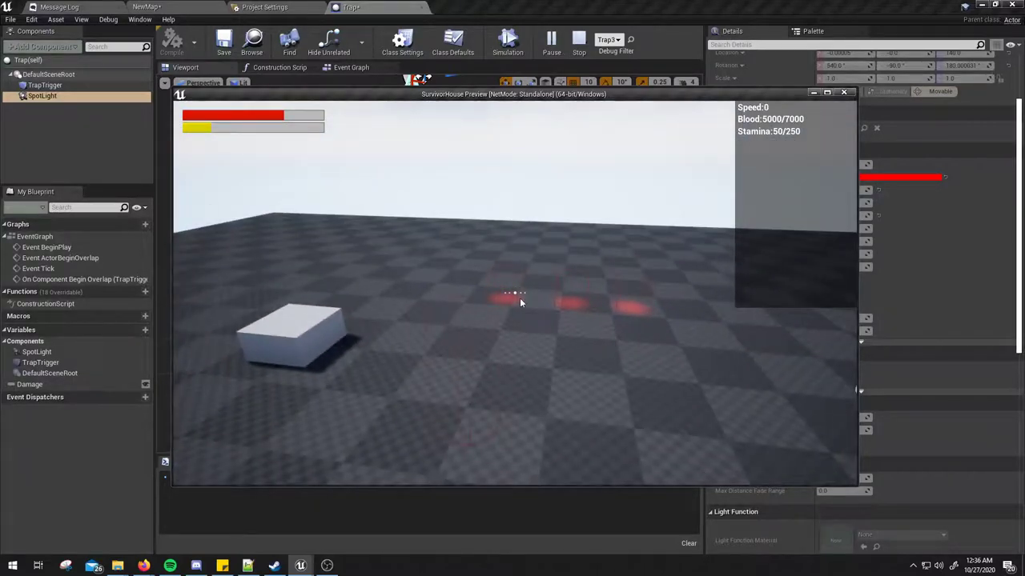
{"action": "key", "text": "Escape"}
{"action": "left_click", "coordinate": [344, 67]}
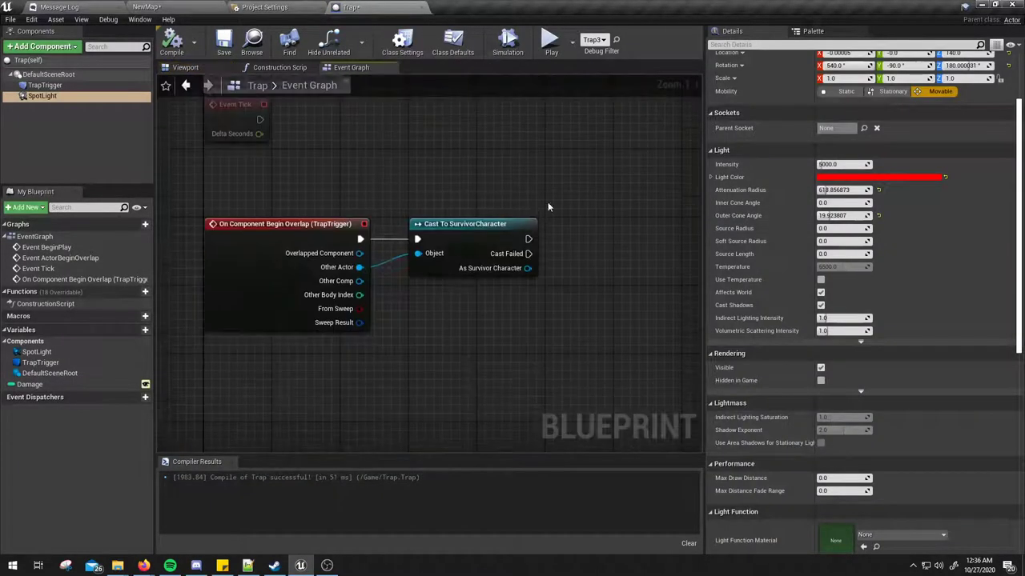
Compile the Trap Blueprint and bring up TrapTrigger's On Component Begin Overlap event in the graph
{"action": "right_click_drag", "start_coordinate": [548, 208], "coordinate": [564, 204]}
{"action": "left_click", "coordinate": [174, 50]}
{"action": "right_click_drag", "start_coordinate": [530, 250], "coordinate": [478, 250]}
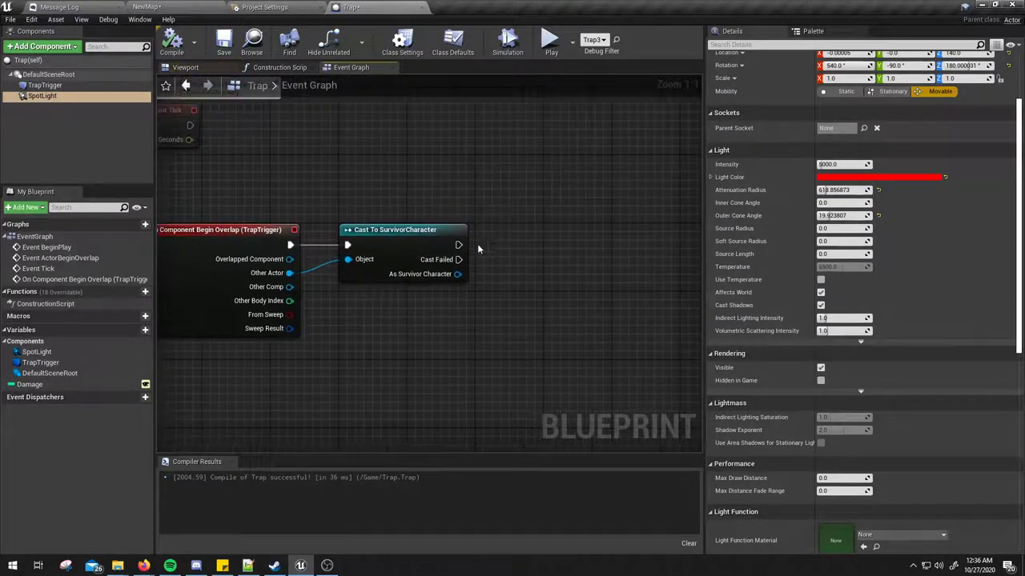
{"action": "right_click_drag", "start_coordinate": [224, 172], "coordinate": [276, 178]}
{"action": "left_click", "coordinate": [276, 276]}
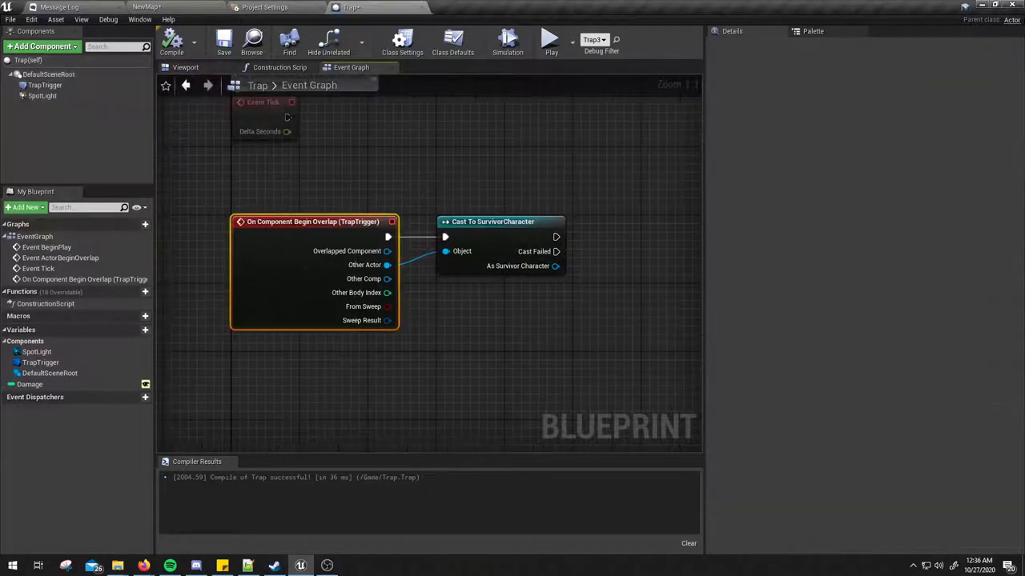
{"action": "left_click", "coordinate": [185, 67]}
{"action": "left_click", "coordinate": [365, 185]}
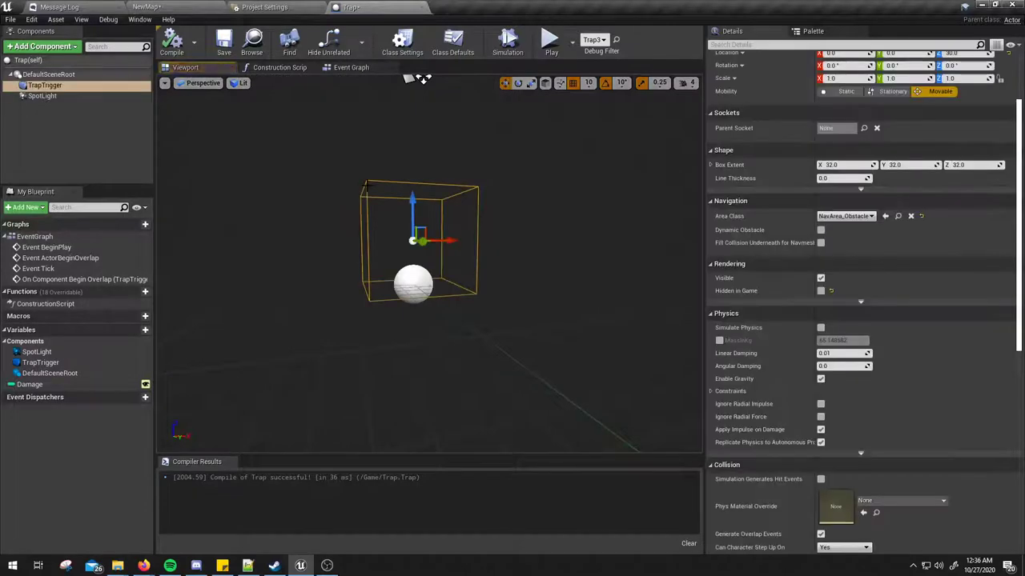
{"action": "scroll", "coordinate": [743, 308], "scroll_direction": "down", "scroll_amount": 4}
{"action": "scroll", "coordinate": [743, 308], "scroll_direction": "down", "scroll_amount": 4}
{"action": "scroll", "coordinate": [743, 308], "scroll_direction": "down", "scroll_amount": 3}
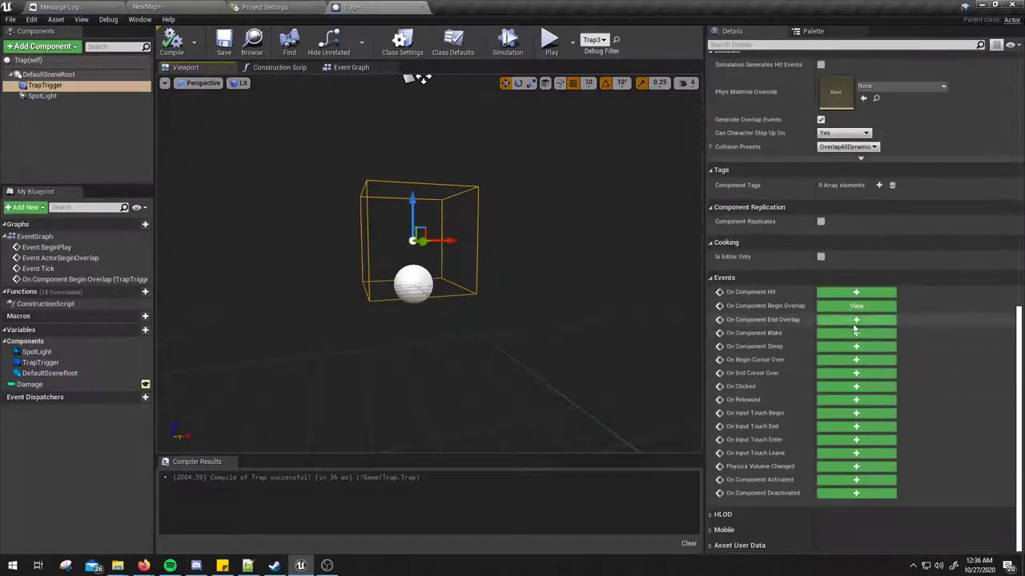
{"action": "mouse_move", "coordinate": [745, 309]}
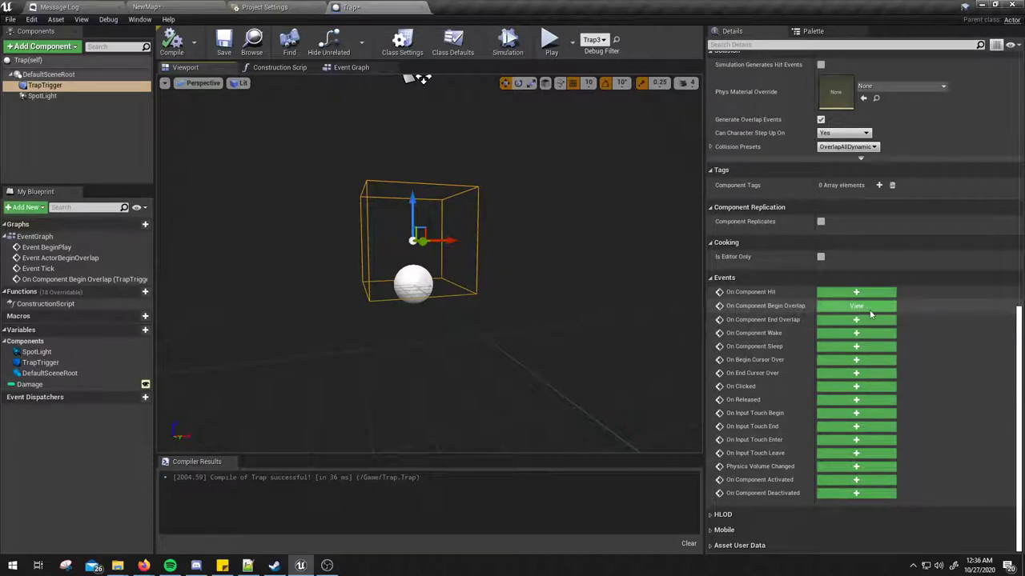
{"action": "left_click", "coordinate": [365, 69]}
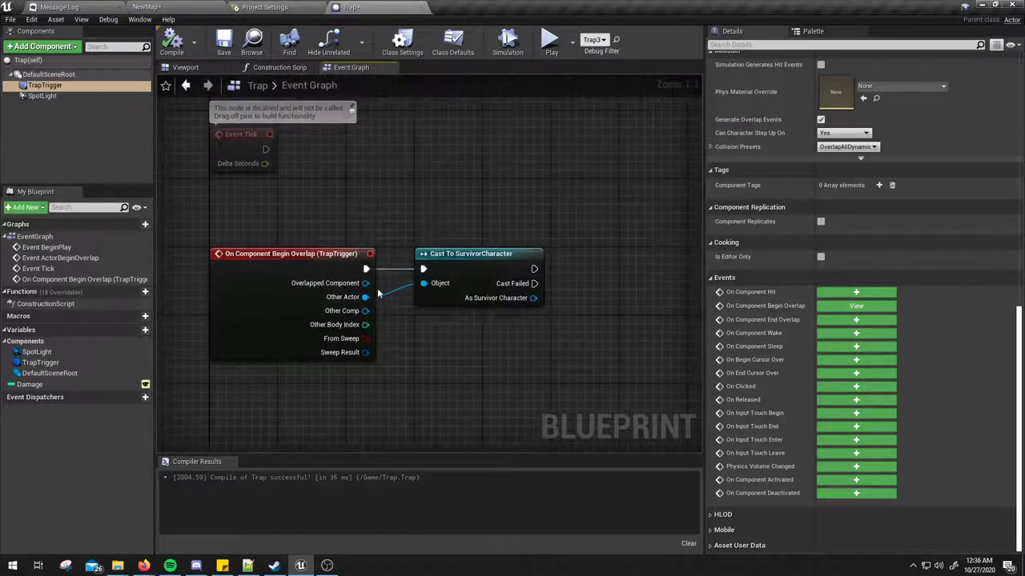
Add a Cast To SurvivorCharacter node with the overlap's Other Actor wired into its Object input
{"action": "left_click_drag", "start_coordinate": [365, 297], "coordinate": [386, 302]}
{"action": "left_click", "coordinate": [382, 208]}
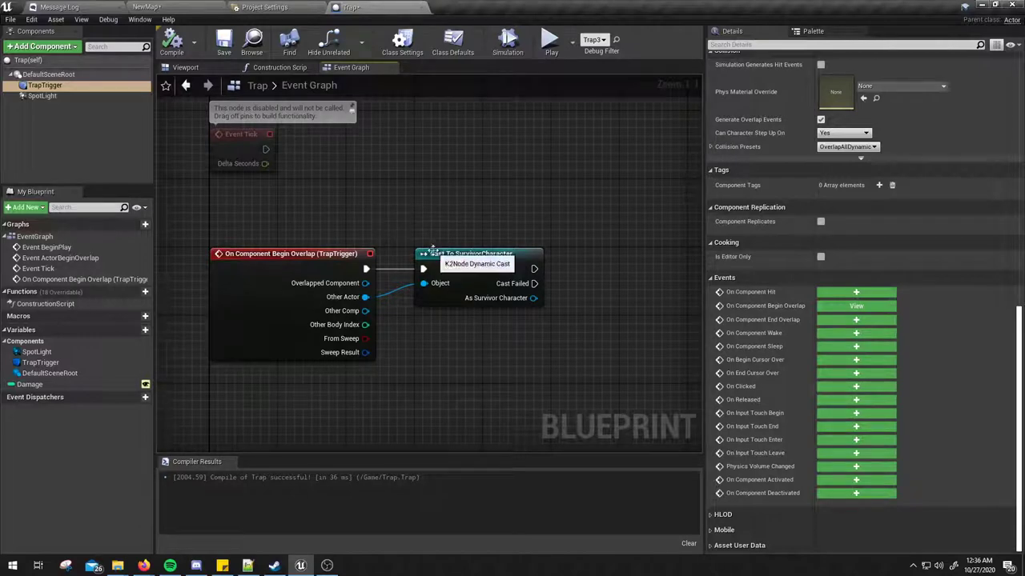
{"action": "left_click_drag", "start_coordinate": [365, 297], "coordinate": [426, 337]}
{"action": "left_click", "coordinate": [476, 276]}
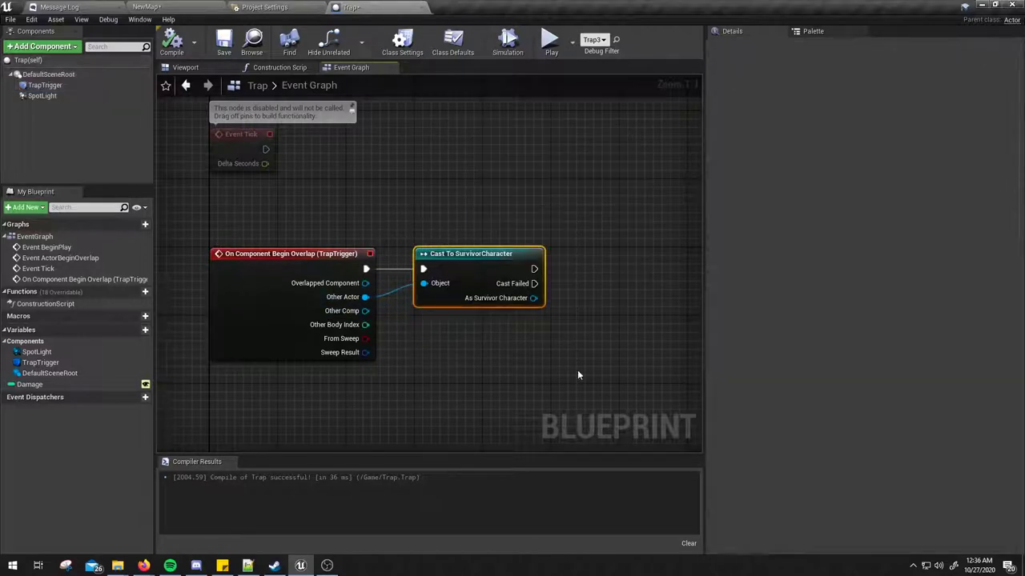
{"action": "right_click_drag", "start_coordinate": [579, 373], "coordinate": [514, 373]}
{"action": "left_click", "coordinate": [514, 373]}
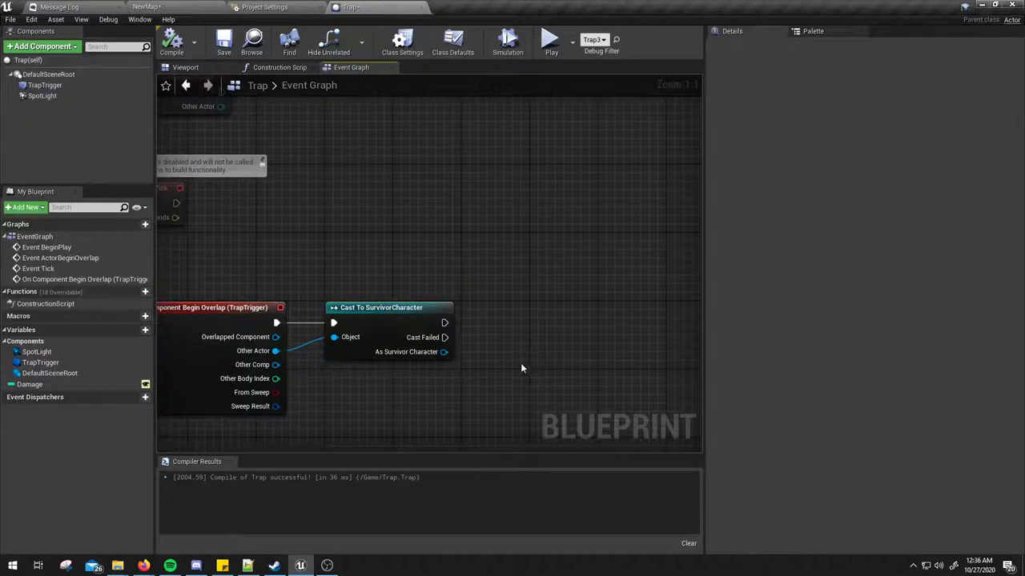
{"action": "right_click_drag", "start_coordinate": [506, 276], "coordinate": [526, 224]}
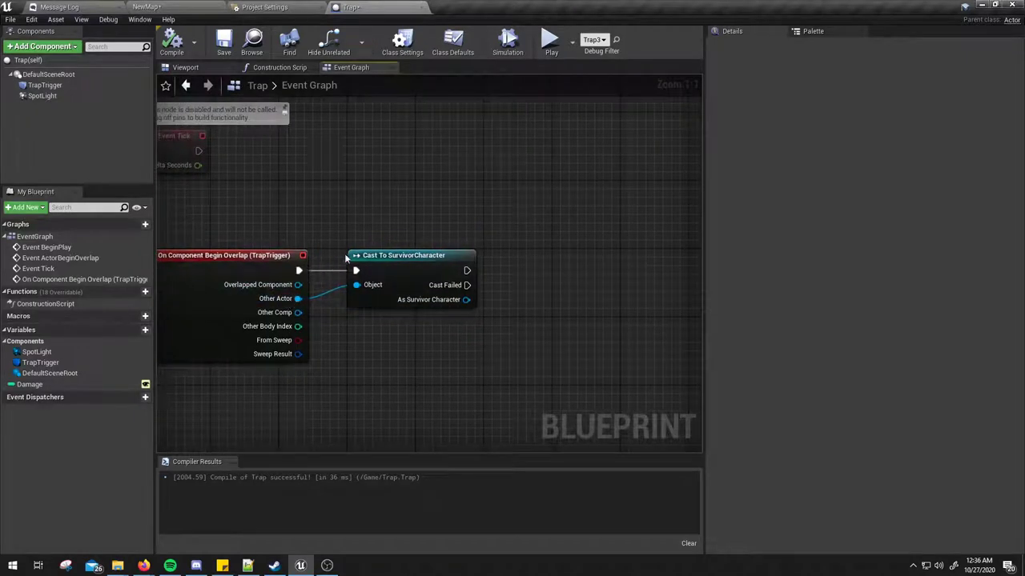
{"action": "right_click_drag", "start_coordinate": [346, 257], "coordinate": [292, 263]}
{"action": "left_click_drag", "start_coordinate": [413, 277], "coordinate": [521, 282]}
Add a Print String node saying Hello after the cast's success output
{"action": "type", "text": "print"}
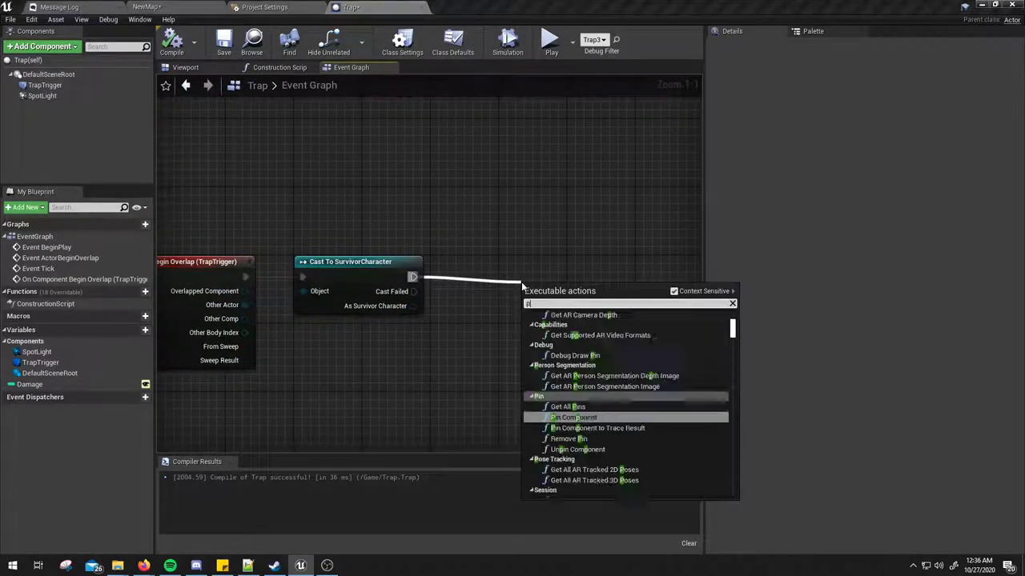
{"action": "key", "text": "Return"}
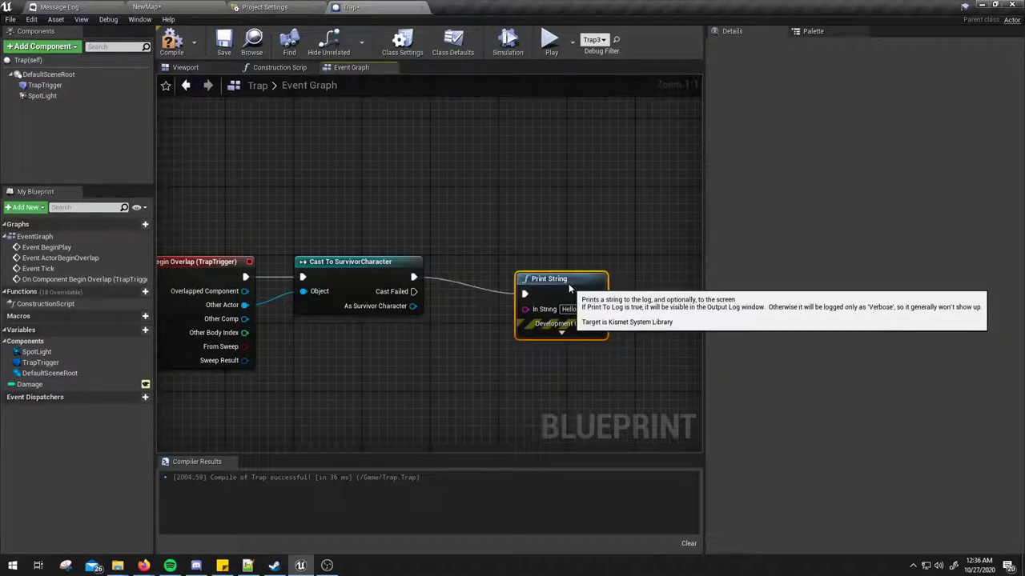
{"action": "left_click_drag", "start_coordinate": [568, 284], "coordinate": [560, 267]}
Play-test by walking into the trap to see Hello, then return to the Trap's viewport
{"action": "left_click", "coordinate": [553, 42]}
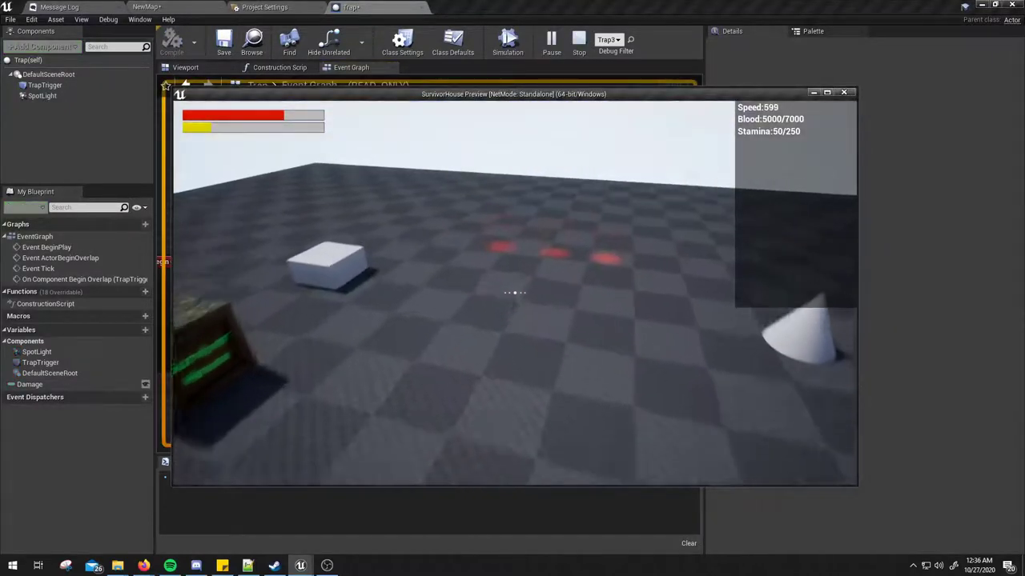
{"action": "key", "text": "w"}
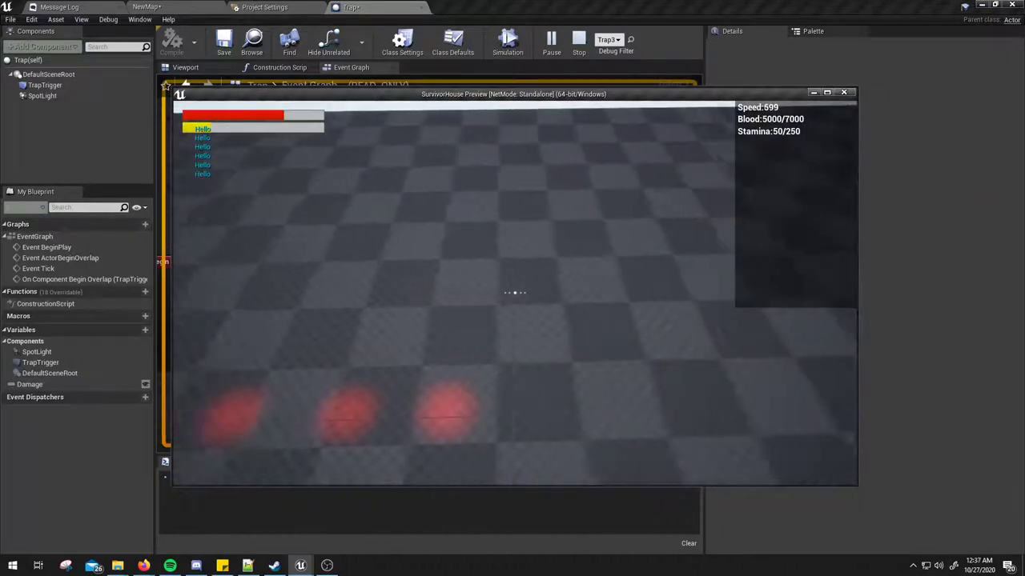
{"action": "key", "text": "Escape"}
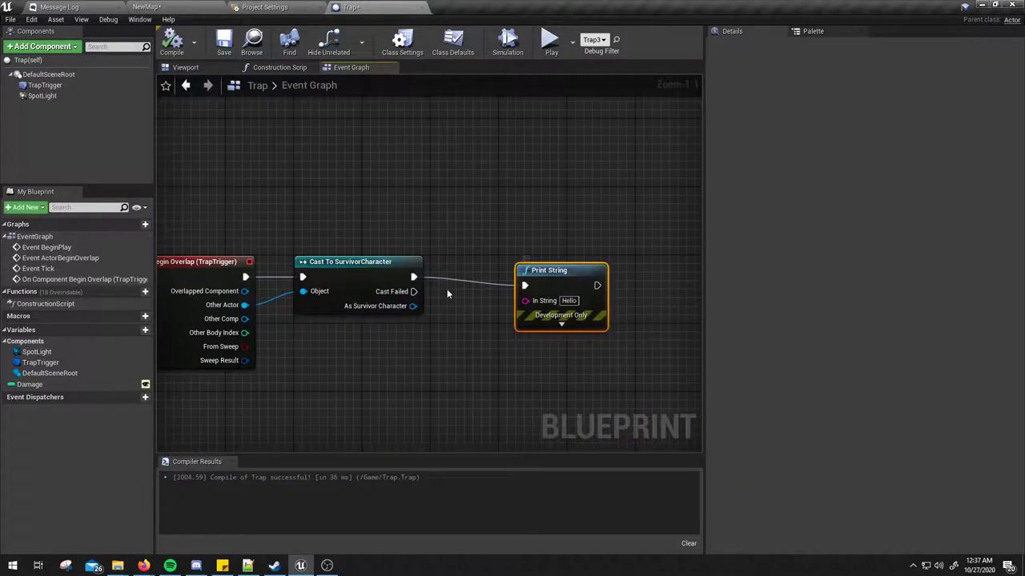
{"action": "left_click", "coordinate": [217, 66]}
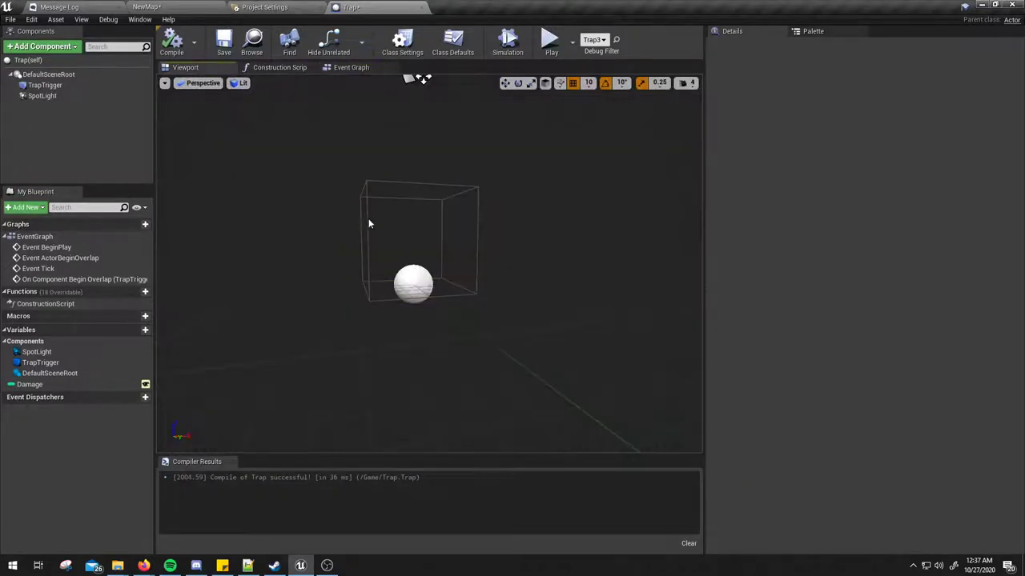
Delete the Print String test node from the Trap's event graph
{"action": "left_click", "coordinate": [44, 84]}
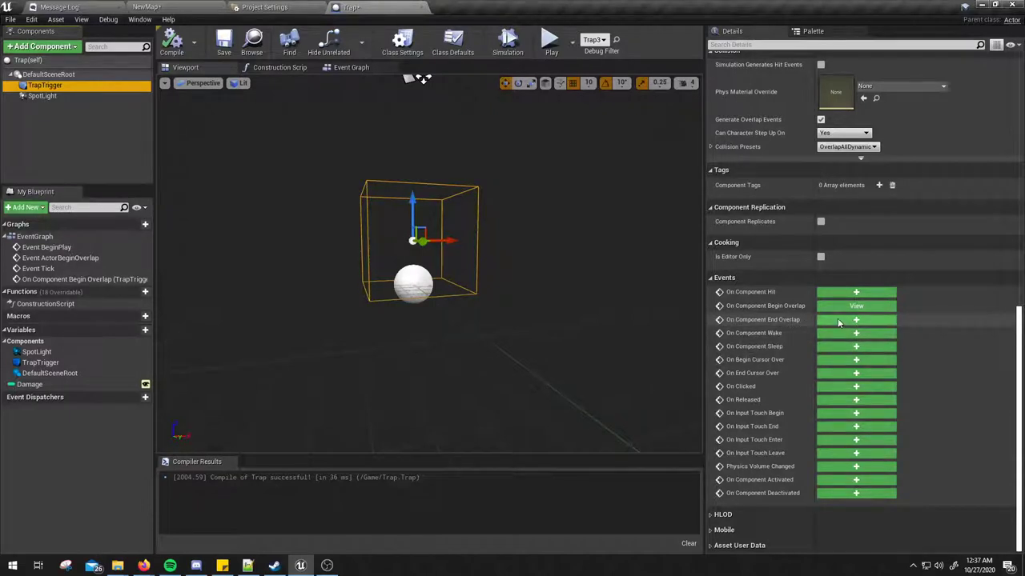
{"action": "left_click", "coordinate": [352, 67]}
{"action": "scroll", "coordinate": [412, 269], "scroll_direction": "up", "scroll_amount": 3}
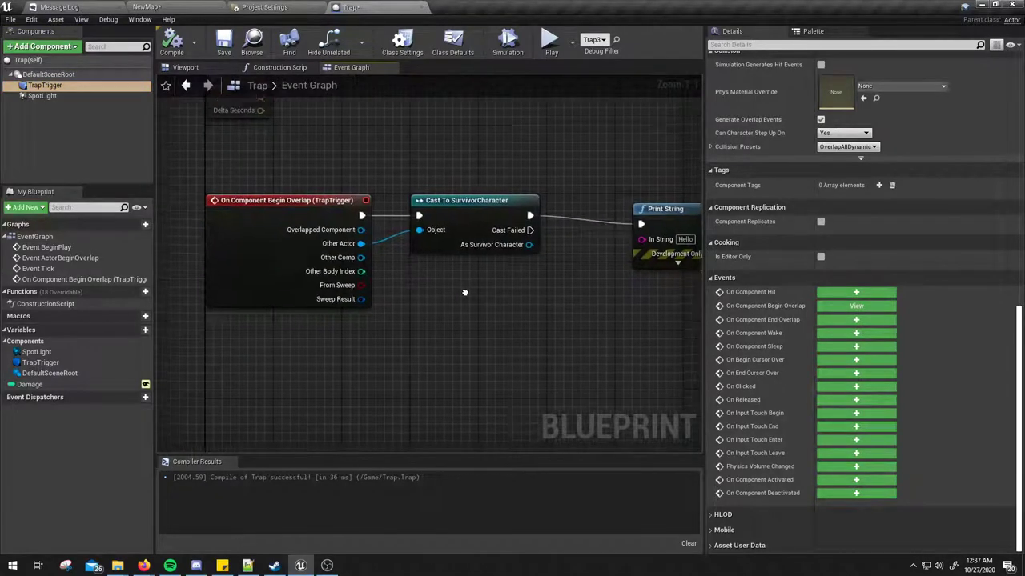
{"action": "right_click_drag", "start_coordinate": [465, 293], "coordinate": [333, 305]}
{"action": "left_click", "coordinate": [534, 222]}
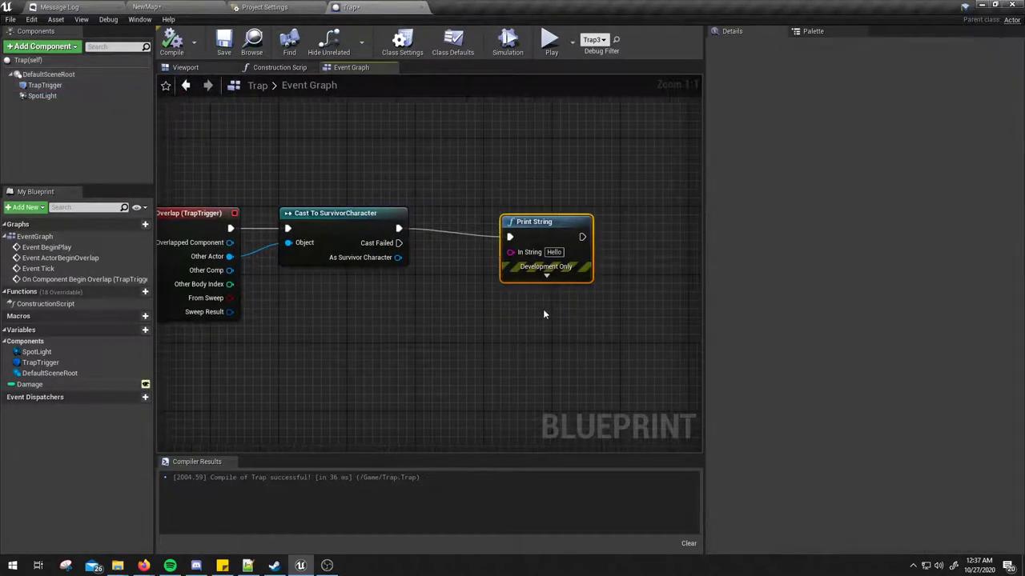
{"action": "key", "text": "Delete"}
Get the survivor's Blood from As Survivor Character and subtract Damage from it with an integer minus node
{"action": "right_click_drag", "start_coordinate": [448, 304], "coordinate": [551, 324]}
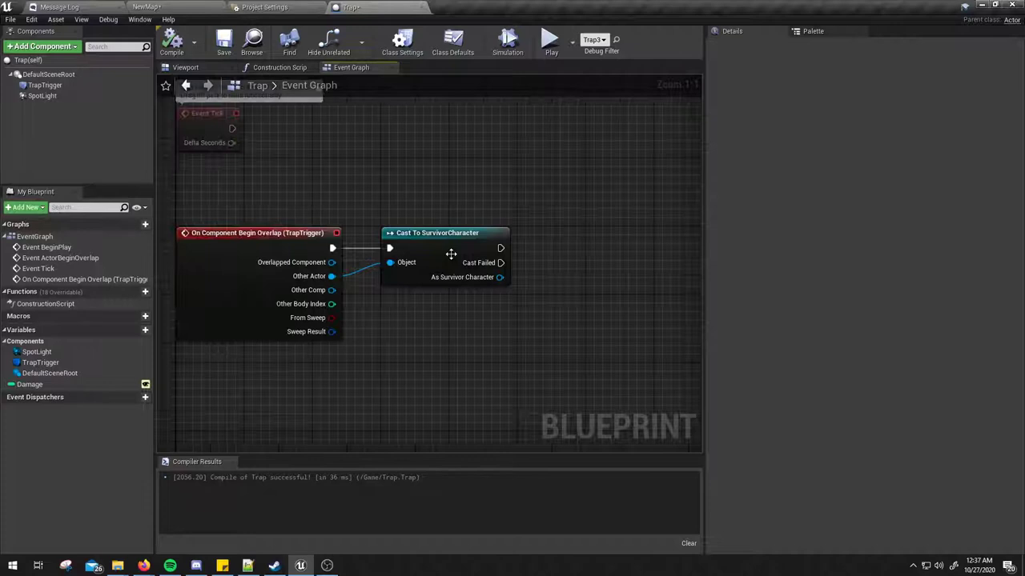
{"action": "left_click", "coordinate": [226, 275]}
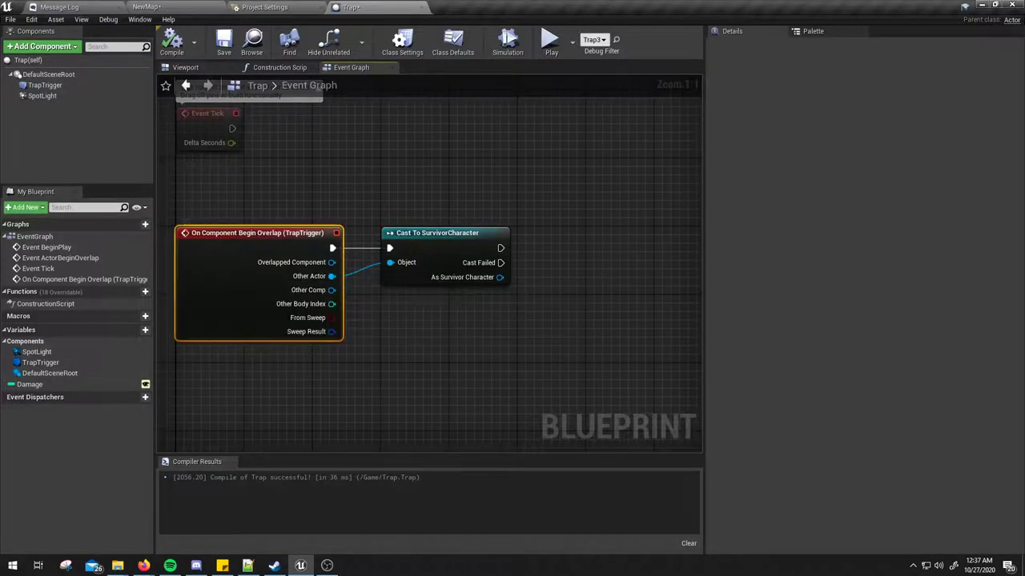
{"action": "left_click_drag", "start_coordinate": [507, 277], "coordinate": [563, 294]}
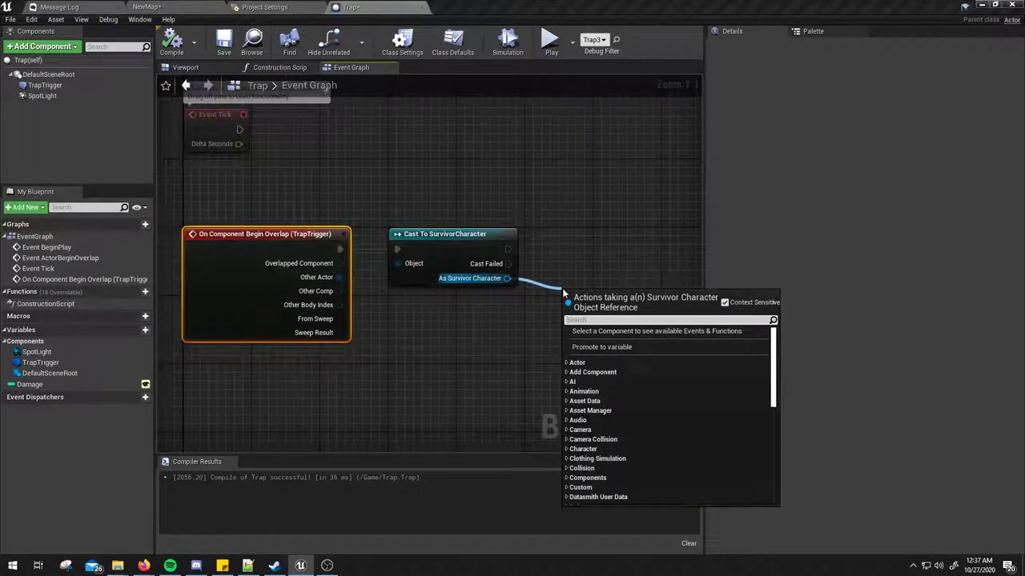
{"action": "type", "text": "get blood"}
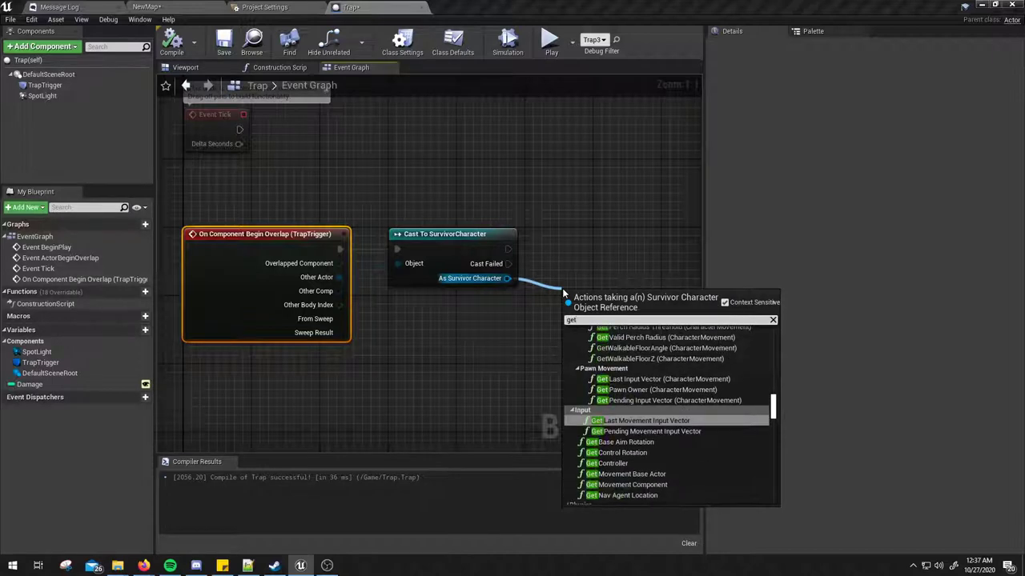
{"action": "key", "text": "Return"}
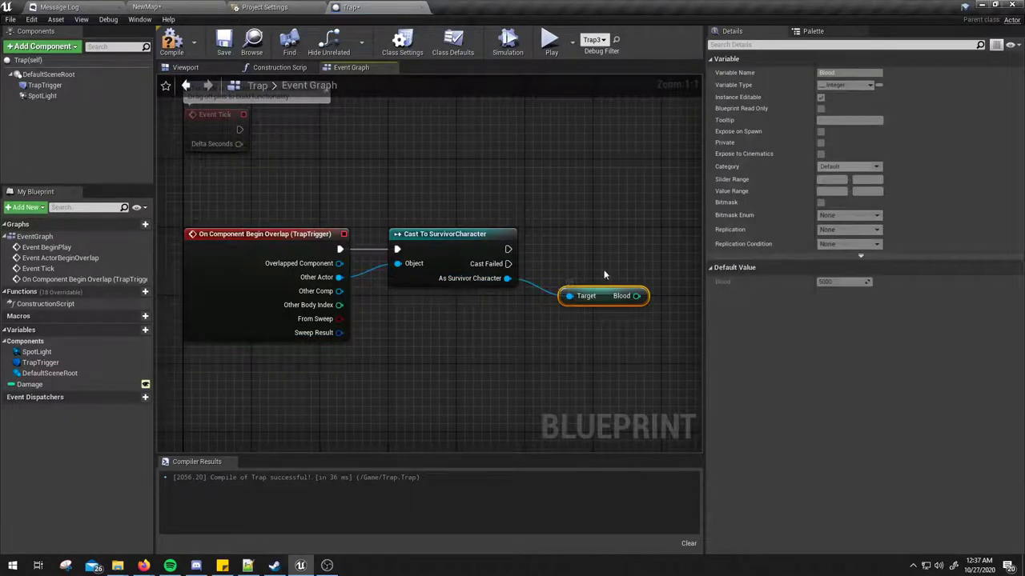
{"action": "right_click_drag", "start_coordinate": [633, 292], "coordinate": [463, 275]}
{"action": "left_click_drag", "start_coordinate": [465, 278], "coordinate": [501, 297]}
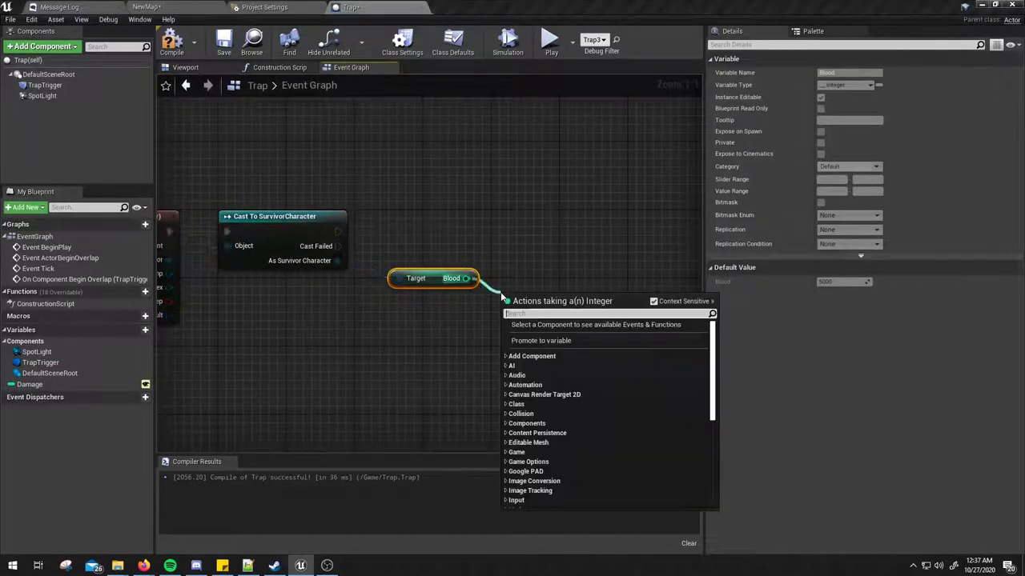
{"action": "type", "text": "-"}
{"action": "left_click", "coordinate": [554, 375]}
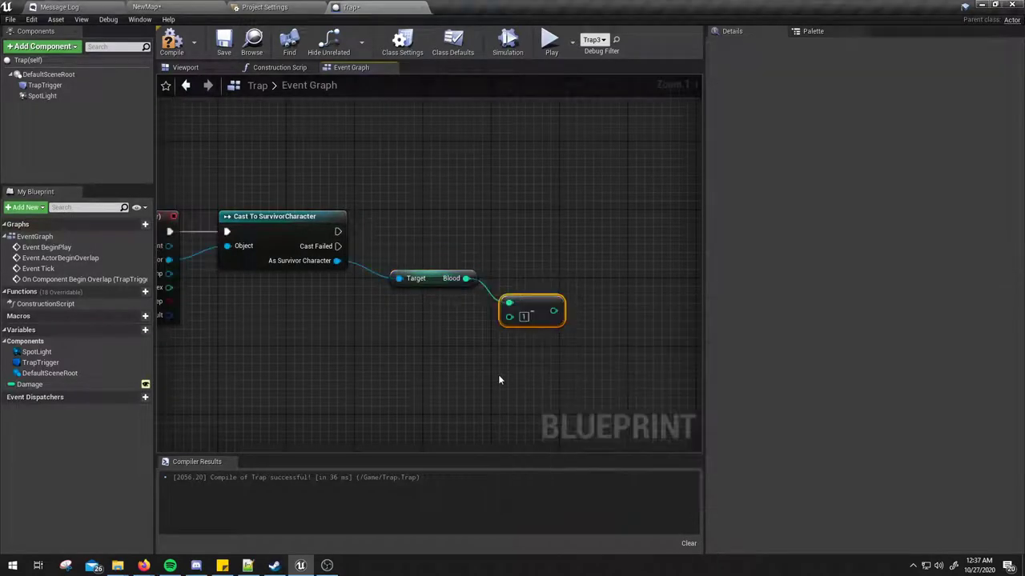
{"action": "mouse_move", "coordinate": [24, 385]}
{"action": "left_mouse_down"}
{"action": "mouse_move", "coordinate": [379, 337]}
{"action": "mouse_move", "coordinate": [509, 296]}
{"action": "left_mouse_up"}
{"action": "left_click", "coordinate": [410, 335]}
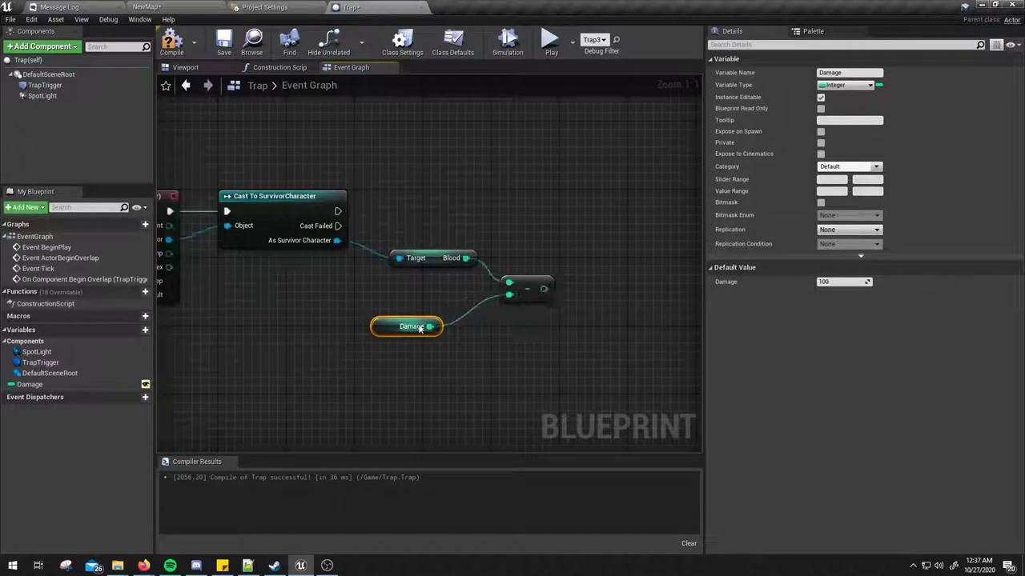
{"action": "left_click_drag", "start_coordinate": [410, 327], "coordinate": [444, 309]}
Add a SET Blood node on the survivor fed by the Blood minus Damage result
{"action": "right_click_drag", "start_coordinate": [515, 319], "coordinate": [403, 357]}
{"action": "left_click", "coordinate": [355, 272]}
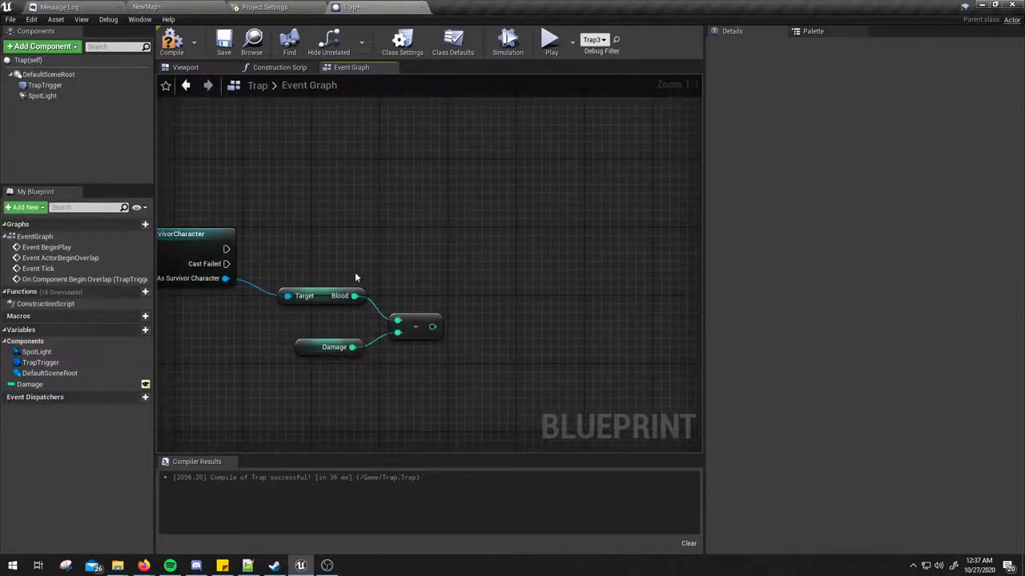
{"action": "left_click_drag", "start_coordinate": [225, 277], "coordinate": [416, 270]}
{"action": "type", "text": "set"}
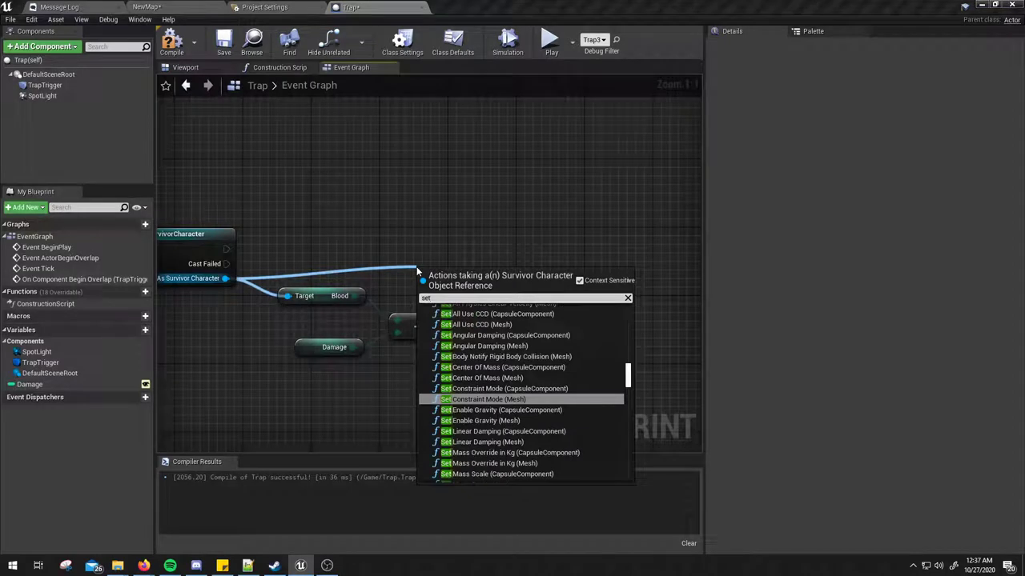
{"action": "type", "text": " blood"}
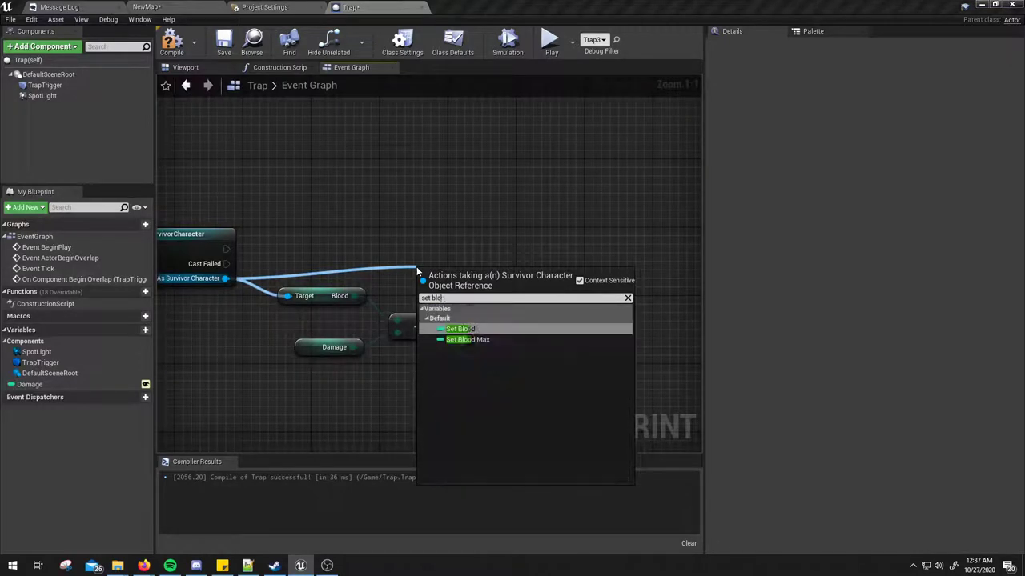
{"action": "key", "text": "Return"}
{"action": "mouse_move", "coordinate": [454, 277]}
{"action": "left_mouse_down"}
{"action": "mouse_move", "coordinate": [538, 225]}
{"action": "mouse_move", "coordinate": [471, 285]}
{"action": "left_mouse_up"}
{"action": "left_click_drag", "start_coordinate": [433, 326], "coordinate": [431, 326]}
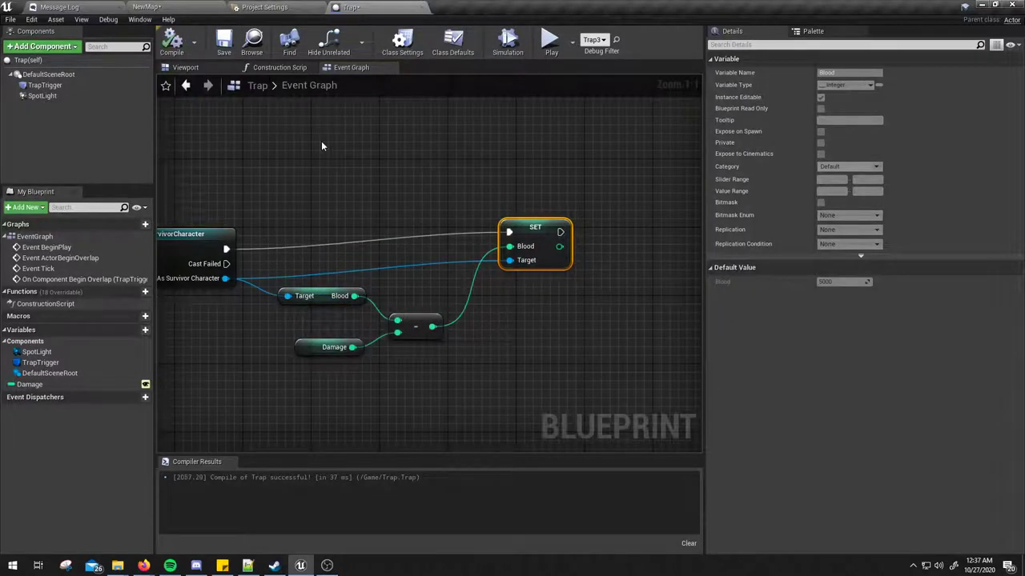
{"action": "right_click_drag", "start_coordinate": [321, 146], "coordinate": [613, 116]}
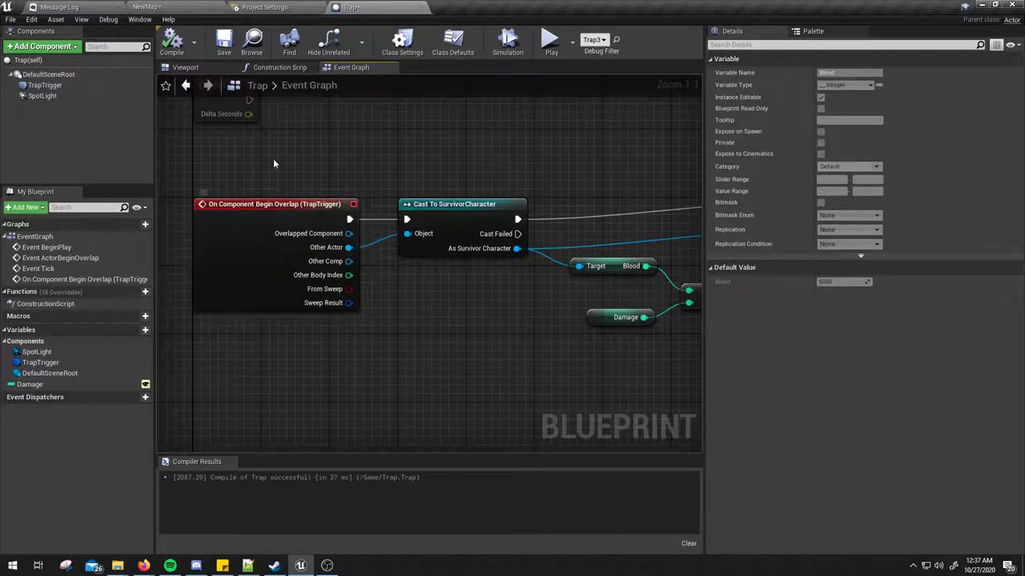
Wire Begin Overlap into the cast, the cast's success into SET, and As Survivor Character into Blood's Target
{"action": "left_click_drag", "start_coordinate": [273, 163], "coordinate": [729, 390]}
{"action": "right_click_drag", "start_coordinate": [498, 383], "coordinate": [458, 342]}
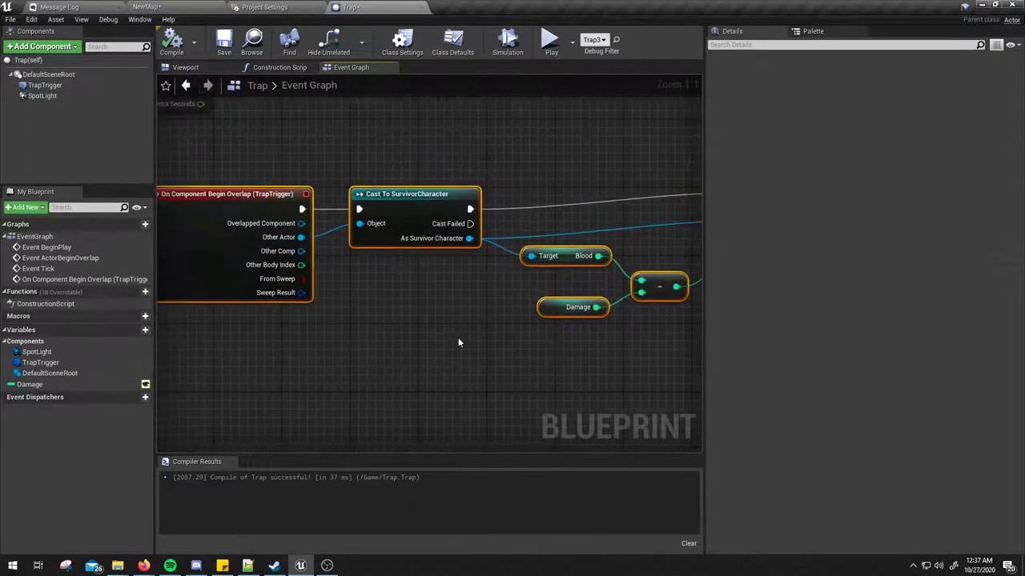
{"action": "left_click", "coordinate": [317, 195]}
{"action": "left_click_drag", "start_coordinate": [301, 211], "coordinate": [360, 210]}
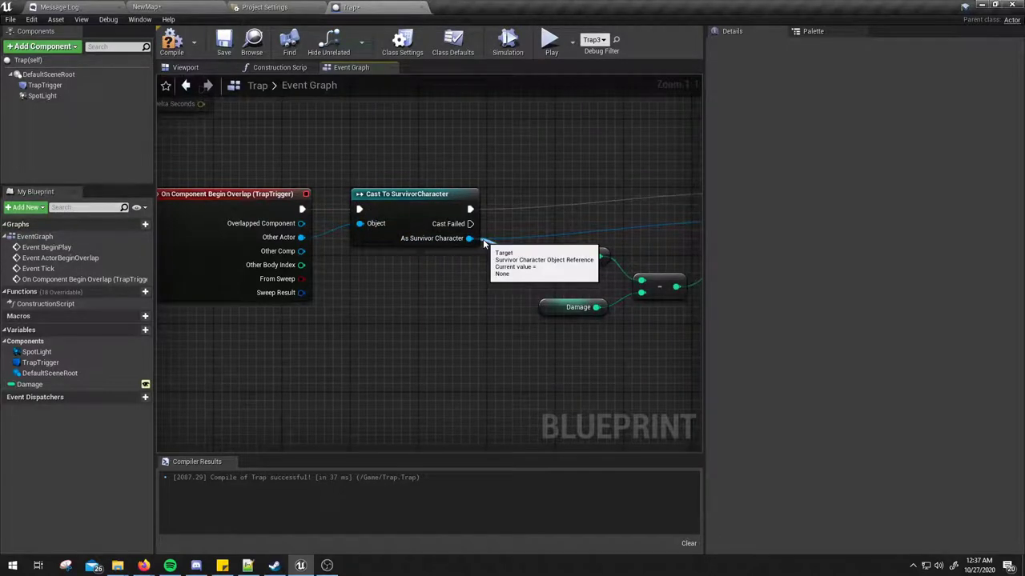
{"action": "left_click_drag", "start_coordinate": [483, 243], "coordinate": [531, 255]}
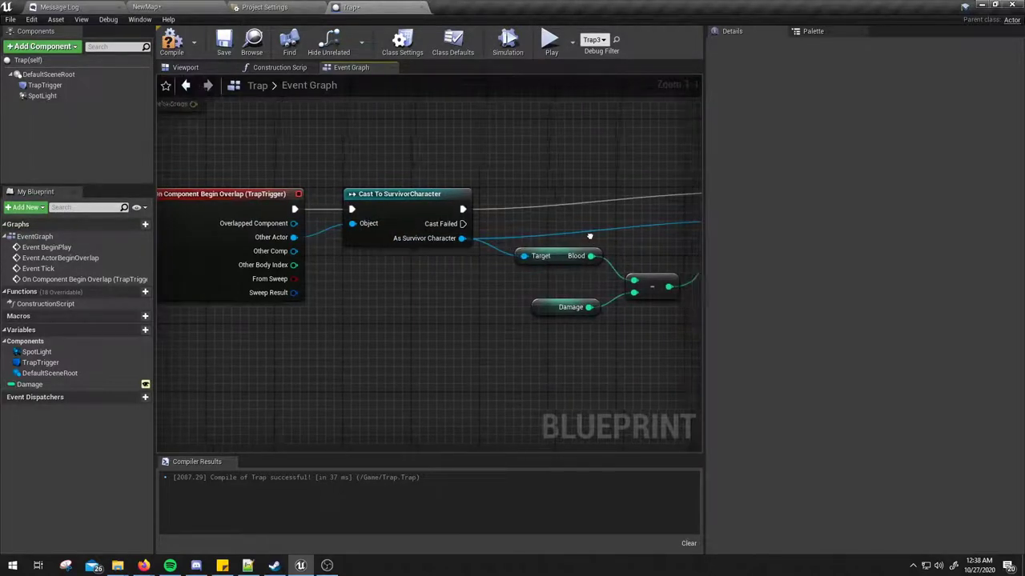
{"action": "right_click_drag", "start_coordinate": [417, 213], "coordinate": [390, 239]}
{"action": "left_click_drag", "start_coordinate": [276, 235], "coordinate": [336, 238]}
{"action": "left_click_drag", "start_coordinate": [445, 236], "coordinate": [650, 222]}
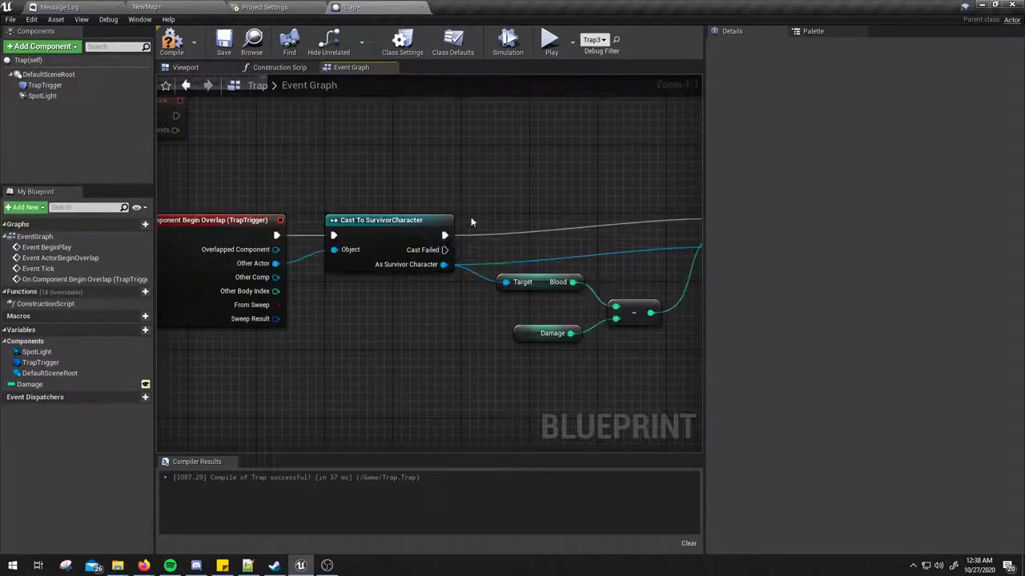
{"action": "right_click_drag", "start_coordinate": [497, 199], "coordinate": [436, 197]}
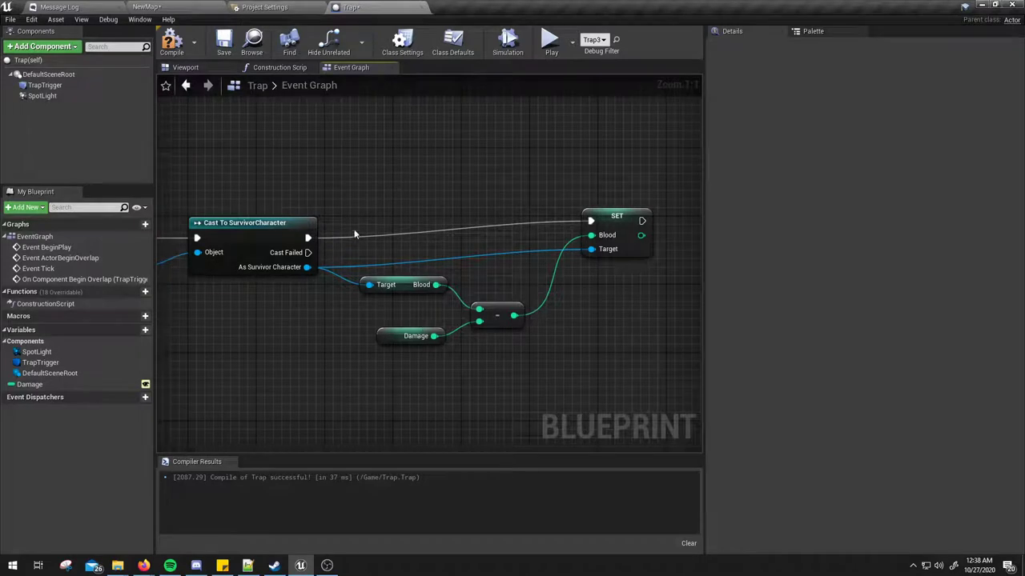
Check the Blood, Damage and SET Blood nodes, then compile the Trap Blueprint successfully
{"action": "left_click_drag", "start_coordinate": [408, 211], "coordinate": [384, 240]}
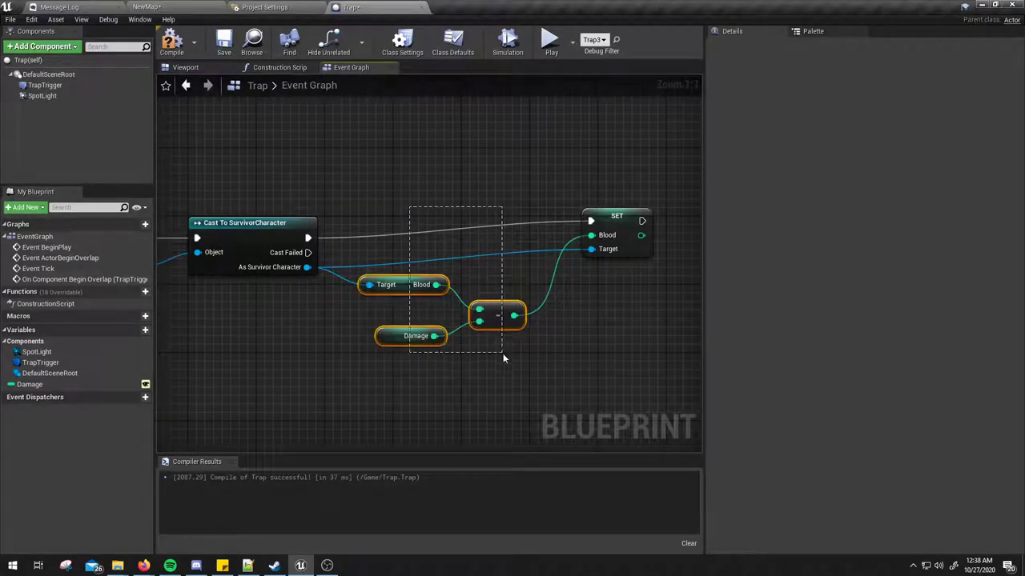
{"action": "left_click", "coordinate": [401, 288]}
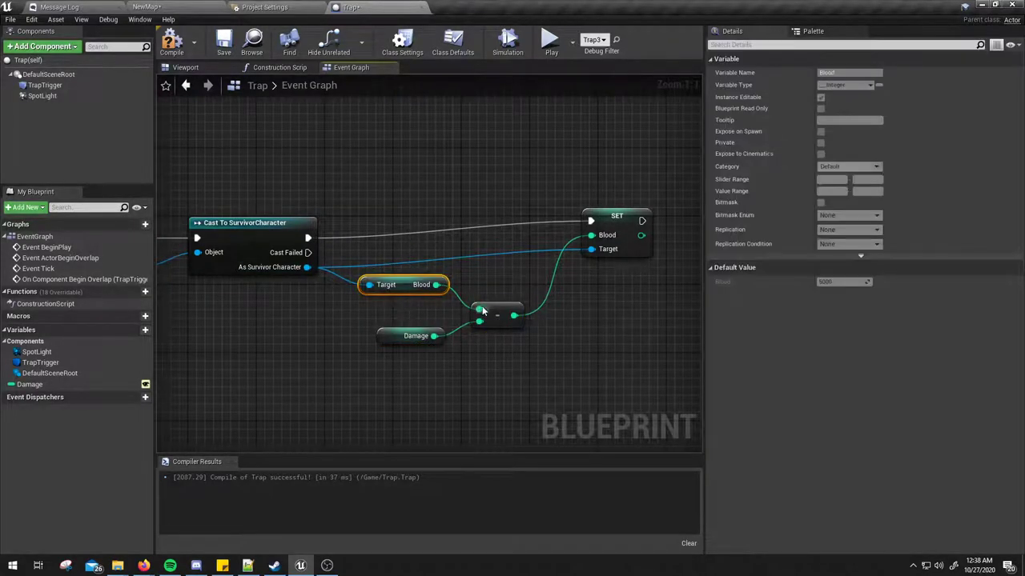
{"action": "left_click", "coordinate": [393, 336]}
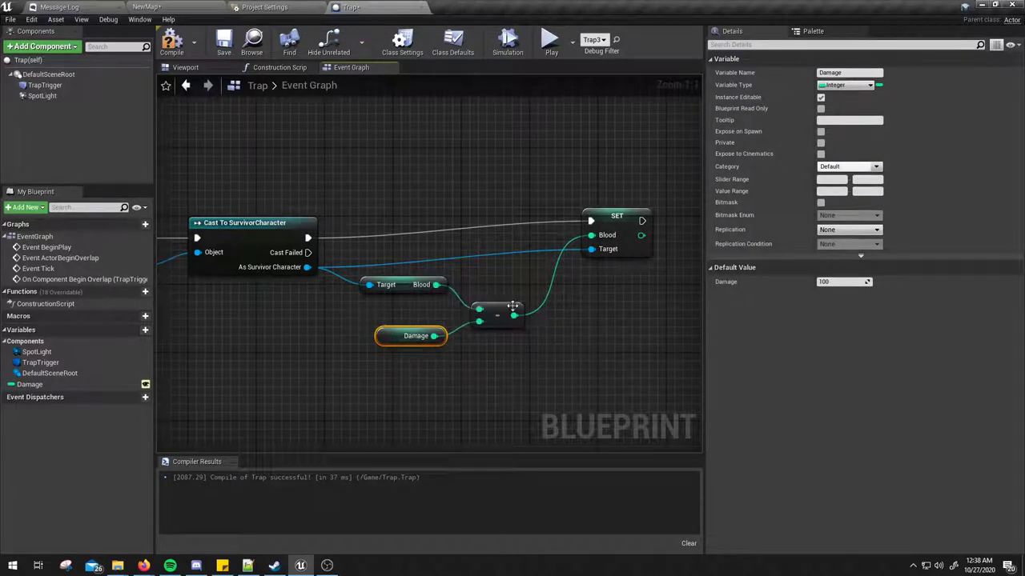
{"action": "left_click", "coordinate": [613, 223]}
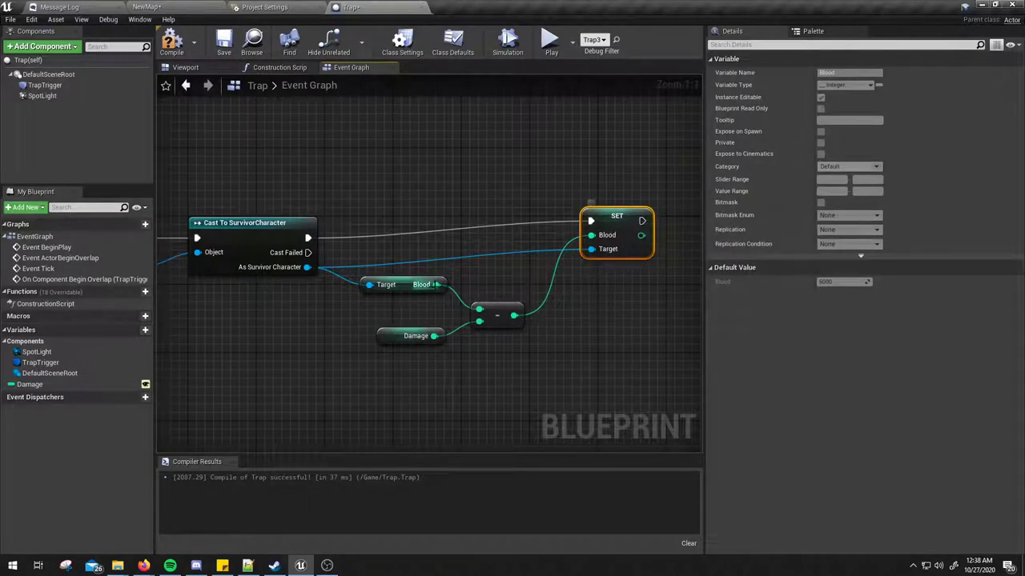
{"action": "left_click_drag", "start_coordinate": [436, 268], "coordinate": [427, 389]}
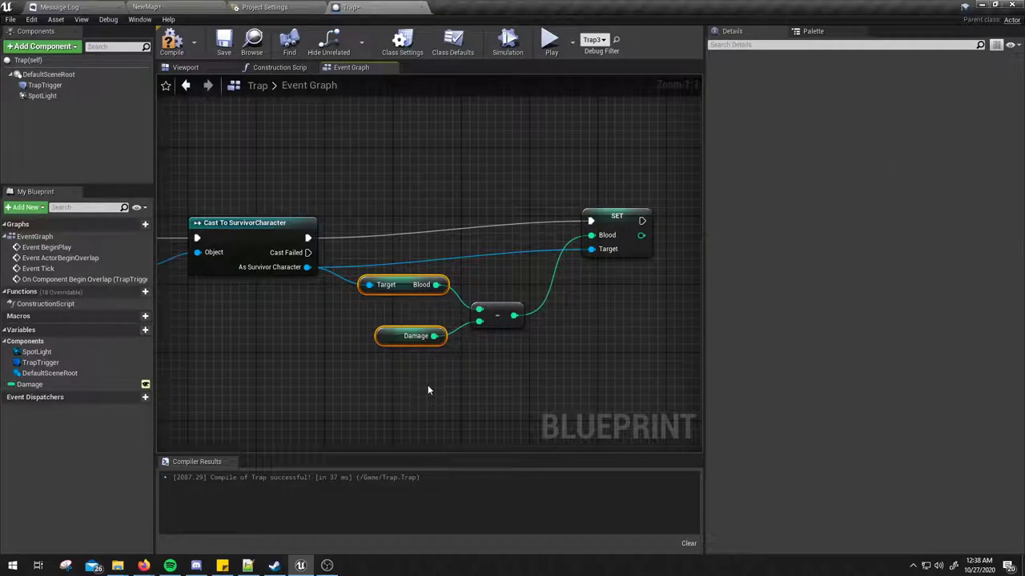
{"action": "left_click", "coordinate": [611, 218]}
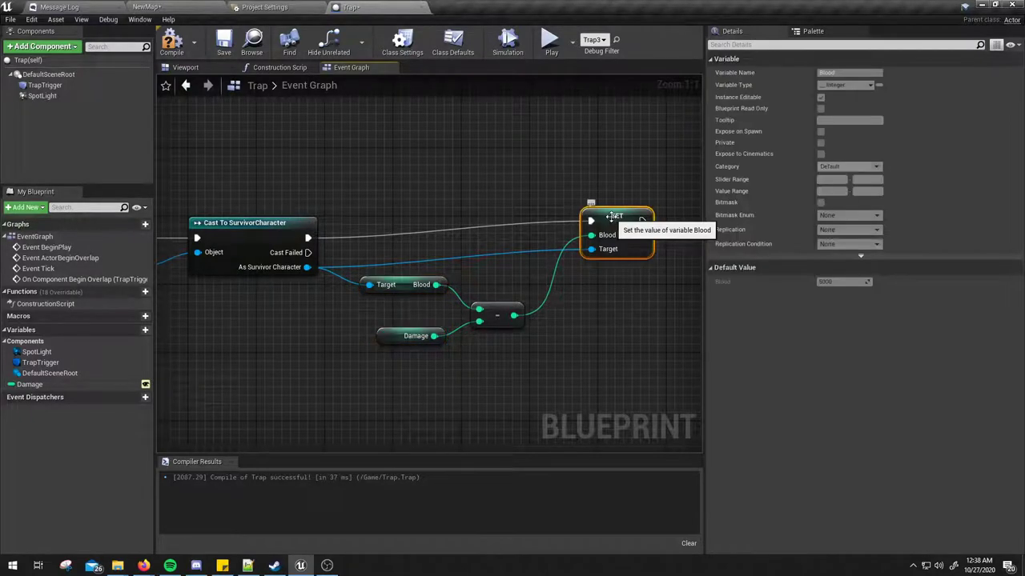
{"action": "left_click", "coordinate": [171, 41]}
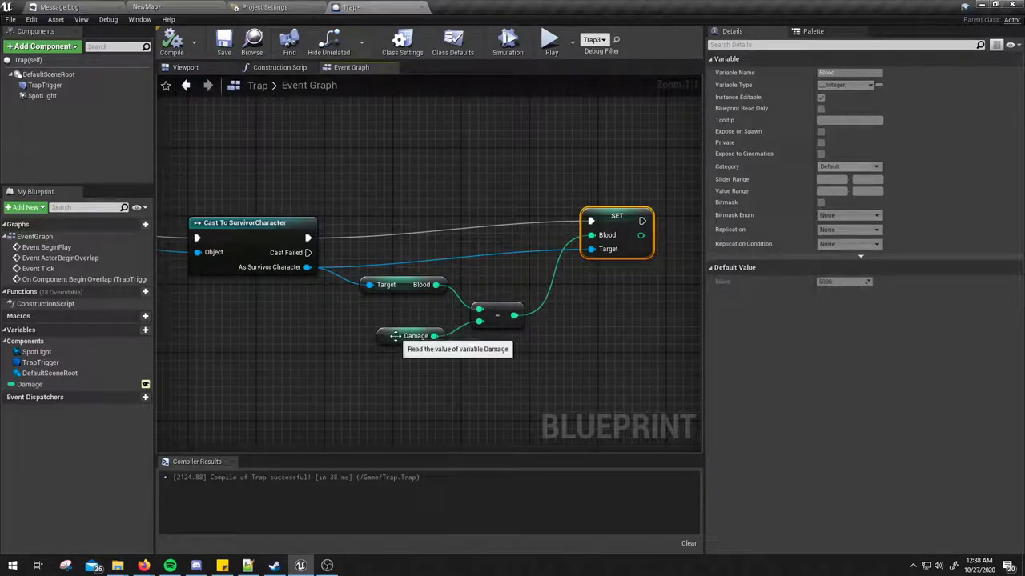
{"action": "left_click", "coordinate": [189, 53]}
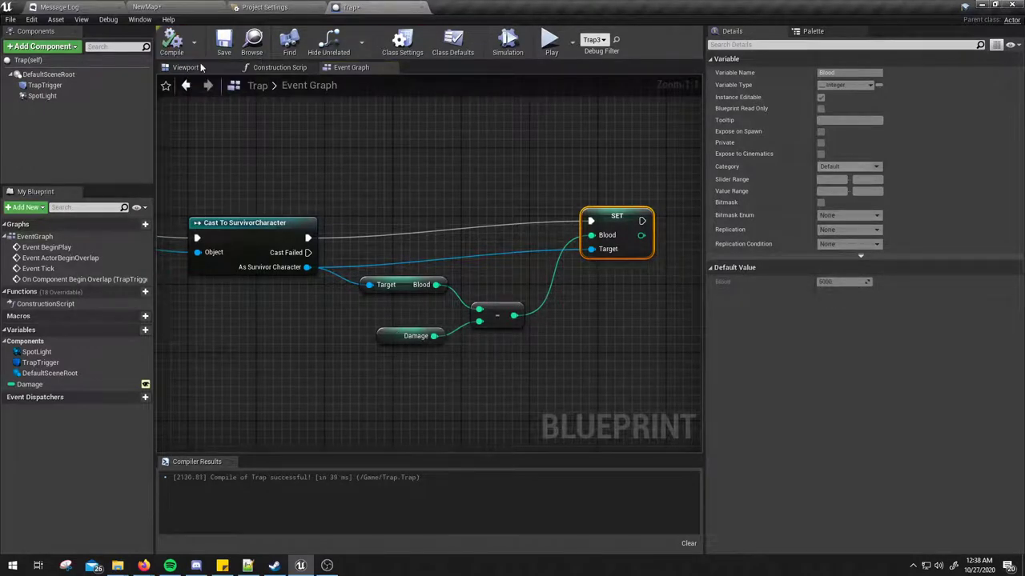
Walk the survivor over the red trap spots in Play, dropping Blood to 3600/7000, then stop with Esc
{"action": "left_click", "coordinate": [551, 50]}
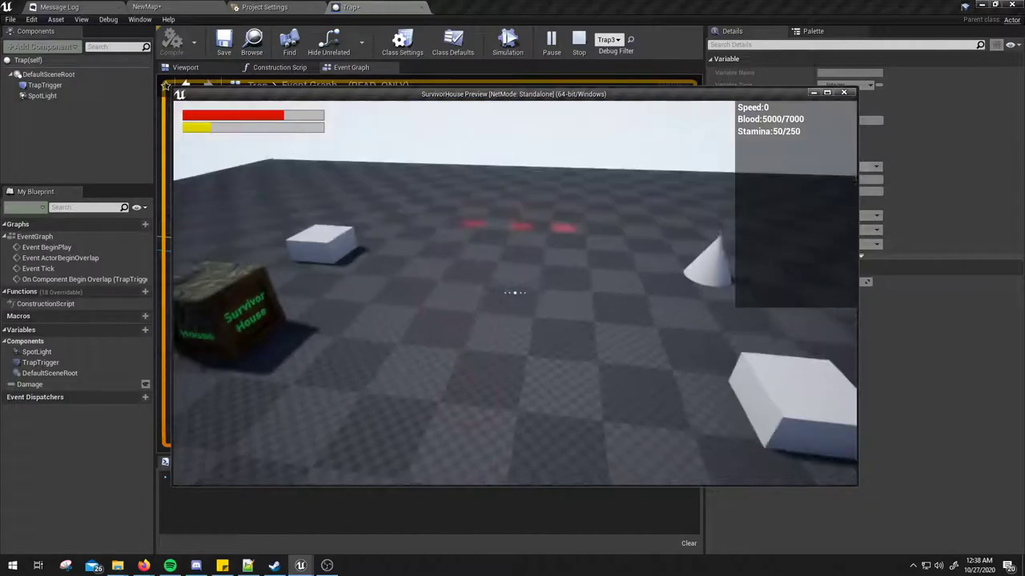
{"action": "key", "text": "w"}
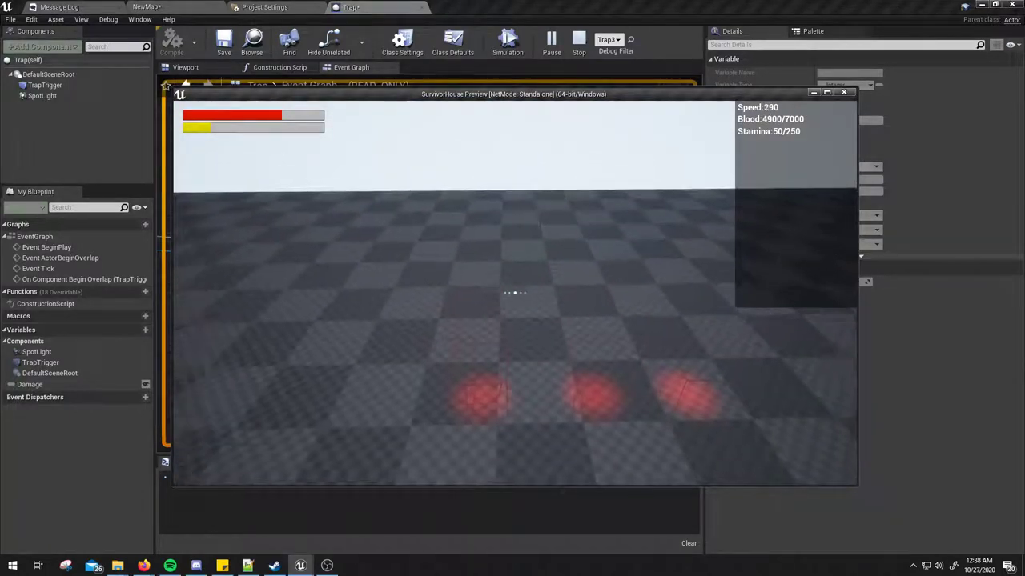
{"action": "key", "text": "w"}
{"action": "key", "text": "w"}
{"action": "key", "text": "w"}
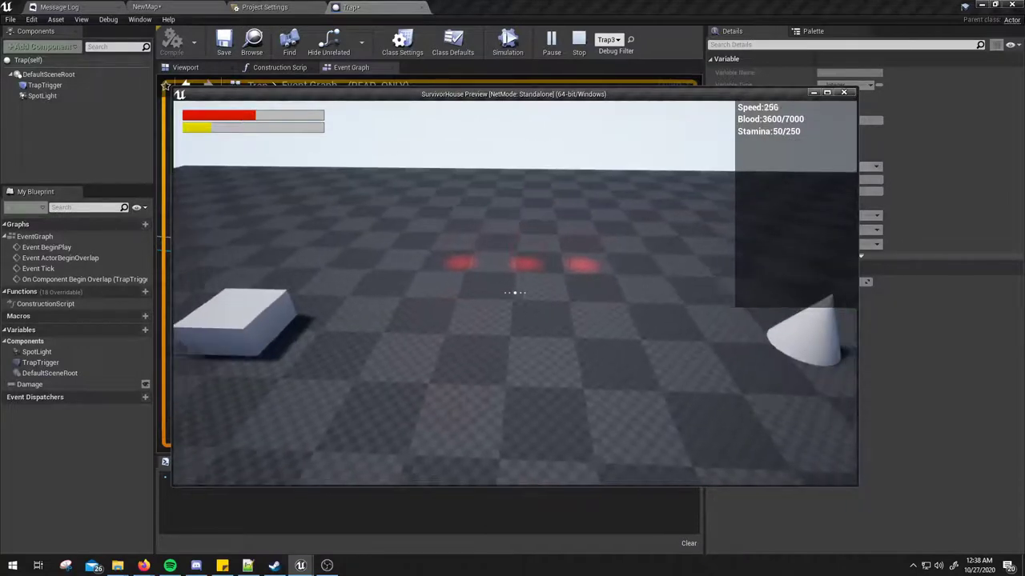
{"action": "key", "text": "Escape"}
Try an integer addition node off Blood and Damage, then delete it
{"action": "left_click_drag", "start_coordinate": [434, 284], "coordinate": [484, 287]}
{"action": "type", "text": "-"}
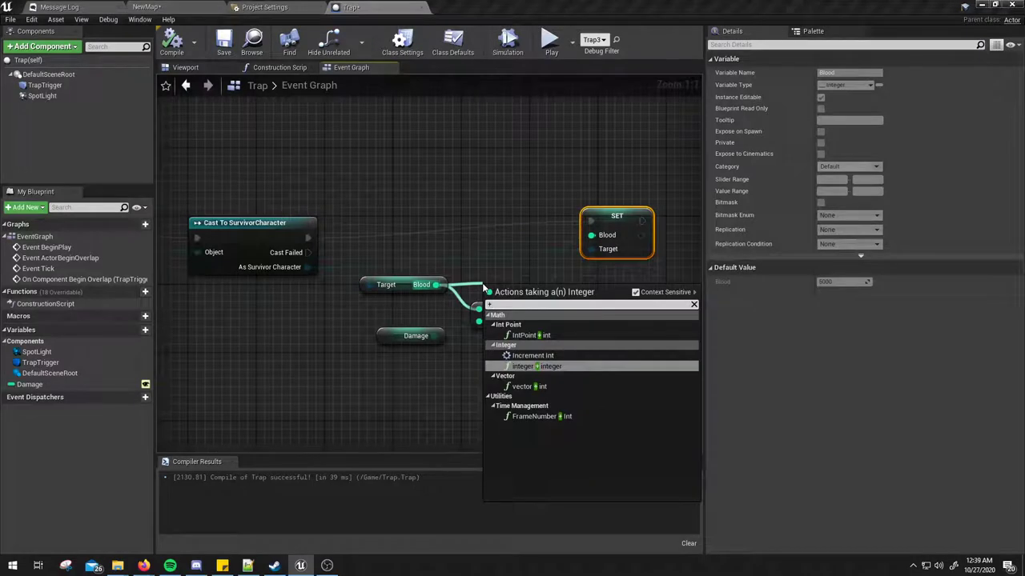
{"action": "key", "text": "Return"}
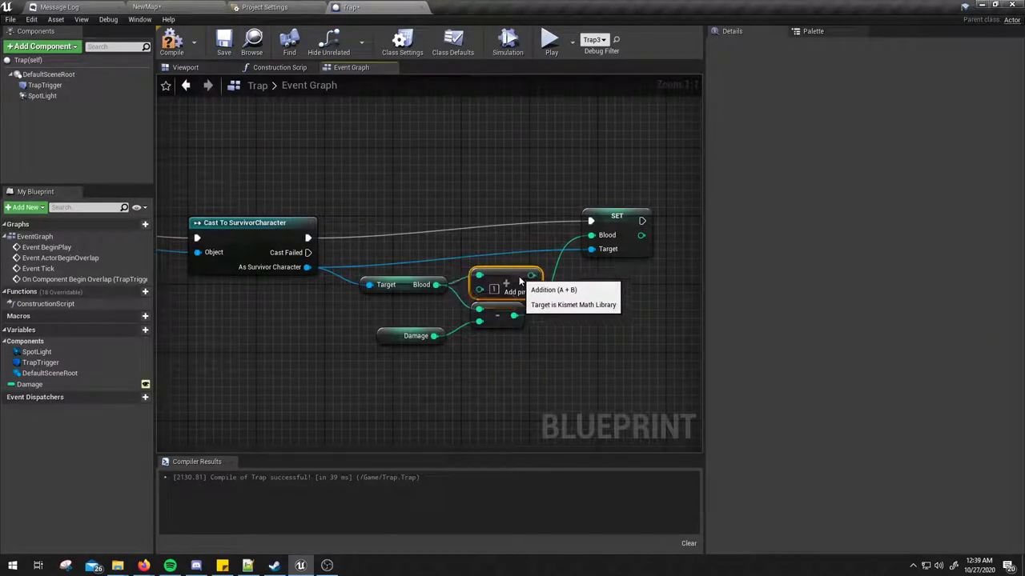
{"action": "left_click_drag", "start_coordinate": [524, 290], "coordinate": [518, 273]}
{"action": "left_click", "coordinate": [533, 254]}
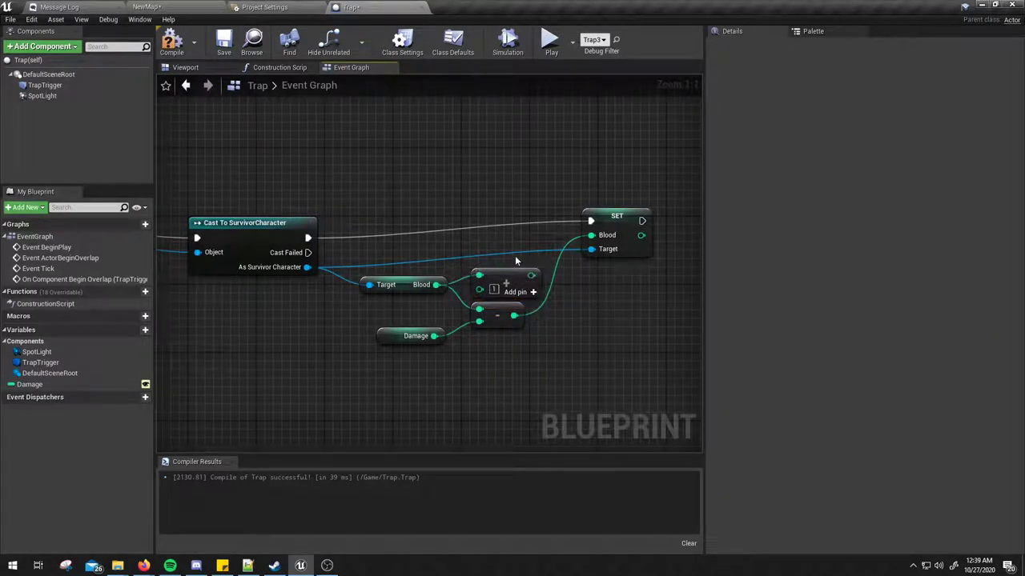
{"action": "mouse_move", "coordinate": [433, 335]}
{"action": "left_mouse_down"}
{"action": "mouse_move", "coordinate": [478, 289]}
{"action": "mouse_move", "coordinate": [529, 277]}
{"action": "left_mouse_up"}
{"action": "left_click", "coordinate": [501, 282]}
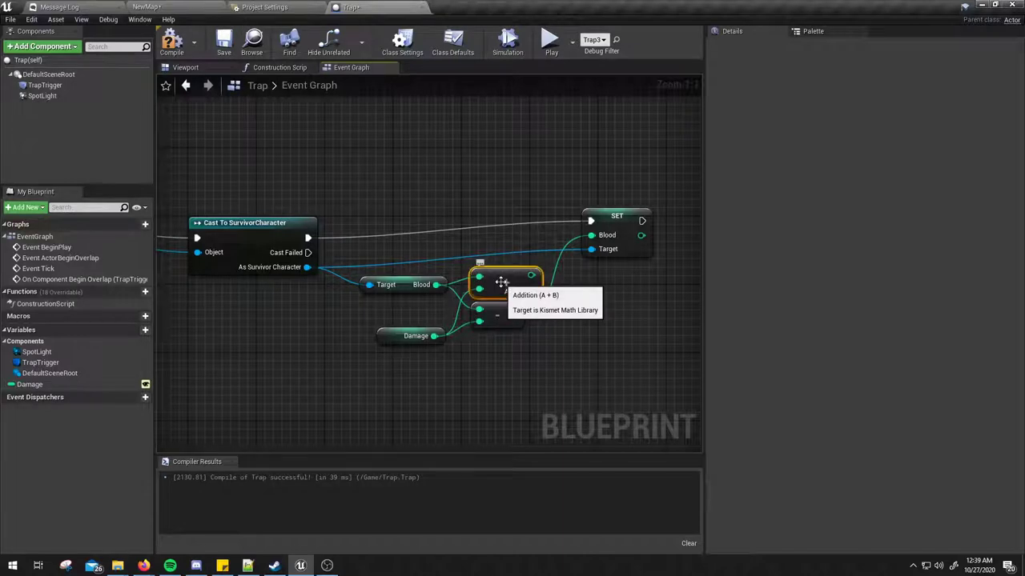
{"action": "key", "text": "Delete"}
Recompile the Trap Blueprint, including with F7, and zoom the graph out
{"action": "left_click", "coordinate": [171, 44]}
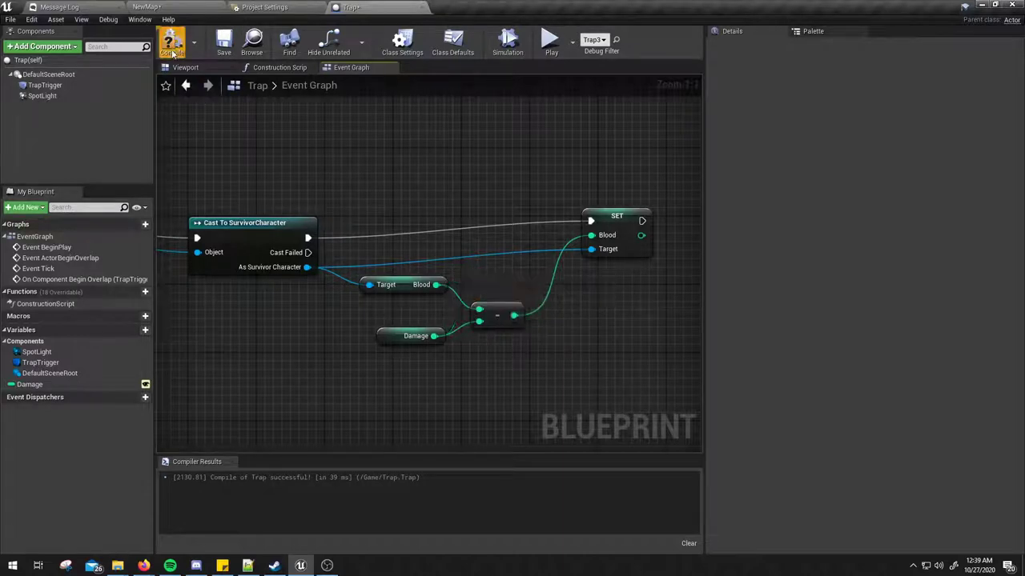
{"action": "right_click_drag", "start_coordinate": [390, 237], "coordinate": [421, 237]}
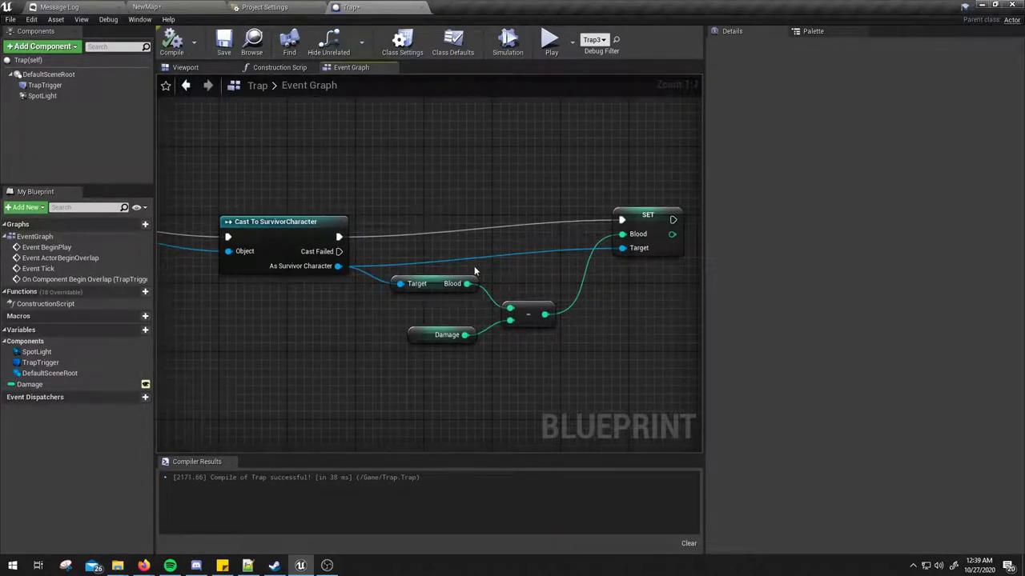
{"action": "mouse_move", "coordinate": [473, 272]}
{"action": "right_mouse_down"}
{"action": "mouse_move", "coordinate": [500, 261]}
{"action": "mouse_move", "coordinate": [476, 249]}
{"action": "right_mouse_up"}
{"action": "key", "text": "F7"}
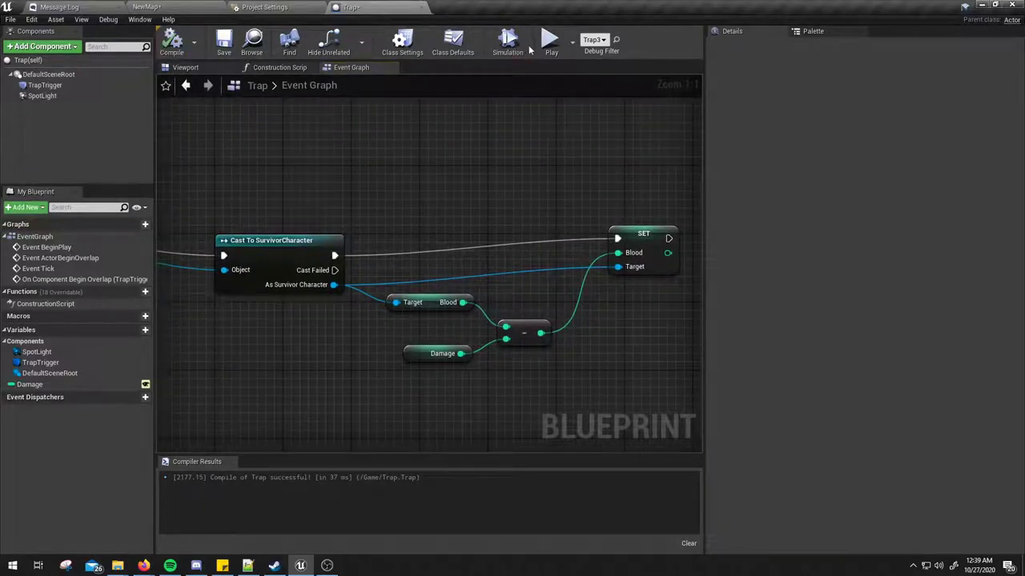
{"action": "scroll", "coordinate": [521, 187], "scroll_direction": "down", "scroll_amount": 2}
{"action": "scroll", "coordinate": [521, 195], "scroll_direction": "down", "scroll_amount": 1}
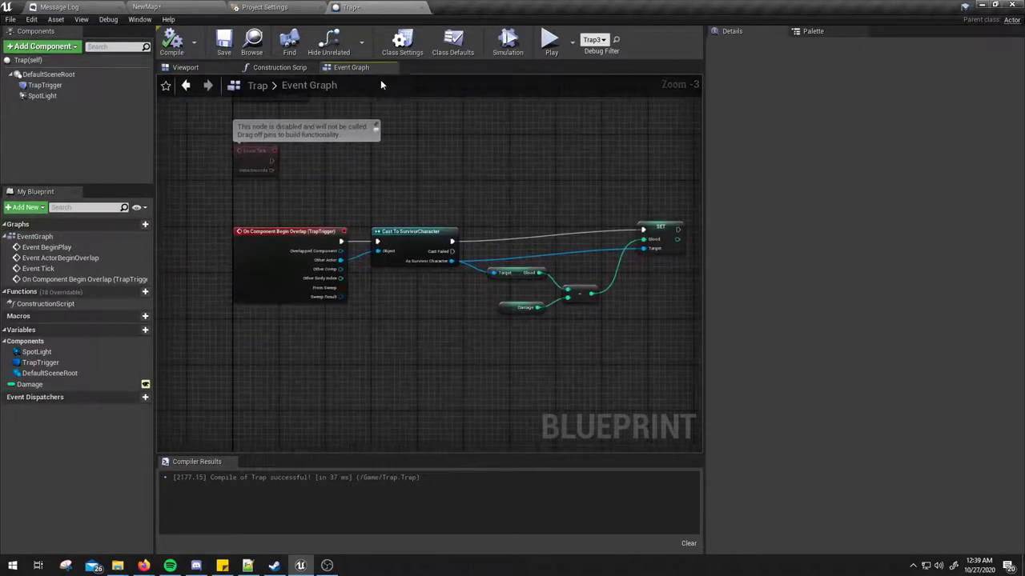
Duplicate the Trap asset in the Content Browser, name the copy TimerTrap, and open it
{"action": "left_click", "coordinate": [146, 7]}
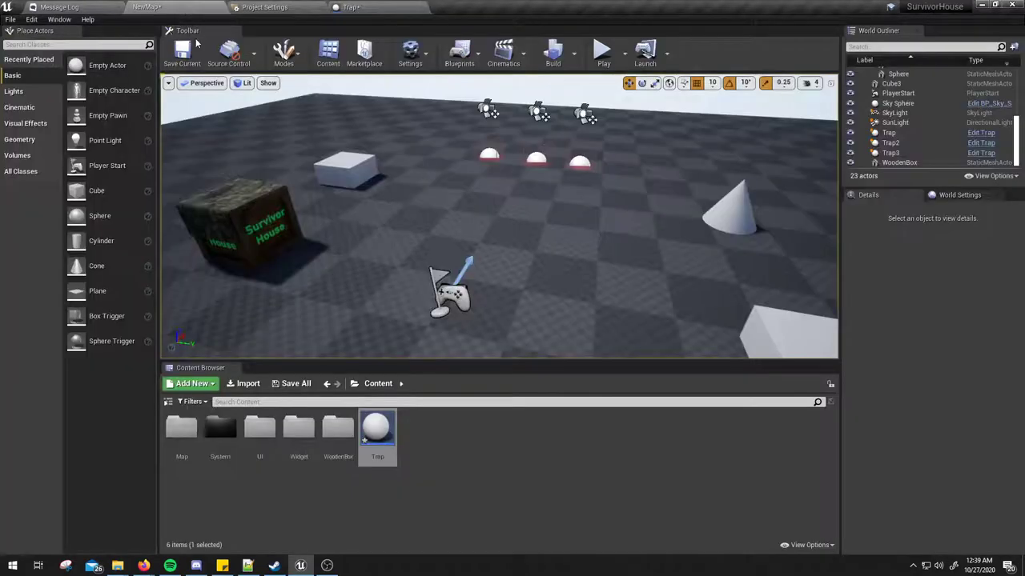
{"action": "left_click", "coordinate": [432, 456]}
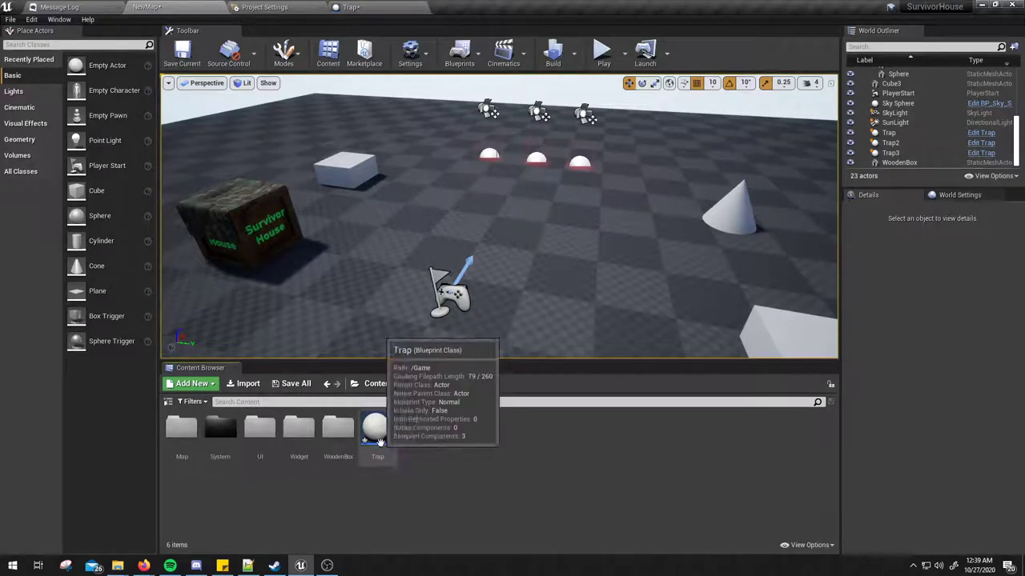
{"action": "right_click", "coordinate": [386, 438]}
{"action": "mouse_move", "coordinate": [424, 250]}
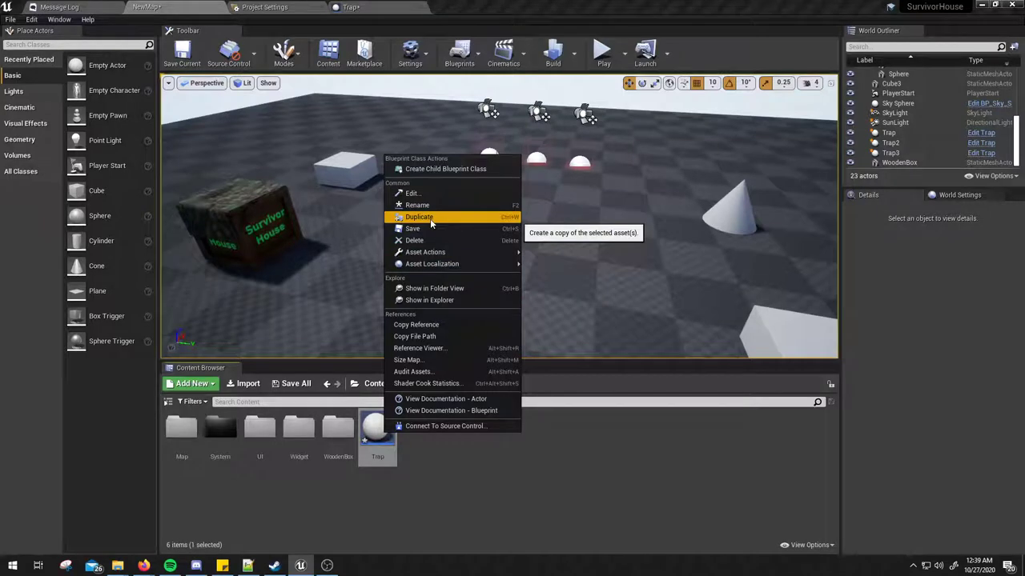
{"action": "left_click", "coordinate": [432, 218]}
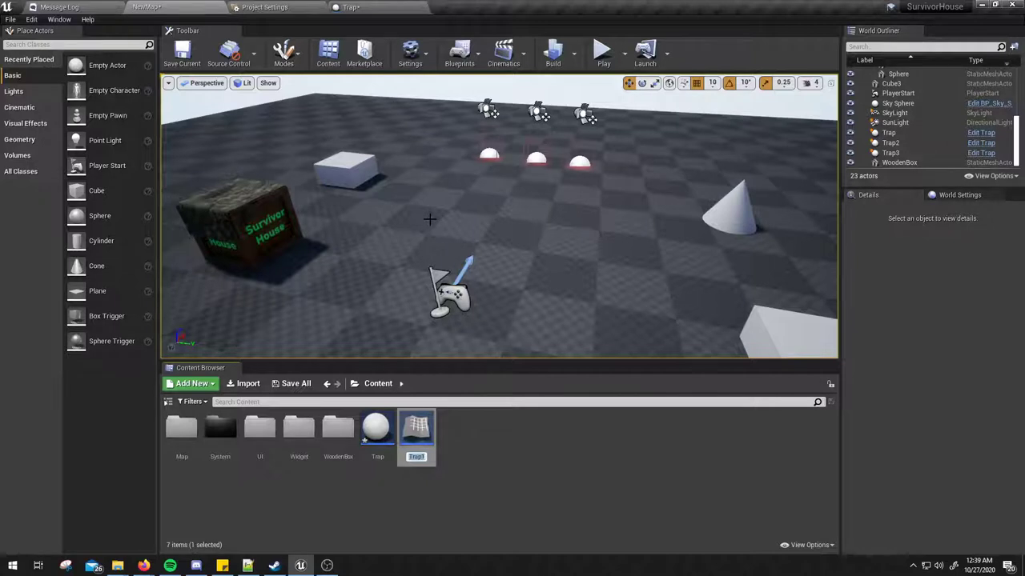
{"action": "type", "text": "Timer"}
{"action": "type", "text": "Trap"}
{"action": "key", "text": "Return"}
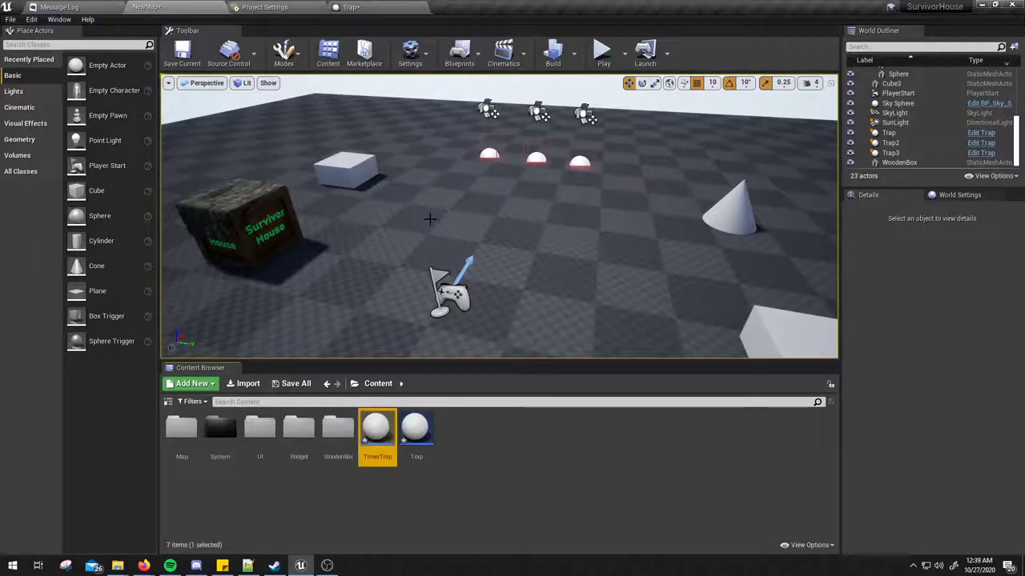
{"action": "key", "text": "Return"}
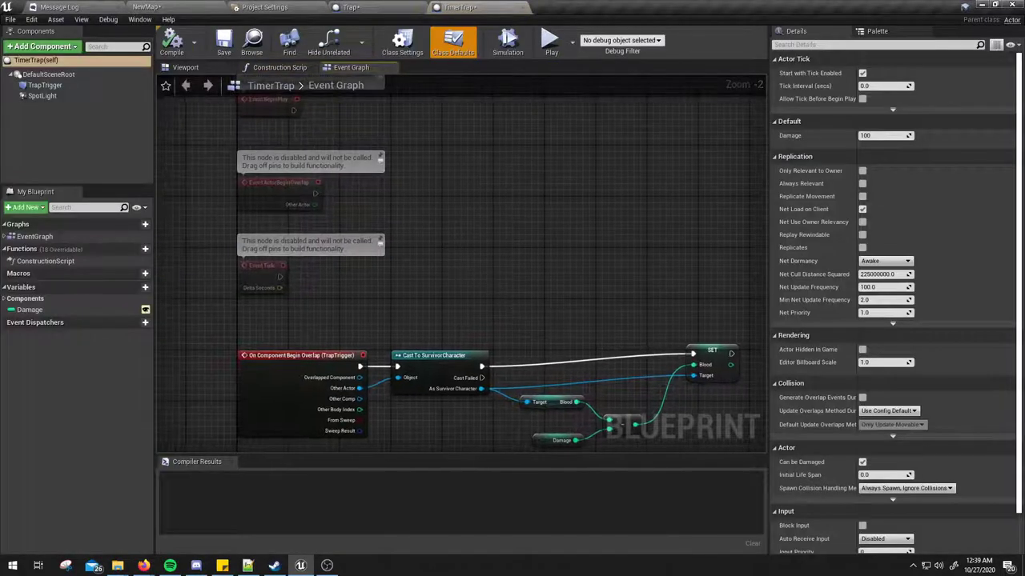
Save all modified assets and close the original Trap Blueprint's tab
{"action": "right_click_drag", "start_coordinate": [555, 368], "coordinate": [548, 227]}
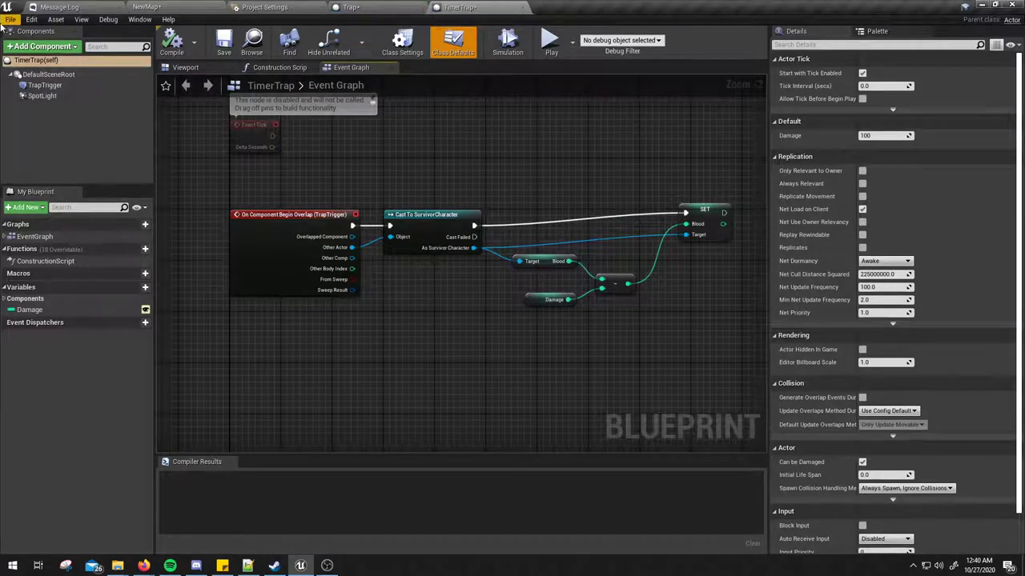
{"action": "left_click", "coordinate": [10, 19]}
{"action": "left_click", "coordinate": [32, 69]}
{"action": "left_click", "coordinate": [402, 8]}
{"action": "left_click", "coordinate": [421, 7]}
{"action": "left_click", "coordinate": [367, 11]}
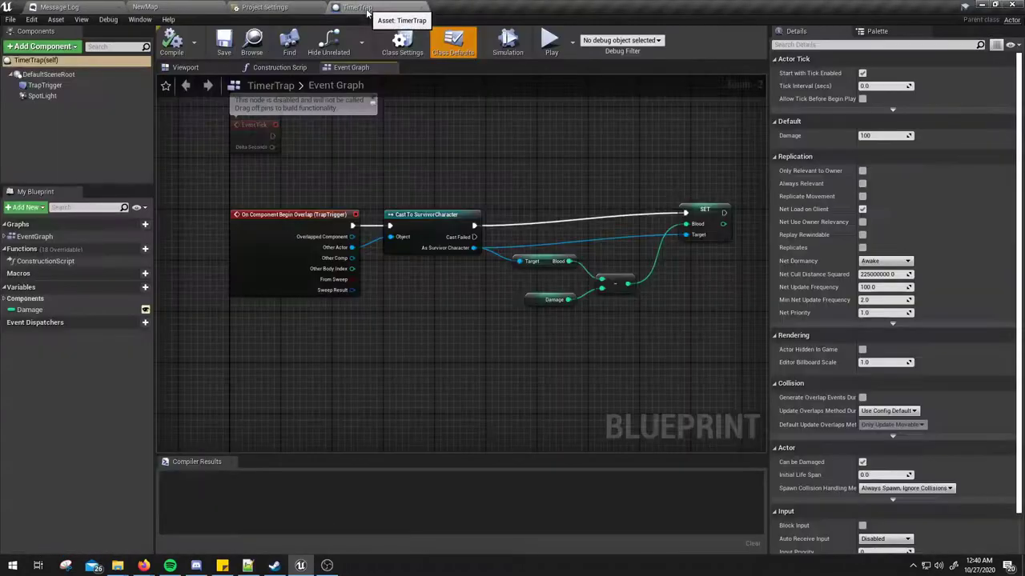
Review TimerTrap's Blood-minus-Damage nodes and compile TimerTrap successfully
{"action": "right_click_drag", "start_coordinate": [507, 313], "coordinate": [448, 321]}
{"action": "left_click_drag", "start_coordinate": [507, 155], "coordinate": [685, 390]}
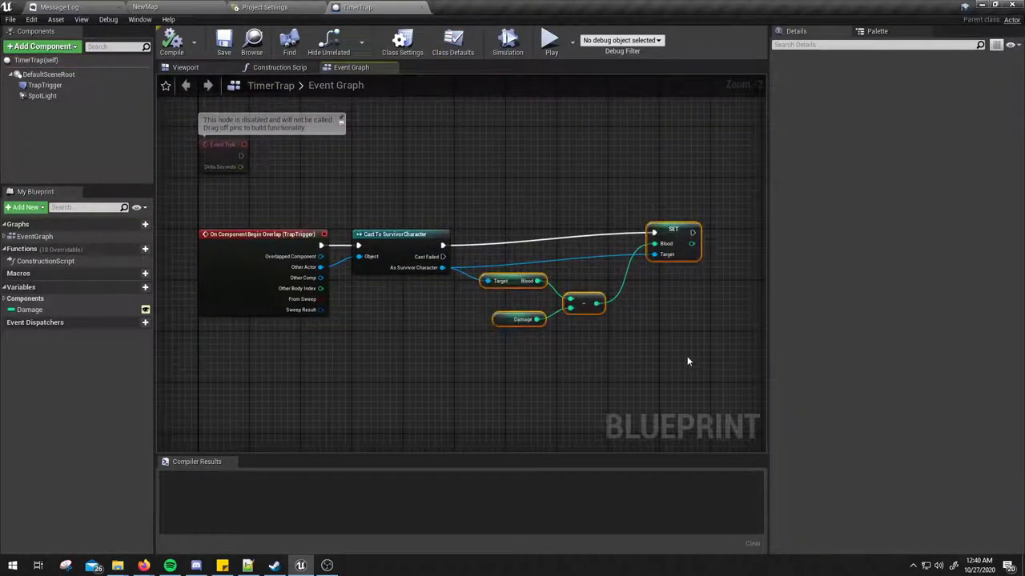
{"action": "right_click_drag", "start_coordinate": [686, 357], "coordinate": [621, 348]}
{"action": "left_click", "coordinate": [621, 348]}
{"action": "right_click_drag", "start_coordinate": [552, 244], "coordinate": [551, 231]}
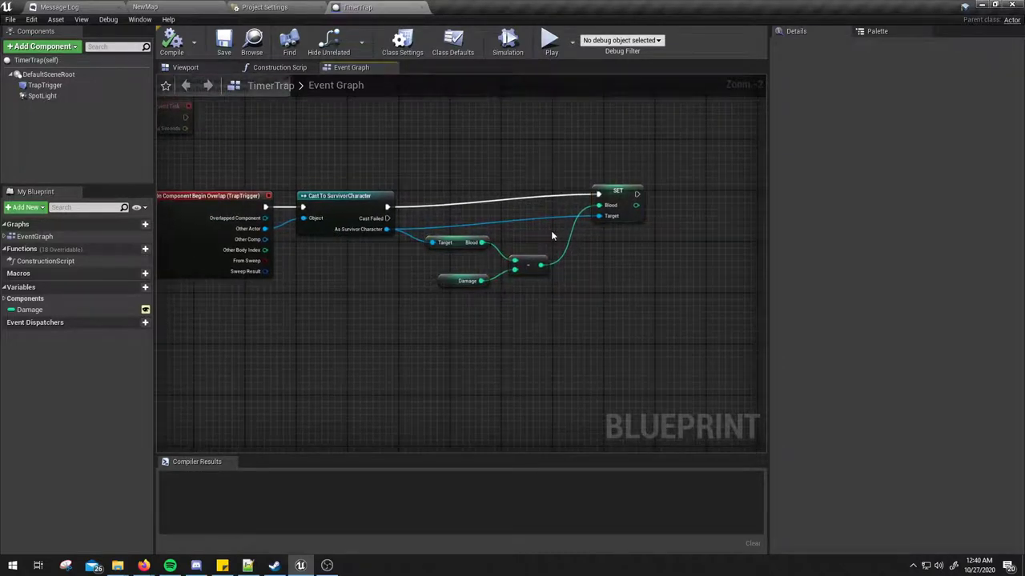
{"action": "left_click", "coordinate": [172, 41]}
{"action": "right_click_drag", "start_coordinate": [530, 174], "coordinate": [526, 227]}
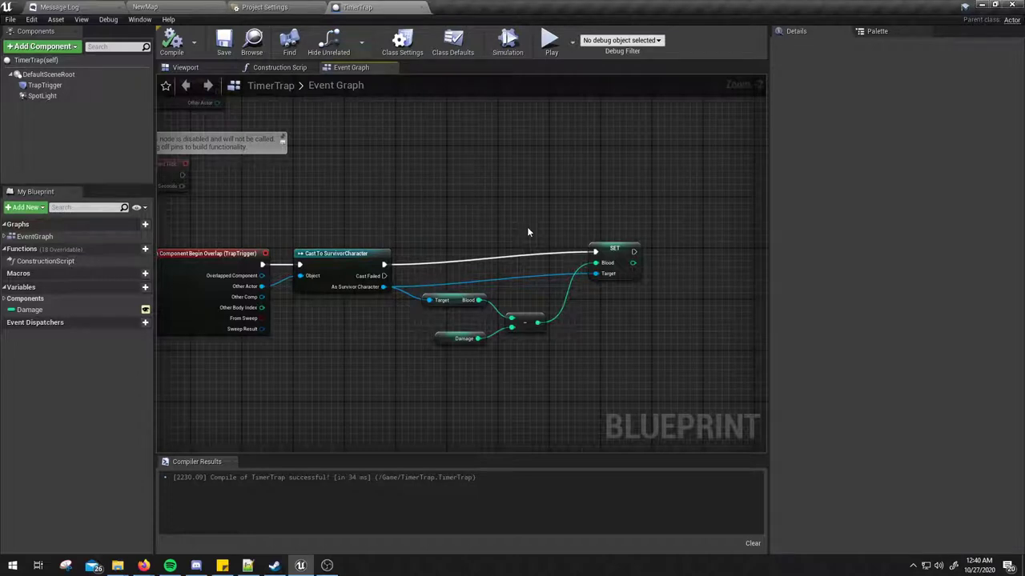
Look over the event graph and move the Blood SET node down-left
{"action": "right_click_drag", "start_coordinate": [527, 232], "coordinate": [538, 205]}
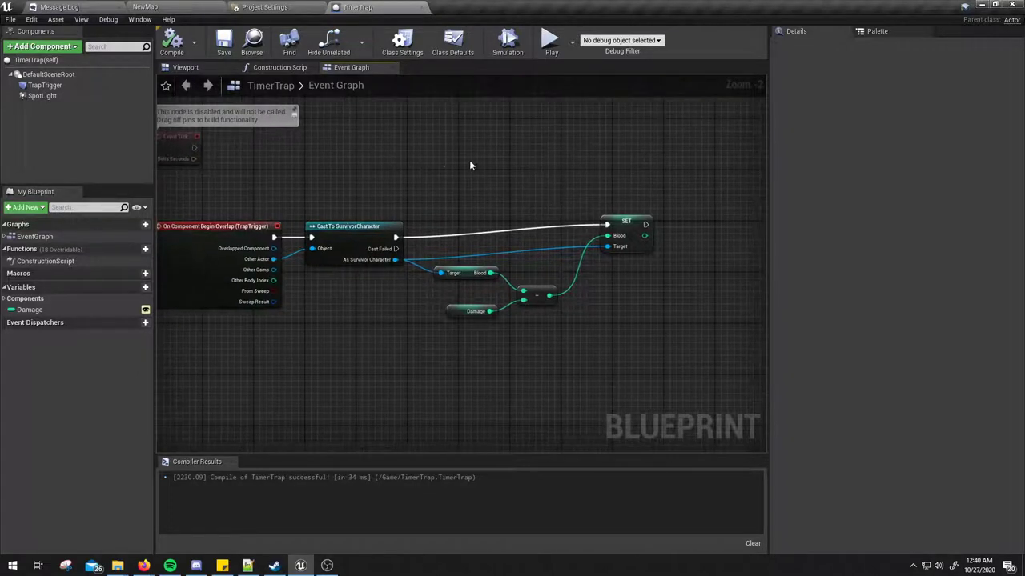
{"action": "mouse_move", "coordinate": [470, 165]}
{"action": "right_mouse_down"}
{"action": "mouse_move", "coordinate": [443, 256]}
{"action": "mouse_move", "coordinate": [472, 252]}
{"action": "right_mouse_up"}
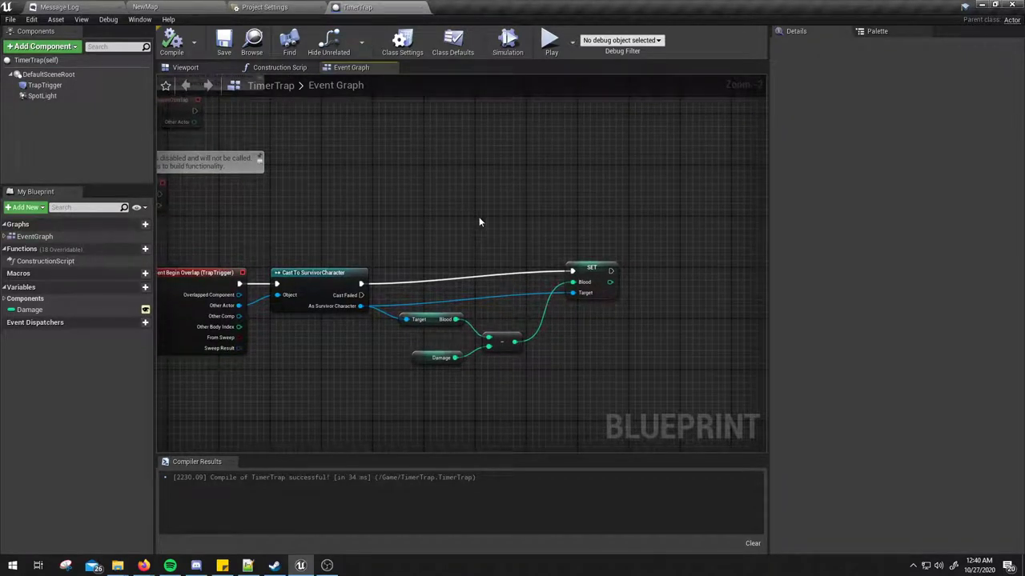
{"action": "mouse_move", "coordinate": [513, 230]}
{"action": "right_mouse_down"}
{"action": "mouse_move", "coordinate": [488, 203]}
{"action": "mouse_move", "coordinate": [463, 208]}
{"action": "right_mouse_up"}
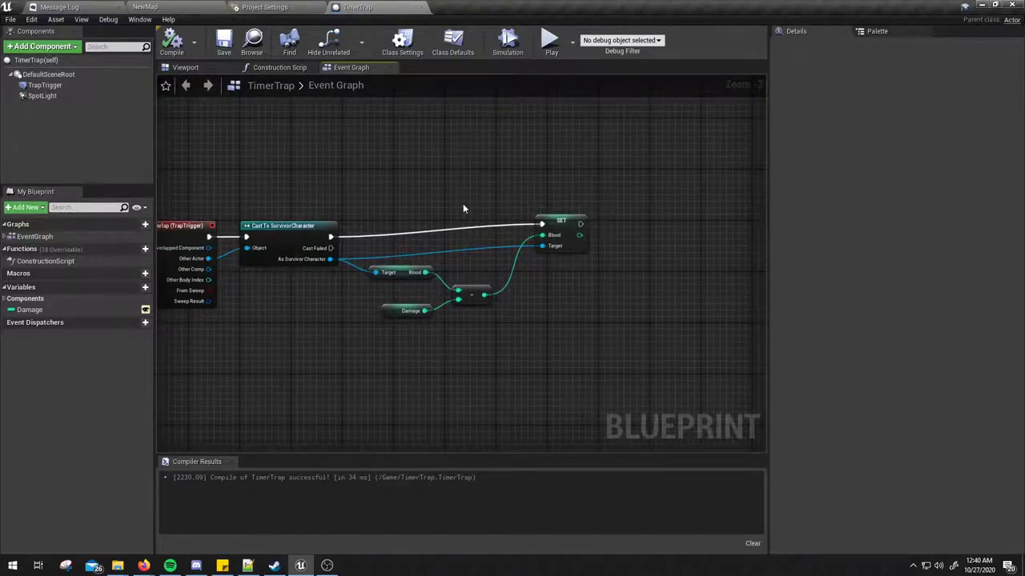
{"action": "right_click_drag", "start_coordinate": [463, 209], "coordinate": [463, 194]}
{"action": "mouse_move", "coordinate": [532, 211]}
{"action": "left_mouse_down"}
{"action": "mouse_move", "coordinate": [524, 228]}
{"action": "mouse_move", "coordinate": [521, 220]}
{"action": "left_mouse_up"}
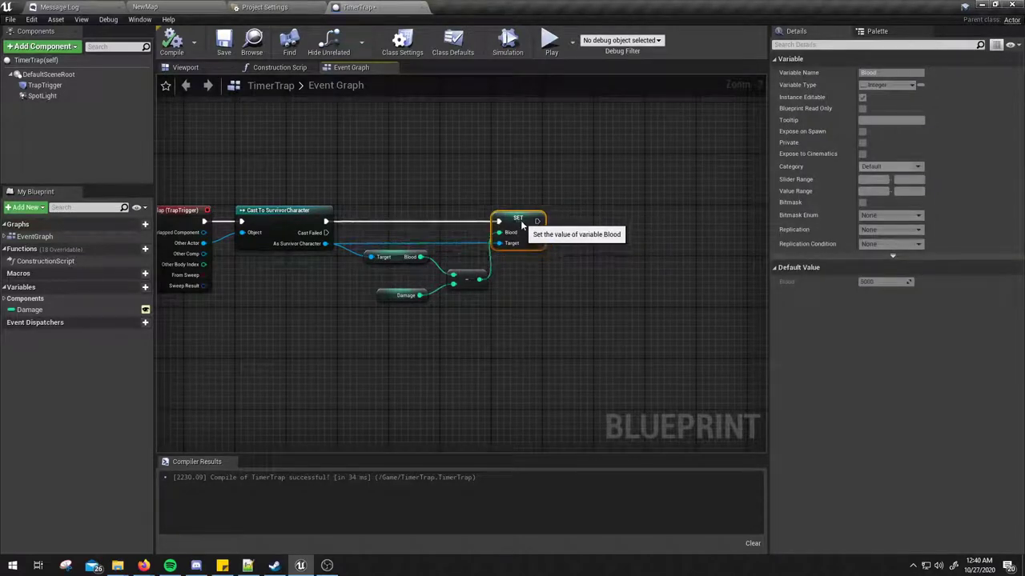
{"action": "left_click", "coordinate": [514, 190]}
Bring the comment box into view and select the SET, Blood, minus and Damage nodes
{"action": "right_click_drag", "start_coordinate": [454, 262], "coordinate": [481, 267]}
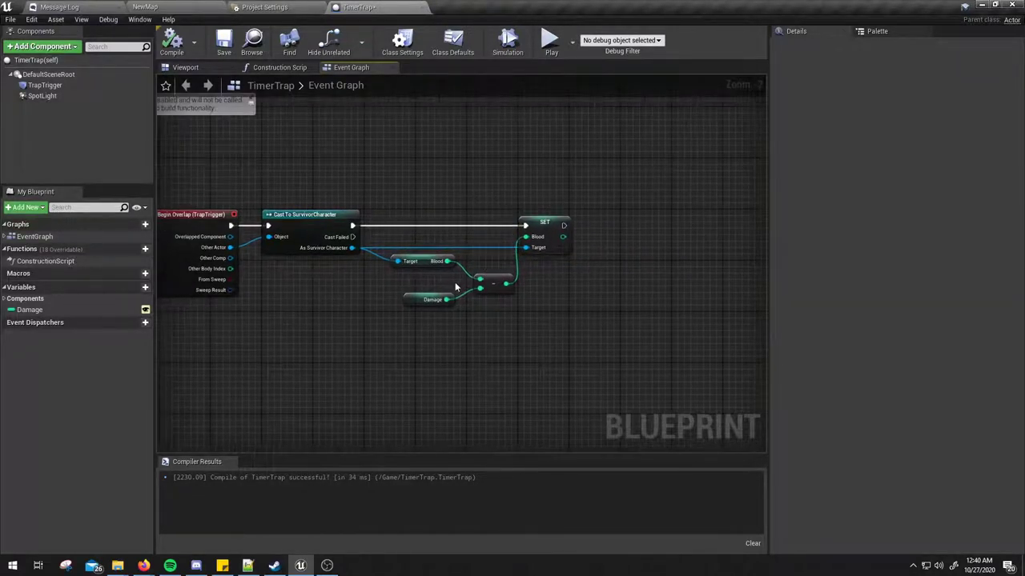
{"action": "right_click_drag", "start_coordinate": [466, 335], "coordinate": [481, 347]}
{"action": "left_click_drag", "start_coordinate": [432, 240], "coordinate": [595, 376]}
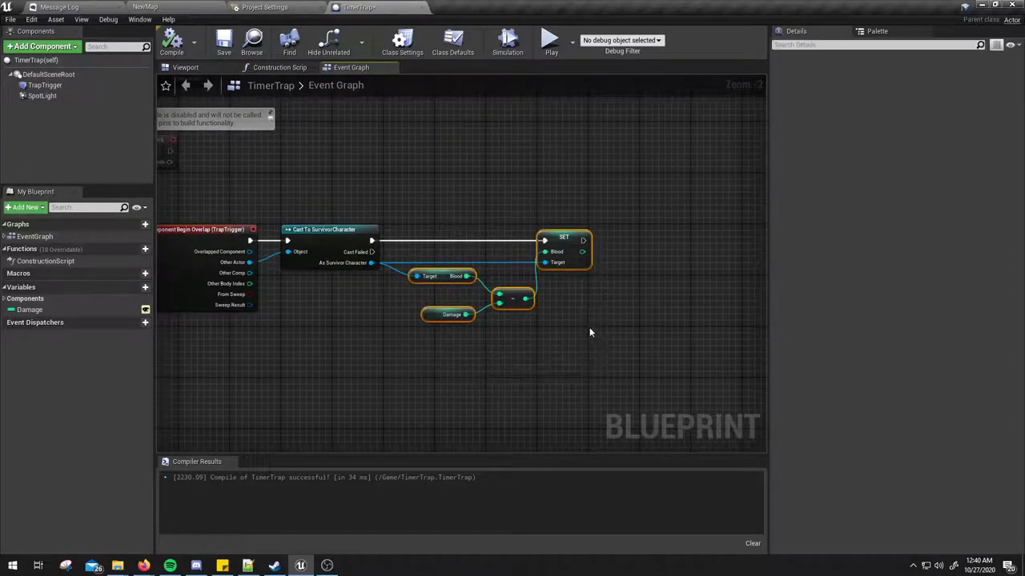
{"action": "right_click_drag", "start_coordinate": [590, 331], "coordinate": [600, 351]}
{"action": "left_click", "coordinate": [600, 348]}
{"action": "key", "text": "ctrl+z"}
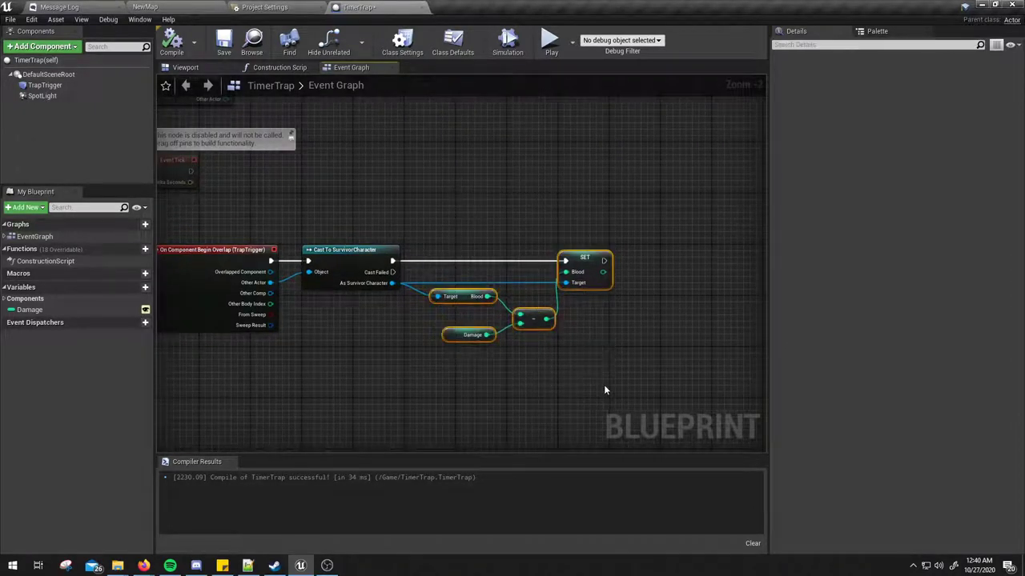
{"action": "left_click", "coordinate": [462, 317]}
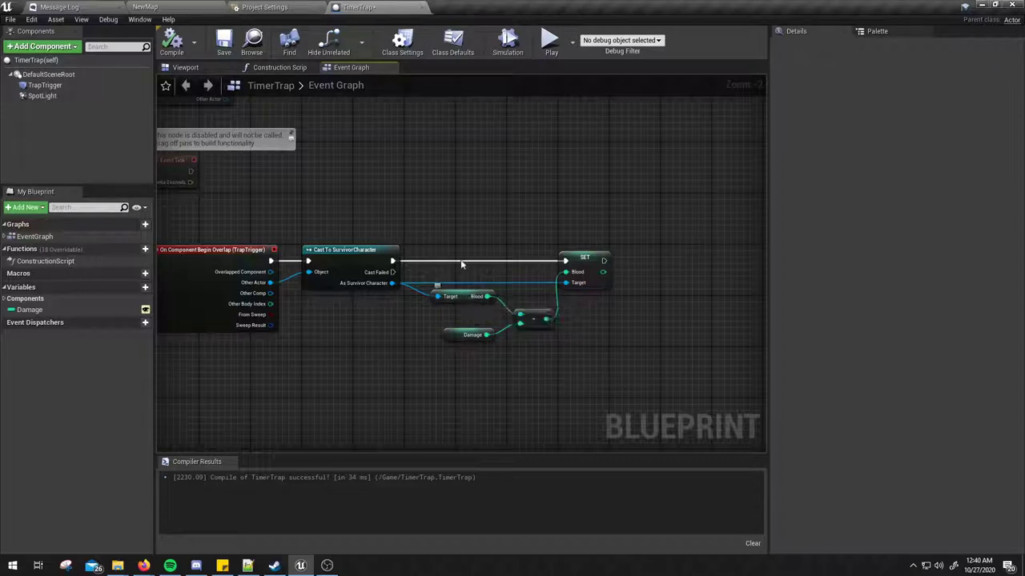
{"action": "left_click_drag", "start_coordinate": [463, 241], "coordinate": [619, 367]}
{"action": "left_click", "coordinate": [619, 367]}
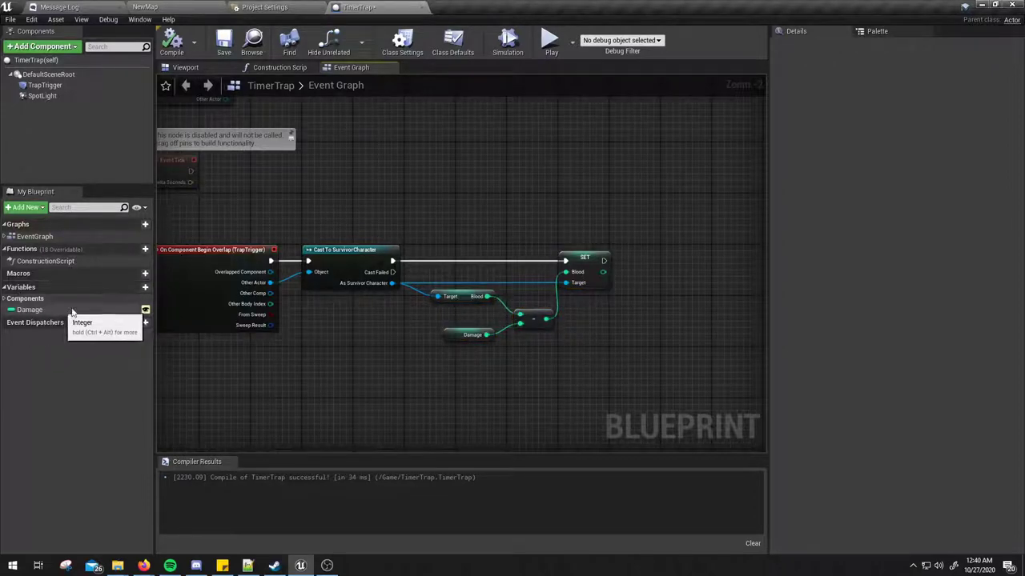
Add a new variable, then delete the unneeded NewVar_0
{"action": "left_click_drag", "start_coordinate": [30, 309], "coordinate": [138, 290]}
{"action": "left_click", "coordinate": [136, 287]}
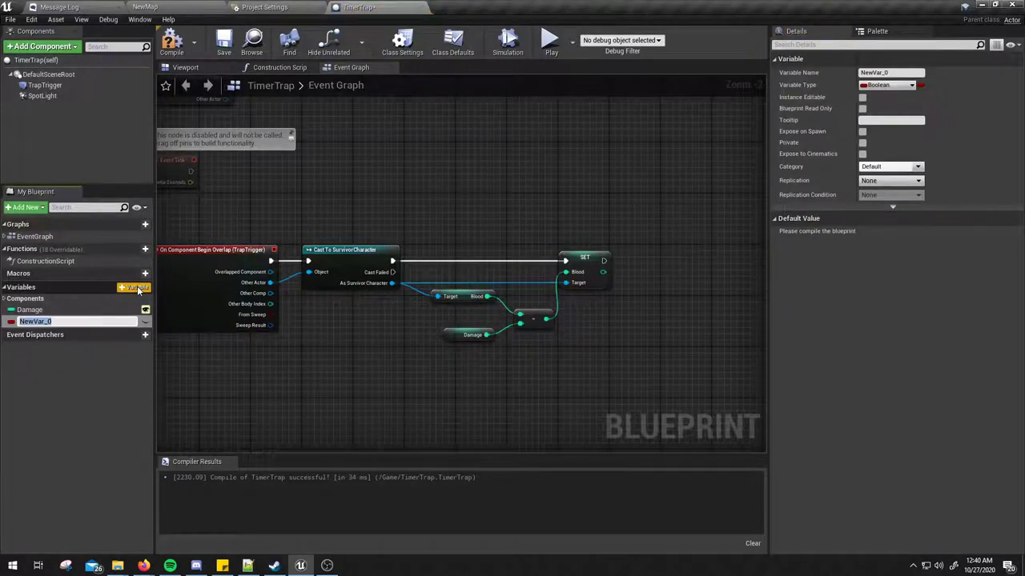
{"action": "left_click", "coordinate": [36, 322]}
{"action": "key", "text": "Delete"}
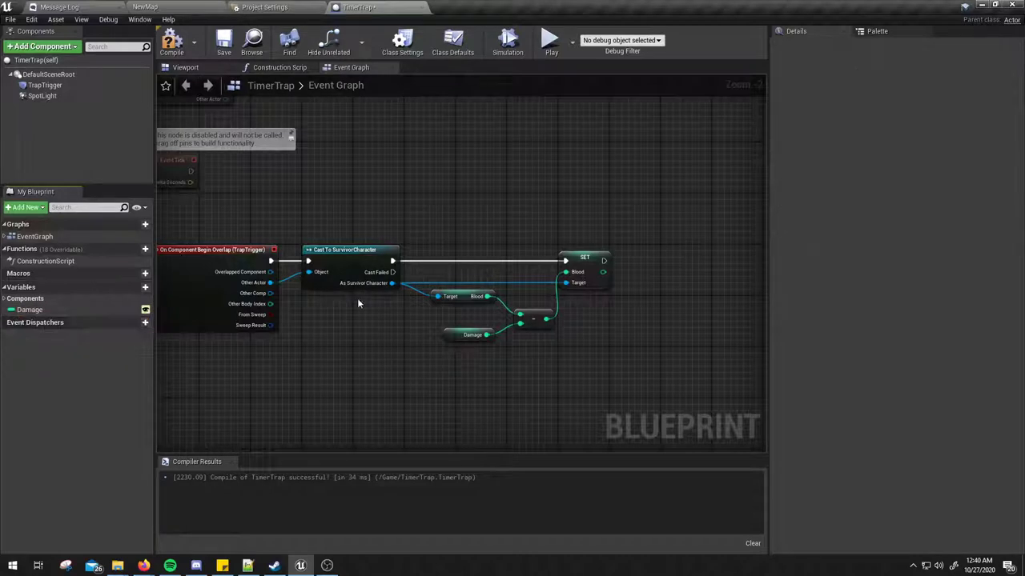
Recompile TimerTrap and reselect the SET, Blood, minus and Damage nodes
{"action": "left_click", "coordinate": [160, 32]}
{"action": "right_click_drag", "start_coordinate": [390, 190], "coordinate": [349, 166]}
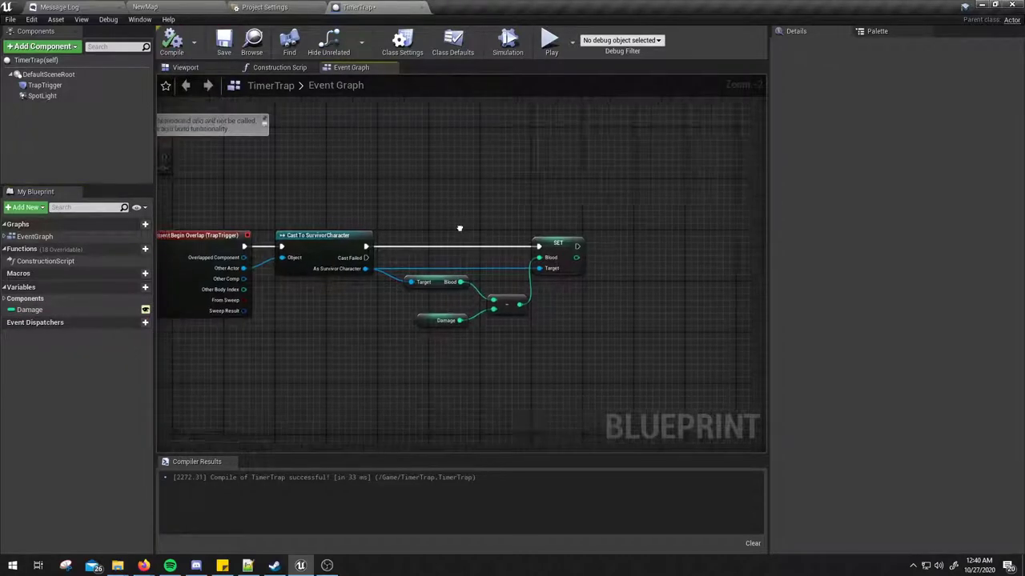
{"action": "left_click", "coordinate": [171, 40]}
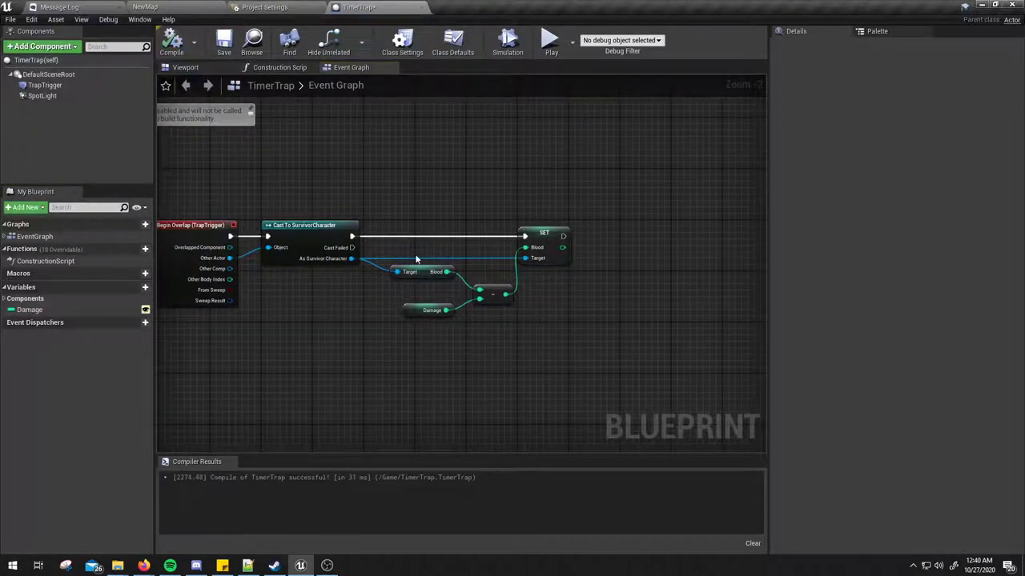
{"action": "left_click_drag", "start_coordinate": [425, 188], "coordinate": [561, 369]}
{"action": "left_click", "coordinate": [472, 313]}
{"action": "left_click_drag", "start_coordinate": [408, 206], "coordinate": [581, 383]}
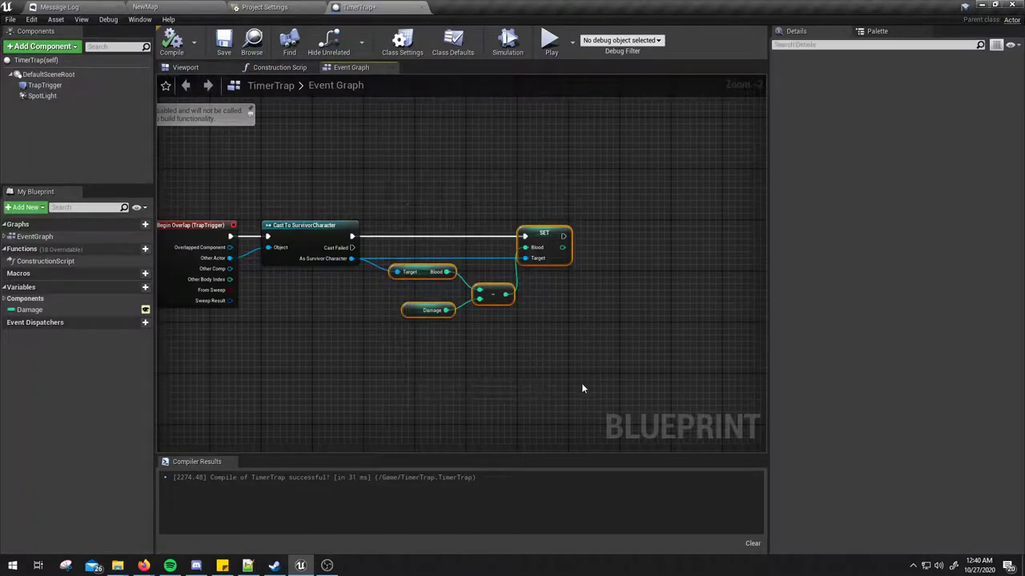
Check the As Survivor Character pin options and bring the disabled Event Tick node into view
{"action": "right_click", "coordinate": [351, 258]}
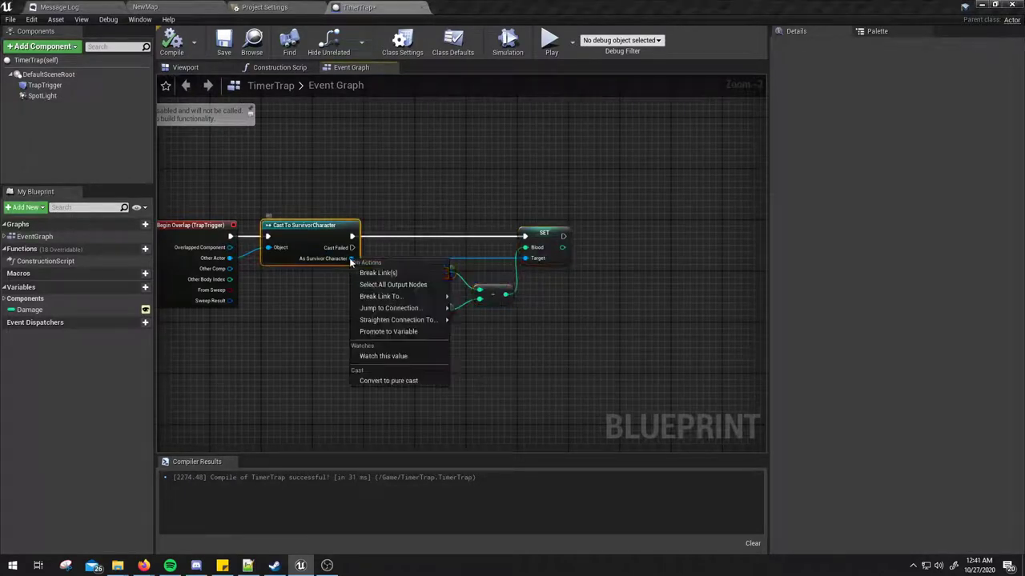
{"action": "left_click", "coordinate": [407, 197]}
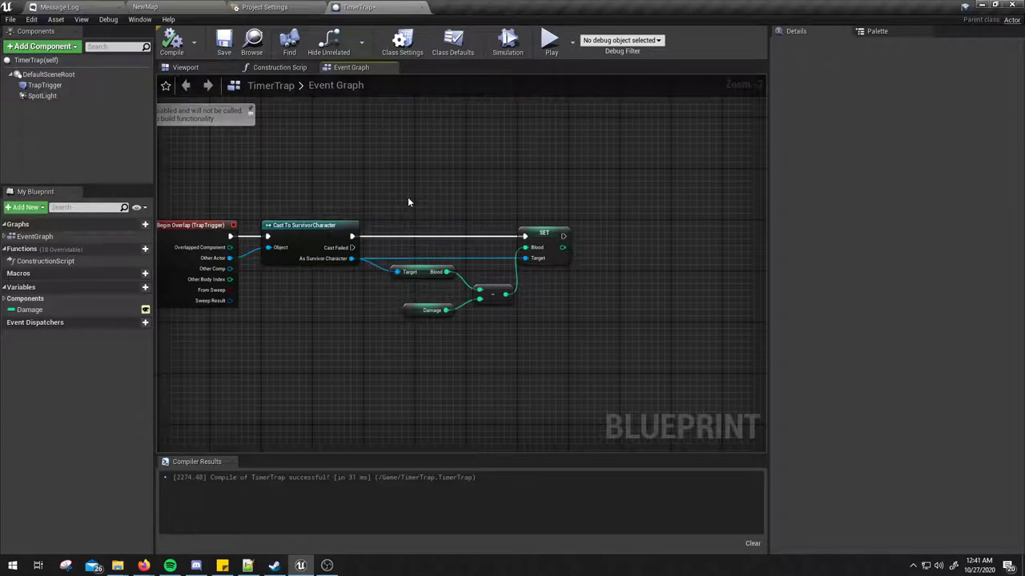
{"action": "left_click_drag", "start_coordinate": [441, 205], "coordinate": [605, 448]}
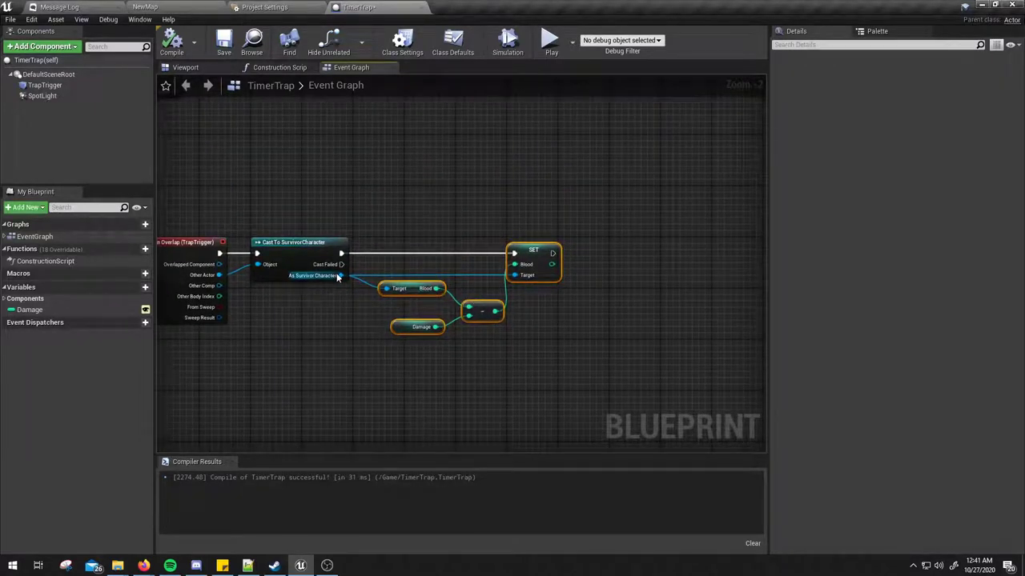
{"action": "left_click", "coordinate": [377, 219]}
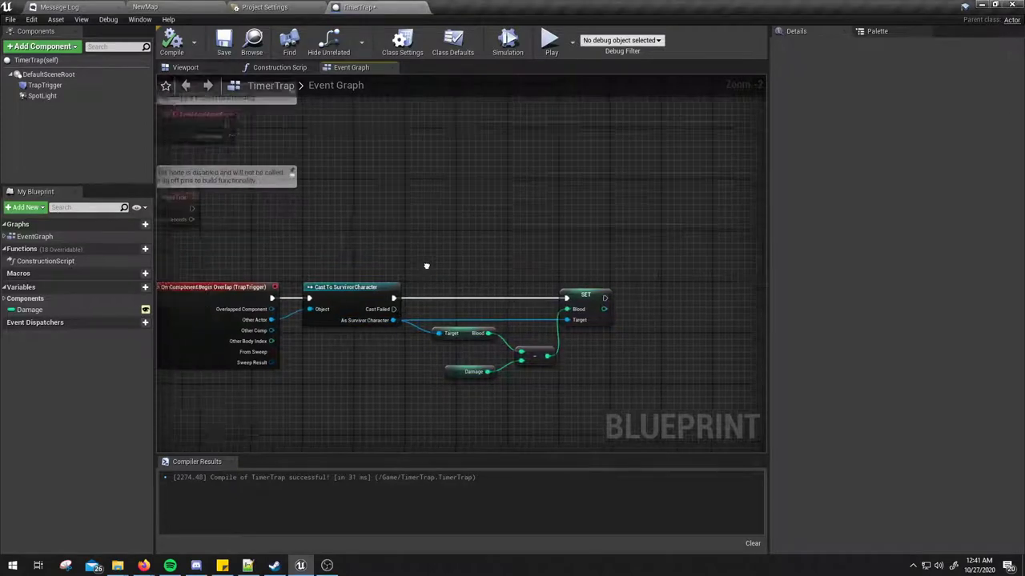
{"action": "right_click_drag", "start_coordinate": [377, 219], "coordinate": [496, 233]}
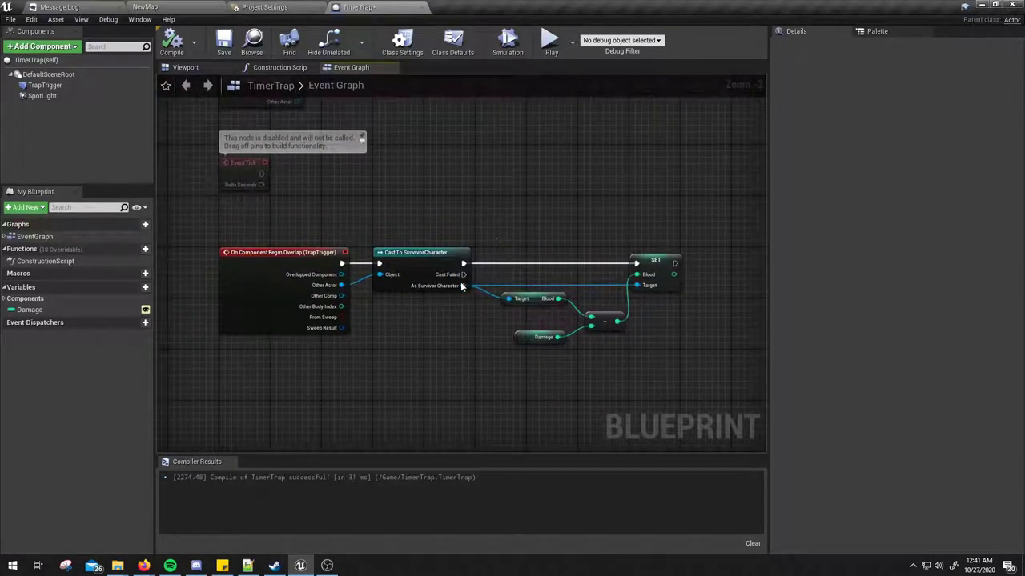
Promote the As Survivor Character output to a variable named SurvivorCharacterReference
{"action": "right_click", "coordinate": [463, 285]}
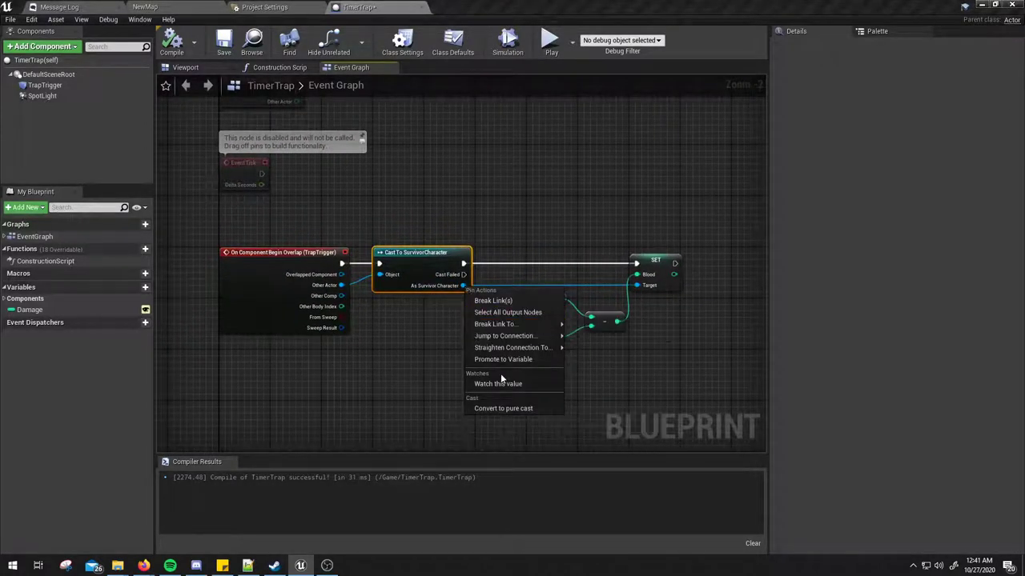
{"action": "left_click", "coordinate": [502, 360]}
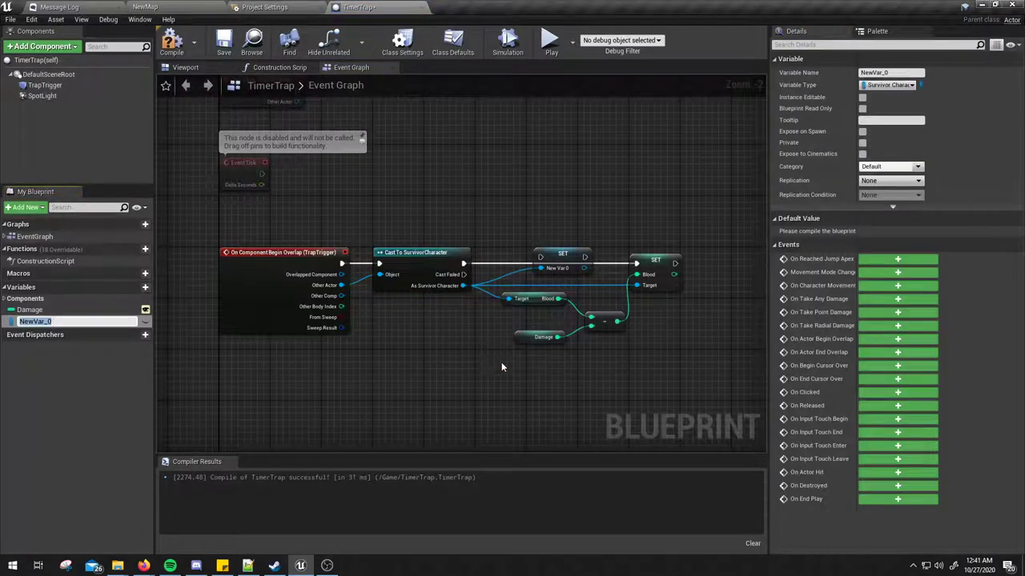
{"action": "type", "text": "SurvivorCharacterReferenm"}
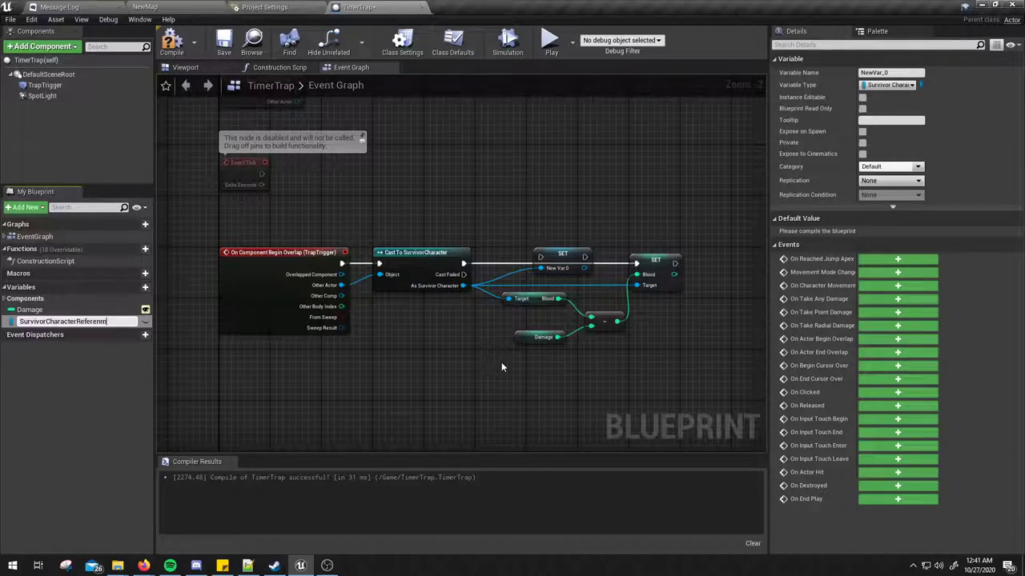
{"action": "type", "text": "ce"}
{"action": "key", "text": "Return"}
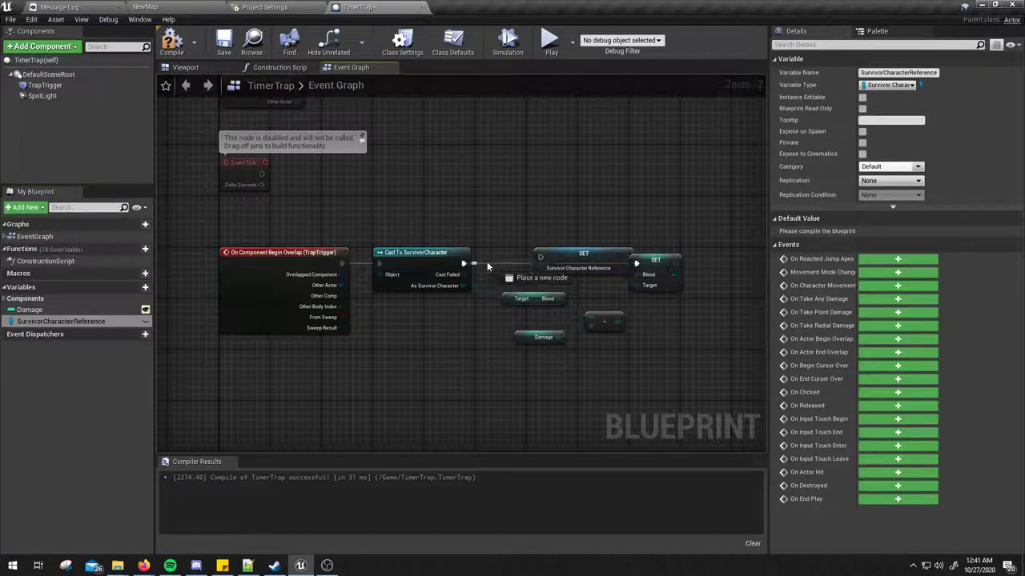
Feed SurvivorCharacterReference into the Blood Target pins, then delete the Blood-minus-Damage nodes
{"action": "left_click_drag", "start_coordinate": [655, 258], "coordinate": [700, 277]}
{"action": "right_click_drag", "start_coordinate": [700, 277], "coordinate": [641, 256]}
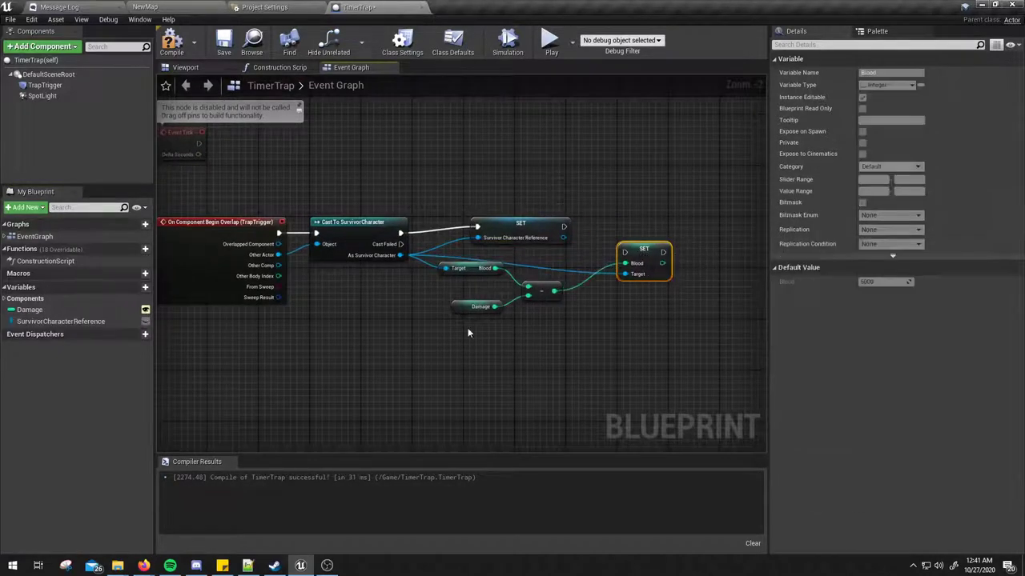
{"action": "mouse_move", "coordinate": [467, 327]}
{"action": "left_mouse_down"}
{"action": "mouse_move", "coordinate": [668, 245]}
{"action": "mouse_move", "coordinate": [669, 303]}
{"action": "left_mouse_up"}
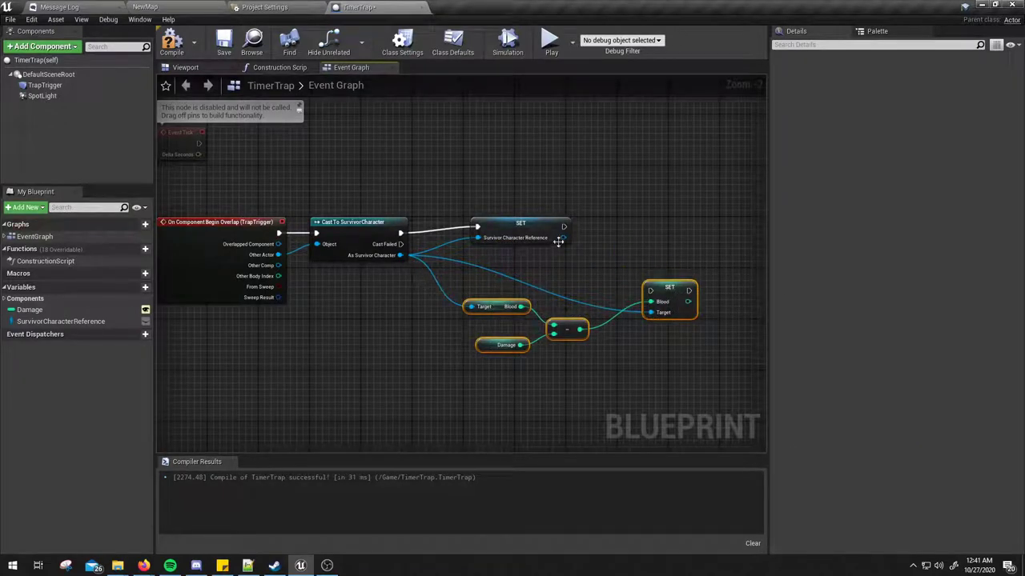
{"action": "left_click_drag", "start_coordinate": [562, 238], "coordinate": [651, 312]}
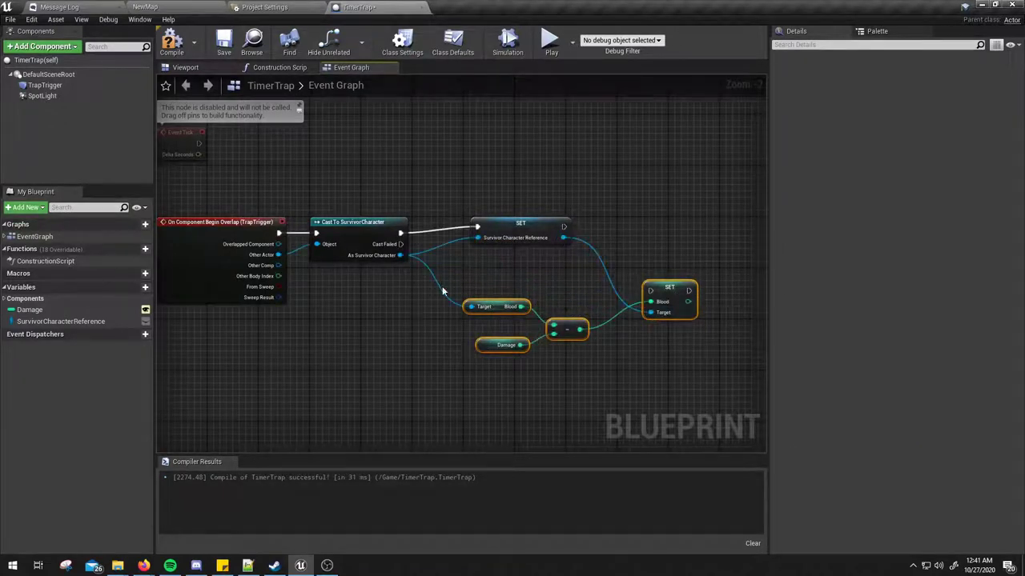
{"action": "mouse_move", "coordinate": [562, 238]}
{"action": "left_mouse_down"}
{"action": "mouse_move", "coordinate": [470, 307]}
{"action": "mouse_move", "coordinate": [667, 383]}
{"action": "left_mouse_up"}
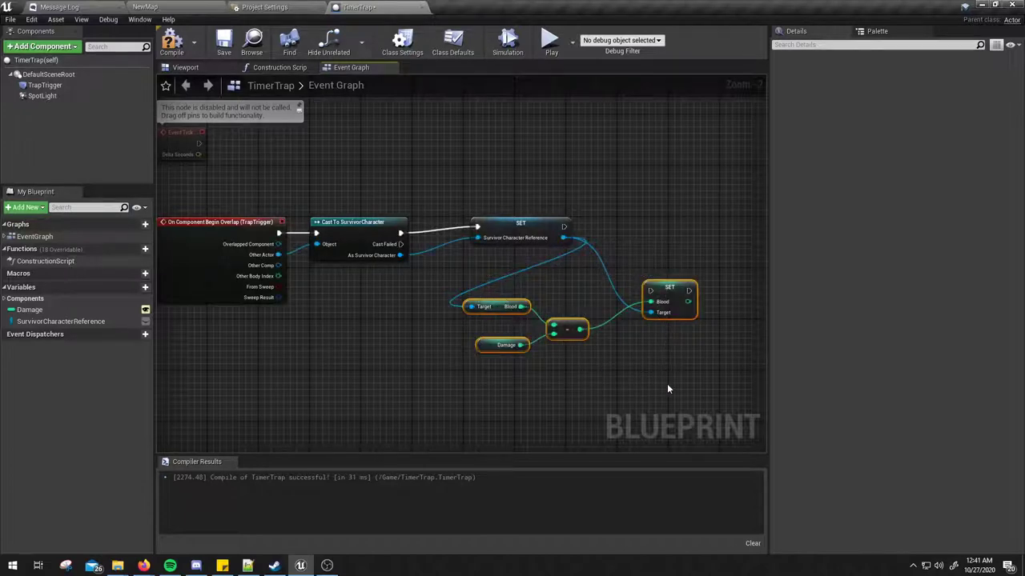
{"action": "key", "text": "Delete"}
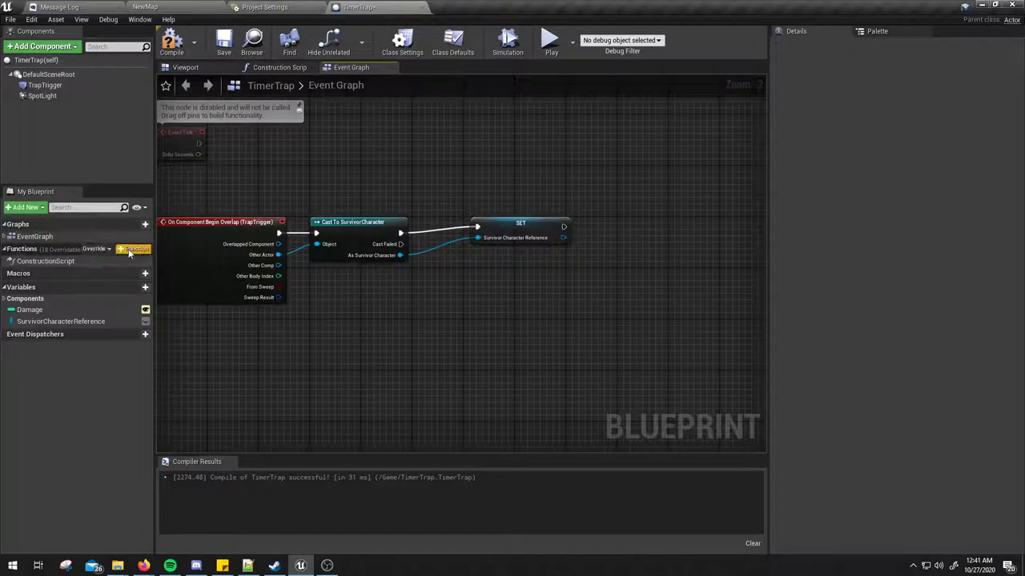
Create a new function named DamageLoop
{"action": "left_click", "coordinate": [135, 250]}
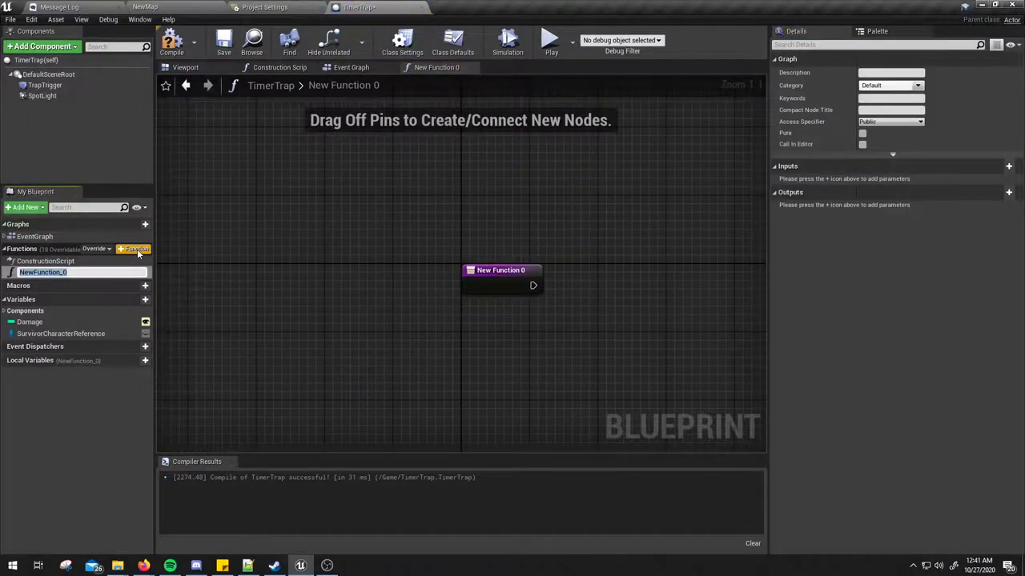
{"action": "type", "text": "D"}
{"action": "type", "text": "amageLoop"}
{"action": "key", "text": "Return"}
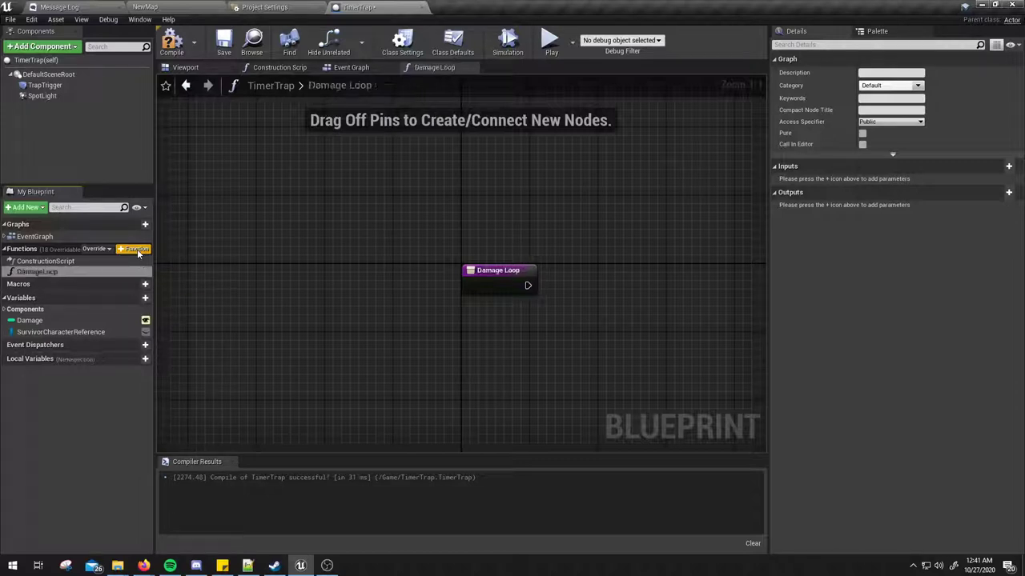
Paste the Blood subtraction nodes and target them with Survivor Character Reference
{"action": "right_click_drag", "start_coordinate": [562, 342], "coordinate": [449, 254]}
{"action": "key", "text": "ctrl+v"}
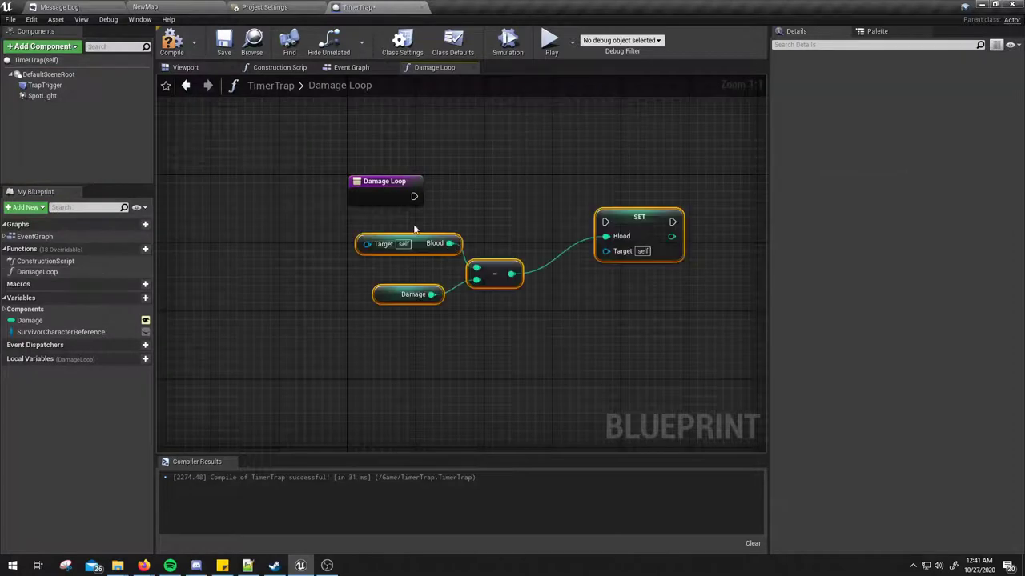
{"action": "left_click", "coordinate": [381, 185]}
{"action": "left_click_drag", "start_coordinate": [381, 185], "coordinate": [364, 168]}
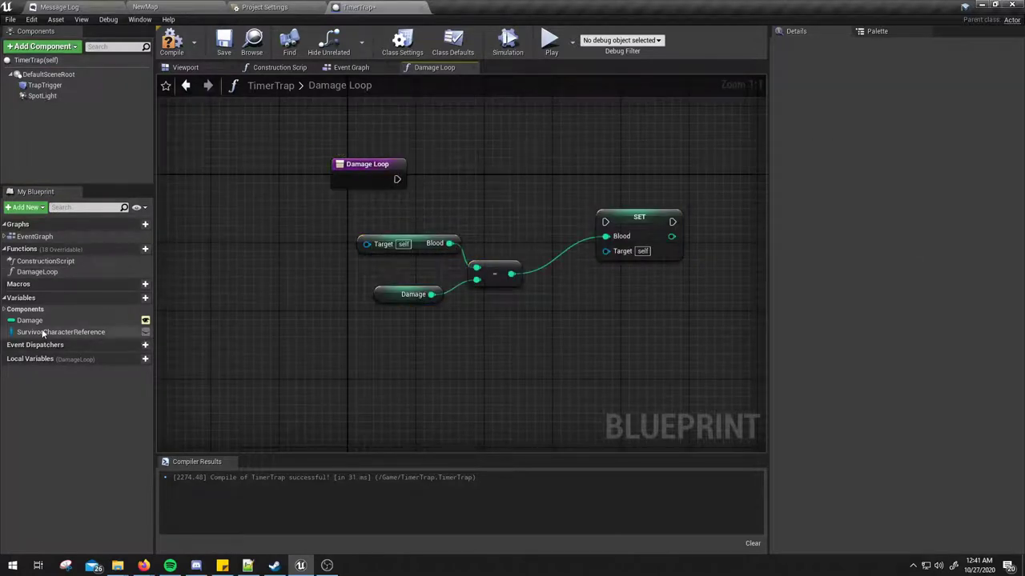
{"action": "mouse_move", "coordinate": [60, 331]}
{"action": "left_mouse_down"}
{"action": "mouse_move", "coordinate": [286, 233]}
{"action": "mouse_move", "coordinate": [281, 224]}
{"action": "left_mouse_up"}
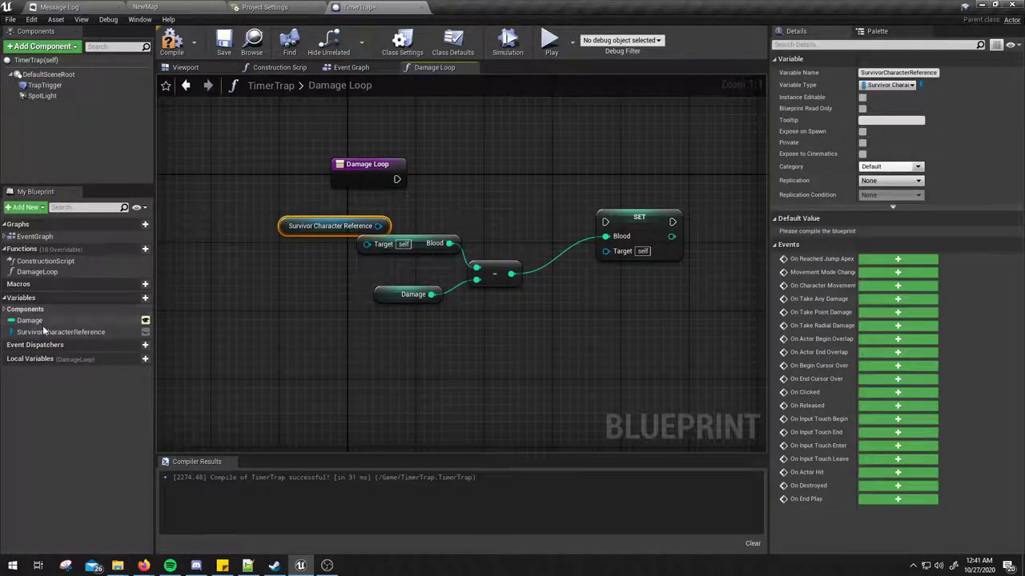
{"action": "mouse_move", "coordinate": [378, 226]}
{"action": "left_mouse_down"}
{"action": "mouse_move", "coordinate": [366, 243]}
{"action": "mouse_move", "coordinate": [565, 236]}
{"action": "mouse_move", "coordinate": [617, 257]}
{"action": "left_mouse_up"}
Wire the Damage Loop entry's execution into the SET node and return to the Event Graph
{"action": "left_click_drag", "start_coordinate": [397, 179], "coordinate": [605, 222]}
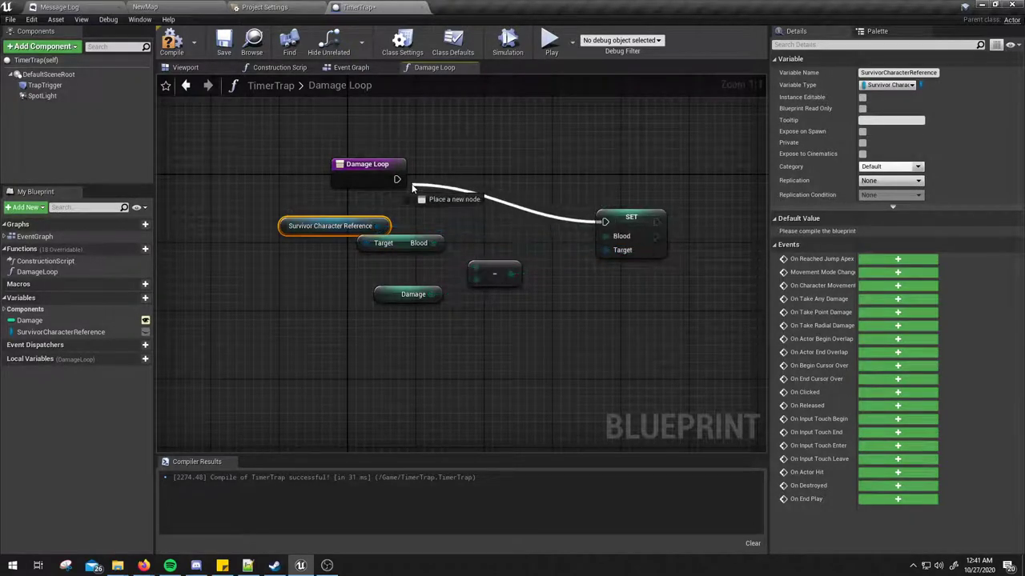
{"action": "left_click", "coordinate": [385, 180]}
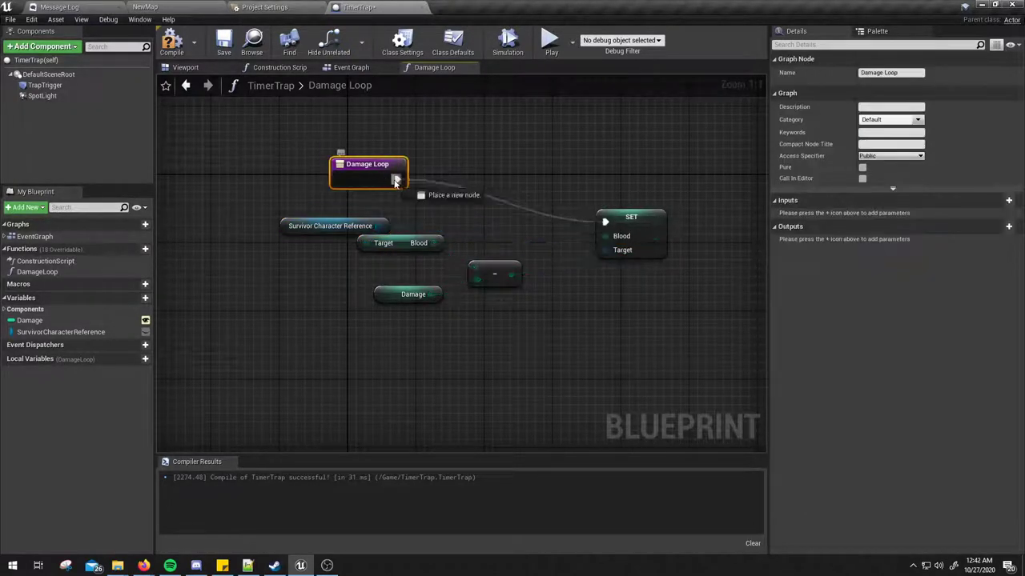
{"action": "left_click_drag", "start_coordinate": [396, 179], "coordinate": [630, 219]}
{"action": "left_click", "coordinate": [600, 190]}
{"action": "left_click_drag", "start_coordinate": [340, 227], "coordinate": [289, 220]}
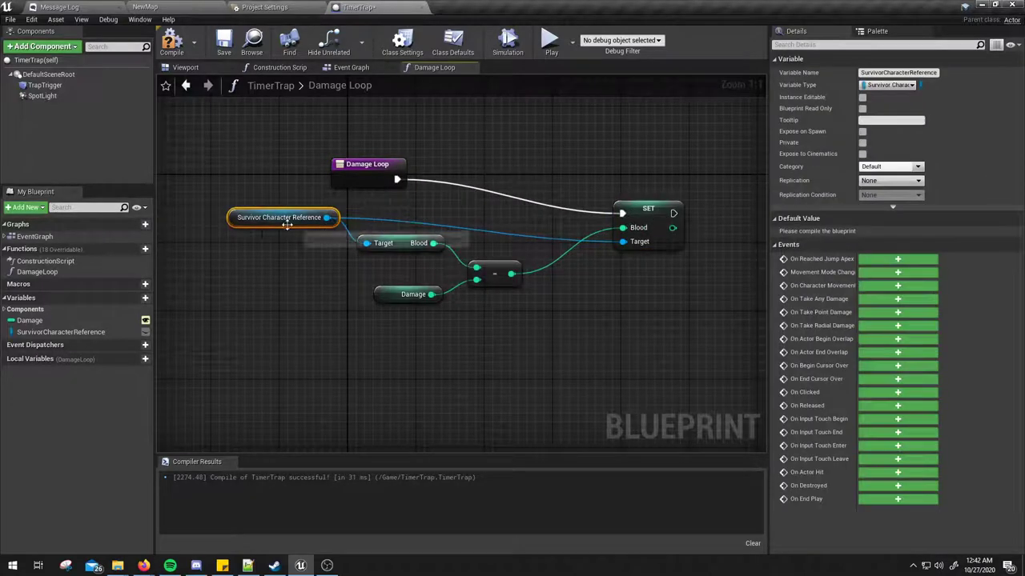
{"action": "left_click", "coordinate": [349, 67]}
{"action": "left_click", "coordinate": [521, 244]}
Compile the blueprint and add a Damage Loop call beside the SET node
{"action": "left_click", "coordinate": [584, 312]}
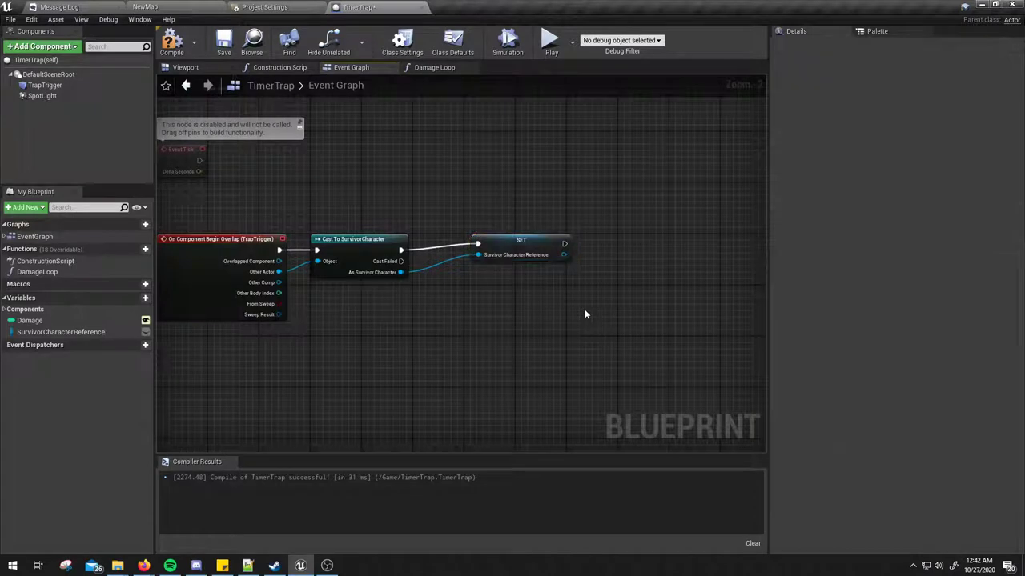
{"action": "left_click", "coordinate": [171, 42]}
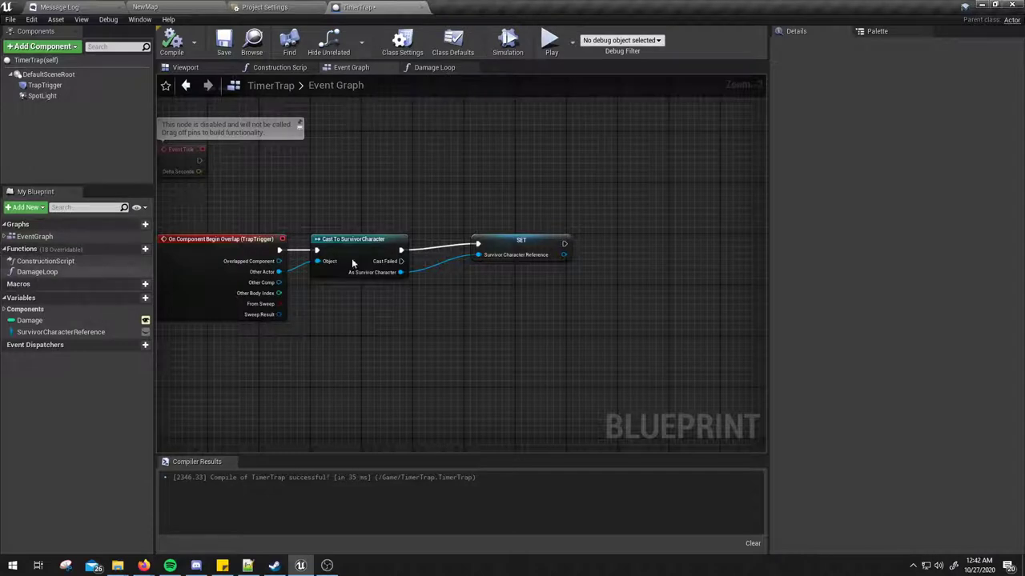
{"action": "left_click", "coordinate": [171, 40]}
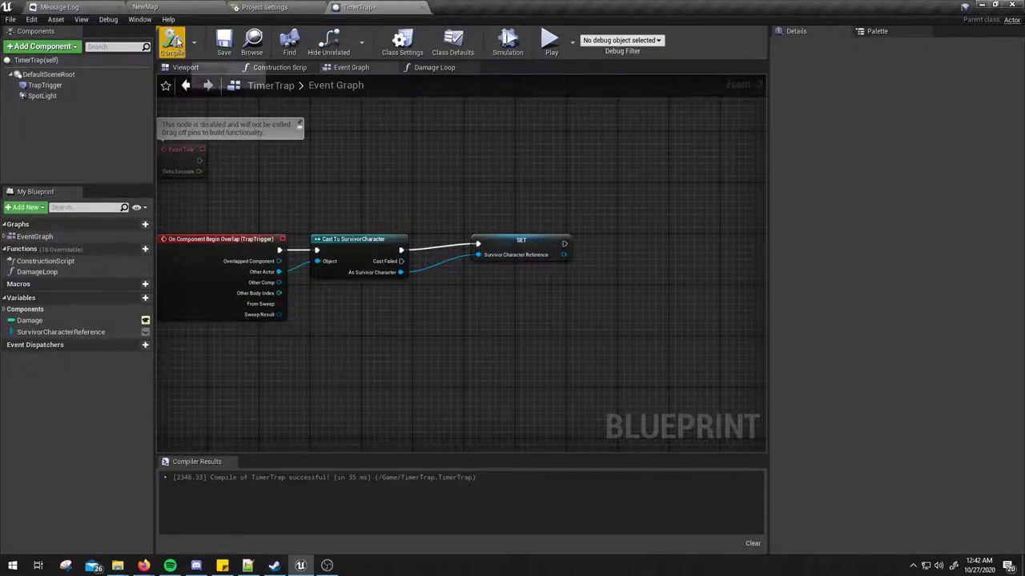
{"action": "right_click_drag", "start_coordinate": [508, 201], "coordinate": [434, 192]}
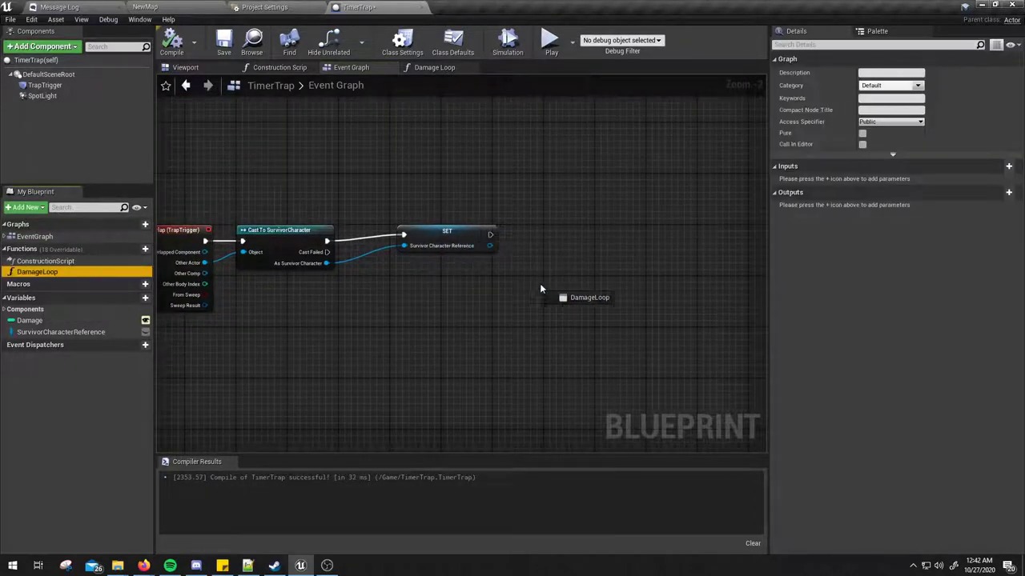
{"action": "mouse_move", "coordinate": [39, 272]}
{"action": "left_mouse_down"}
{"action": "mouse_move", "coordinate": [568, 214]}
{"action": "mouse_move", "coordinate": [591, 250]}
{"action": "left_mouse_up"}
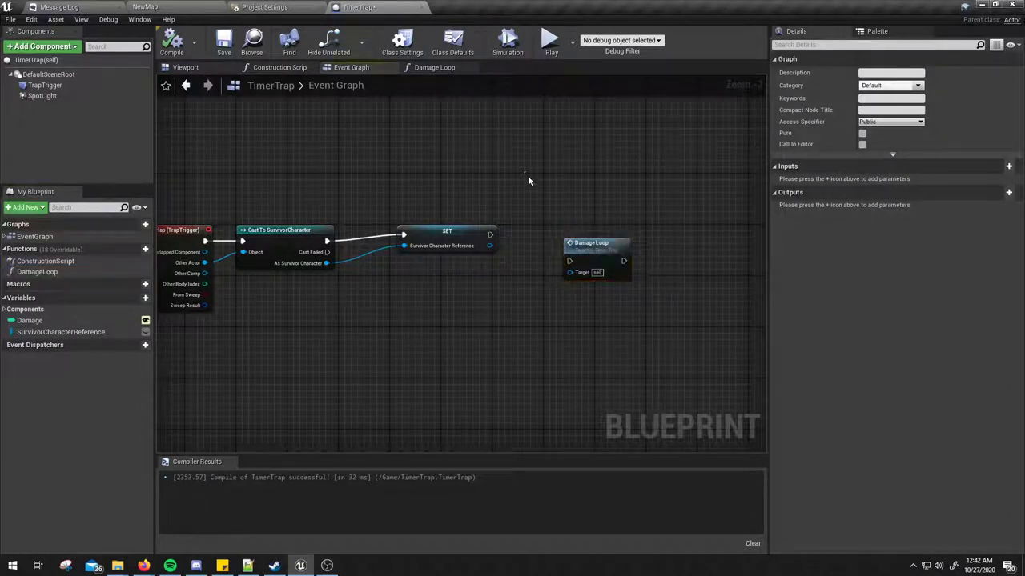
Connect SET's execution output to the Damage Loop call and open the Damage Loop function
{"action": "left_click_drag", "start_coordinate": [525, 173], "coordinate": [713, 359]}
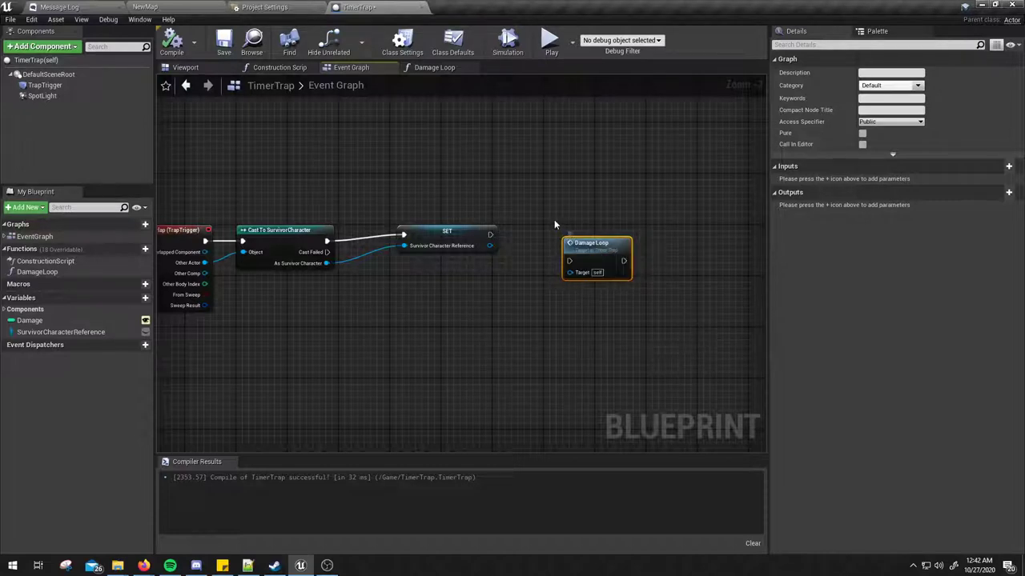
{"action": "left_click_drag", "start_coordinate": [539, 221], "coordinate": [688, 347]}
{"action": "left_click", "coordinate": [653, 250]}
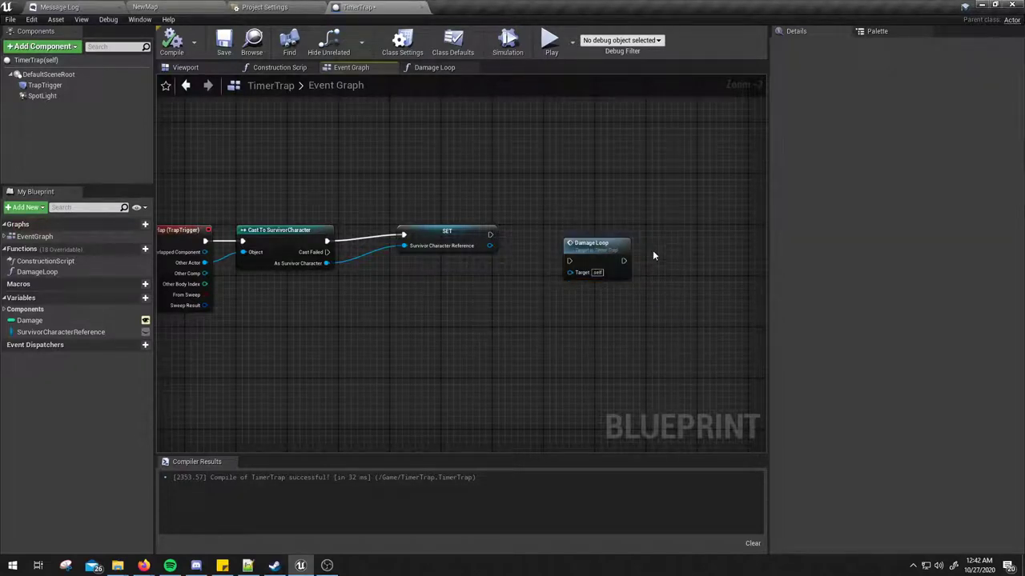
{"action": "left_click", "coordinate": [608, 240]}
{"action": "left_click", "coordinate": [595, 209]}
{"action": "left_click_drag", "start_coordinate": [490, 235], "coordinate": [568, 260]}
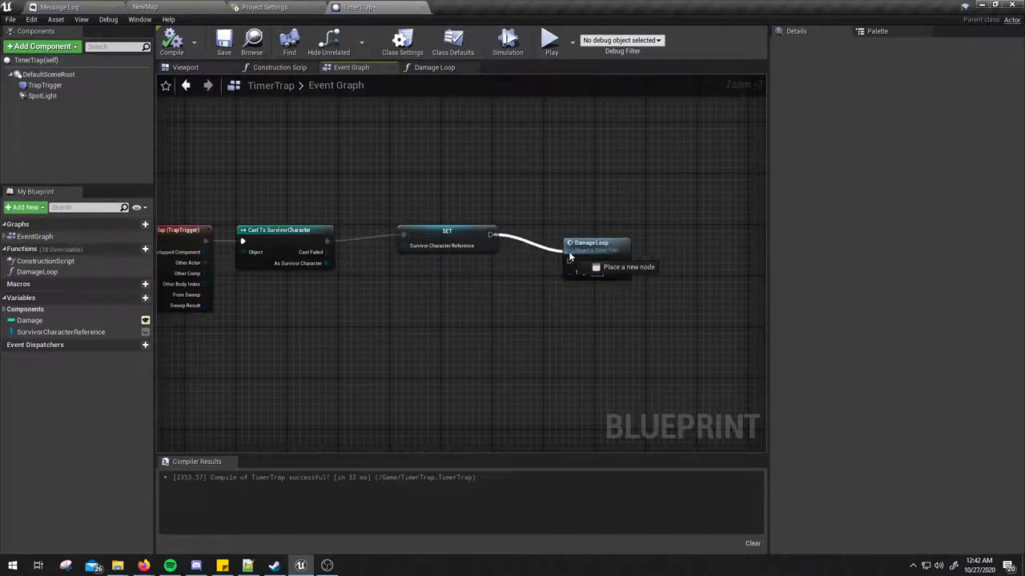
{"action": "mouse_move", "coordinate": [459, 213]}
{"action": "left_mouse_down"}
{"action": "mouse_move", "coordinate": [509, 255]}
{"action": "mouse_move", "coordinate": [572, 261]}
{"action": "left_mouse_up"}
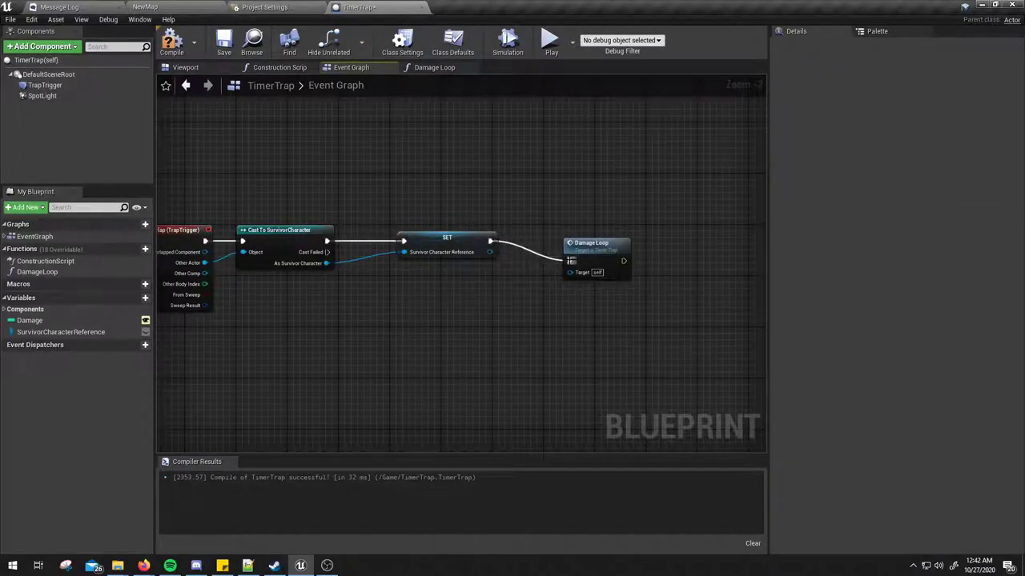
{"action": "left_click", "coordinate": [597, 253]}
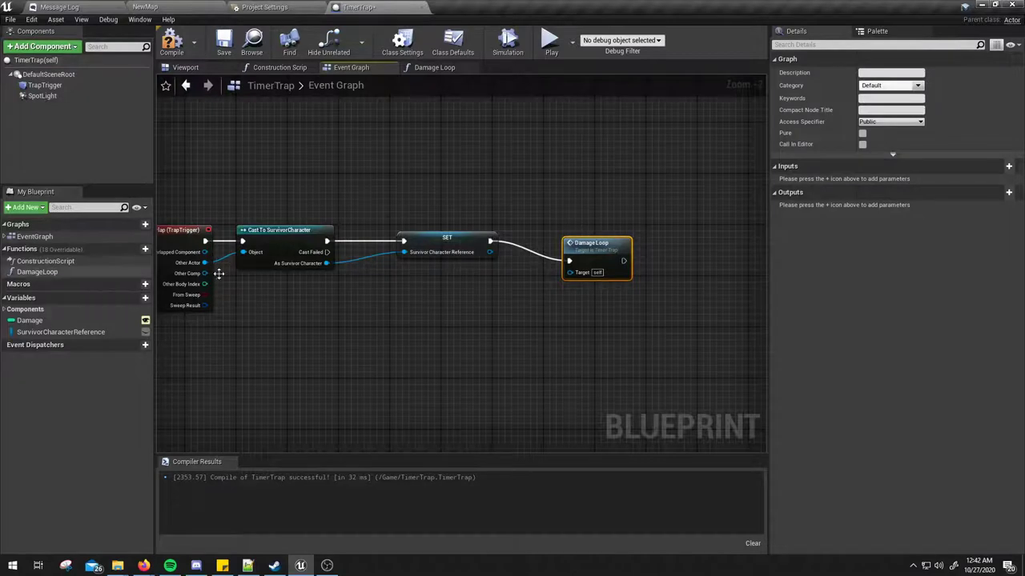
{"action": "double_click", "coordinate": [596, 259]}
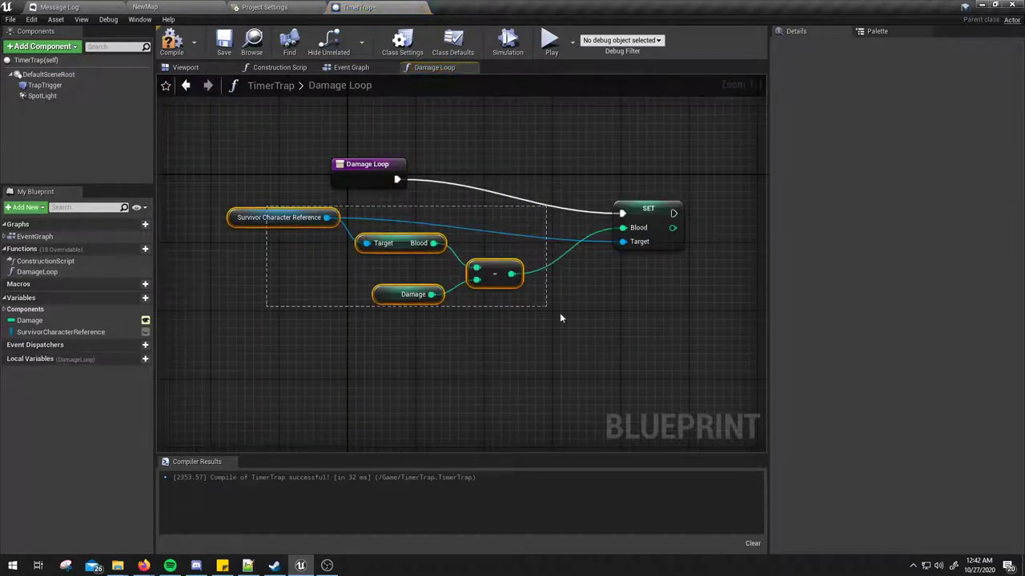
From the Event Graph, playtest walking over the trap to see Blood drop from 5000 to 4700
{"action": "left_click_drag", "start_coordinate": [224, 200], "coordinate": [697, 316]}
{"action": "left_click", "coordinate": [364, 68]}
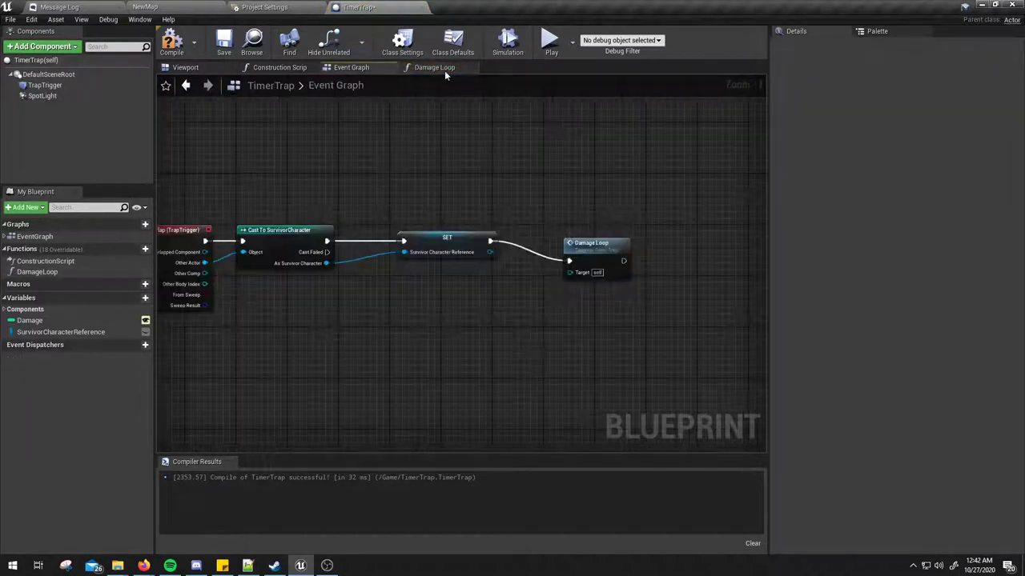
{"action": "left_click", "coordinate": [552, 46]}
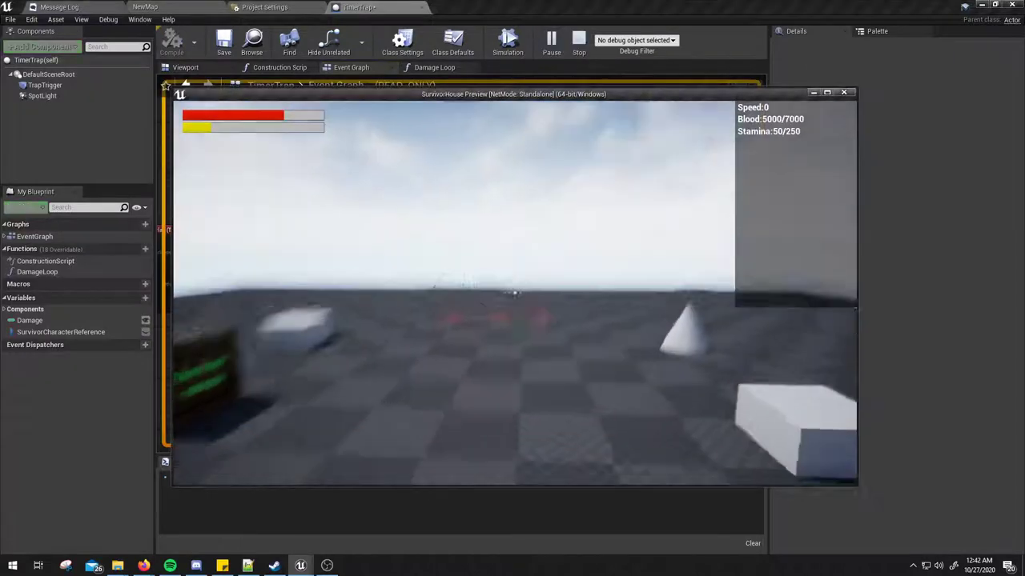
{"action": "key", "text": "s"}
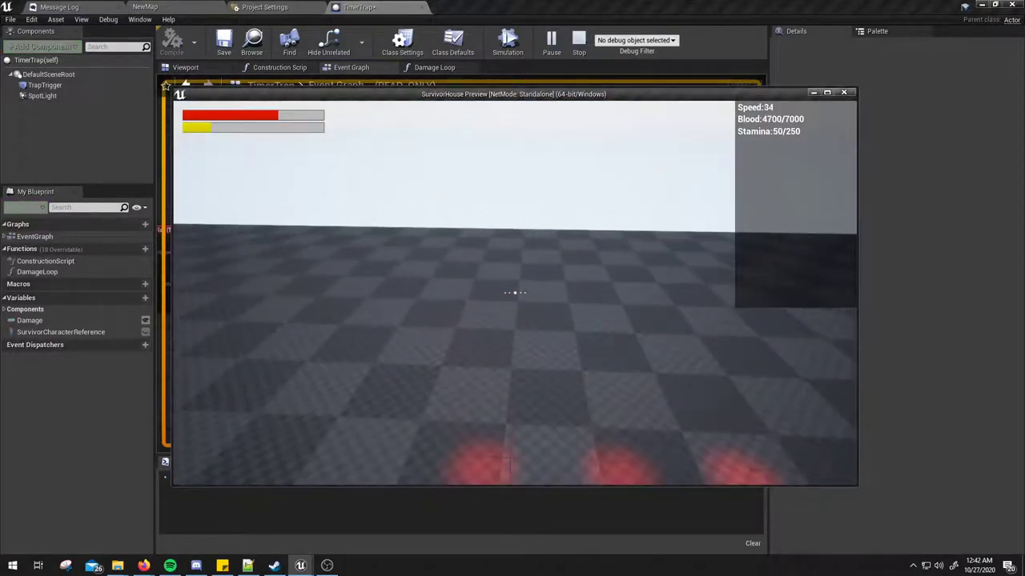
{"action": "key", "text": "Escape"}
Move the Damage Loop call out of line and detach SET's execution wire from it
{"action": "right_click_drag", "start_coordinate": [506, 229], "coordinate": [441, 221]}
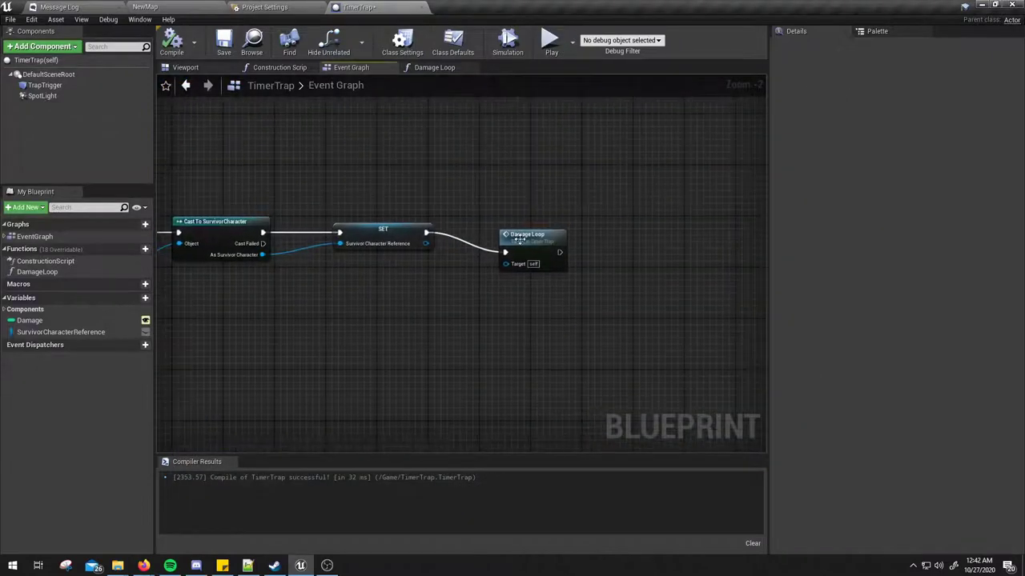
{"action": "left_click_drag", "start_coordinate": [528, 238], "coordinate": [553, 148]}
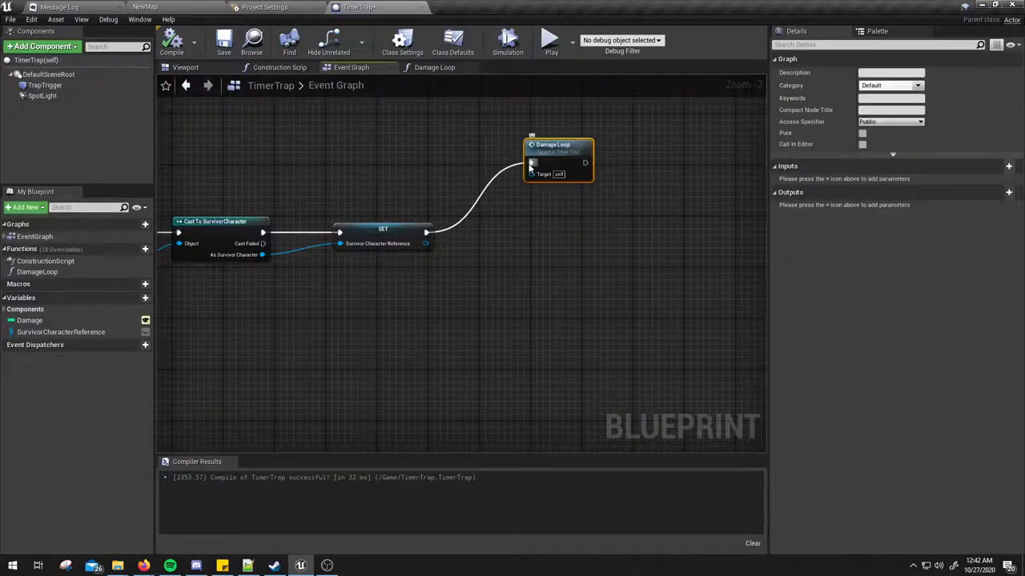
{"action": "right_click_drag", "start_coordinate": [547, 249], "coordinate": [537, 240]}
Add Set Timer by Function Name after SET calling DamageLoop every 1.0 second, looping
{"action": "left_click_drag", "start_coordinate": [415, 223], "coordinate": [489, 232], "text": "ctrl"}
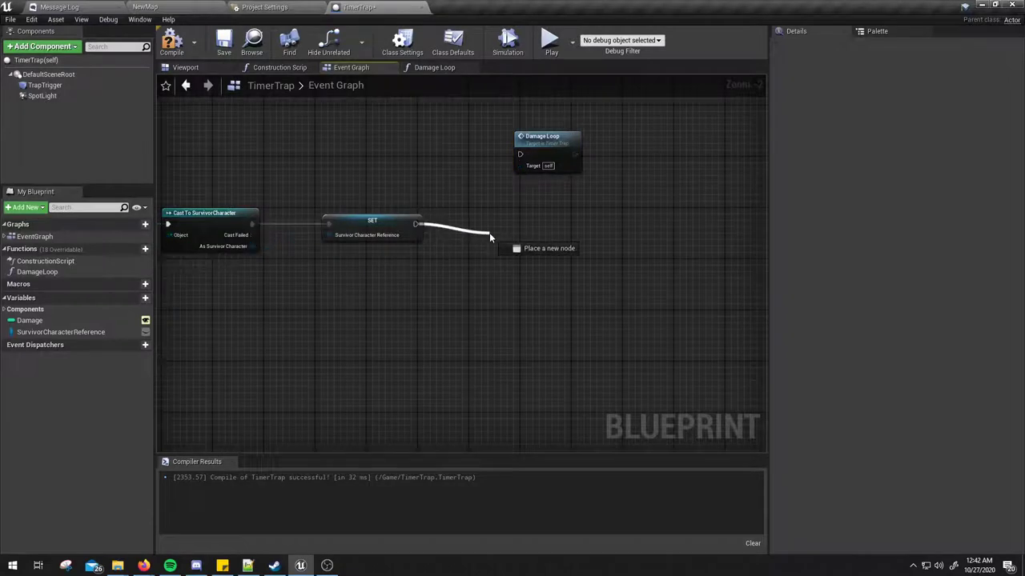
{"action": "type", "text": "timer fu"}
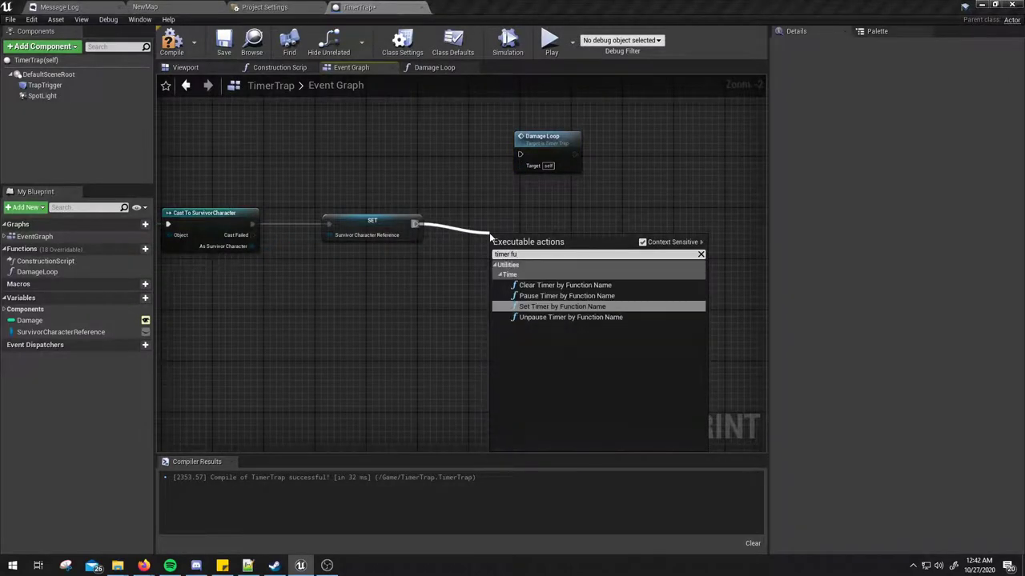
{"action": "left_click", "coordinate": [550, 308]}
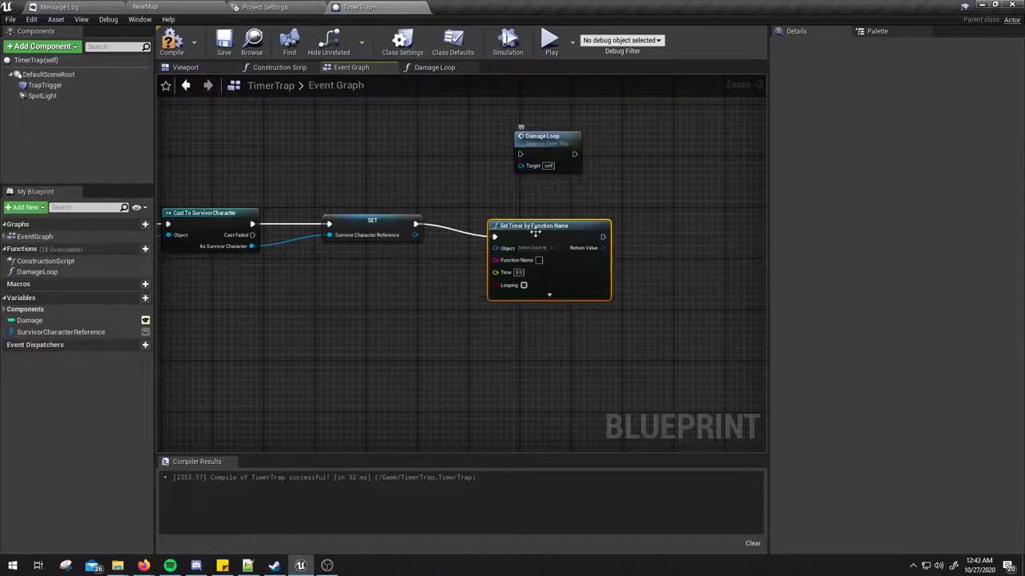
{"action": "left_click", "coordinate": [540, 260]}
{"action": "type", "text": "Damage"}
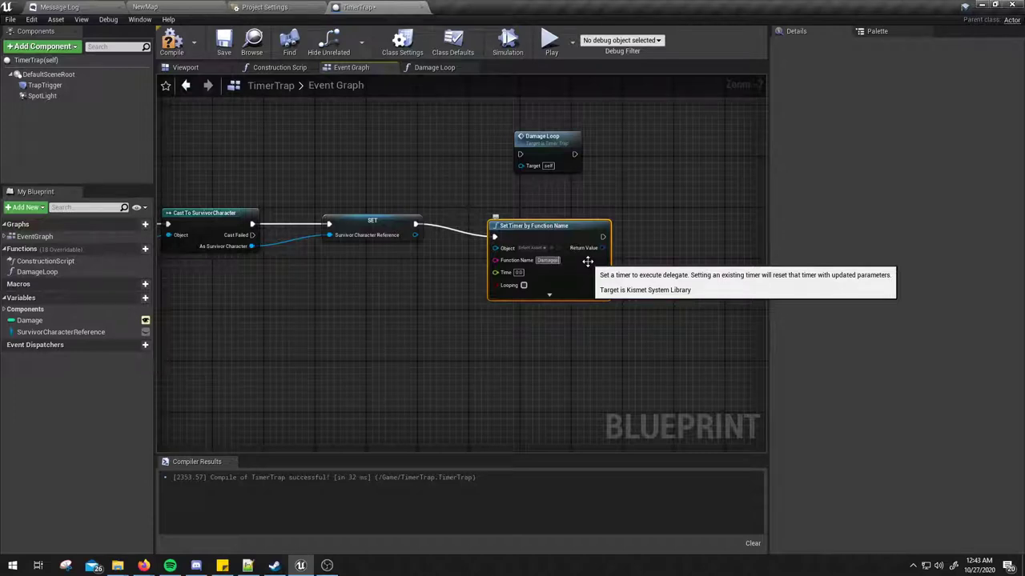
{"action": "type", "text": "oop"}
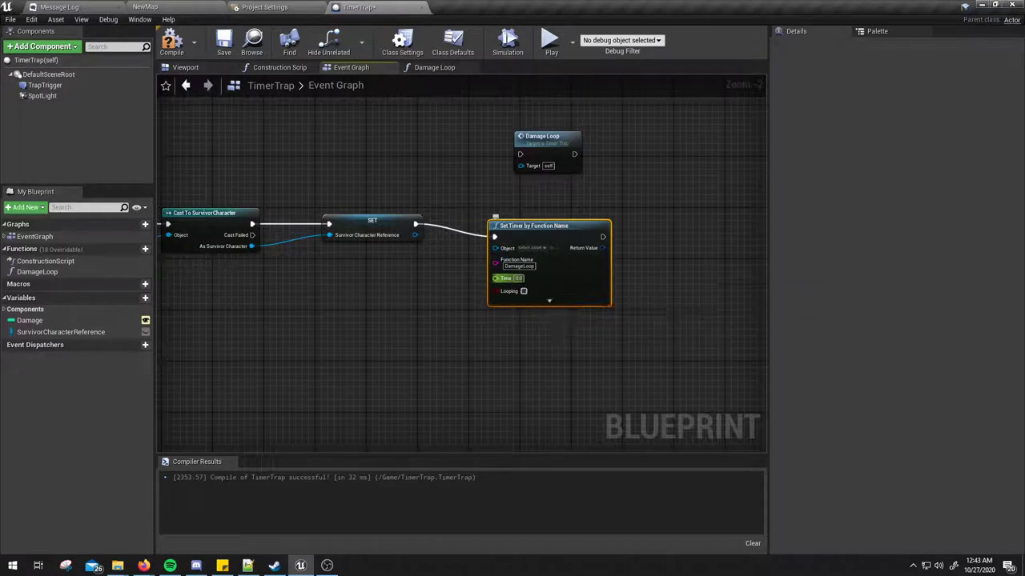
{"action": "left_click", "coordinate": [518, 278]}
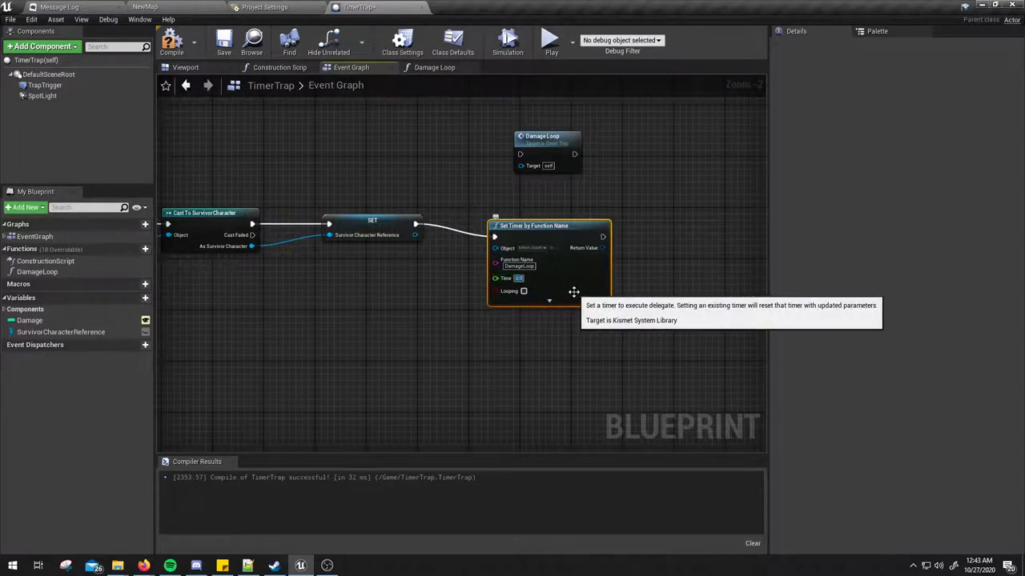
{"action": "type", "text": "1"}
{"action": "left_click", "coordinate": [523, 291]}
{"action": "left_click_drag", "start_coordinate": [554, 236], "coordinate": [586, 224]}
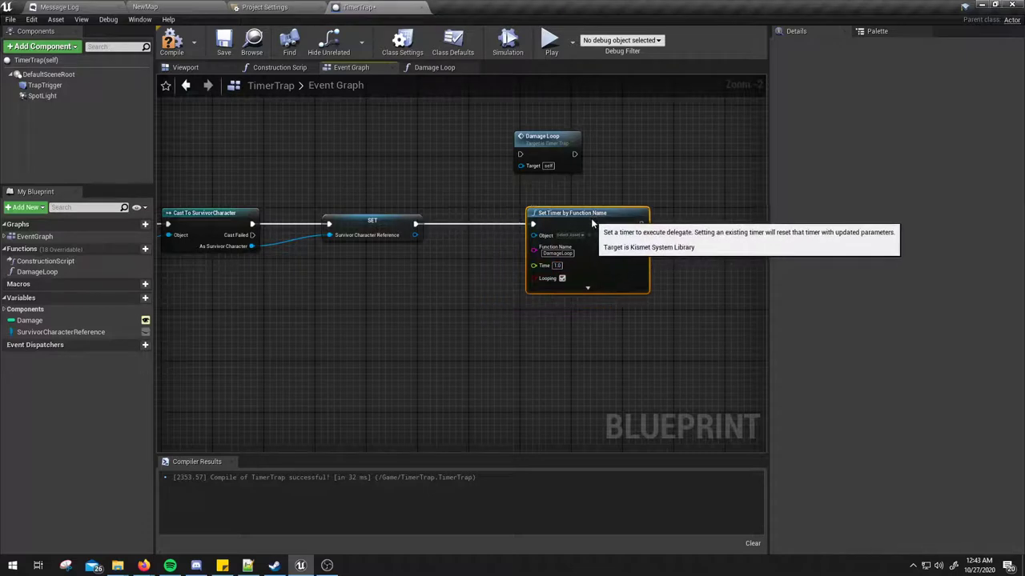
Move the unused Damage Loop node left and start a playtest
{"action": "left_click", "coordinate": [546, 141]}
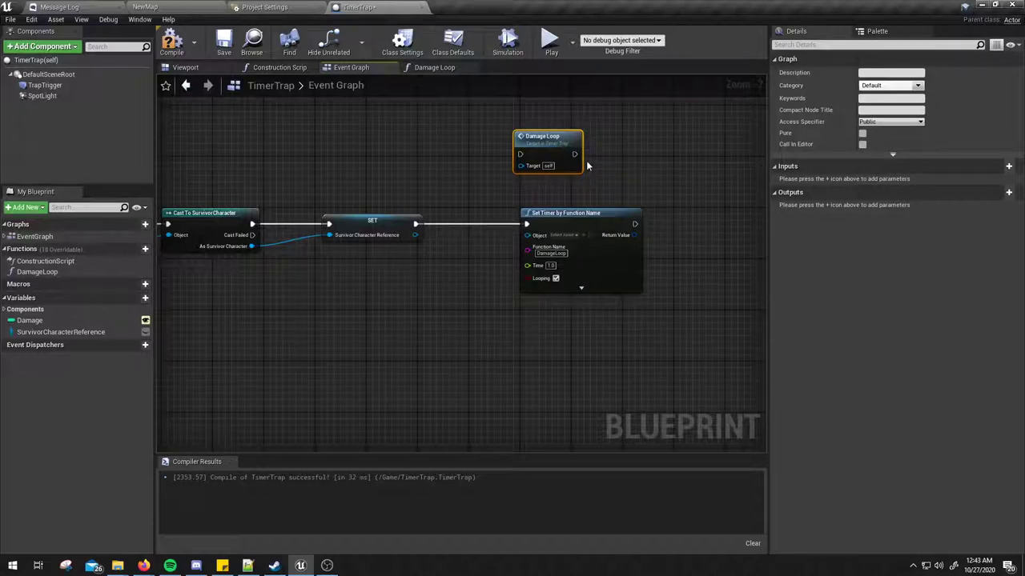
{"action": "left_click_drag", "start_coordinate": [552, 140], "coordinate": [449, 140]}
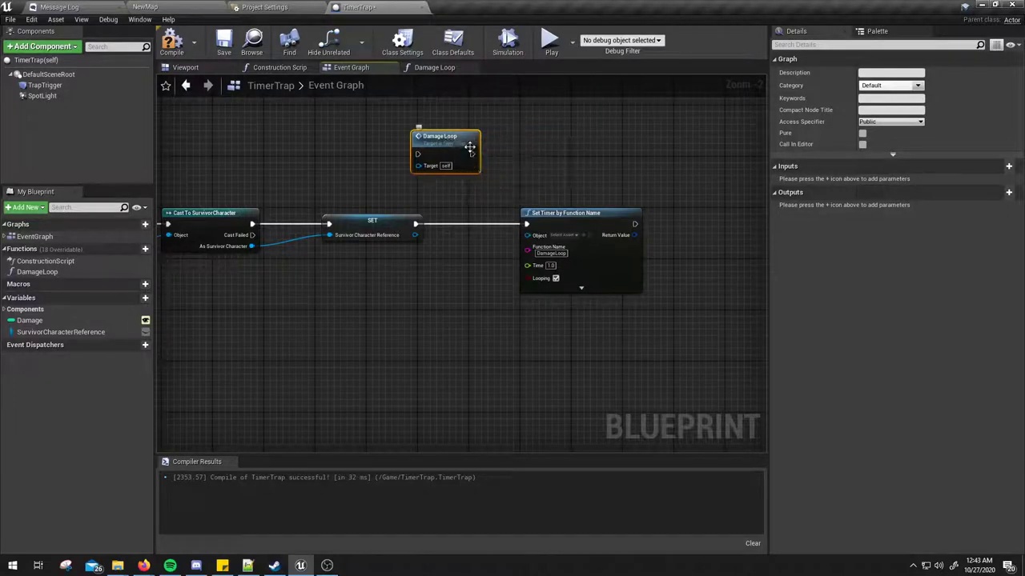
{"action": "left_click", "coordinate": [550, 42]}
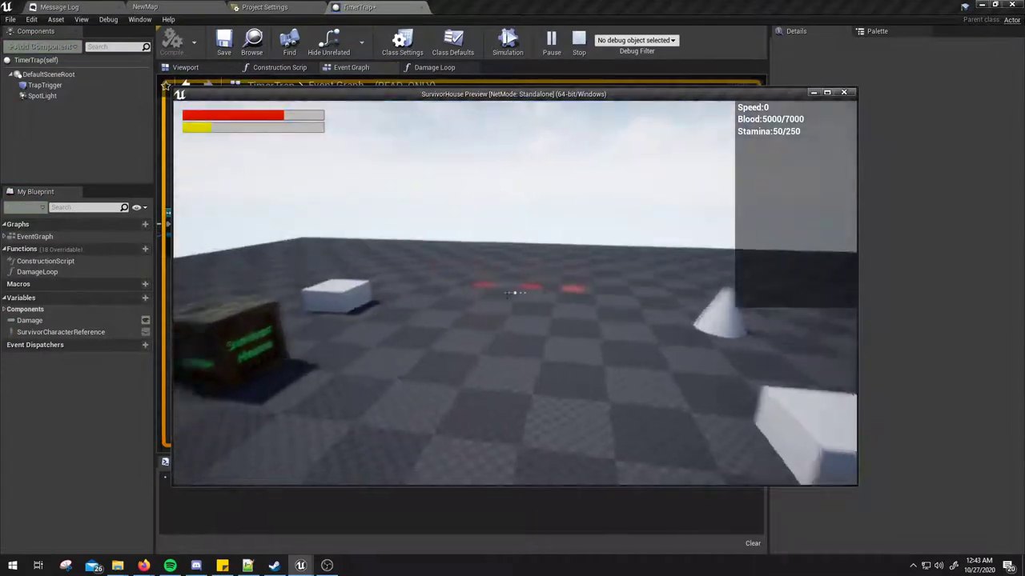
End the test, compile TimerTrap and tick Looping on the damage timer
{"action": "key", "text": "w"}
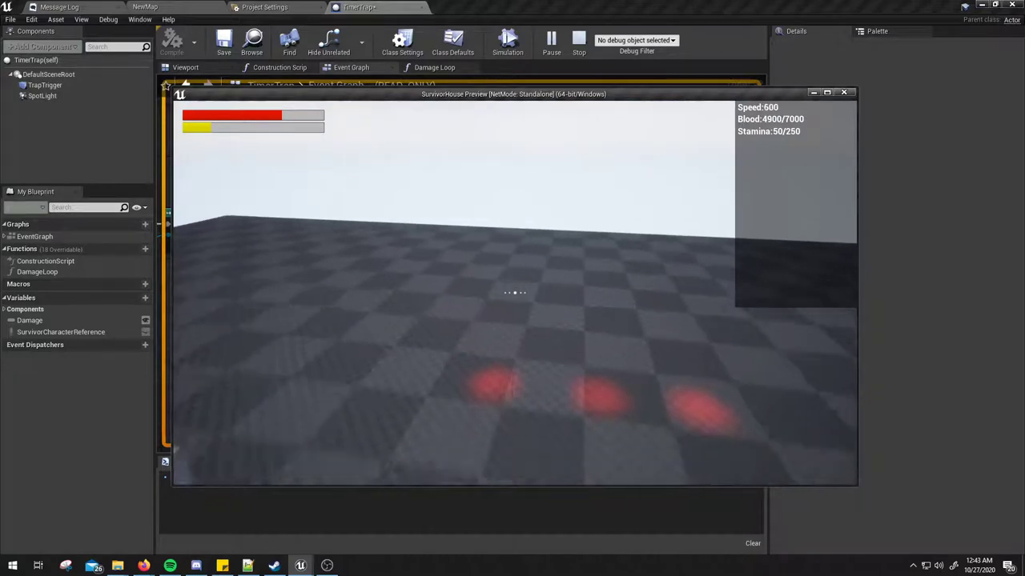
{"action": "key", "text": "Escape"}
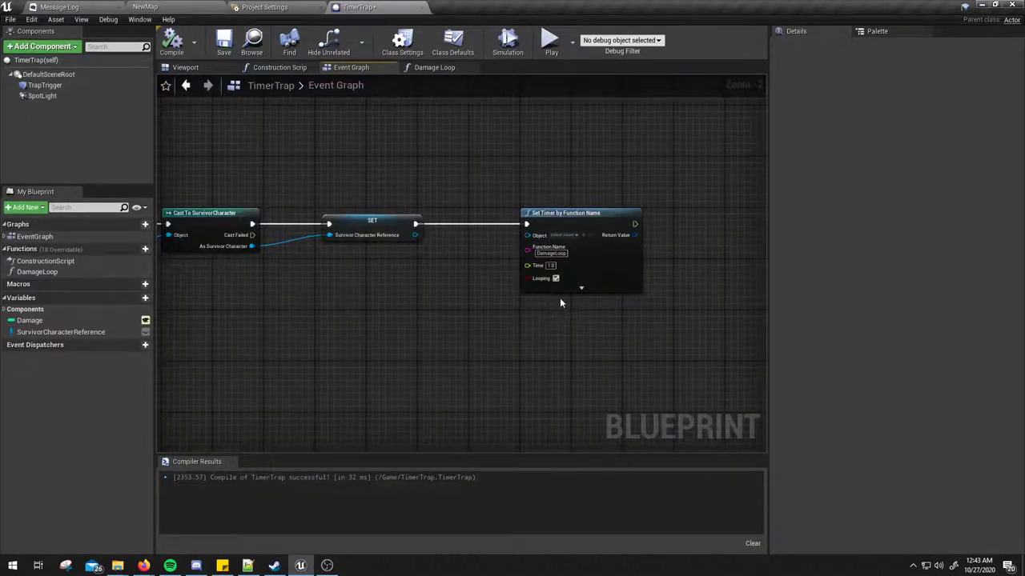
{"action": "left_click", "coordinate": [177, 46]}
{"action": "scroll", "coordinate": [570, 325], "scroll_direction": "up", "scroll_amount": 2}
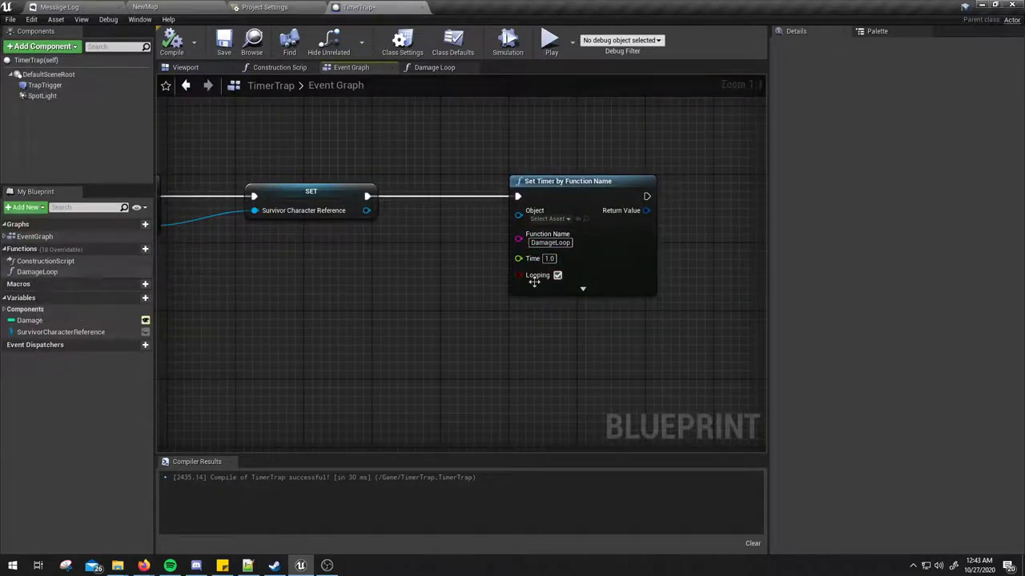
{"action": "left_click", "coordinate": [557, 275]}
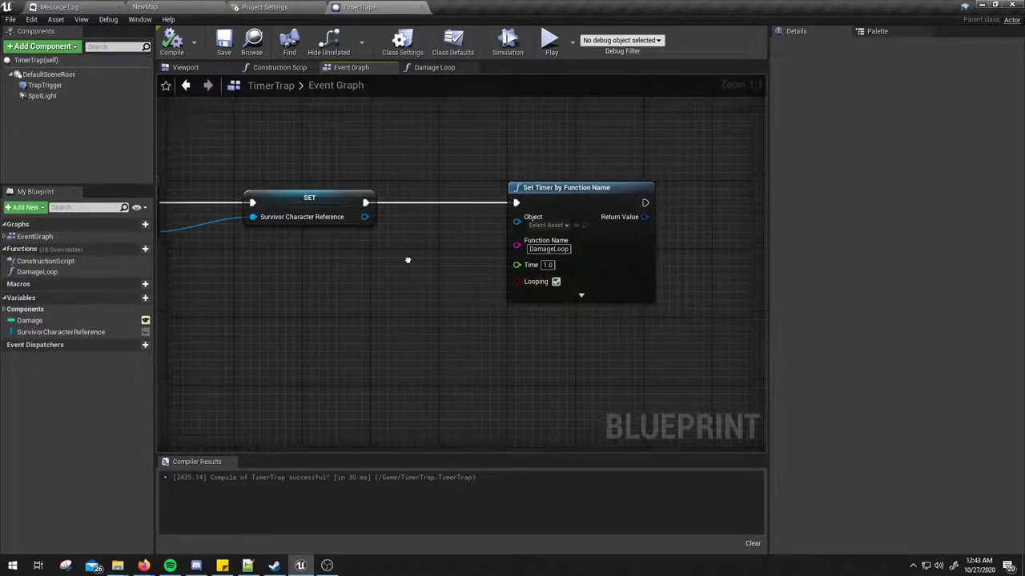
{"action": "right_click_drag", "start_coordinate": [409, 254], "coordinate": [393, 282]}
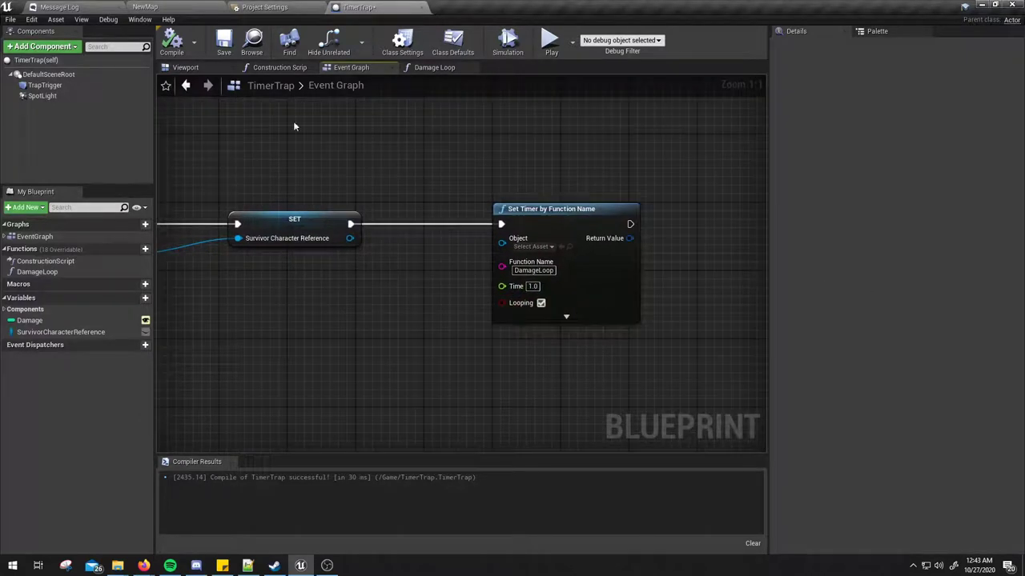
Playtest again, walking onto the trap to see Blood fall to 4900/7000
{"action": "left_click", "coordinate": [550, 41]}
{"action": "key", "text": "w"}
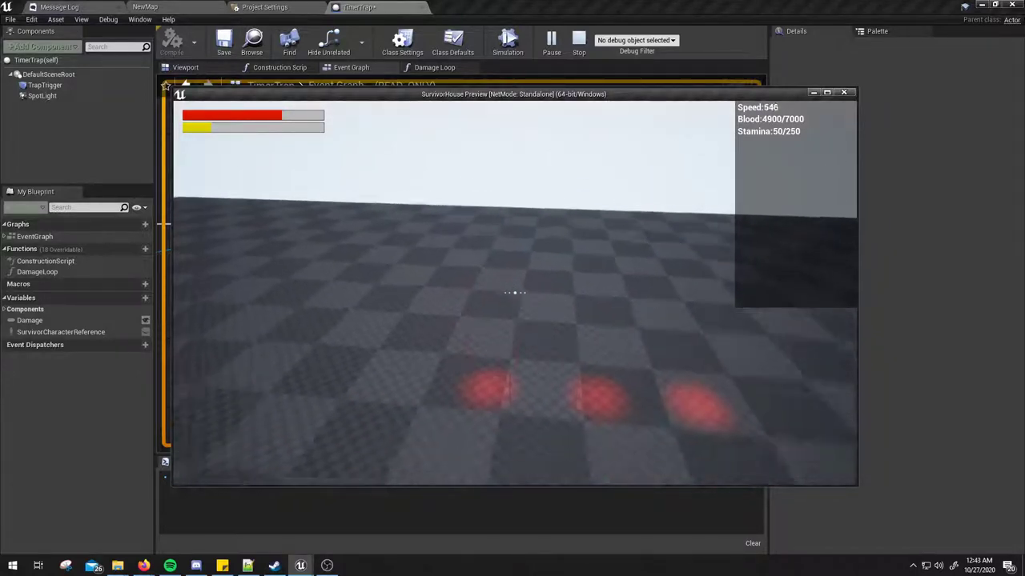
{"action": "key", "text": "Escape"}
{"action": "right_click_drag", "start_coordinate": [503, 371], "coordinate": [515, 325]}
Toggle the timer's Looping off and back on, then playtest the damage ticks
{"action": "right_click", "coordinate": [514, 325]}
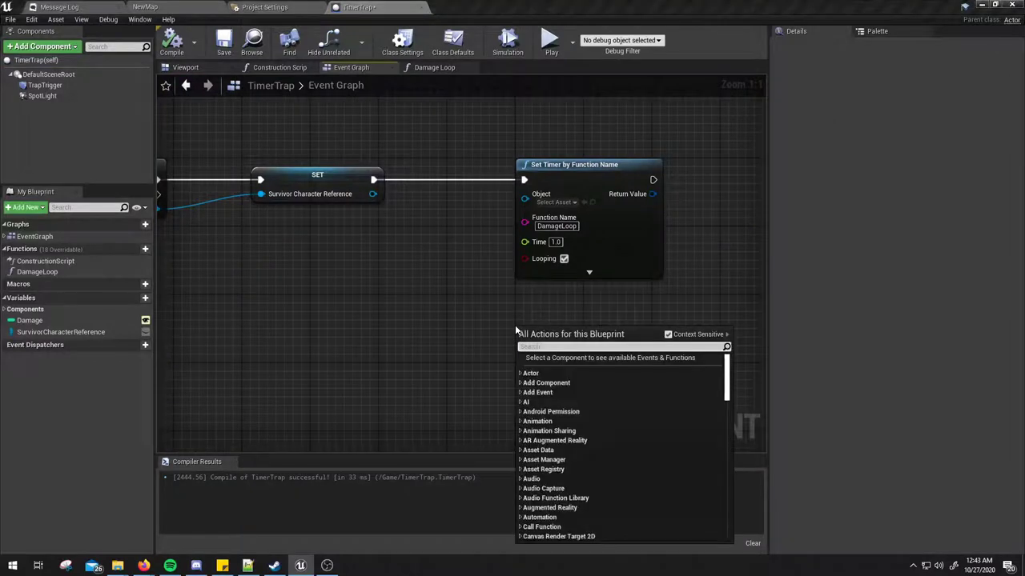
{"action": "type", "text": "timer fun"}
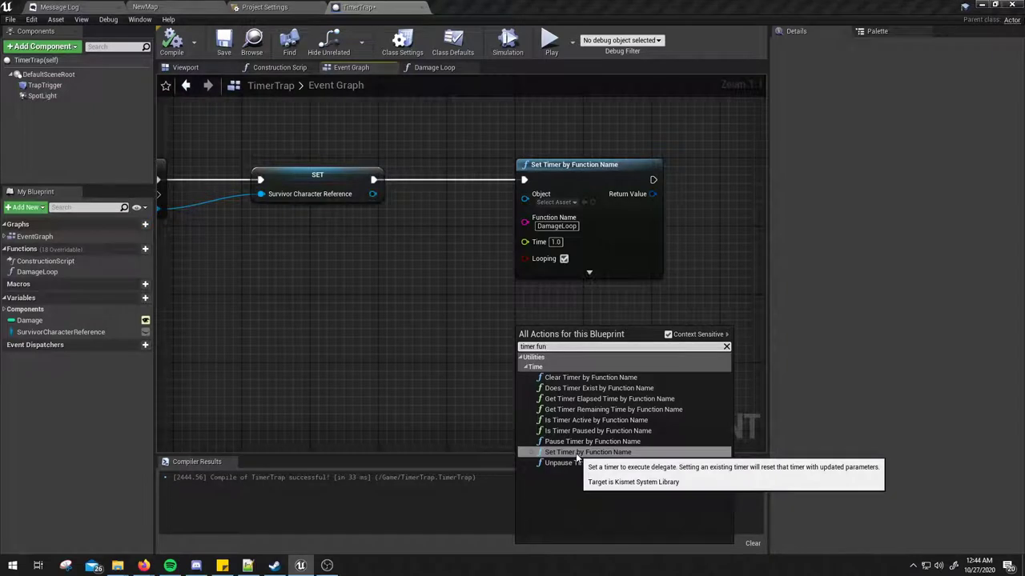
{"action": "left_click", "coordinate": [459, 341]}
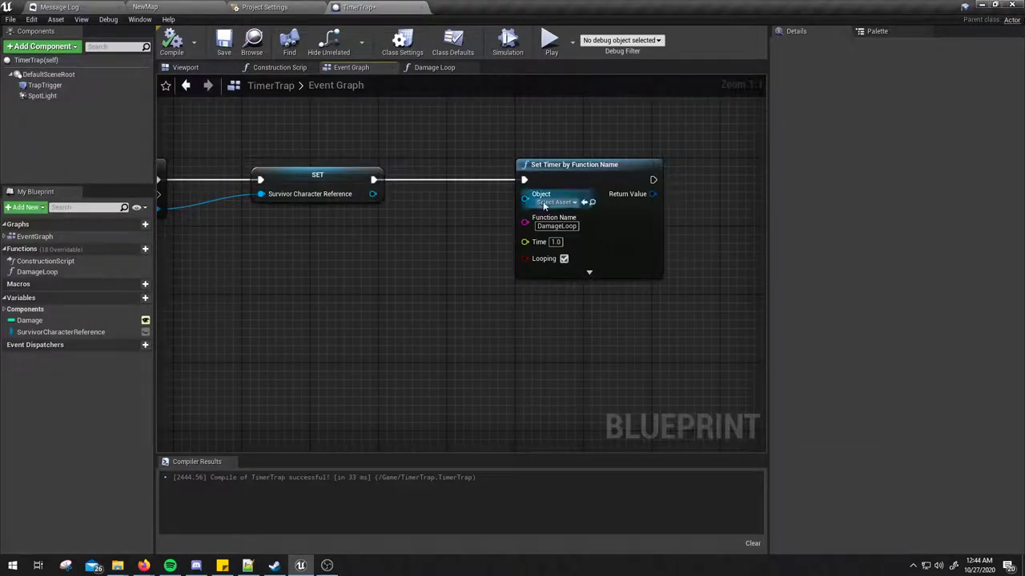
{"action": "left_click", "coordinate": [565, 259]}
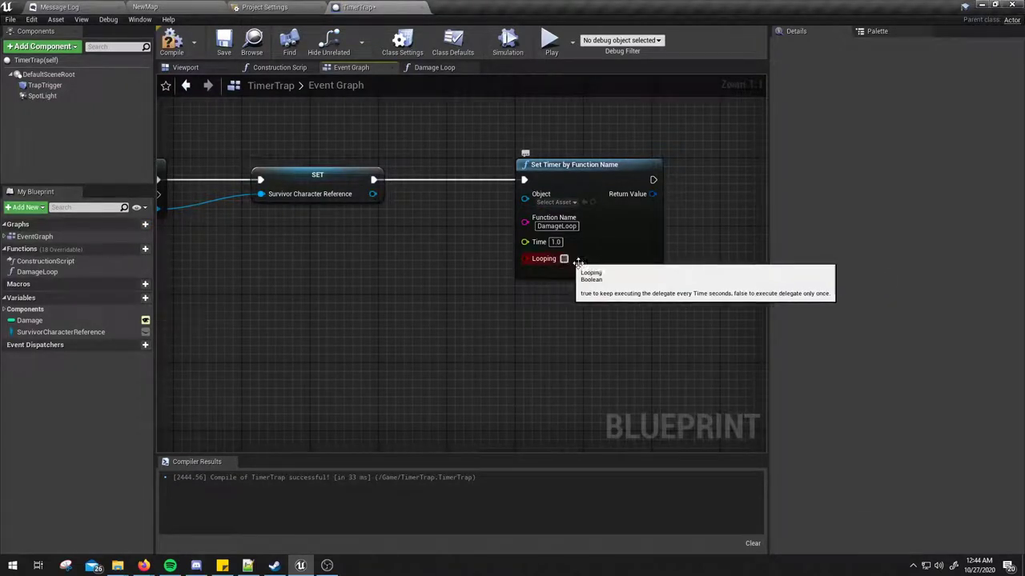
{"action": "left_click", "coordinate": [564, 258]}
{"action": "type", "text": "0"}
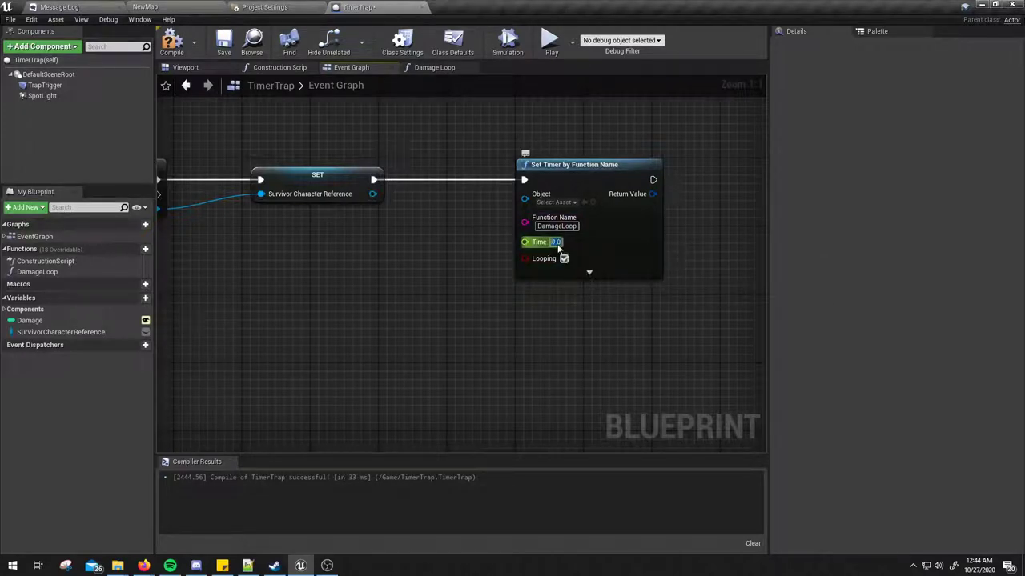
{"action": "left_click", "coordinate": [550, 40]}
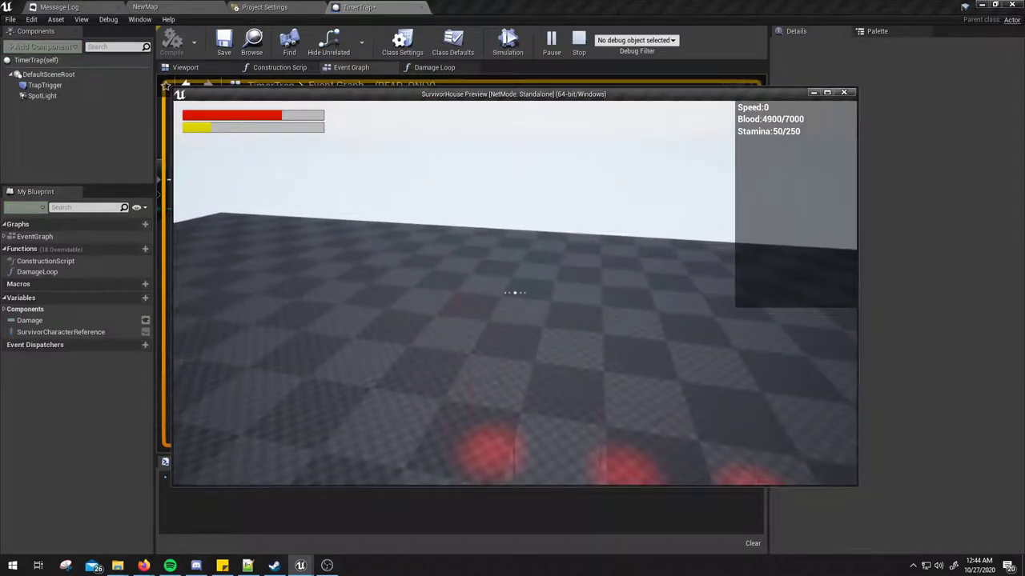
{"action": "key", "text": "s"}
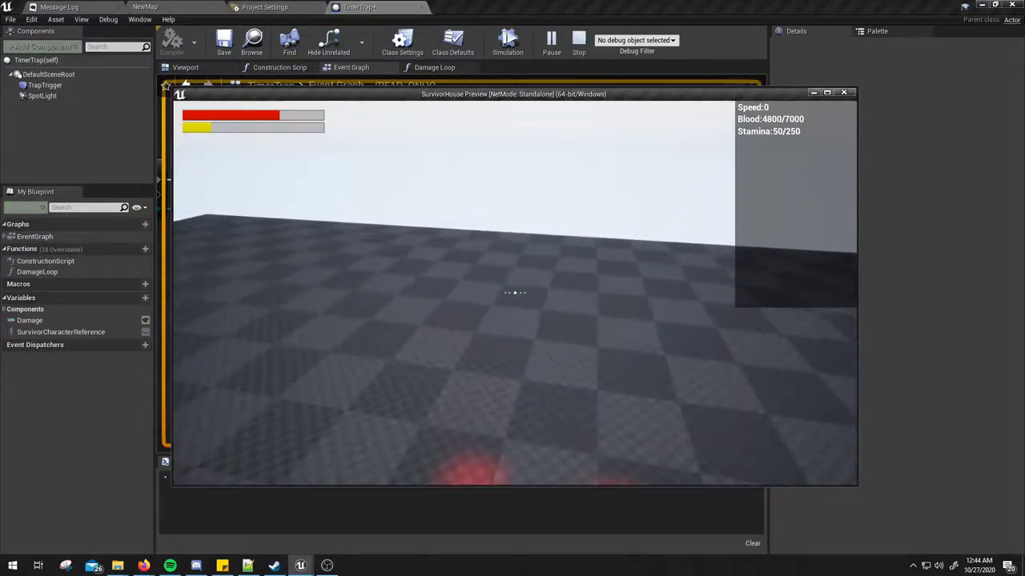
{"action": "key", "text": "Escape"}
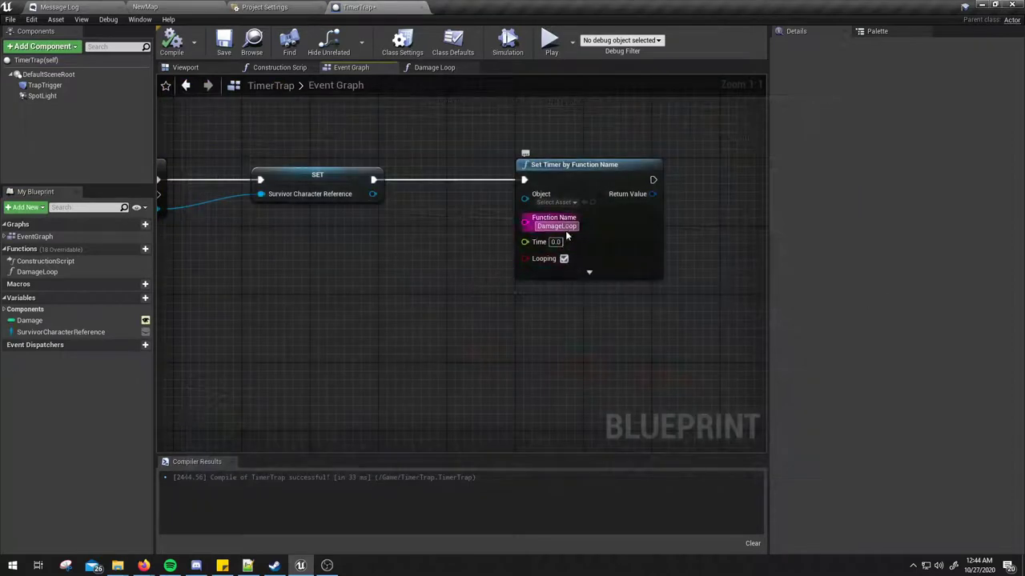
Set the damage timer's Time to 1 second
{"action": "left_click", "coordinate": [555, 242]}
{"action": "type", "text": "1"}
{"action": "key", "text": "Return"}
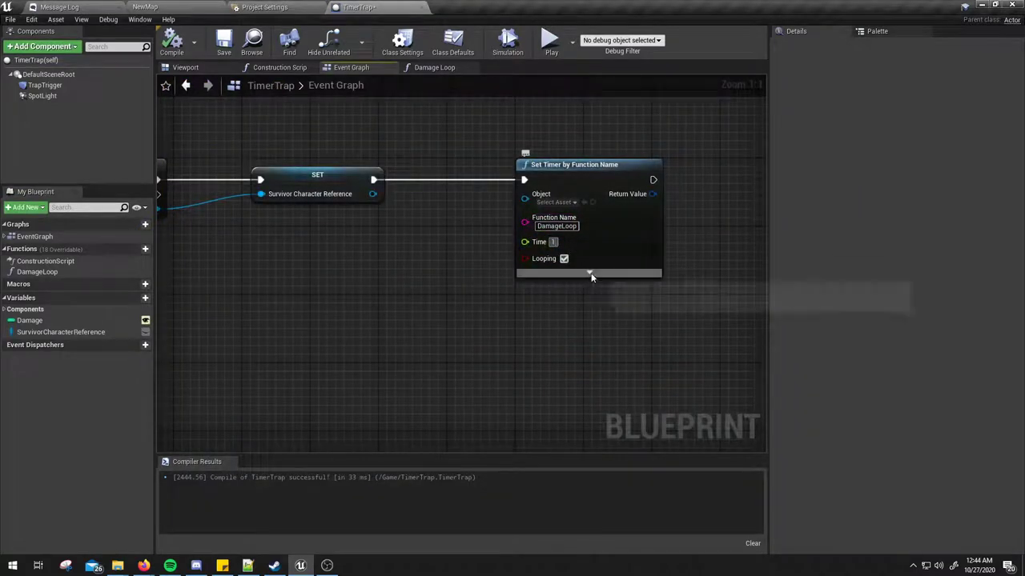
{"action": "left_click", "coordinate": [590, 274]}
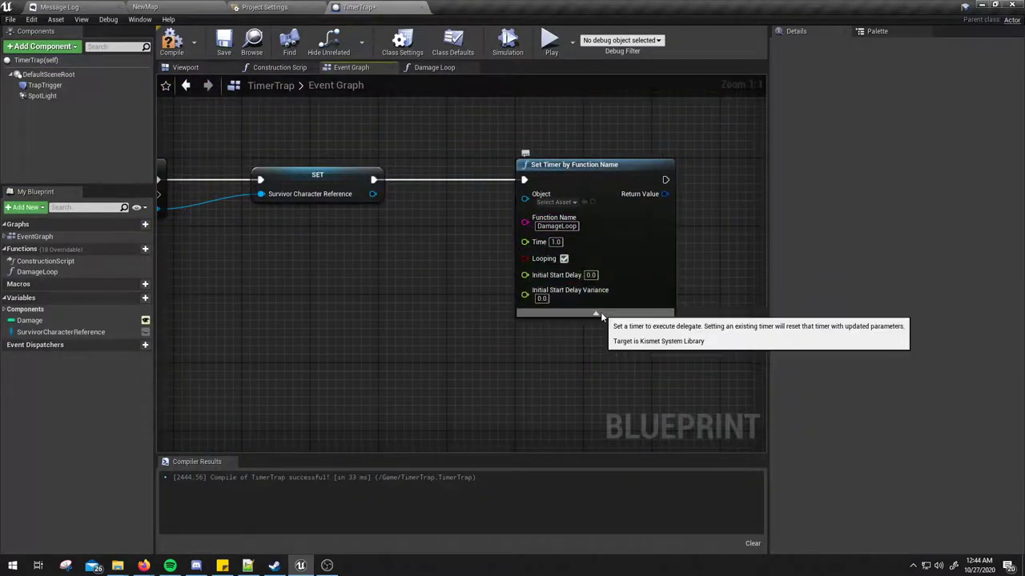
{"action": "left_click", "coordinate": [597, 313]}
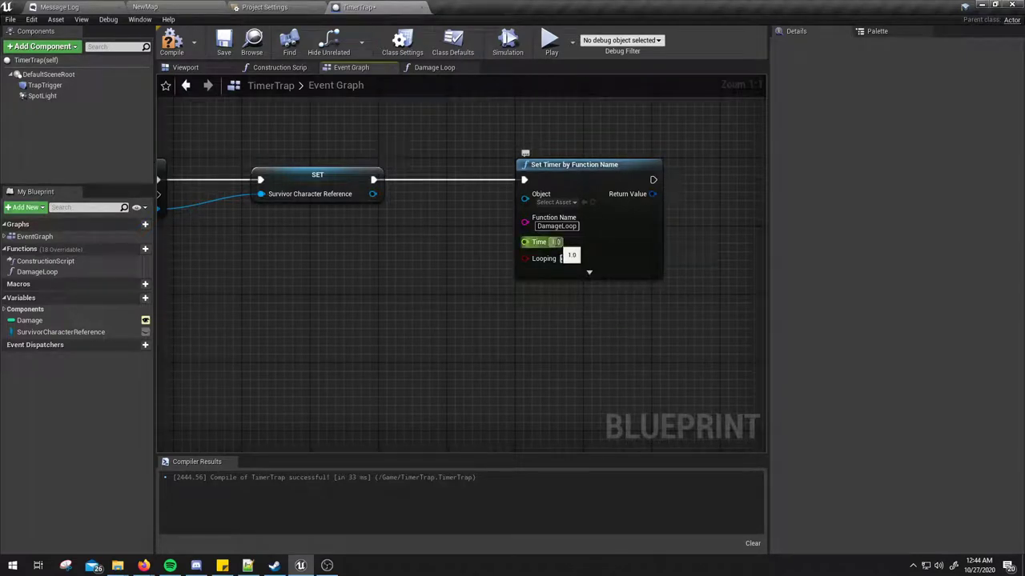
{"action": "left_click", "coordinate": [563, 258]}
Compile and save TimerTrap, then switch back to the NewMap level
{"action": "right_click_drag", "start_coordinate": [343, 259], "coordinate": [499, 286]}
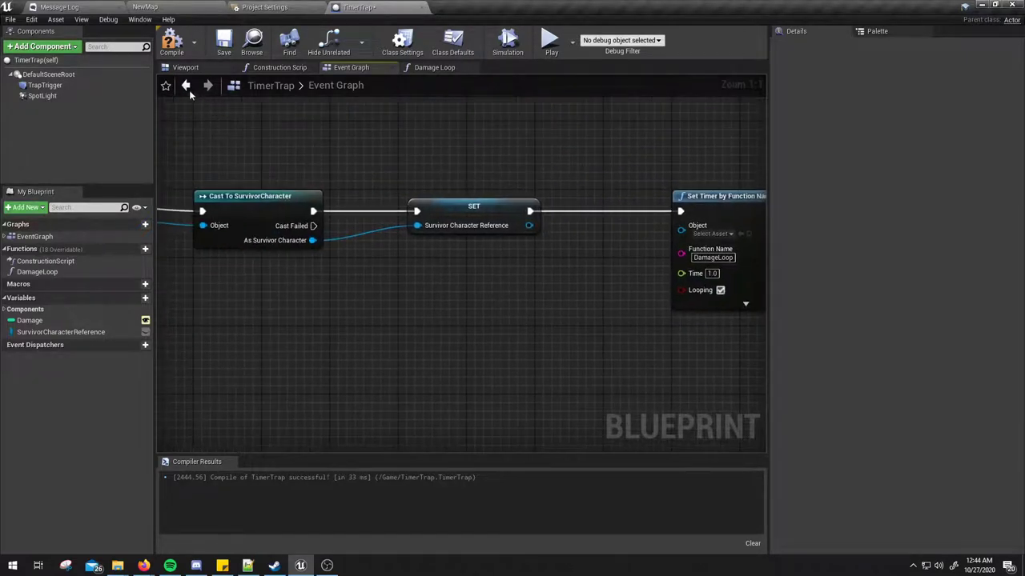
{"action": "scroll", "coordinate": [416, 200], "scroll_direction": "down", "scroll_amount": 3}
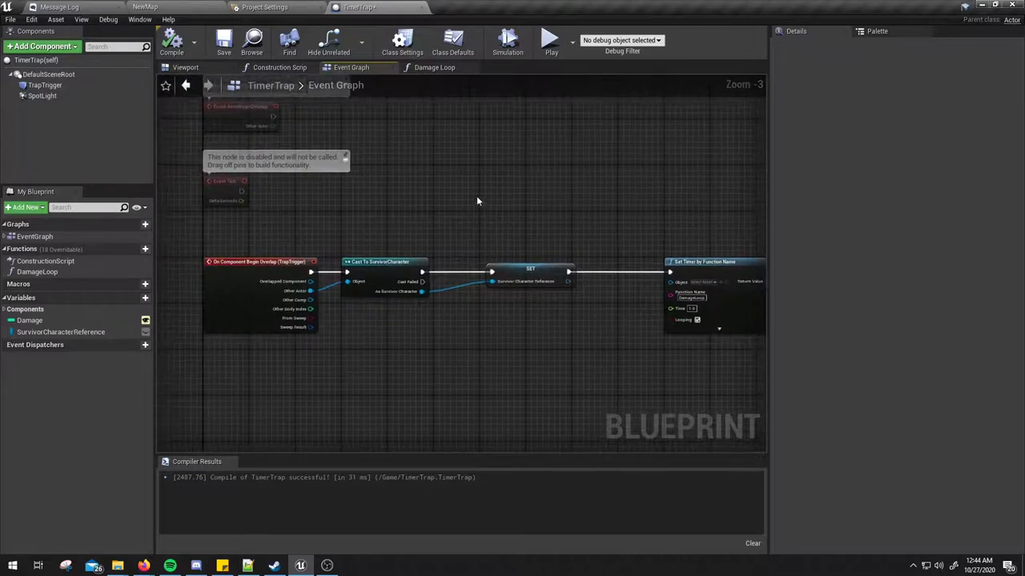
{"action": "left_click", "coordinate": [171, 40]}
{"action": "left_click", "coordinate": [224, 40]}
{"action": "scroll", "coordinate": [676, 235], "scroll_direction": "up", "scroll_amount": 3}
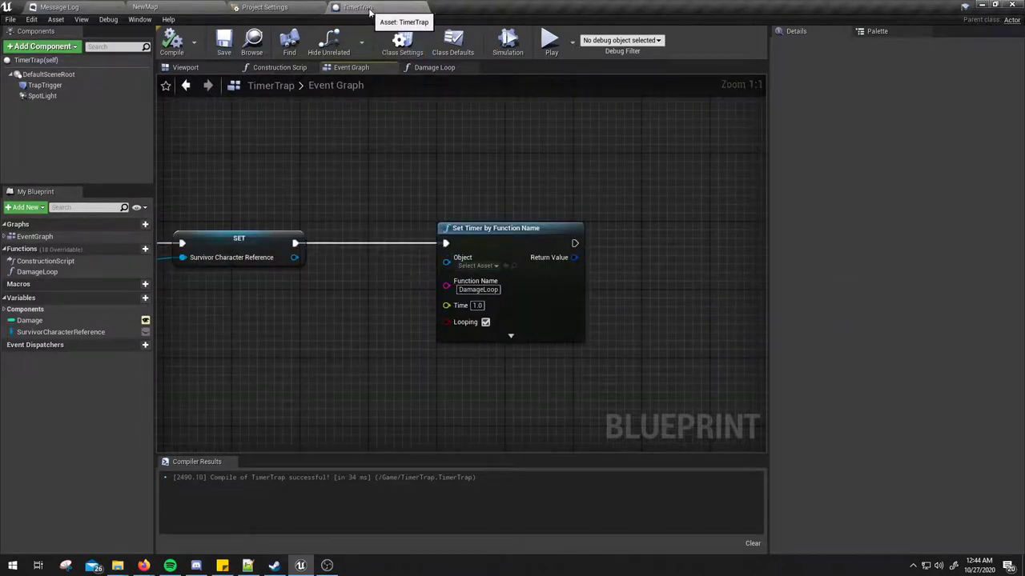
{"action": "left_click", "coordinate": [170, 8]}
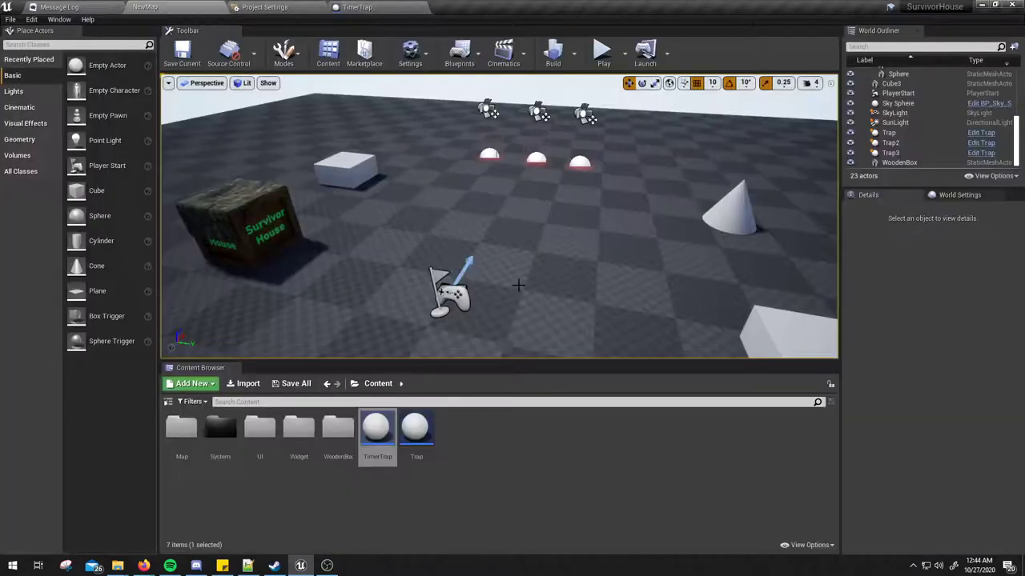
Delete the three old traps, Trap, Trap2 and Trap3, from the level
{"action": "left_click", "coordinate": [490, 146]}
{"action": "key", "text": "Delete"}
{"action": "left_click", "coordinate": [538, 113]}
{"action": "key", "text": "Delete"}
{"action": "left_click", "coordinate": [587, 117]}
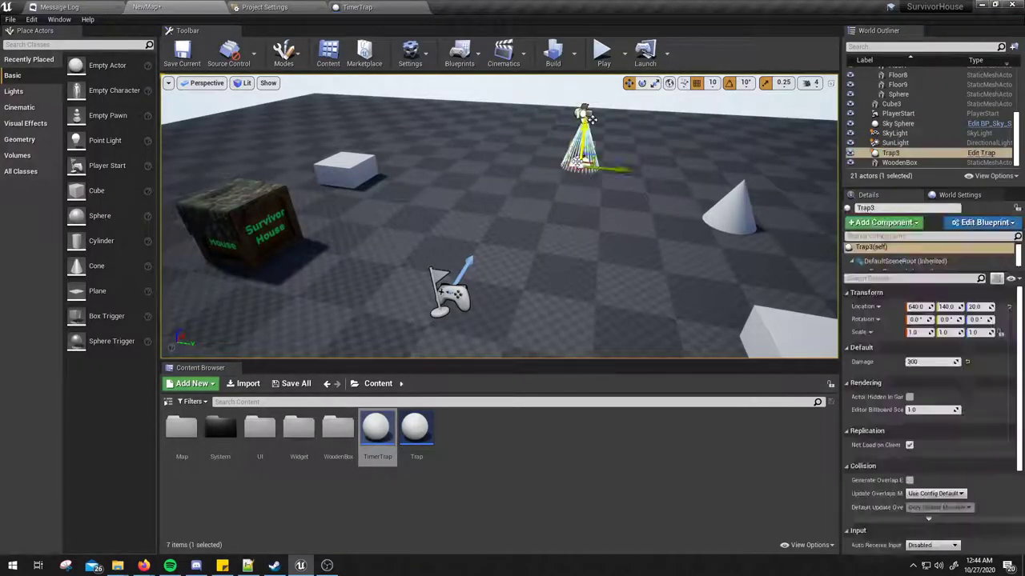
{"action": "key", "text": "Delete"}
Place a TimerTrap on the floor and playtest it, watching Blood drain to 2900/7000
{"action": "left_click_drag", "start_coordinate": [377, 430], "coordinate": [541, 114]}
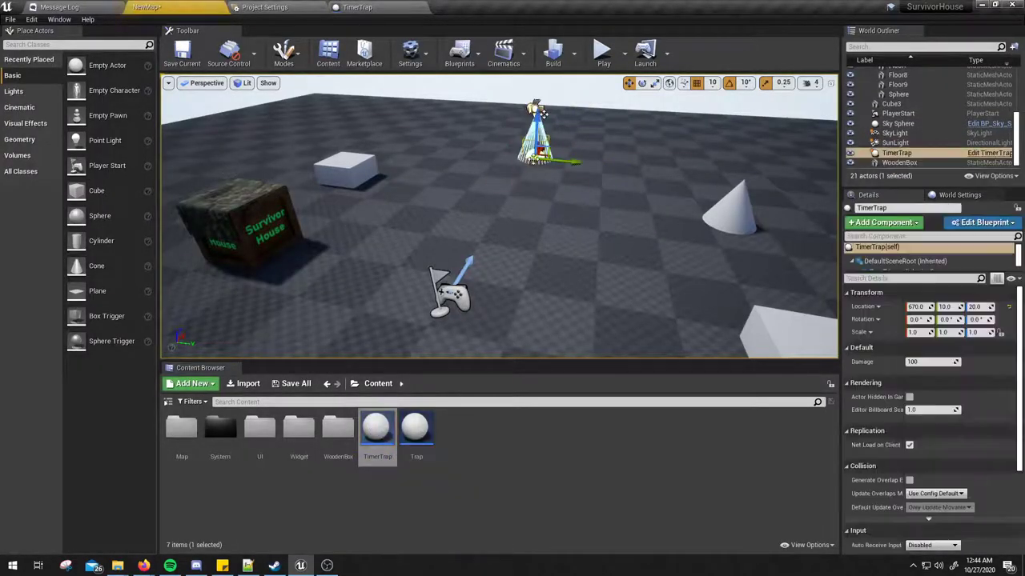
{"action": "left_click", "coordinate": [602, 53]}
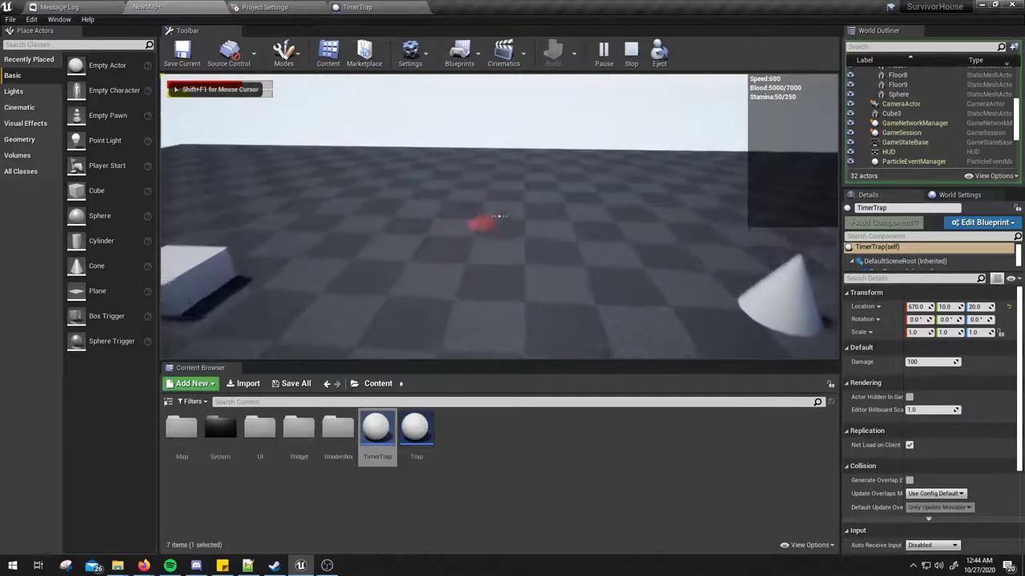
{"action": "key", "text": "w"}
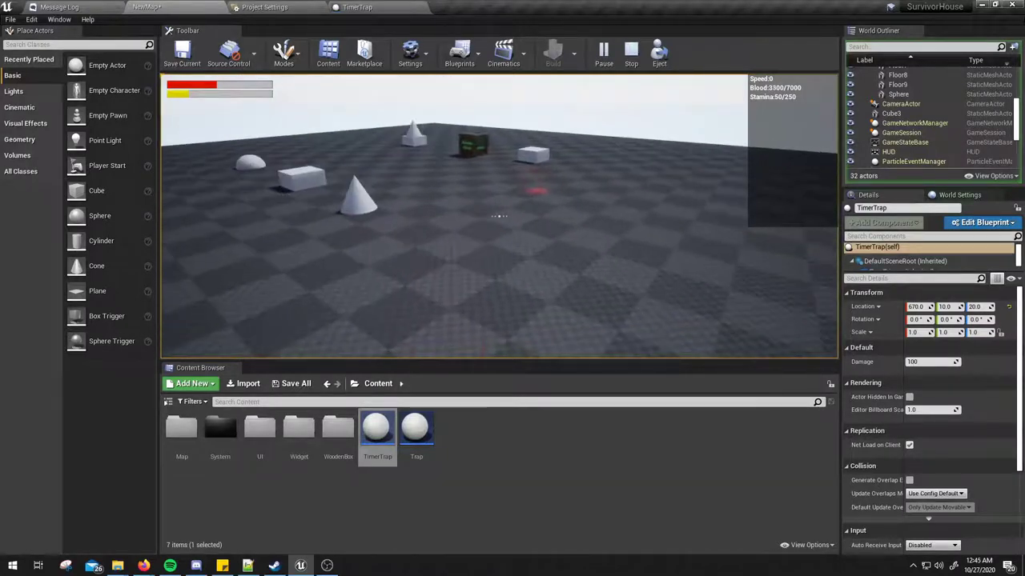
{"action": "key", "text": "w"}
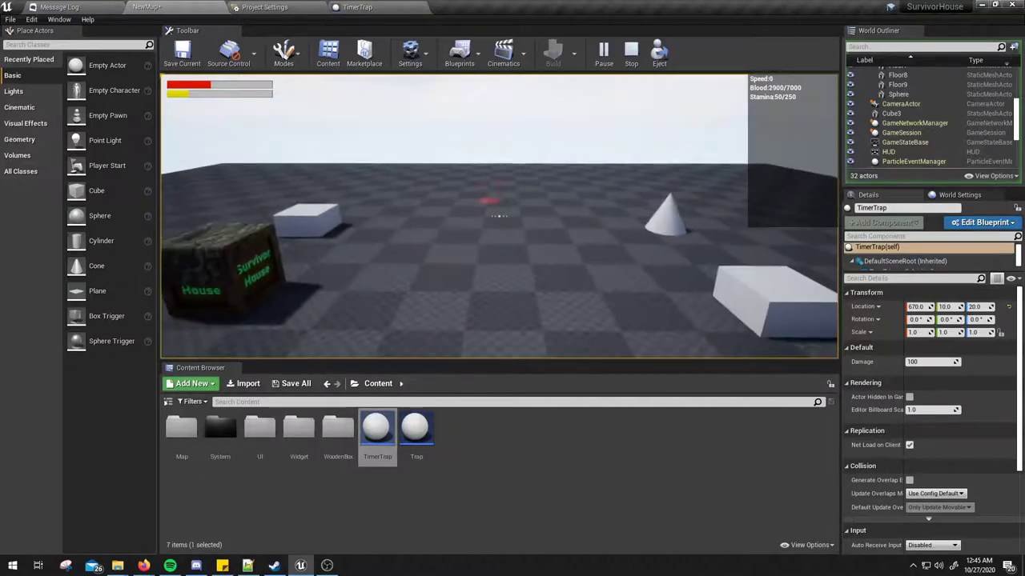
{"action": "key", "text": "Escape"}
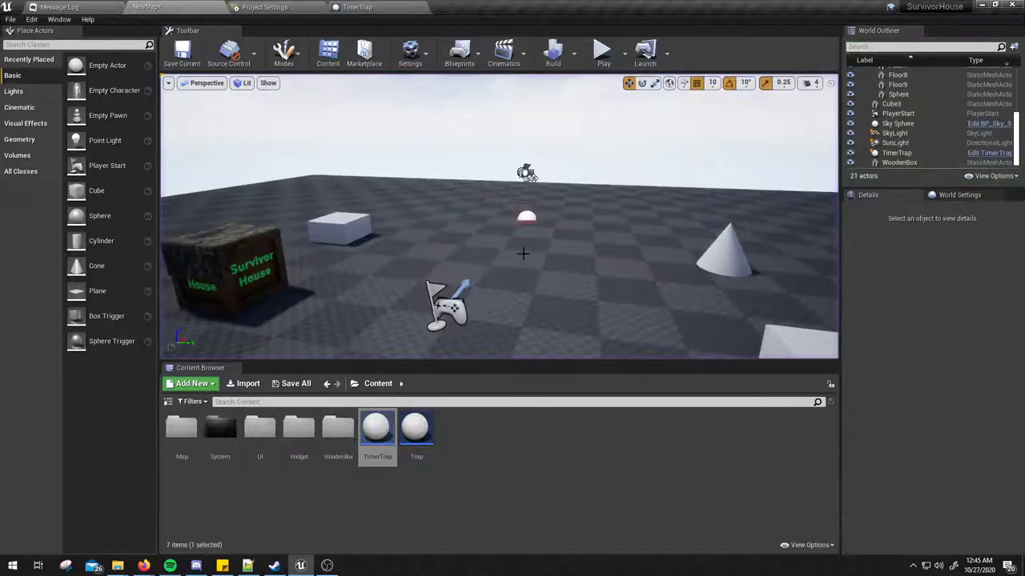
Back in the TimerTrap blueprint, add a new variable named DamageCount
{"action": "left_click", "coordinate": [358, 7]}
{"action": "right_click_drag", "start_coordinate": [414, 369], "coordinate": [435, 362]}
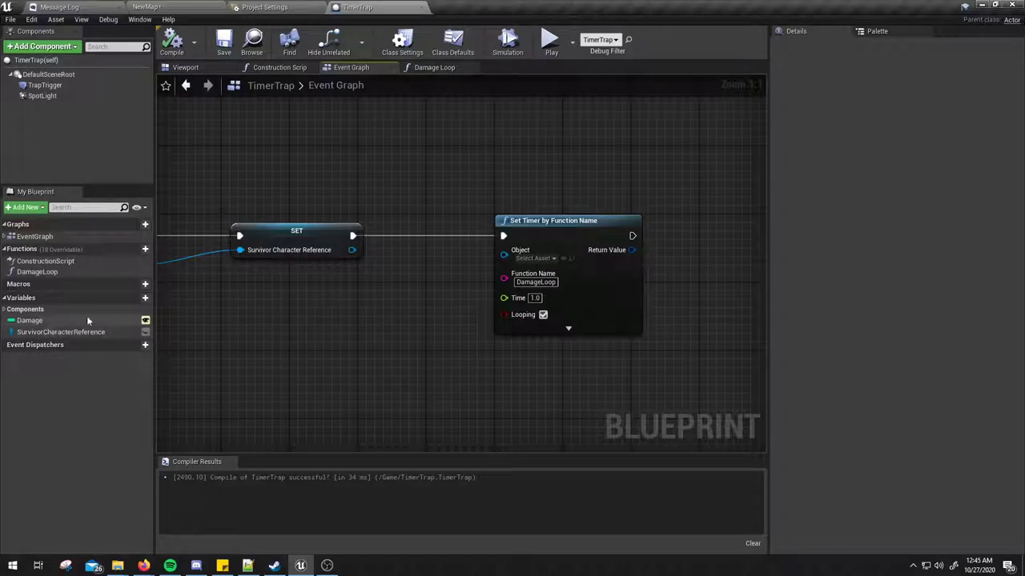
{"action": "left_click", "coordinate": [136, 299]}
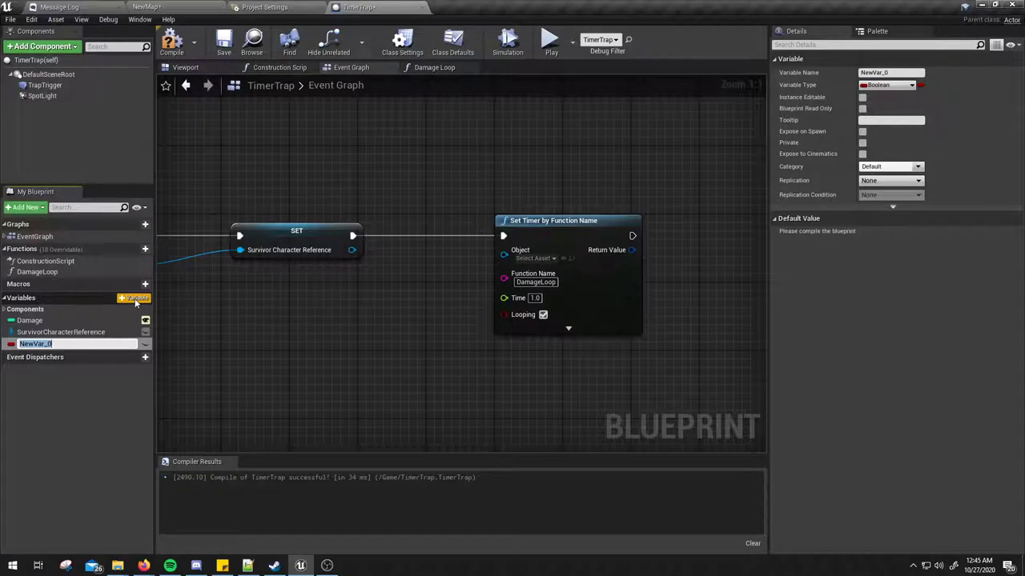
{"action": "type", "text": "DamageCoun"}
{"action": "type", "text": "t"}
{"action": "key", "text": "Return"}
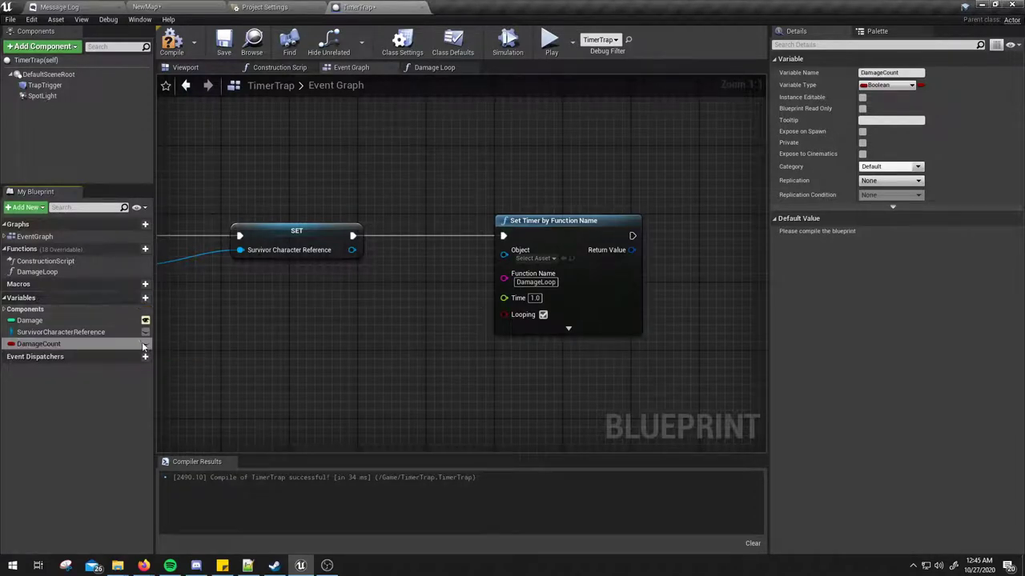
Make DamageCount an instance-editable Integer, compile so it defaults to 0, and add another variable
{"action": "left_click", "coordinate": [145, 343]}
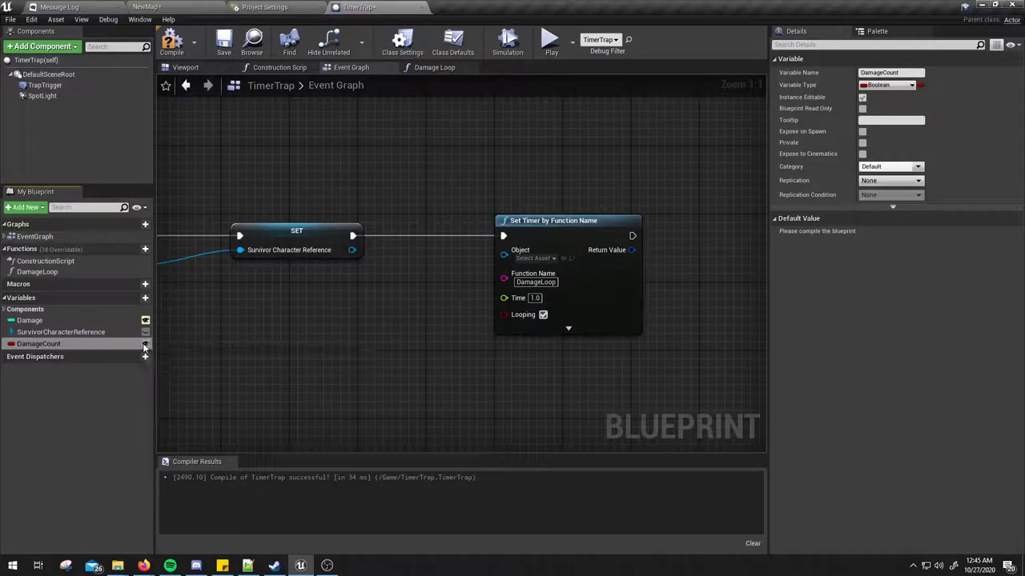
{"action": "left_click", "coordinate": [880, 84]}
{"action": "left_click", "coordinate": [812, 132]}
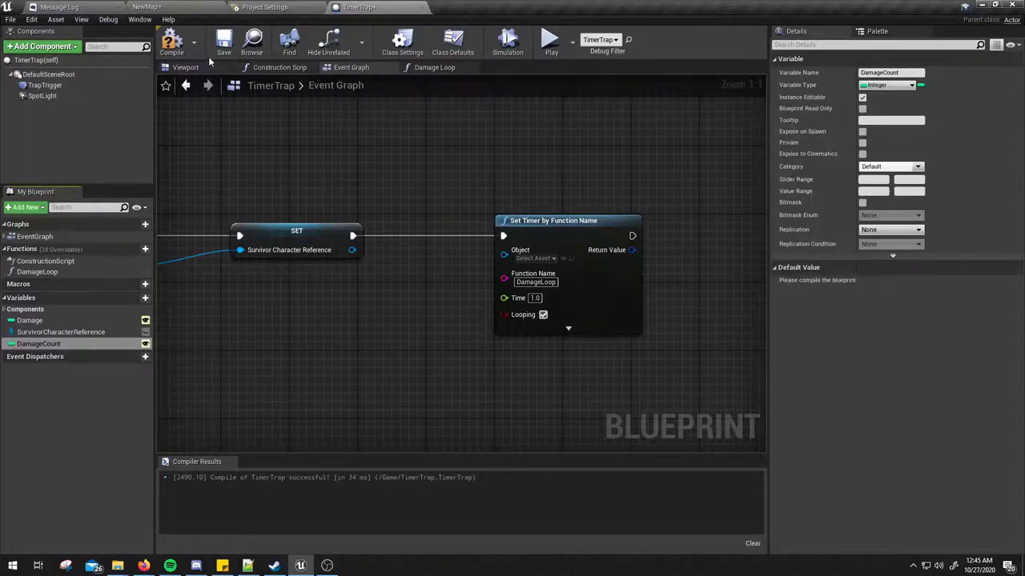
{"action": "left_click", "coordinate": [177, 44]}
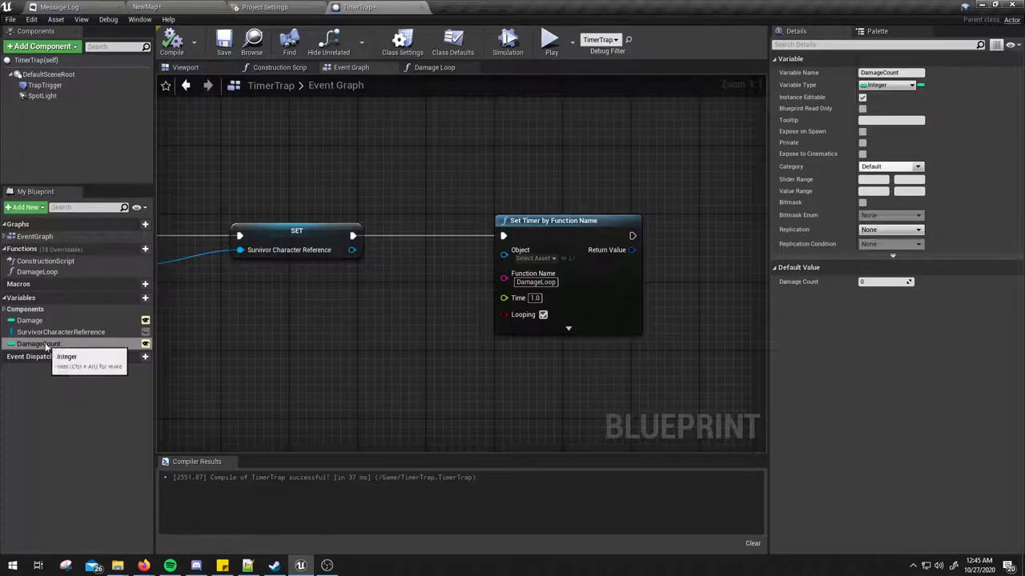
{"action": "left_click_drag", "start_coordinate": [45, 347], "coordinate": [44, 347]}
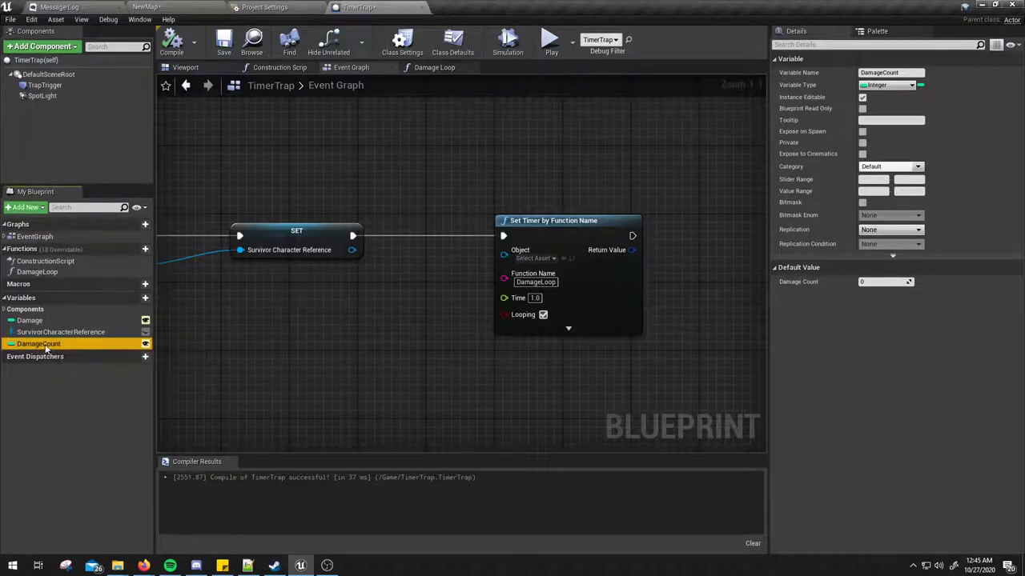
{"action": "left_click", "coordinate": [128, 299]}
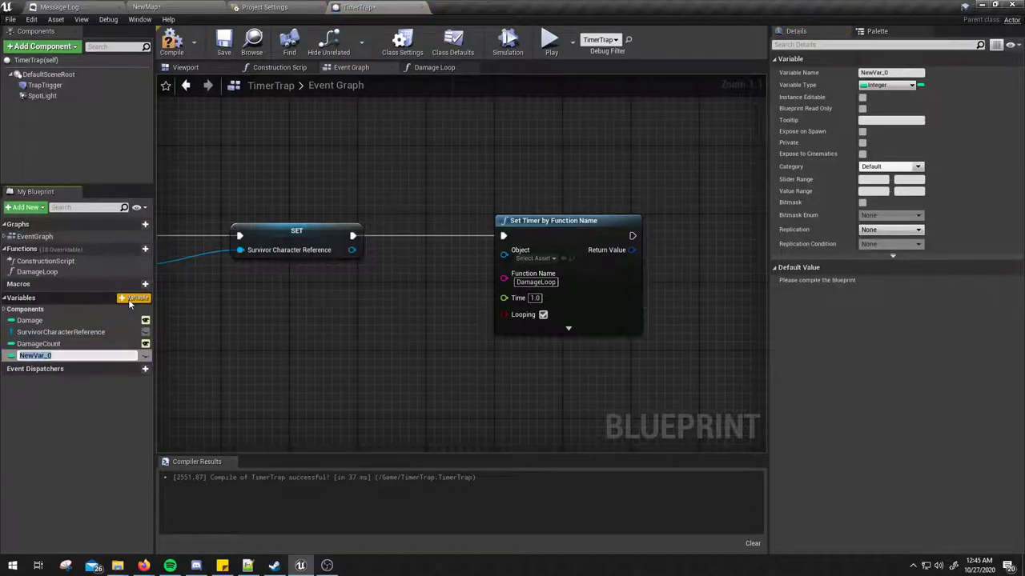
Name the new variable DamageCurrentCount, make it instance editable, and compile with F7
{"action": "type", "text": "Dama"}
{"action": "type", "text": "ge"}
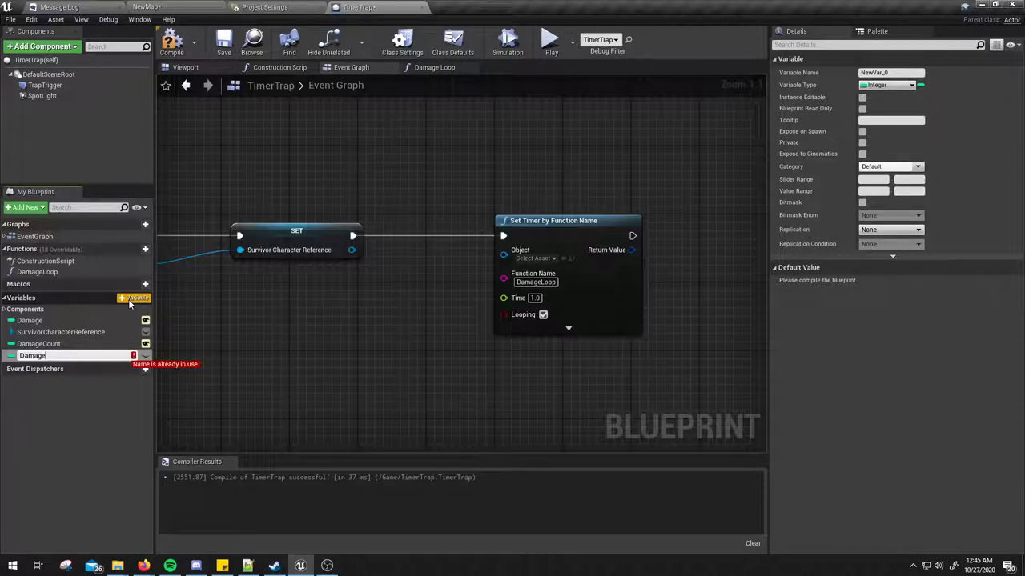
{"action": "type", "text": "Cu"}
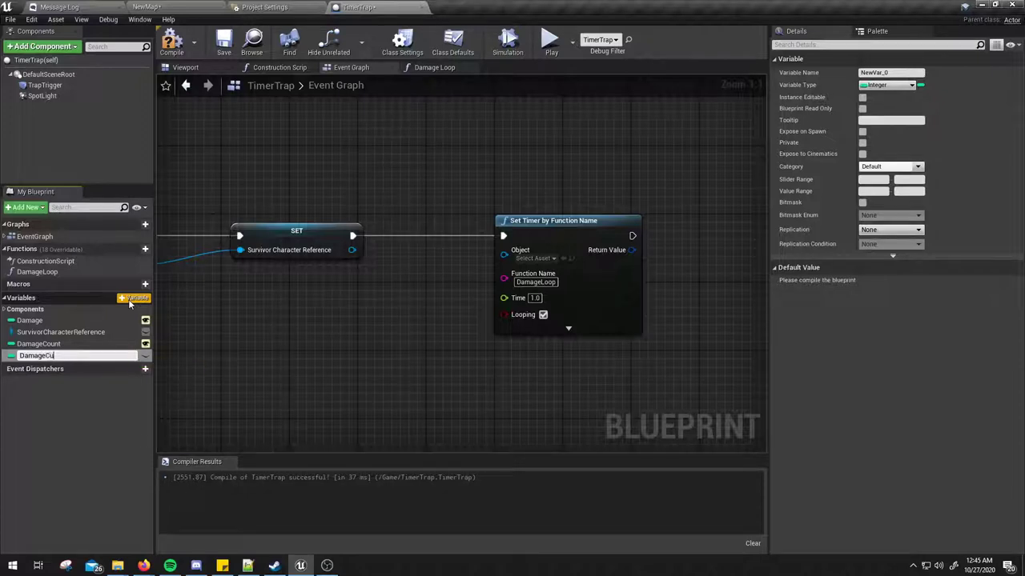
{"action": "type", "text": "rrentCount"}
{"action": "key", "text": "Return"}
{"action": "left_click", "coordinate": [145, 356]}
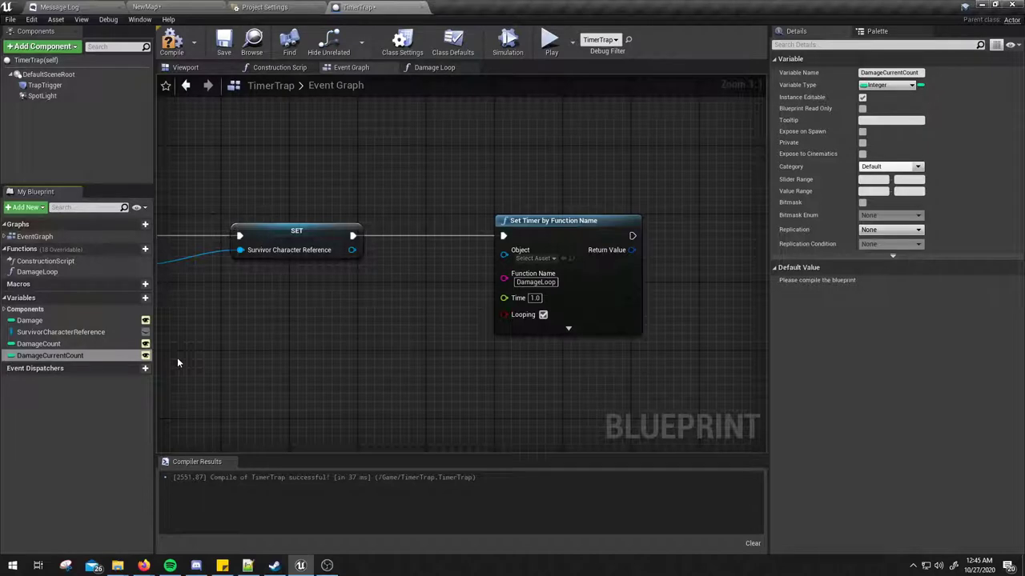
{"action": "left_click", "coordinate": [96, 344]}
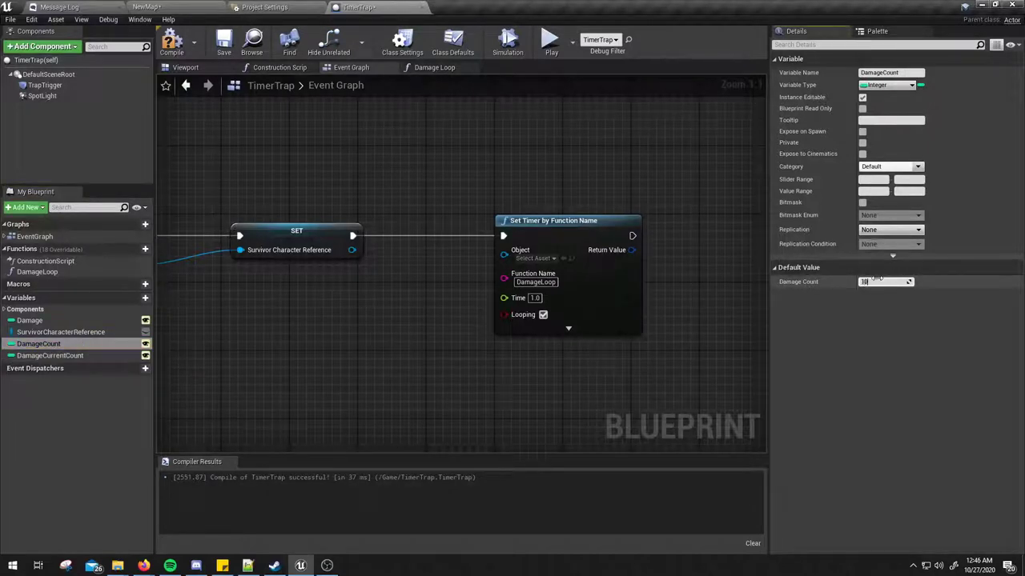
{"action": "left_click", "coordinate": [50, 357]}
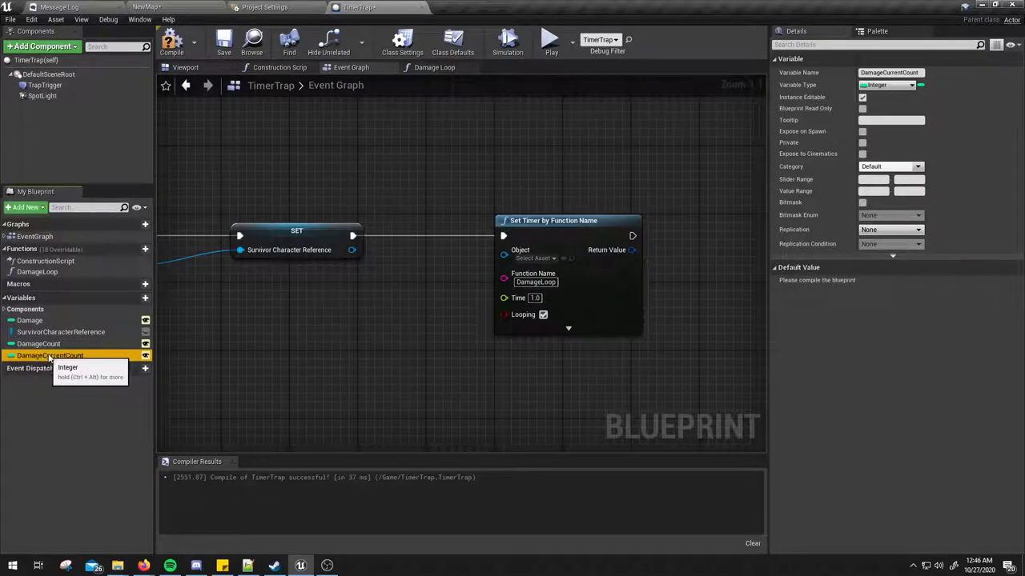
{"action": "key", "text": "F7"}
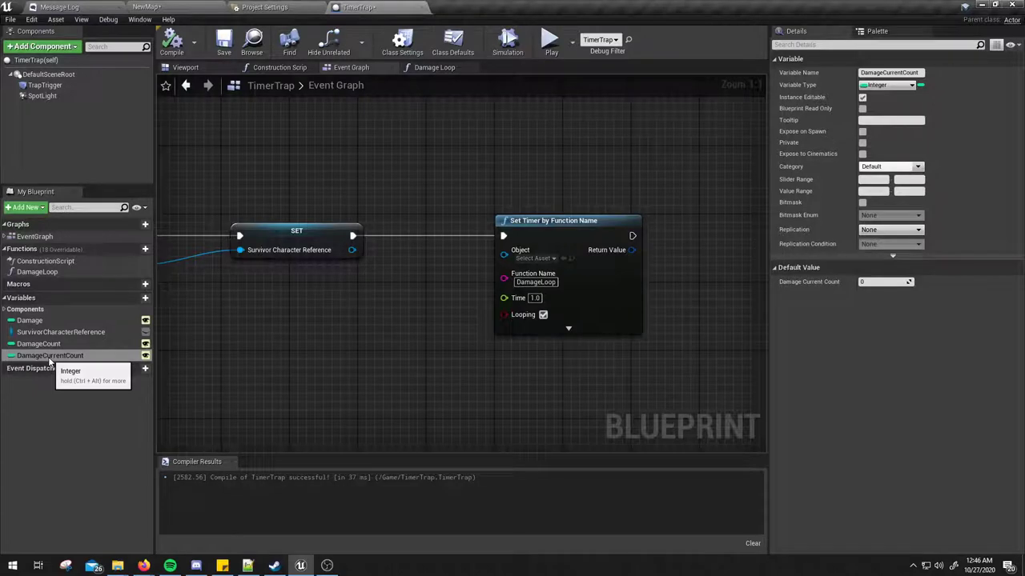
Pan the Event Graph to recentre the cast, SET and Set Timer by Function Name nodes
{"action": "right_click_drag", "start_coordinate": [455, 170], "coordinate": [445, 196]}
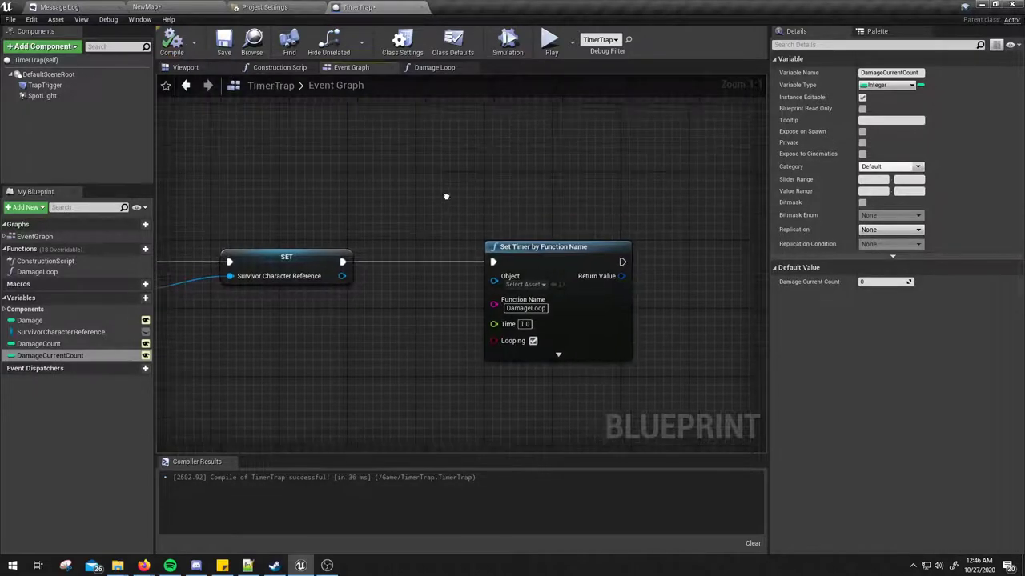
{"action": "mouse_move", "coordinate": [517, 200]}
{"action": "right_mouse_down"}
{"action": "mouse_move", "coordinate": [757, 163]}
{"action": "mouse_move", "coordinate": [421, 158]}
{"action": "right_mouse_up"}
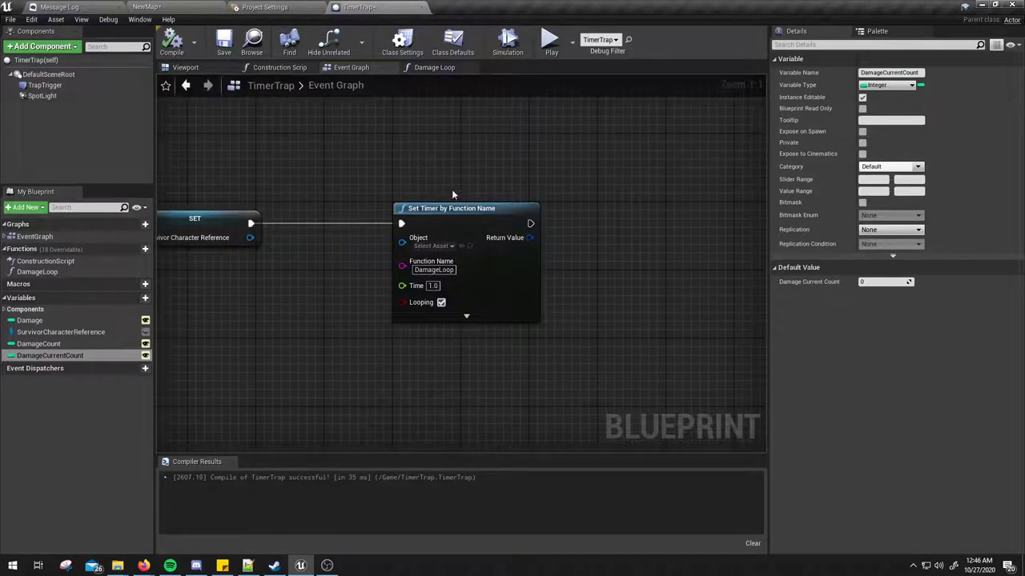
{"action": "right_click_drag", "start_coordinate": [451, 189], "coordinate": [479, 217]}
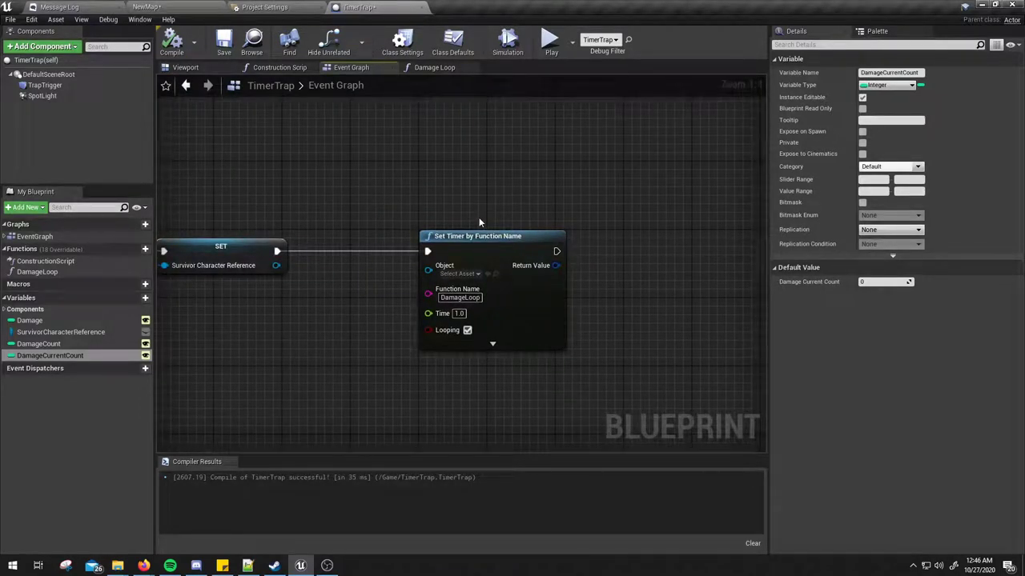
{"action": "right_click_drag", "start_coordinate": [437, 200], "coordinate": [538, 199]}
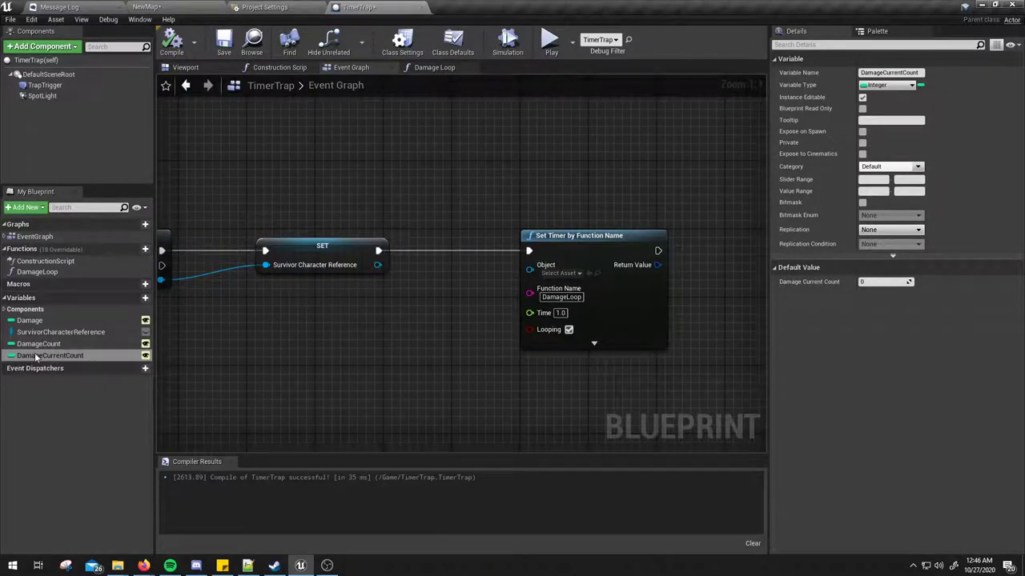
{"action": "left_click_drag", "start_coordinate": [50, 356], "coordinate": [262, 410]}
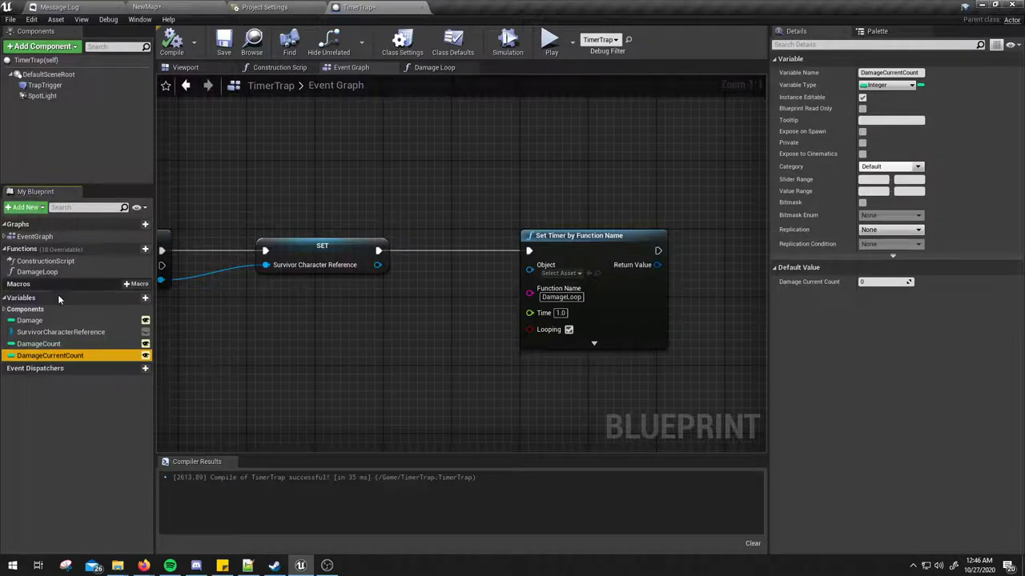
In the DamageLoop function, add a Get DamageCurrentCount feeding an integer + integer node with 1
{"action": "double_click", "coordinate": [37, 271]}
{"action": "right_click_drag", "start_coordinate": [425, 336], "coordinate": [315, 360]}
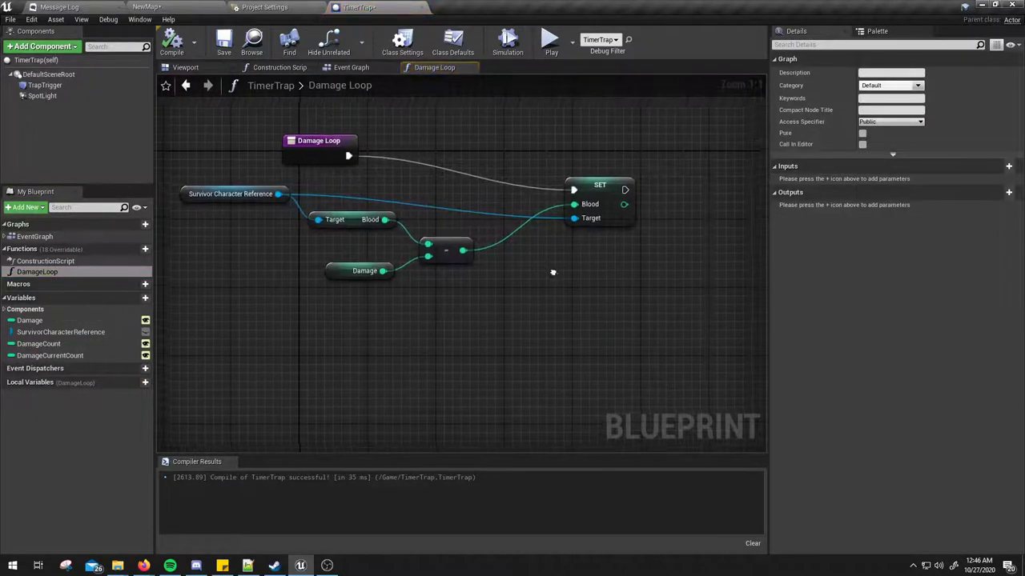
{"action": "left_click", "coordinate": [549, 232]}
{"action": "left_click_drag", "start_coordinate": [550, 232], "coordinate": [559, 206]}
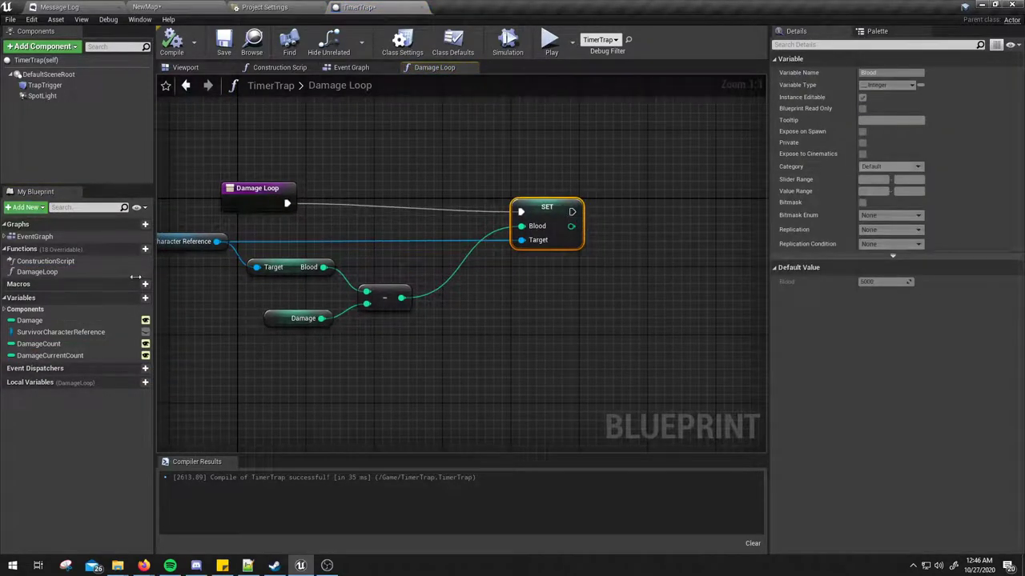
{"action": "left_click_drag", "start_coordinate": [50, 356], "coordinate": [577, 321]}
{"action": "left_click", "coordinate": [606, 304]}
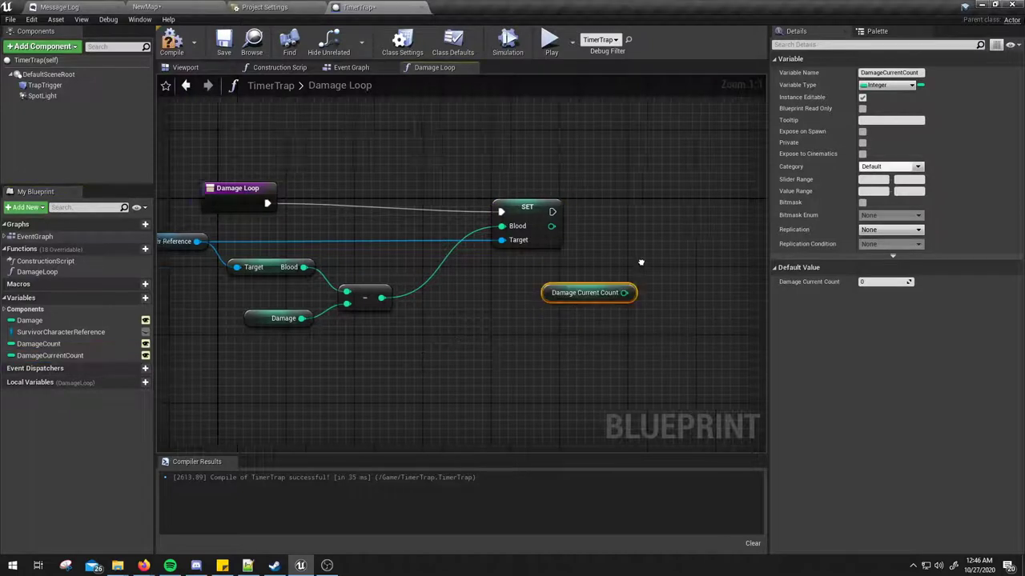
{"action": "right_click_drag", "start_coordinate": [623, 298], "coordinate": [524, 325]}
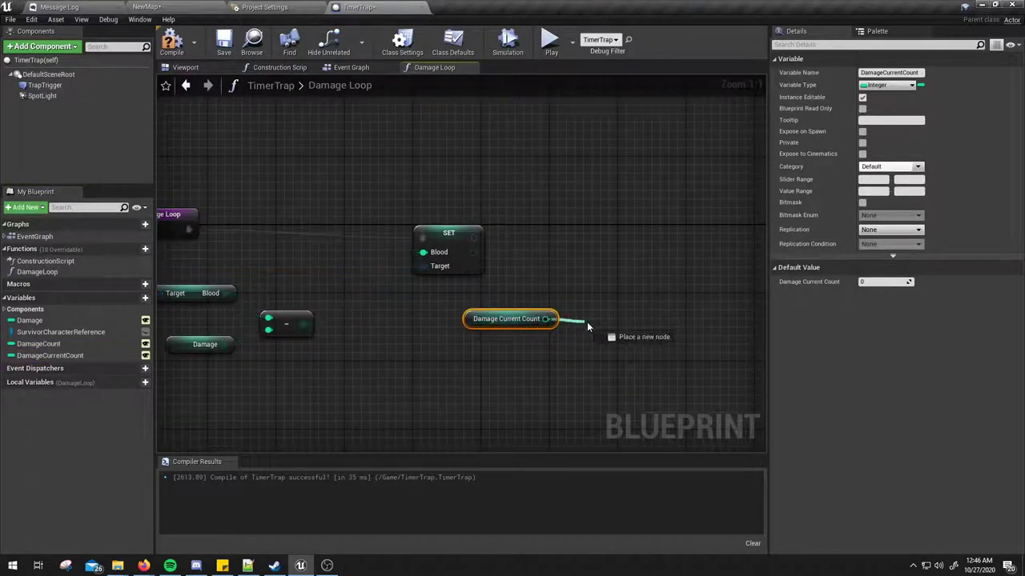
{"action": "left_click_drag", "start_coordinate": [545, 318], "coordinate": [587, 322]}
{"action": "type", "text": "+"}
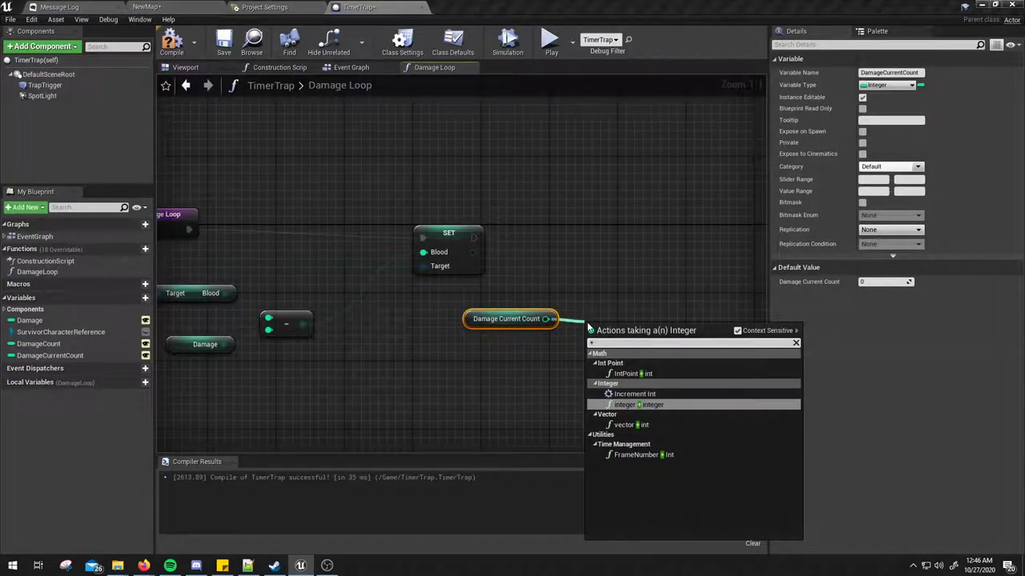
{"action": "key", "text": "Return"}
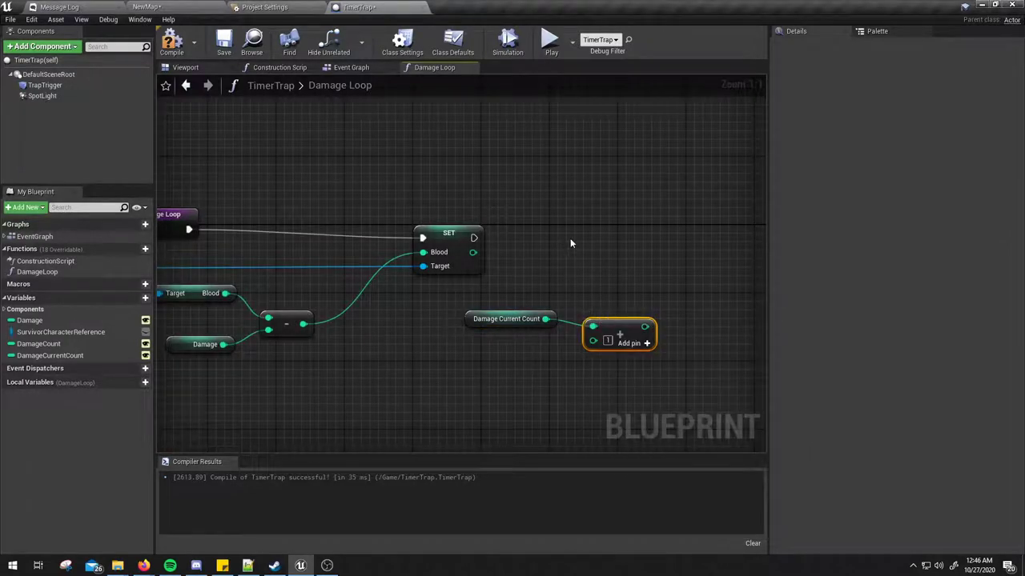
{"action": "right_click_drag", "start_coordinate": [570, 237], "coordinate": [517, 260]}
{"action": "right_click_drag", "start_coordinate": [541, 315], "coordinate": [526, 288]}
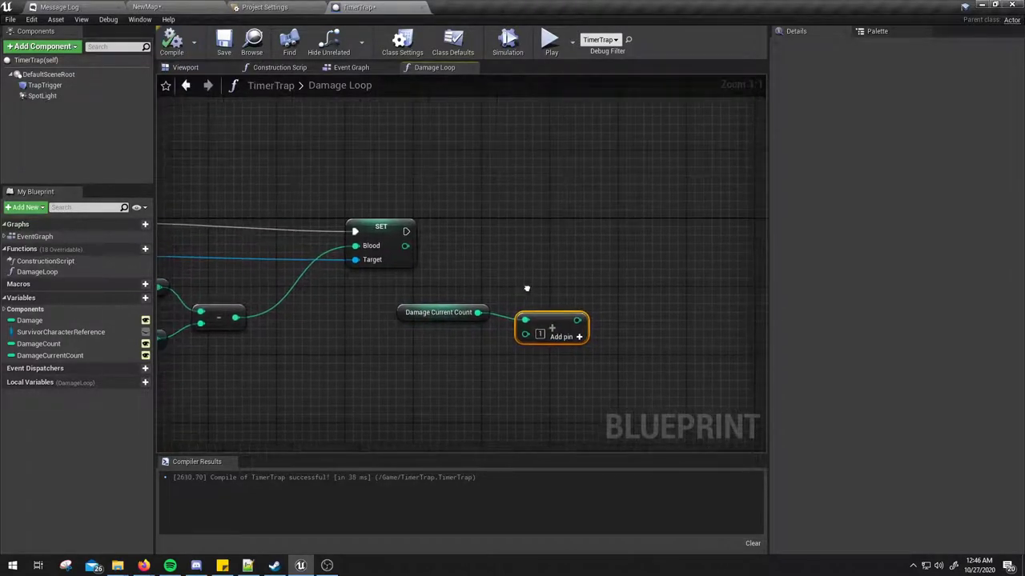
{"action": "left_click_drag", "start_coordinate": [576, 320], "coordinate": [576, 320]}
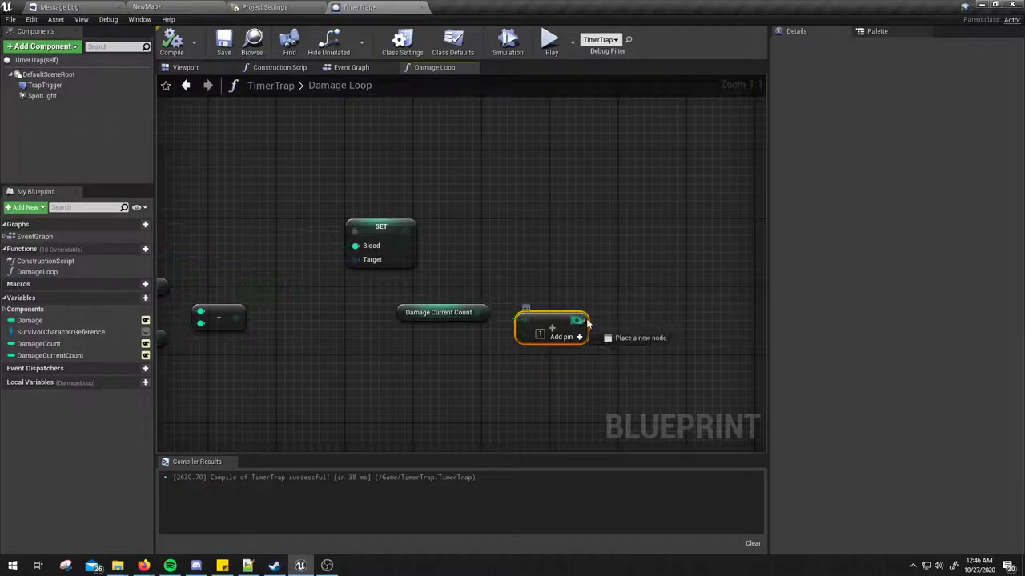
{"action": "left_click", "coordinate": [537, 280]}
Add a Set DamageCurrentCount fed by the sum, lined up after SET Blood
{"action": "left_click_drag", "start_coordinate": [56, 356], "coordinate": [650, 261]}
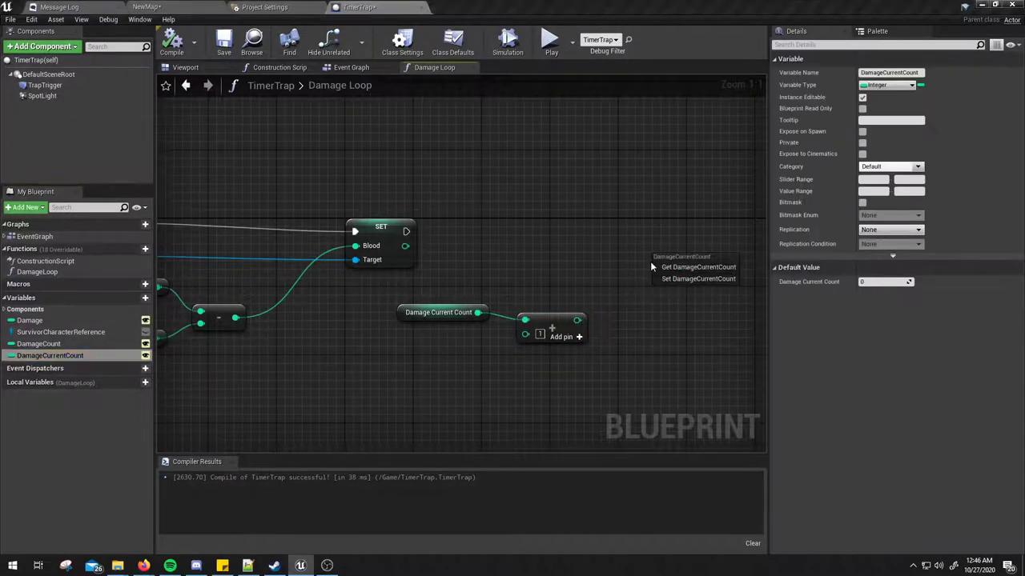
{"action": "left_click", "coordinate": [680, 269]}
{"action": "mouse_move", "coordinate": [576, 320]}
{"action": "left_mouse_down"}
{"action": "mouse_move", "coordinate": [662, 280]}
{"action": "mouse_move", "coordinate": [406, 231]}
{"action": "left_mouse_up"}
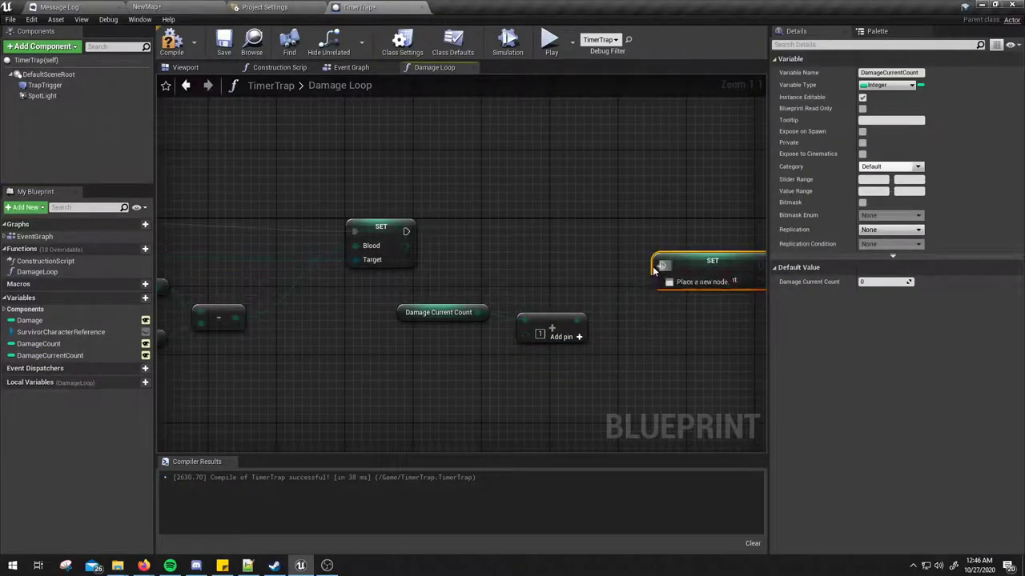
{"action": "left_click_drag", "start_coordinate": [722, 279], "coordinate": [705, 253]}
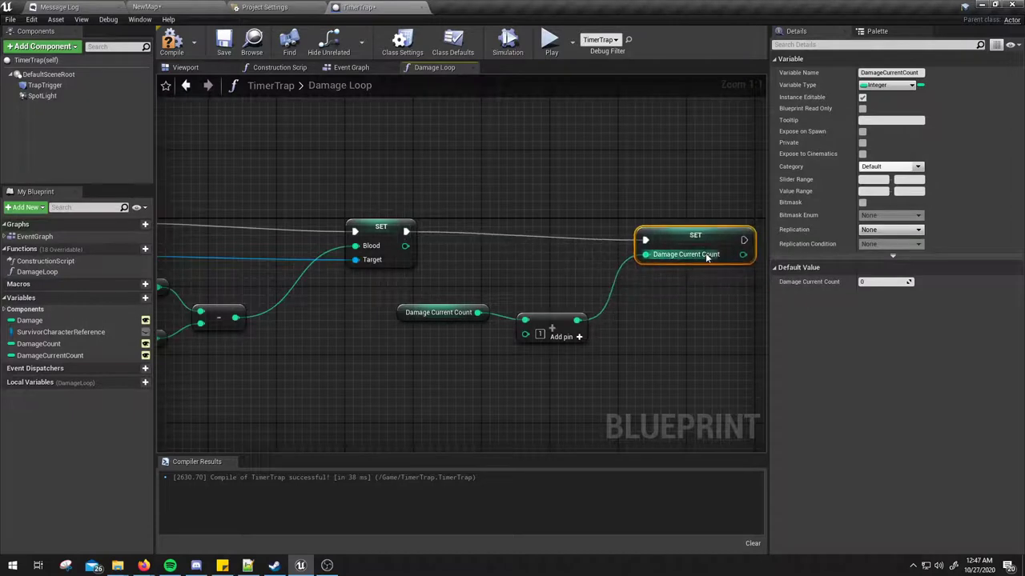
{"action": "left_click", "coordinate": [689, 184]}
{"action": "right_click_drag", "start_coordinate": [688, 184], "coordinate": [570, 208]}
{"action": "left_click_drag", "start_coordinate": [535, 259], "coordinate": [562, 253]}
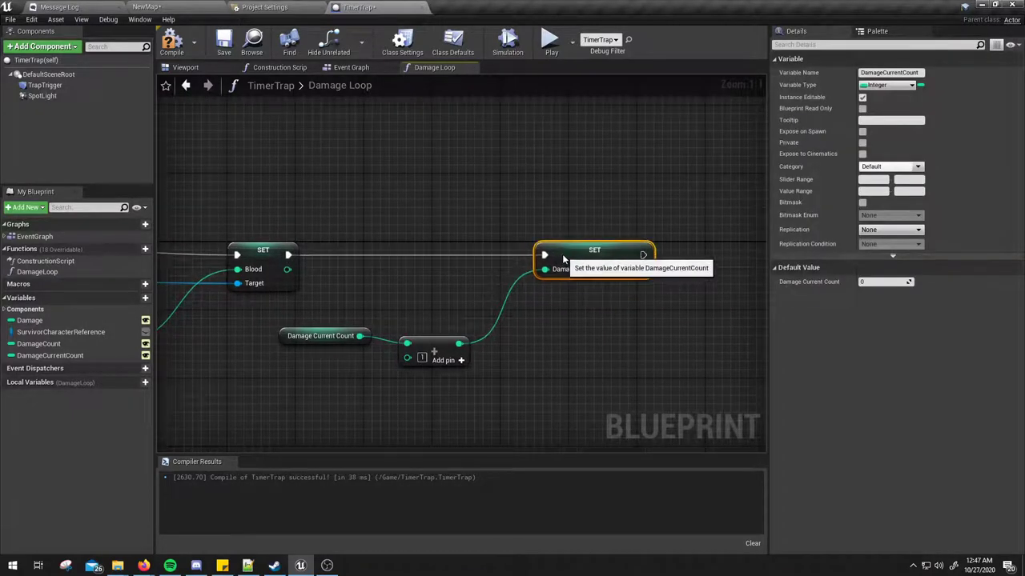
{"action": "right_click_drag", "start_coordinate": [543, 211], "coordinate": [483, 225]}
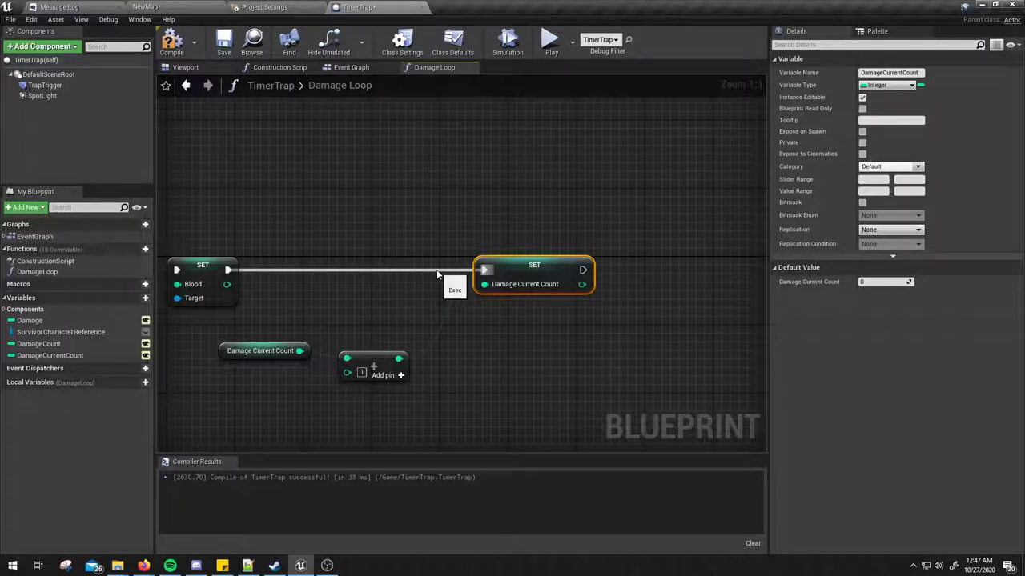
Add an Equal (integer) node comparing Damage Current Count with 10, then drag out a Branch
{"action": "right_click_drag", "start_coordinate": [437, 273], "coordinate": [414, 240]}
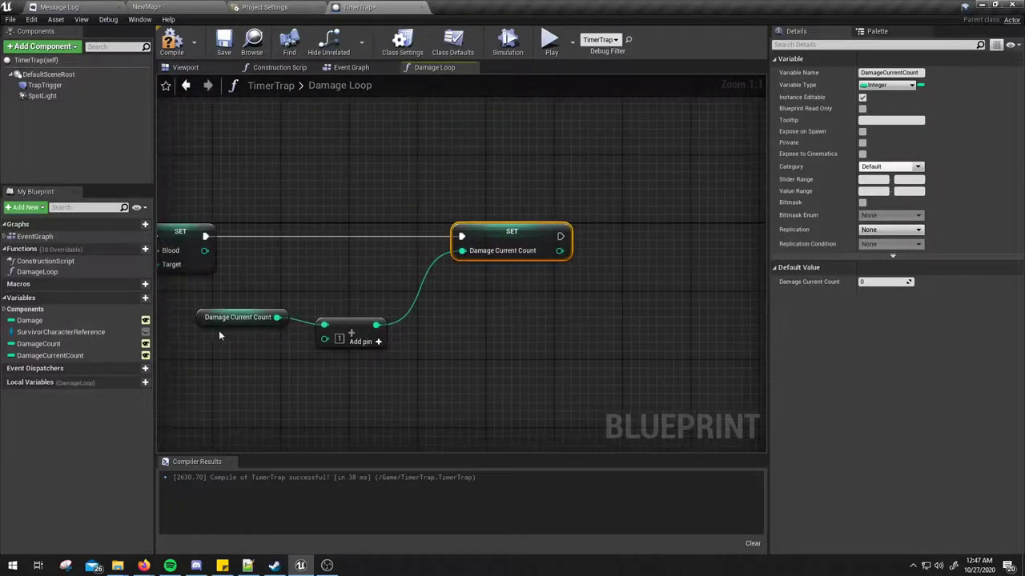
{"action": "left_click_drag", "start_coordinate": [276, 316], "coordinate": [513, 303]}
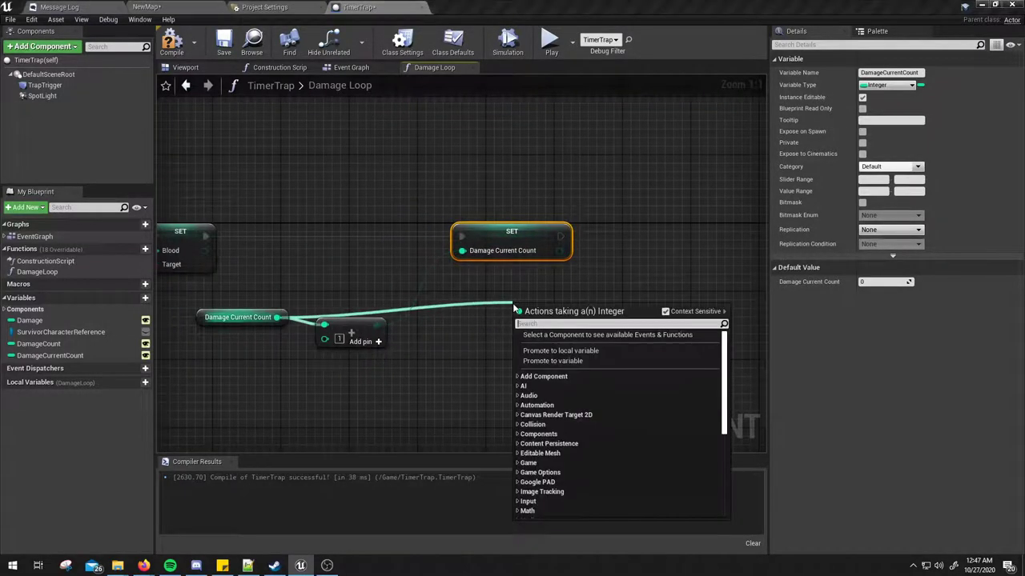
{"action": "type", "text": "=="}
{"action": "key", "text": "Return"}
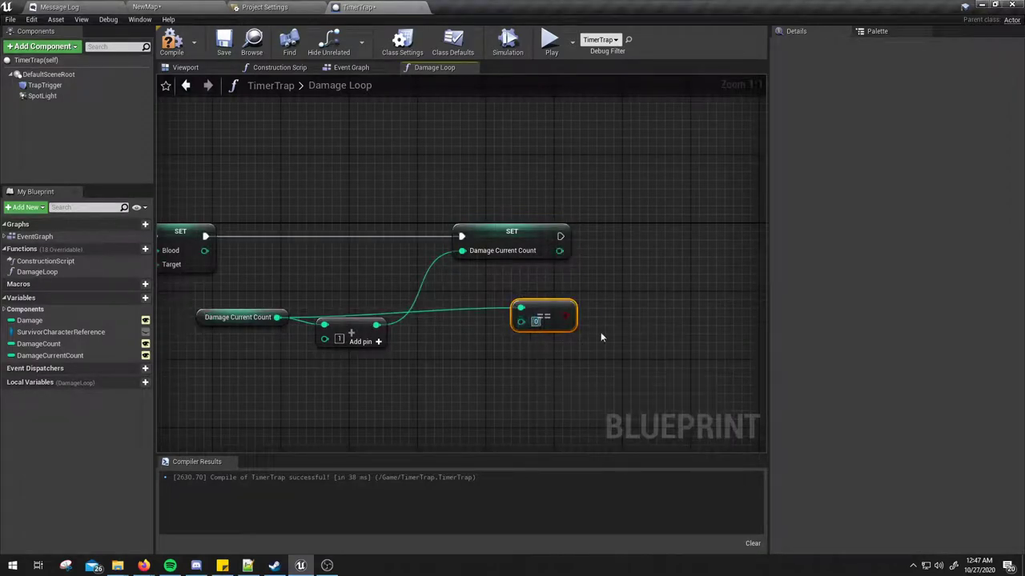
{"action": "type", "text": "10"}
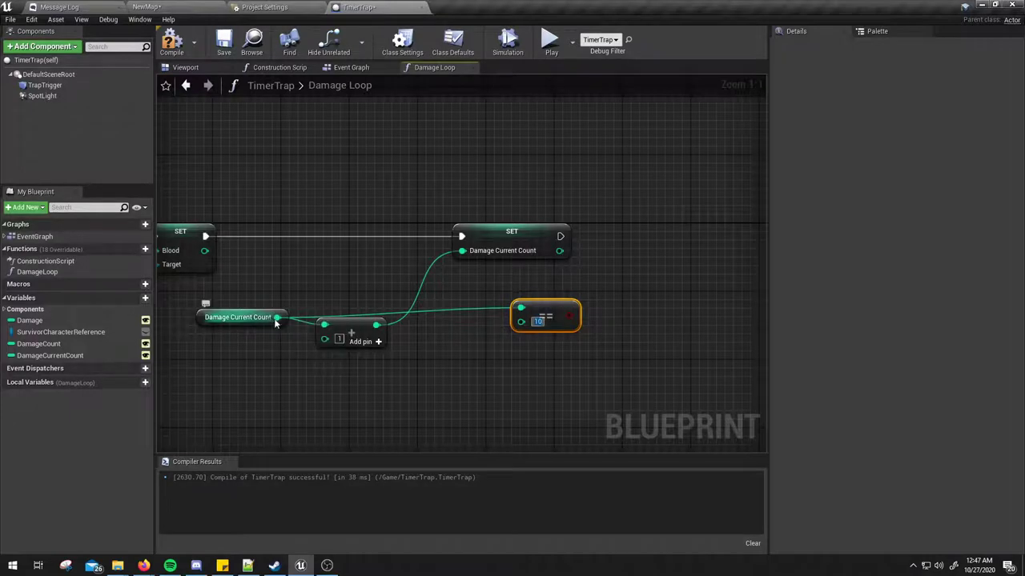
{"action": "left_click_drag", "start_coordinate": [276, 317], "coordinate": [371, 407]}
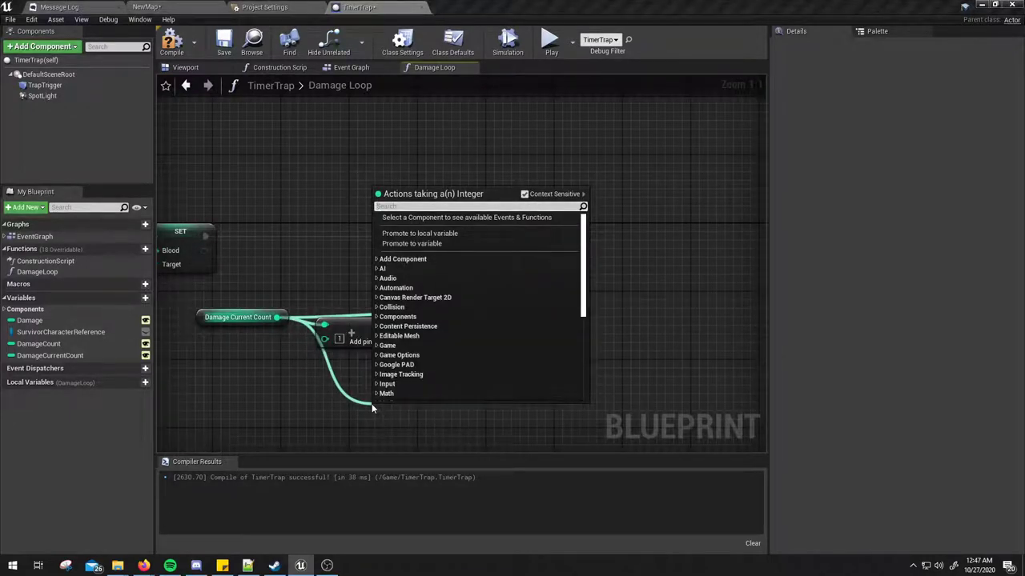
{"action": "type", "text": "=="}
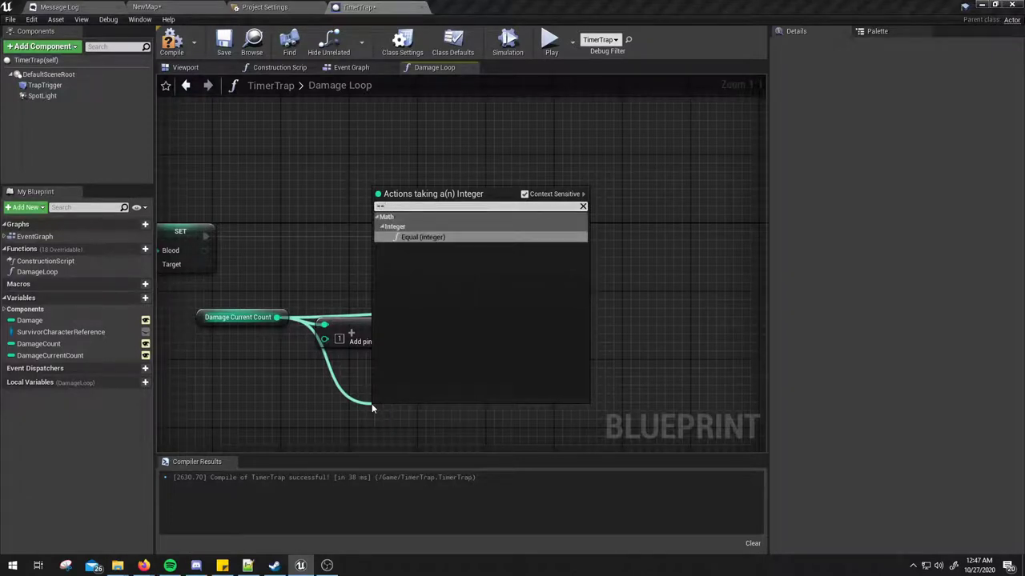
{"action": "key", "text": "Return"}
{"action": "left_click_drag", "start_coordinate": [394, 424], "coordinate": [539, 327]}
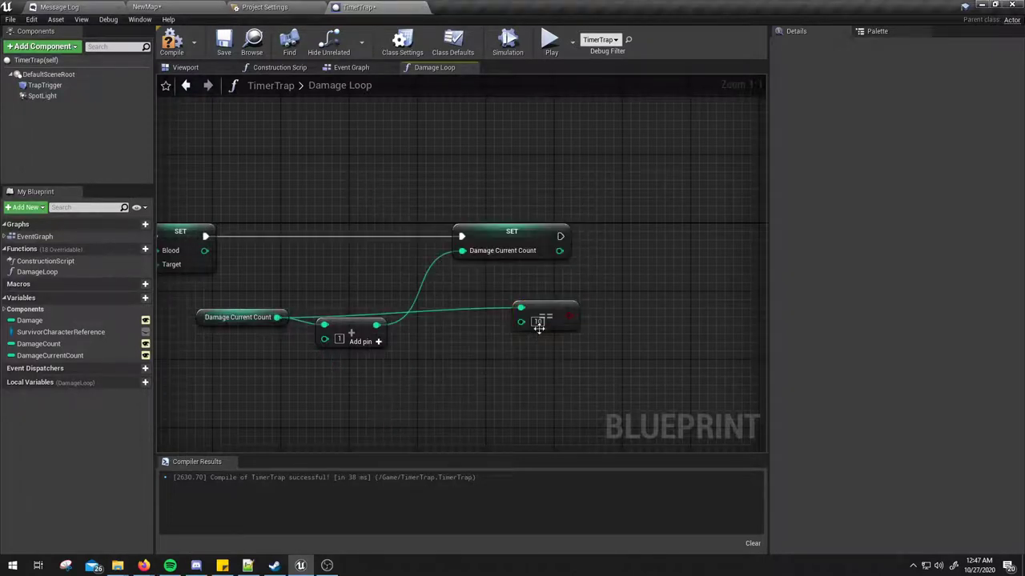
{"action": "right_click_drag", "start_coordinate": [650, 271], "coordinate": [594, 291]}
Place the Branch after SET, feed the Equal result into its Condition, and compile
{"action": "left_click", "coordinate": [579, 260]}
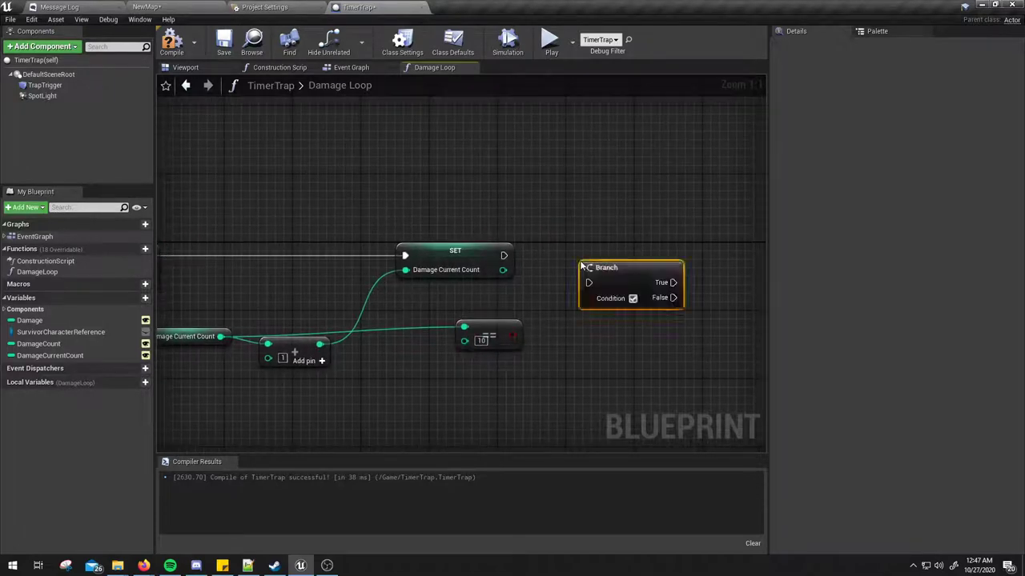
{"action": "mouse_move", "coordinate": [504, 256]}
{"action": "left_mouse_down"}
{"action": "mouse_move", "coordinate": [588, 283]}
{"action": "mouse_move", "coordinate": [597, 297]}
{"action": "left_mouse_up"}
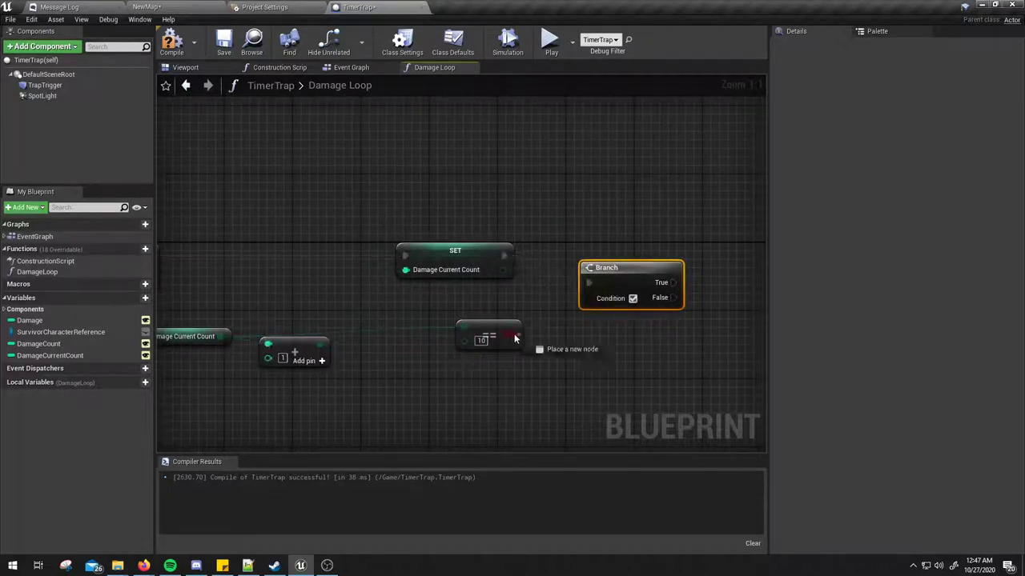
{"action": "left_click_drag", "start_coordinate": [512, 335], "coordinate": [603, 300]}
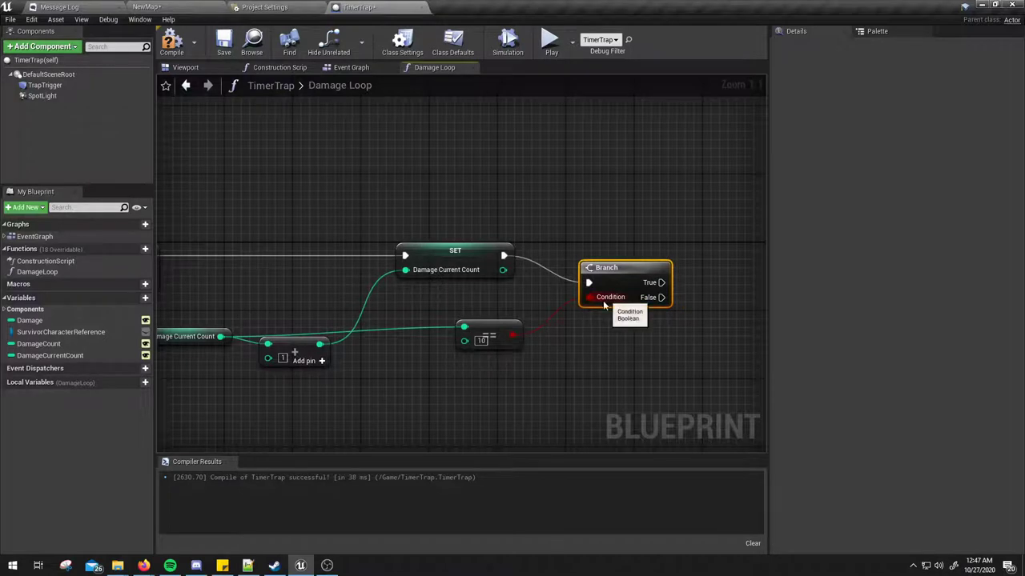
{"action": "right_click_drag", "start_coordinate": [603, 300], "coordinate": [463, 348]}
{"action": "left_click_drag", "start_coordinate": [535, 297], "coordinate": [597, 234]}
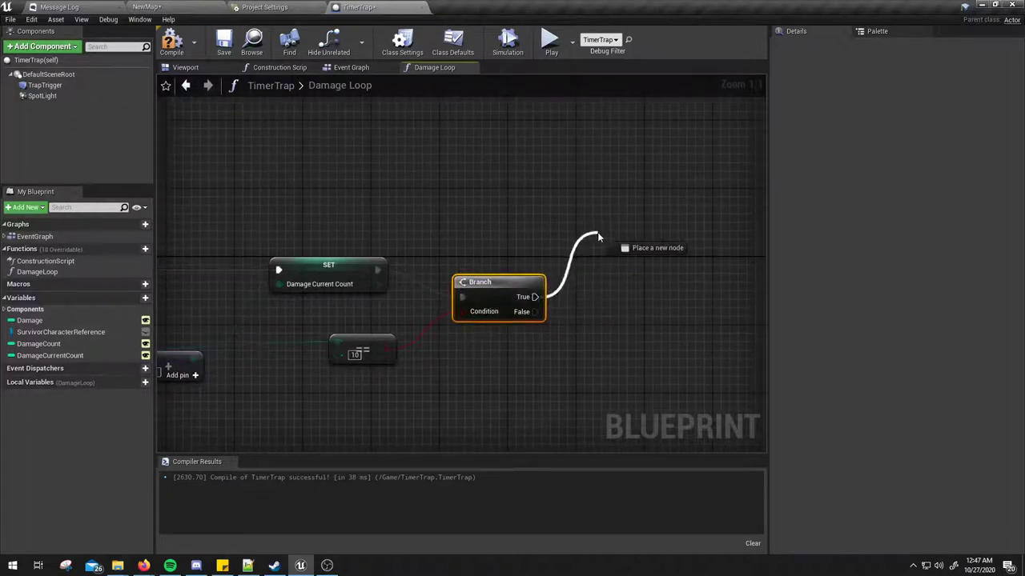
{"action": "left_click_drag", "start_coordinate": [534, 311], "coordinate": [594, 381]}
{"action": "left_click", "coordinate": [558, 205]}
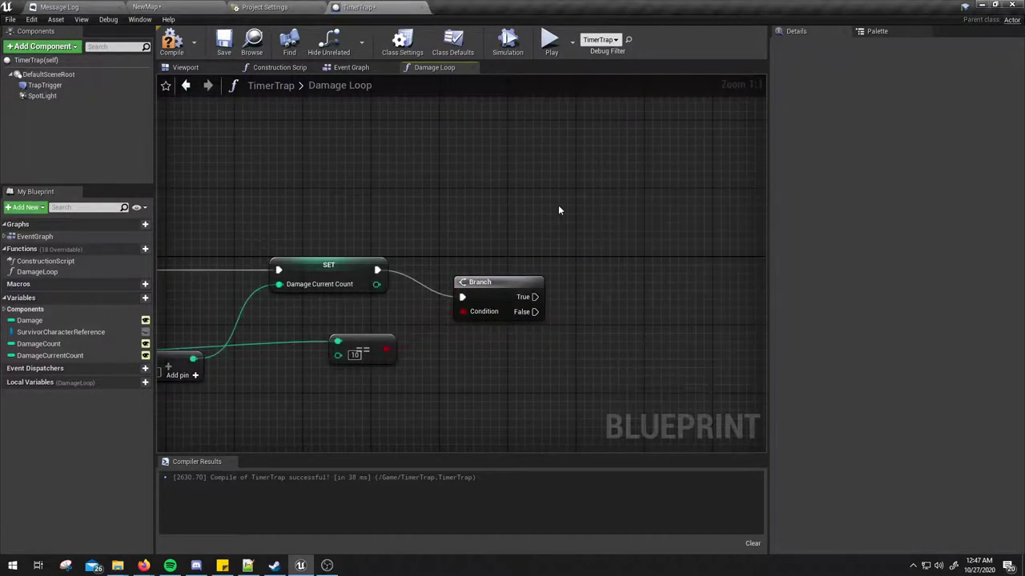
{"action": "right_click_drag", "start_coordinate": [601, 304], "coordinate": [571, 325]}
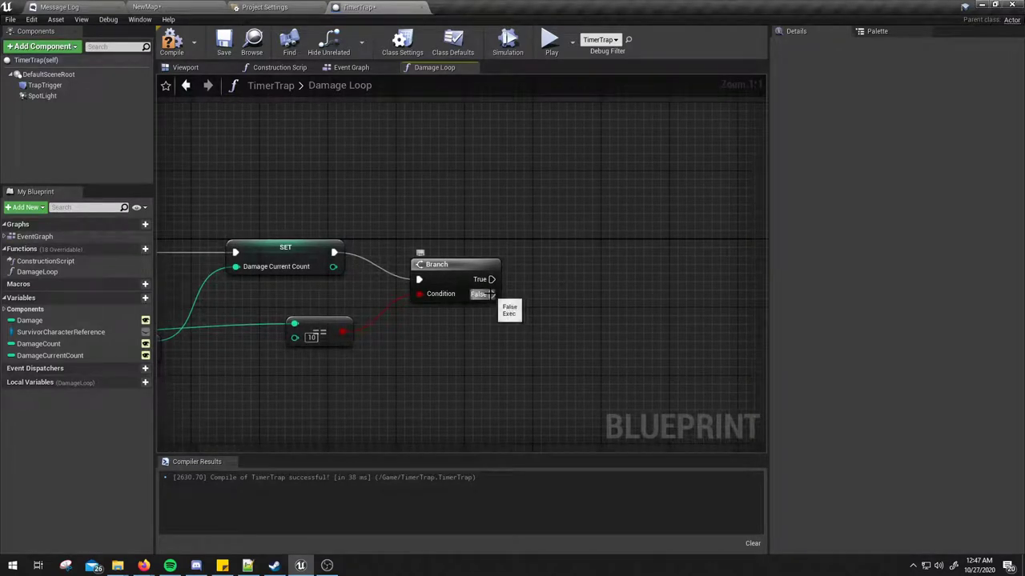
{"action": "left_click_drag", "start_coordinate": [491, 294], "coordinate": [608, 396]}
{"action": "left_click", "coordinate": [568, 278]}
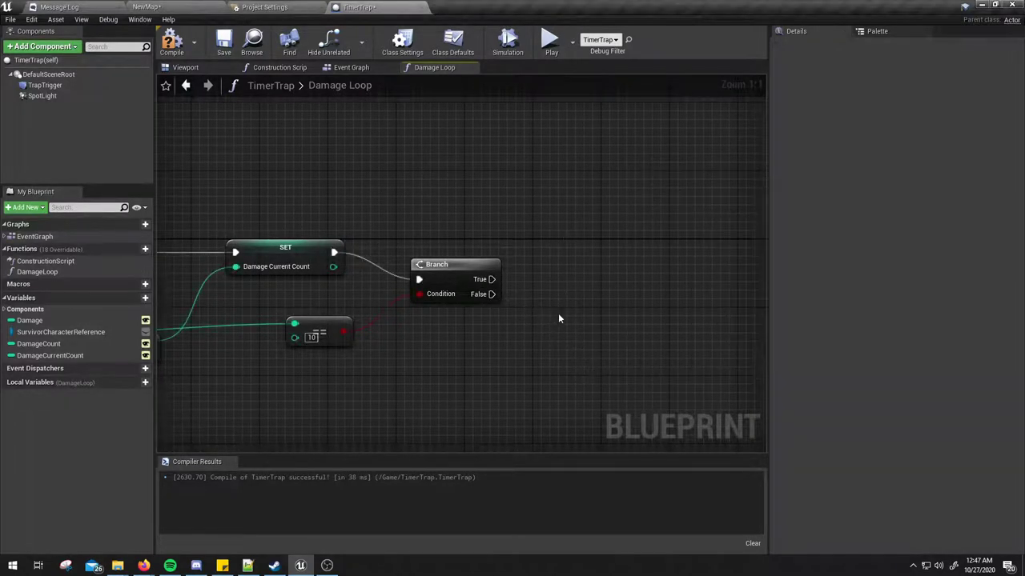
{"action": "right_click_drag", "start_coordinate": [547, 325], "coordinate": [509, 323]}
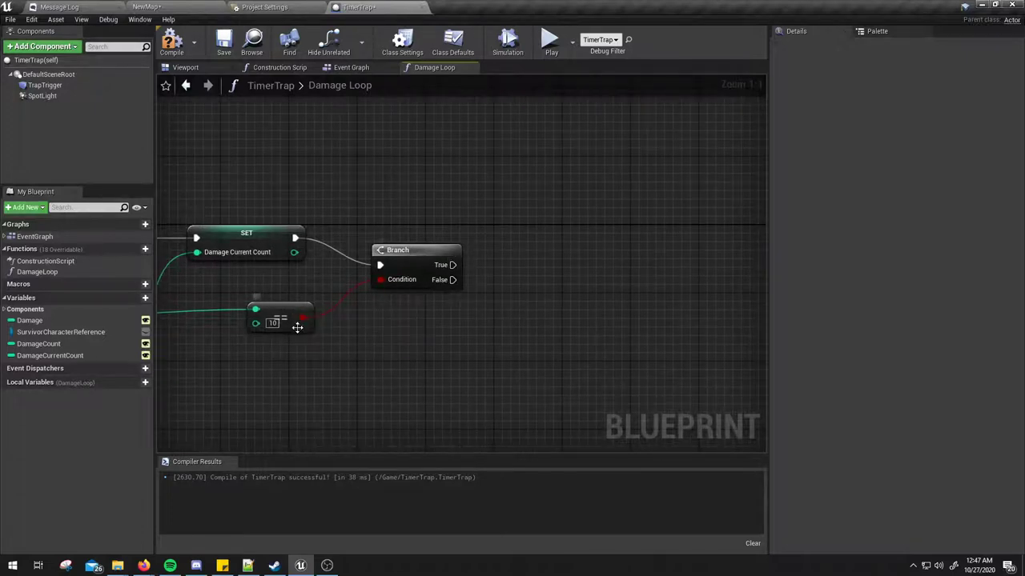
{"action": "mouse_move", "coordinate": [492, 226]}
{"action": "right_mouse_down"}
{"action": "mouse_move", "coordinate": [490, 267]}
{"action": "mouse_move", "coordinate": [487, 250]}
{"action": "right_mouse_up"}
{"action": "left_click", "coordinate": [176, 52]}
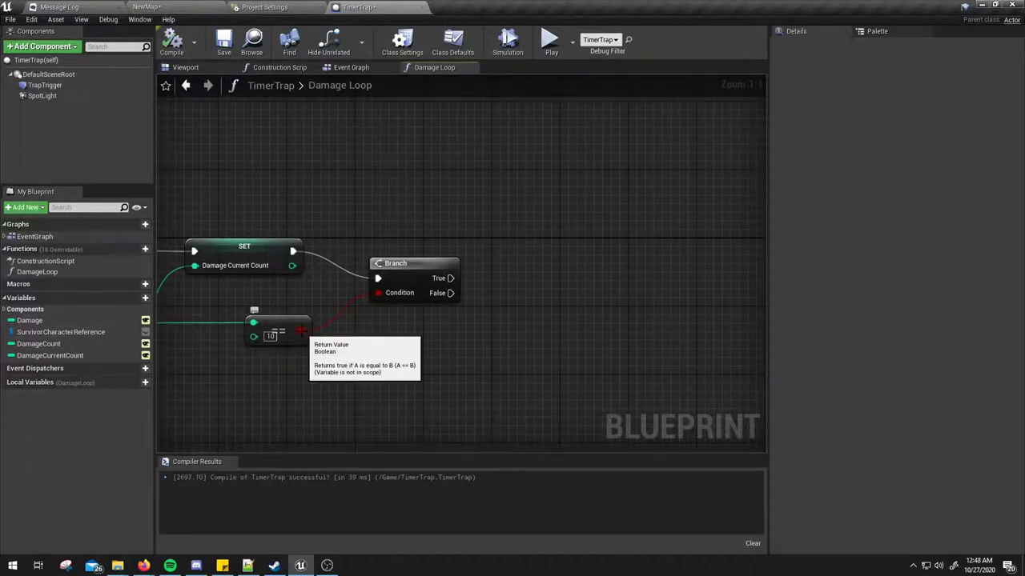
Add a Set Damage Current Count node resetting it to 0, driven by Branch True
{"action": "right_click_drag", "start_coordinate": [245, 352], "coordinate": [261, 348]}
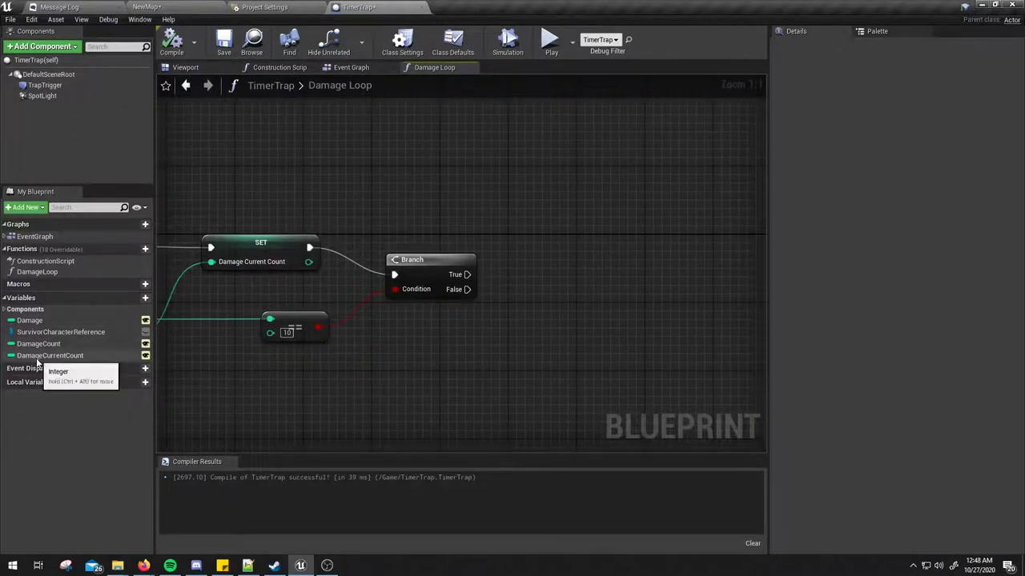
{"action": "left_click_drag", "start_coordinate": [40, 356], "coordinate": [509, 254]}
{"action": "left_click", "coordinate": [560, 283]}
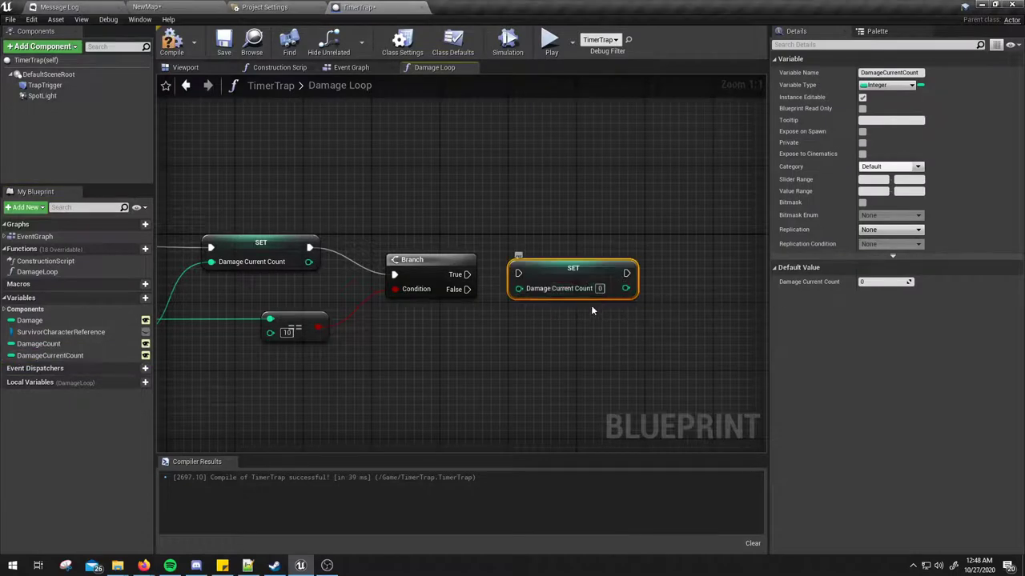
{"action": "left_click_drag", "start_coordinate": [573, 269], "coordinate": [616, 243]}
{"action": "left_click_drag", "start_coordinate": [467, 275], "coordinate": [560, 248]}
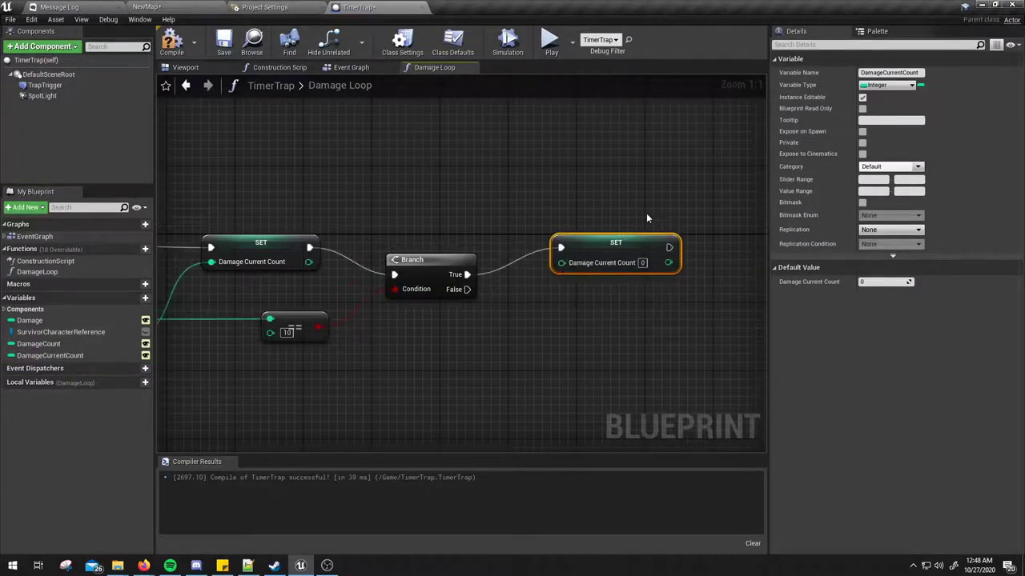
{"action": "right_click_drag", "start_coordinate": [646, 213], "coordinate": [475, 221]}
In the Event Graph, add Pause Timer by Handle using Set Timer's Return Value as handle
{"action": "left_click", "coordinate": [364, 70]}
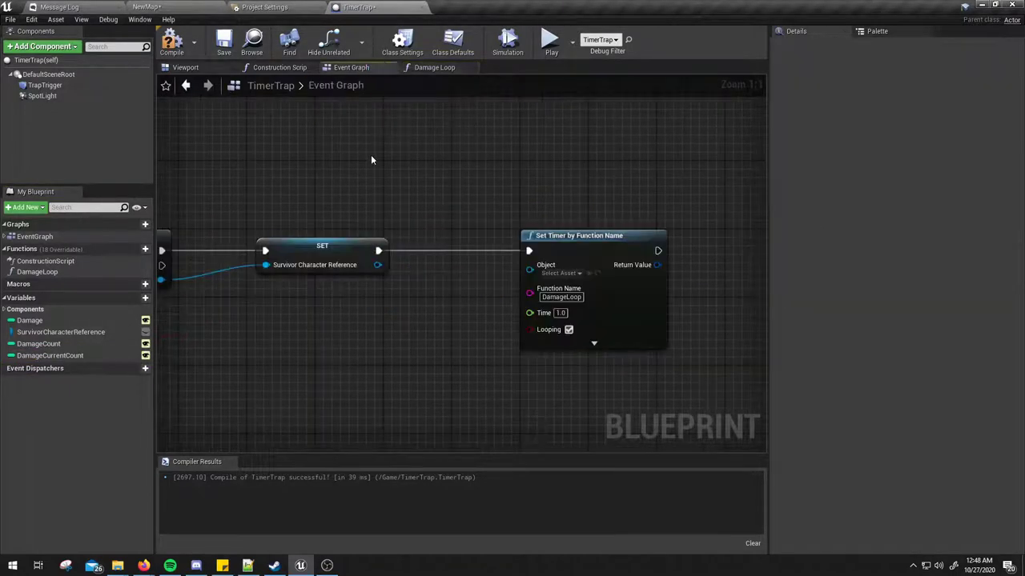
{"action": "right_click_drag", "start_coordinate": [453, 276], "coordinate": [389, 274]}
{"action": "left_click", "coordinate": [599, 303]}
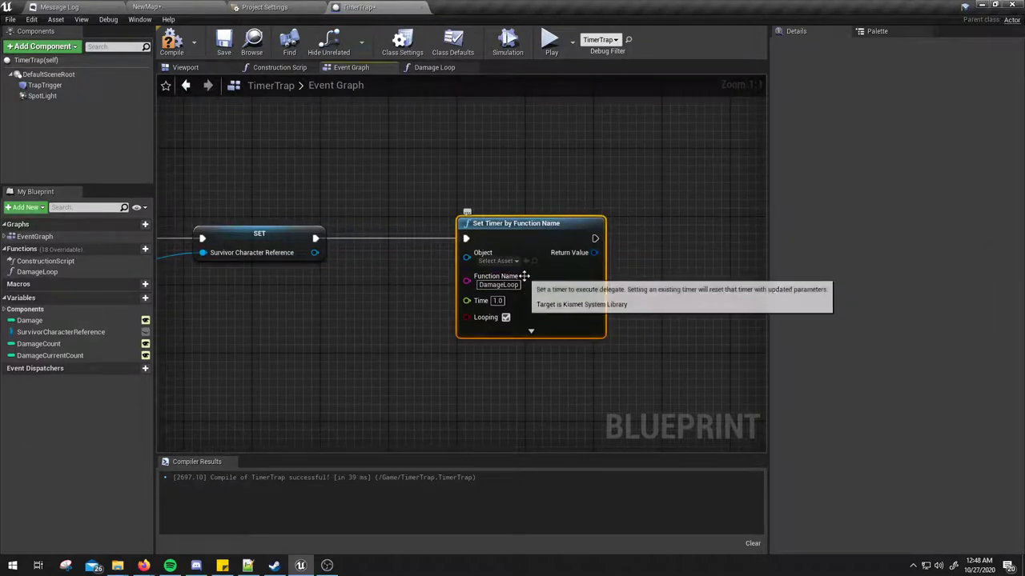
{"action": "mouse_move", "coordinate": [585, 192]}
{"action": "right_mouse_down"}
{"action": "mouse_move", "coordinate": [593, 210]}
{"action": "mouse_move", "coordinate": [544, 201]}
{"action": "right_mouse_up"}
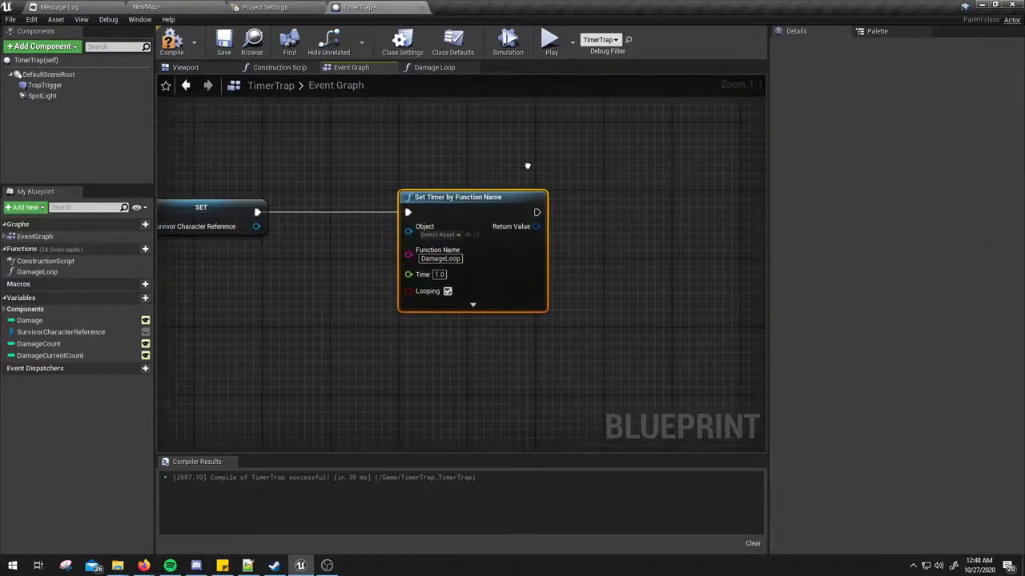
{"action": "left_click_drag", "start_coordinate": [544, 200], "coordinate": [620, 272]}
{"action": "type", "text": "timer"}
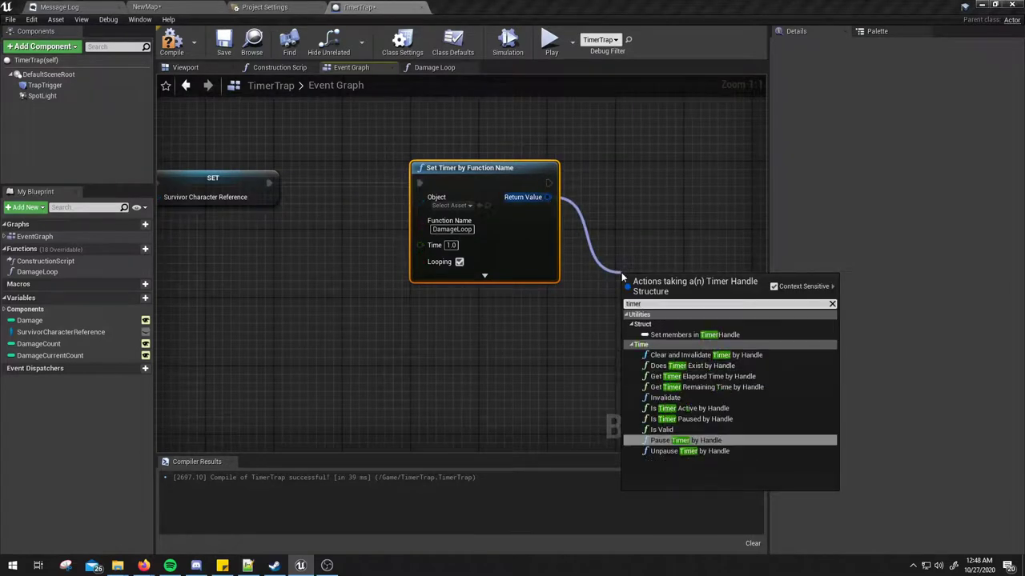
{"action": "left_click", "coordinate": [676, 443]}
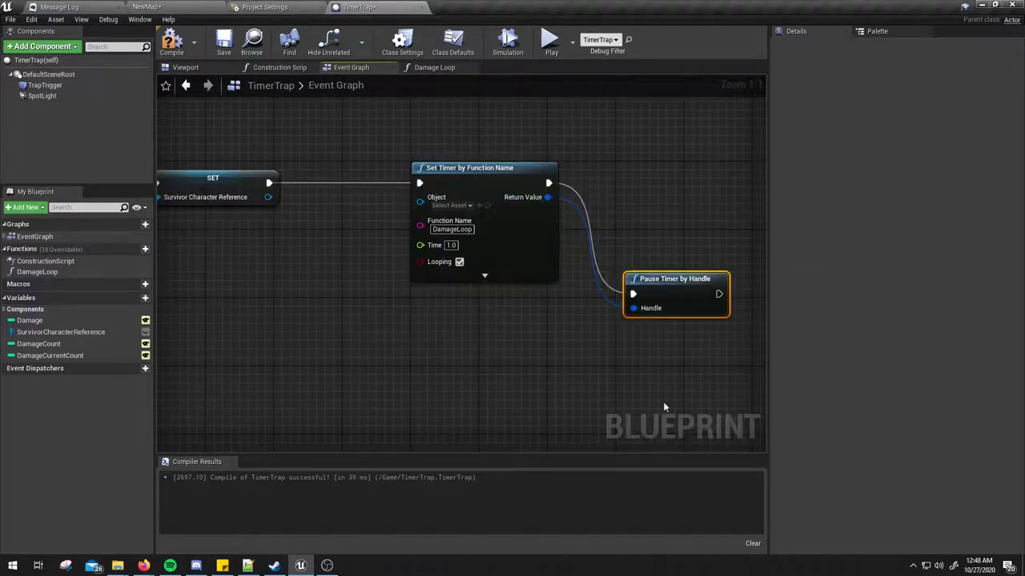
{"action": "left_click_drag", "start_coordinate": [625, 305], "coordinate": [659, 320]}
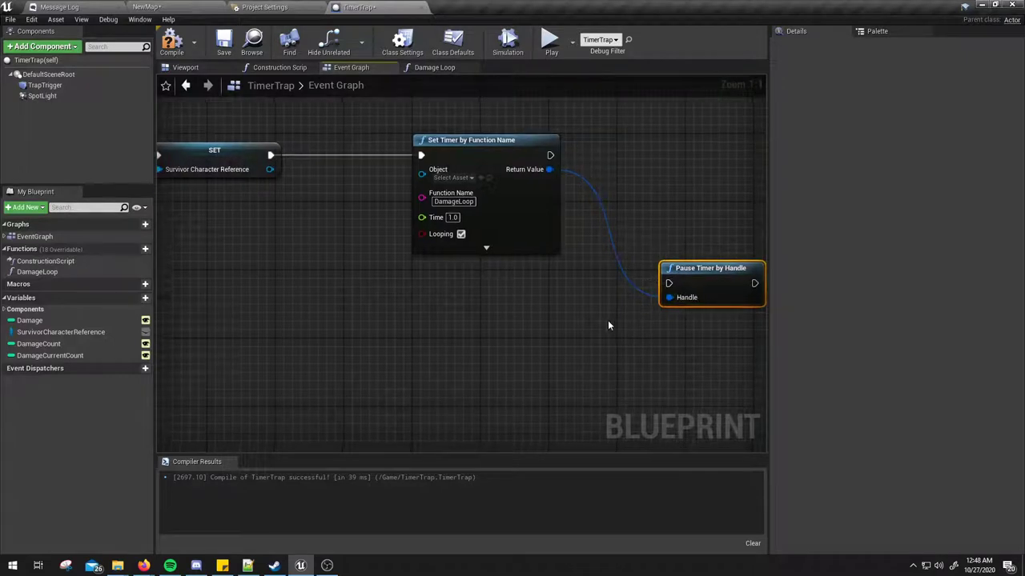
Add a custom event named StopTimer that runs the Pause Timer by Handle node
{"action": "left_click_drag", "start_coordinate": [667, 283], "coordinate": [493, 337]}
{"action": "type", "text": "custom event"}
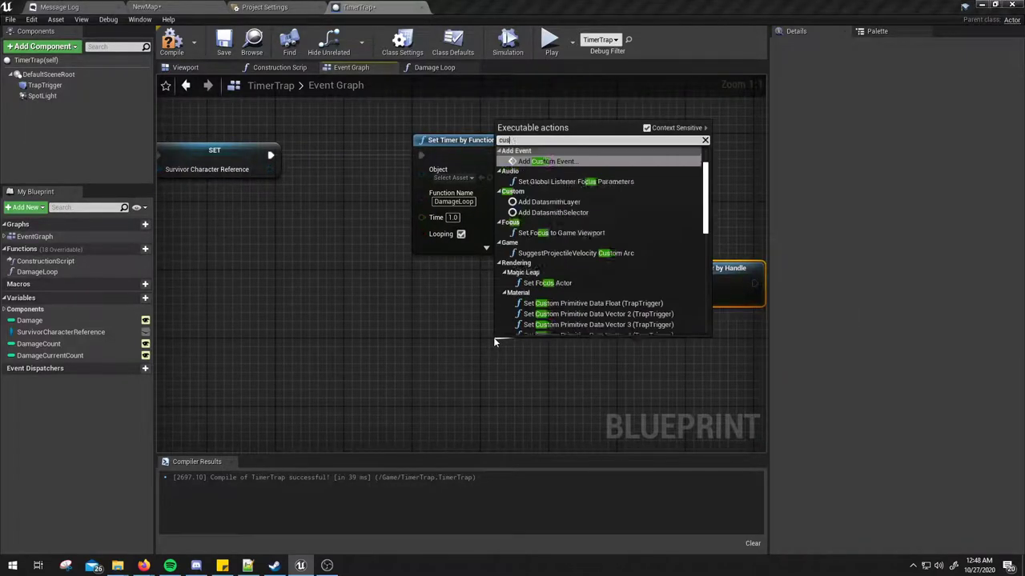
{"action": "key", "text": "Return"}
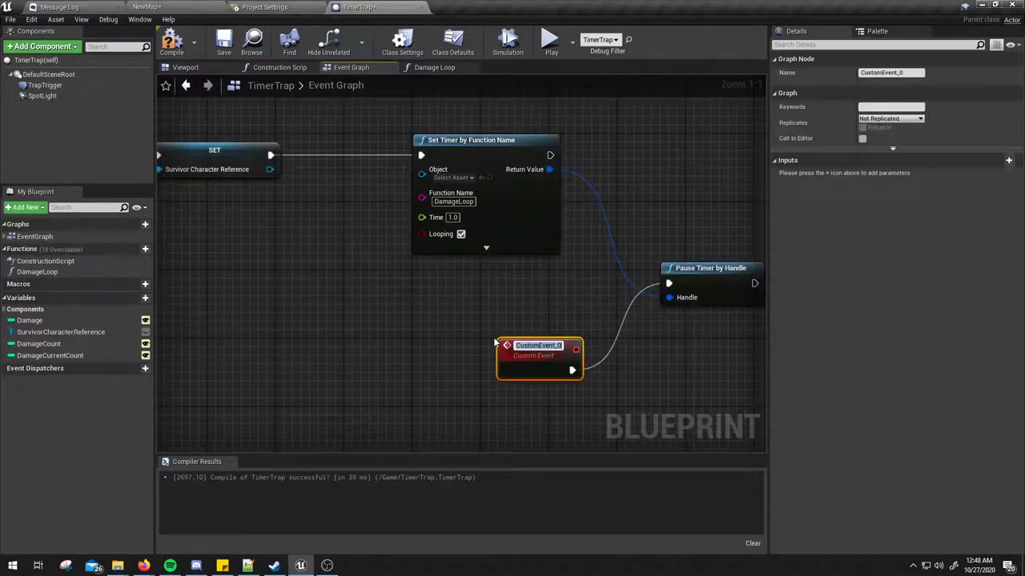
{"action": "type", "text": "StopTimer"}
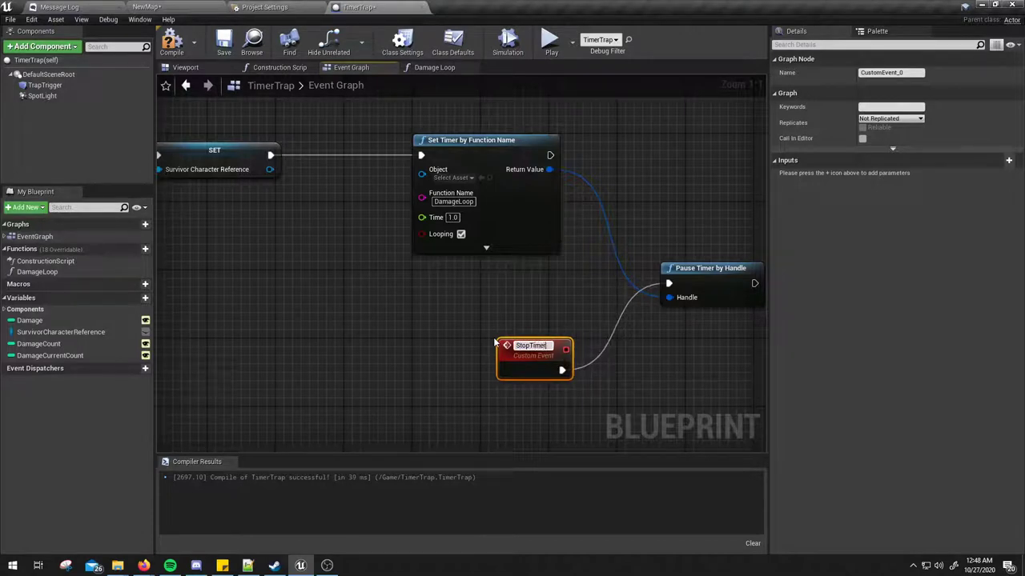
{"action": "key", "text": "Return"}
In Damage Loop, call StopTimer after the SET that resets Damage Current Count
{"action": "left_click", "coordinate": [442, 70]}
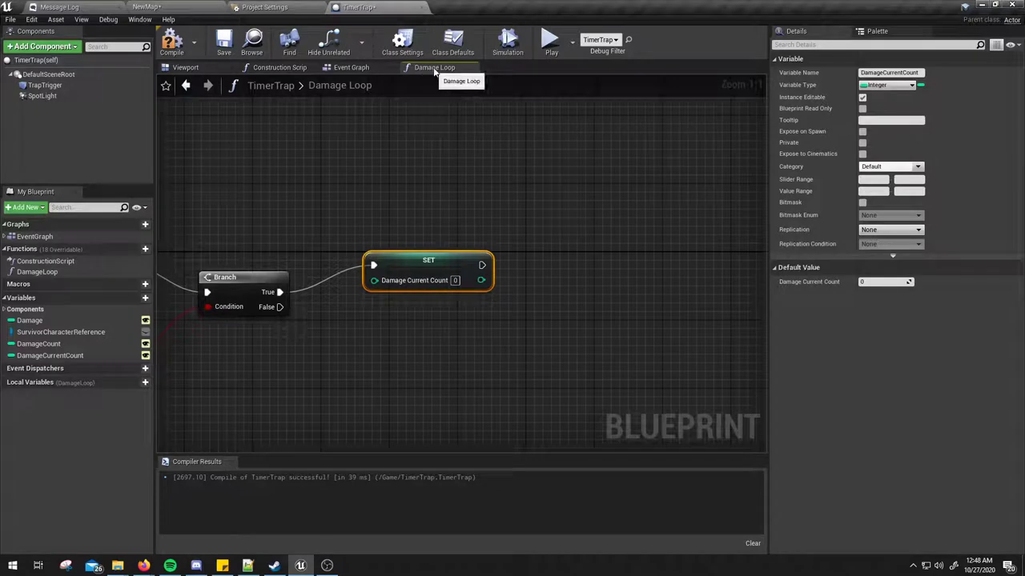
{"action": "left_click", "coordinate": [410, 215]}
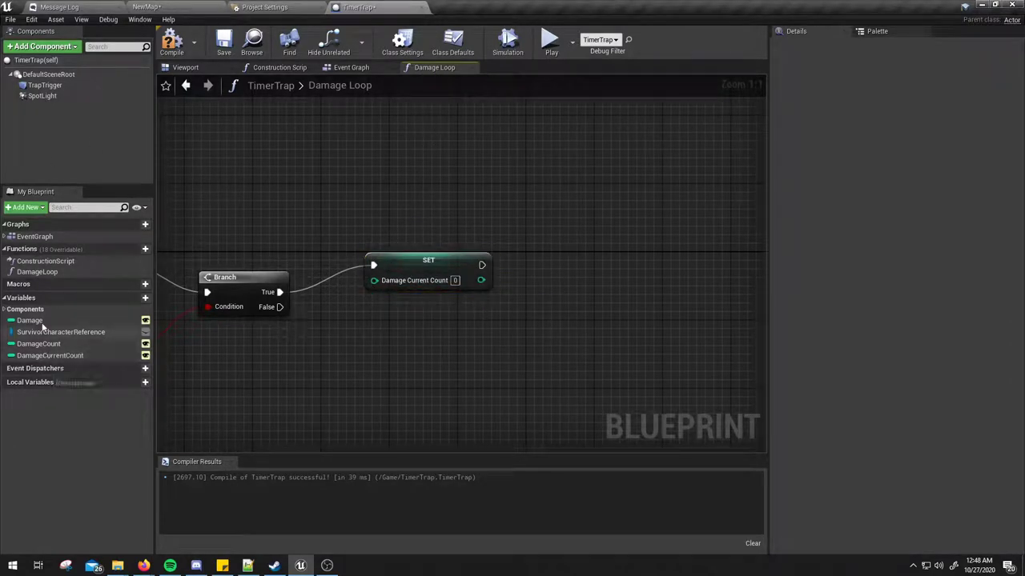
{"action": "left_click", "coordinate": [5, 236]}
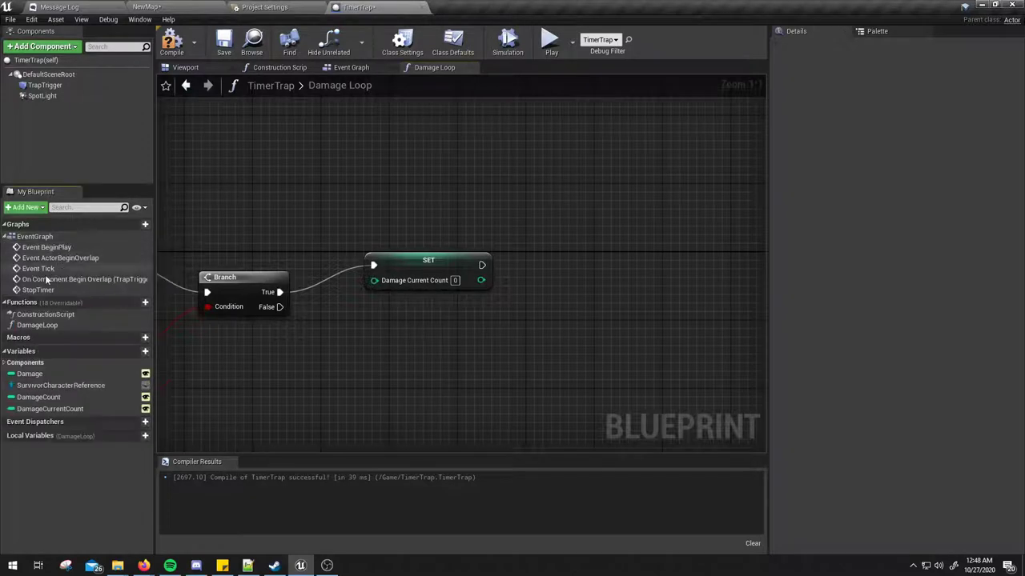
{"action": "left_click_drag", "start_coordinate": [38, 290], "coordinate": [523, 298]}
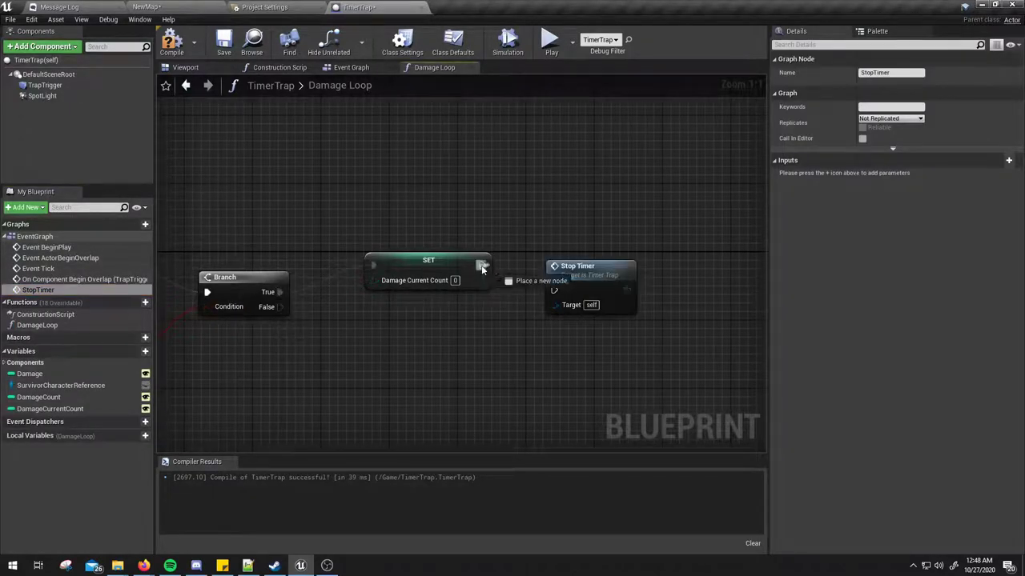
{"action": "left_click_drag", "start_coordinate": [481, 265], "coordinate": [554, 290]}
{"action": "left_click", "coordinate": [583, 275]}
Tidy the Damage Loop nodes, select the Branch, and view DamageCount's settings showing default 10
{"action": "right_click_drag", "start_coordinate": [523, 194], "coordinate": [710, 214]}
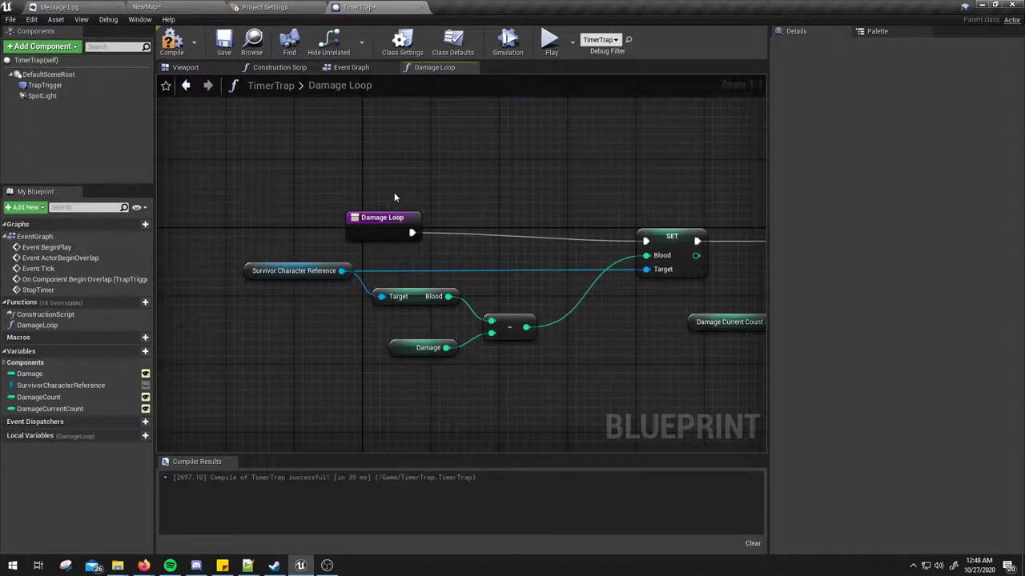
{"action": "left_click_drag", "start_coordinate": [268, 182], "coordinate": [677, 390]}
{"action": "right_click_drag", "start_coordinate": [677, 391], "coordinate": [359, 386]}
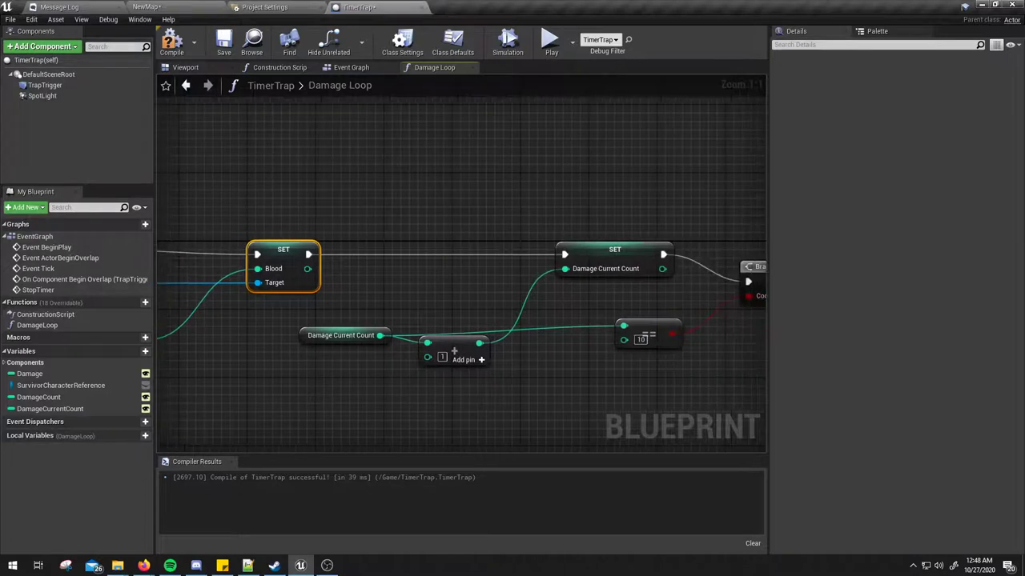
{"action": "left_click_drag", "start_coordinate": [358, 385], "coordinate": [250, 331]}
{"action": "left_click", "coordinate": [270, 310]}
{"action": "left_click", "coordinate": [372, 315]}
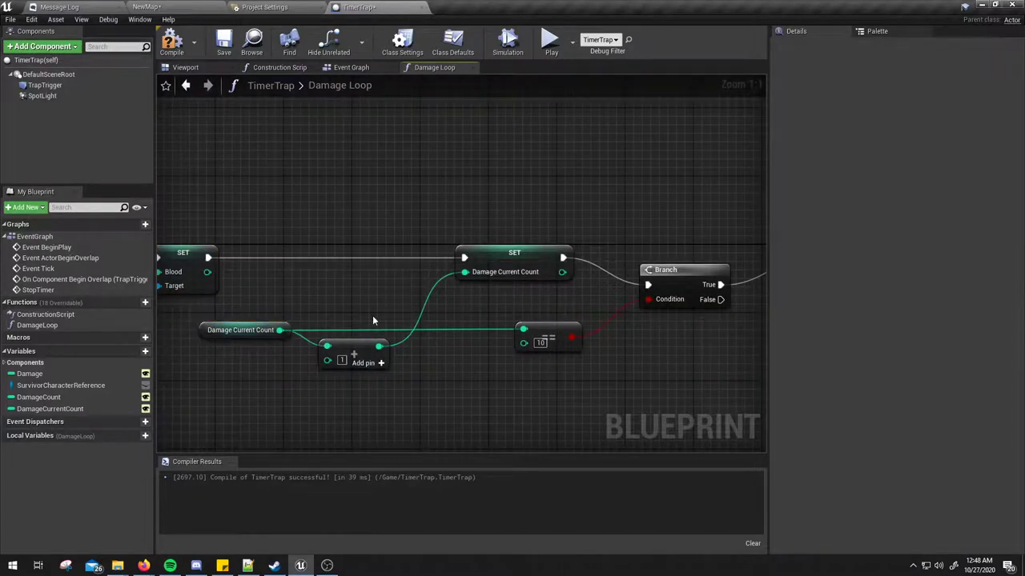
{"action": "right_click_drag", "start_coordinate": [364, 326], "coordinate": [340, 340]}
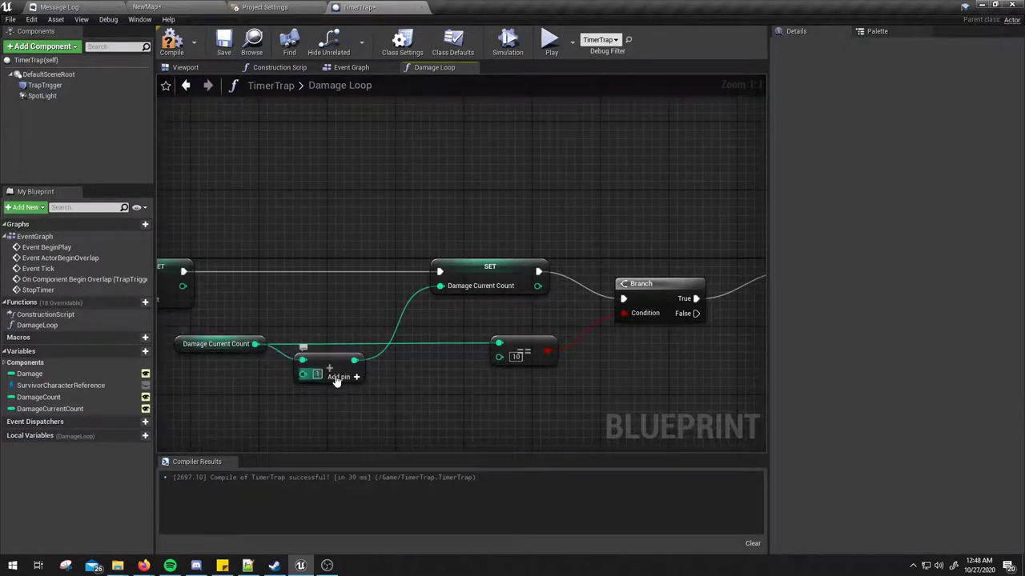
{"action": "right_click_drag", "start_coordinate": [454, 377], "coordinate": [390, 368]}
{"action": "left_click", "coordinate": [605, 274]}
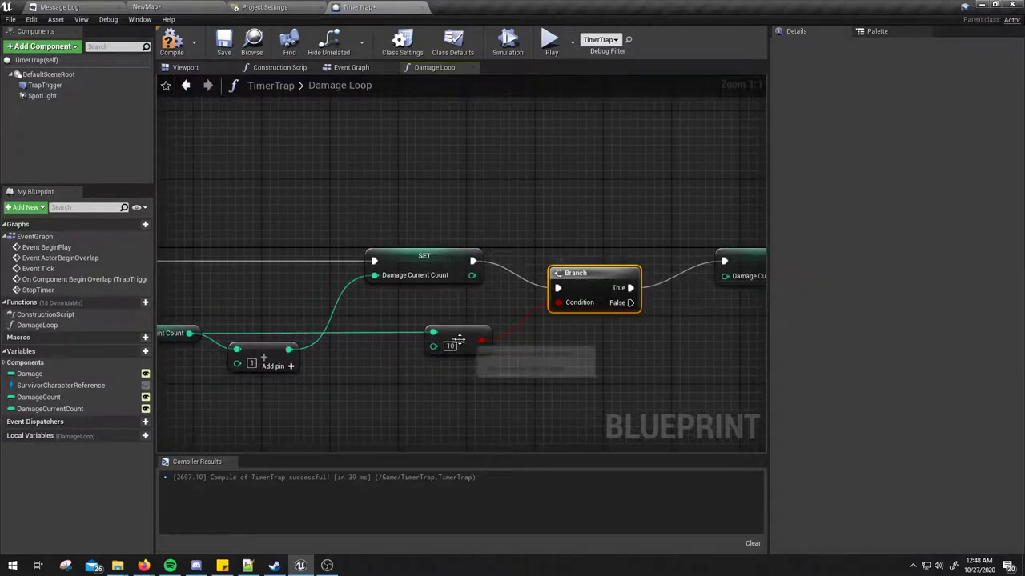
{"action": "right_click_drag", "start_coordinate": [448, 340], "coordinate": [440, 353]}
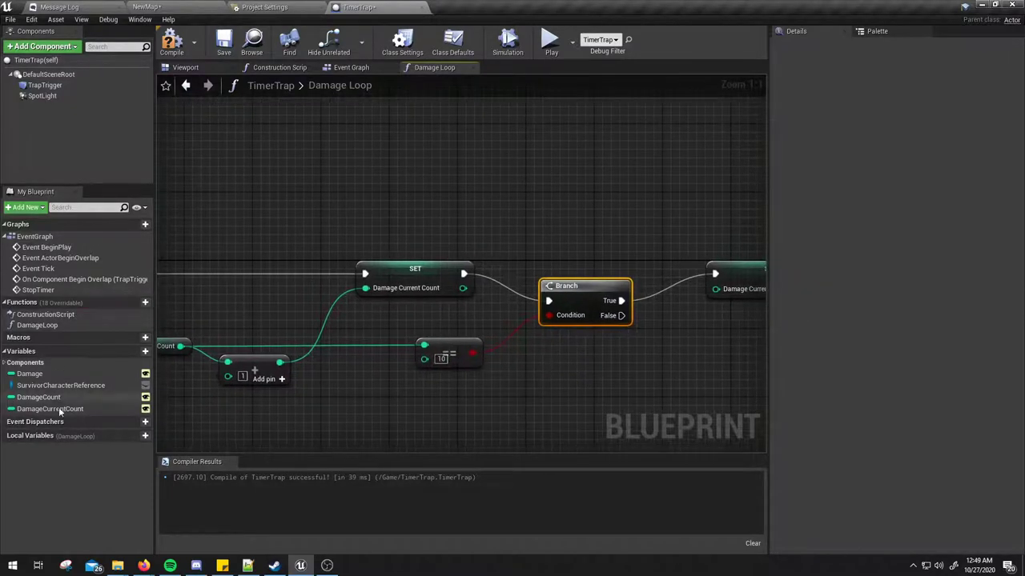
{"action": "left_click", "coordinate": [32, 398]}
Plug a Damage Count getter into the equality node's B input in place of 10
{"action": "right_click_drag", "start_coordinate": [366, 395], "coordinate": [481, 360]}
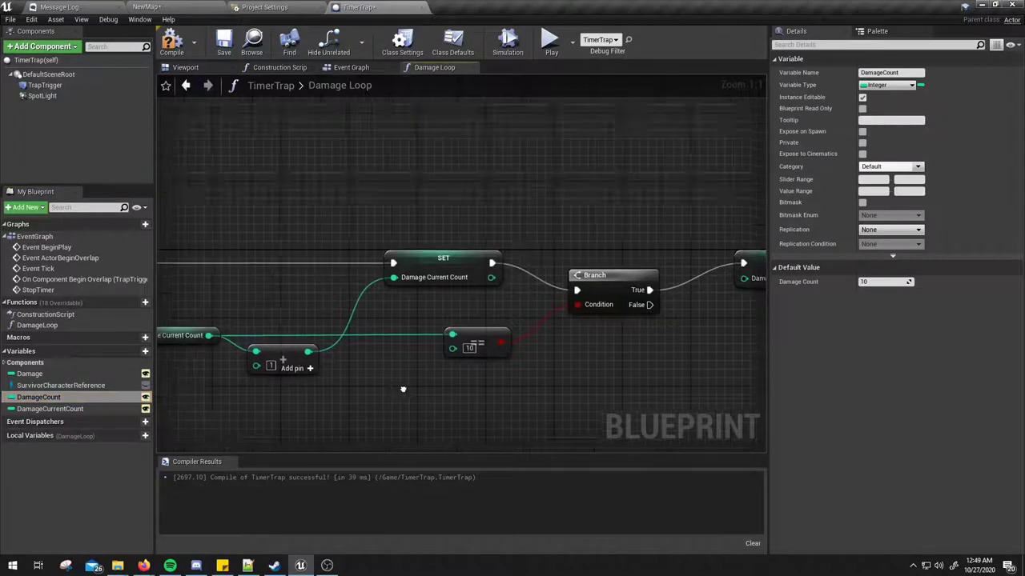
{"action": "left_click_drag", "start_coordinate": [48, 397], "coordinate": [558, 330]}
{"action": "left_click_drag", "start_coordinate": [469, 350], "coordinate": [486, 359]}
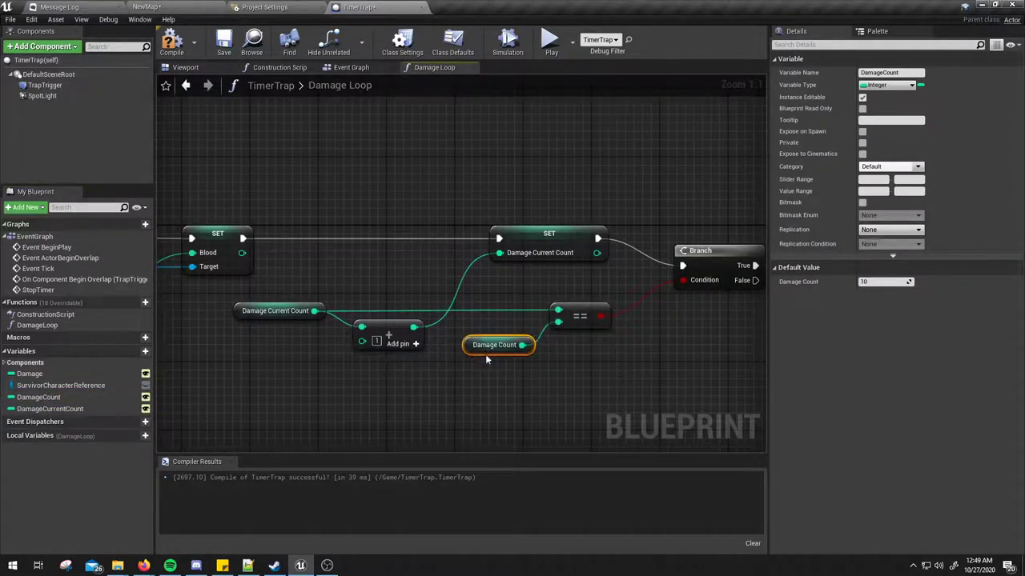
{"action": "left_click", "coordinate": [382, 375]}
{"action": "left_click", "coordinate": [32, 398]}
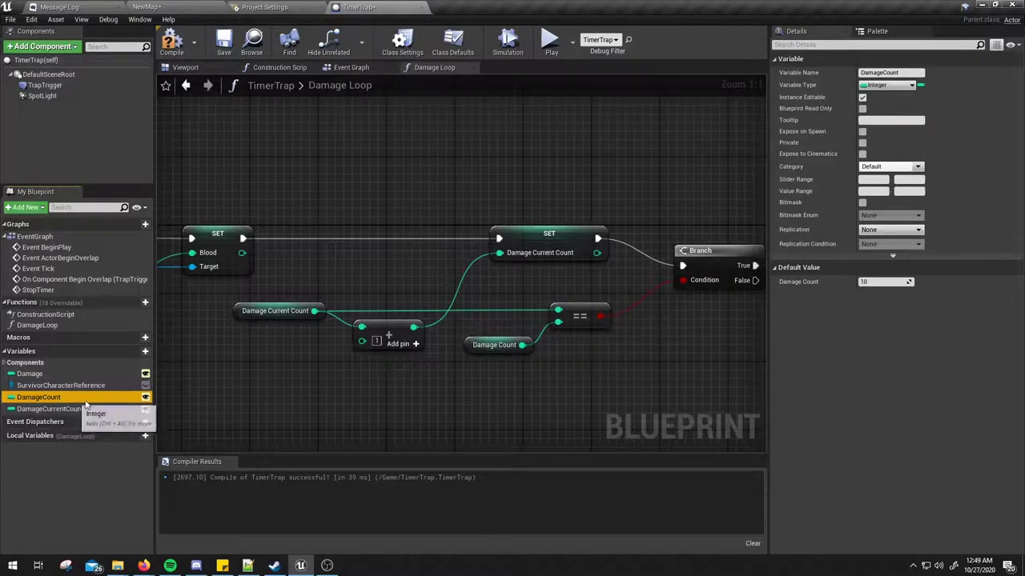
Turn off Instance Editable on DamageCurrentCount and compile TimerTrap
{"action": "right_click_drag", "start_coordinate": [600, 375], "coordinate": [512, 319]}
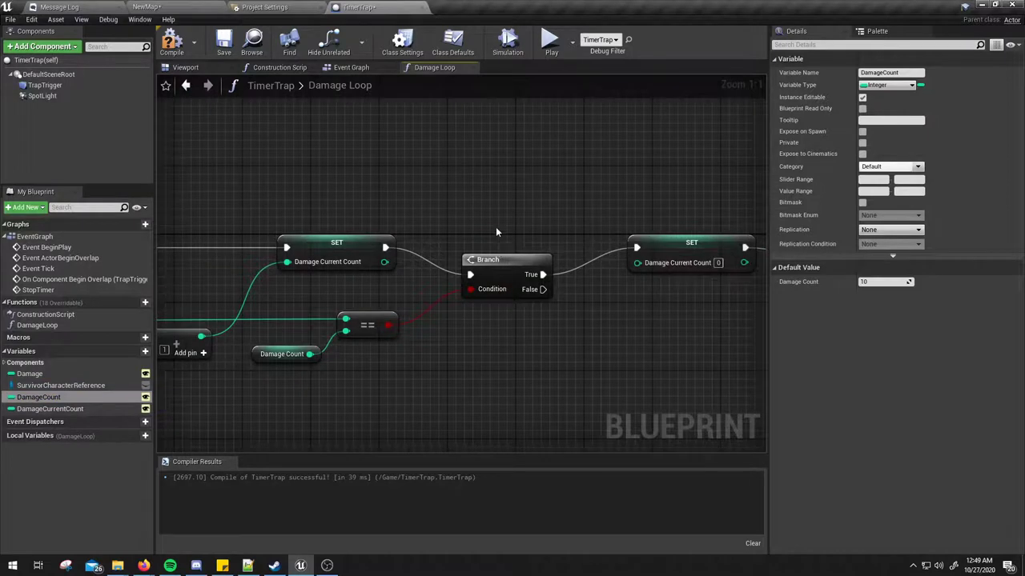
{"action": "left_click", "coordinate": [676, 254]}
{"action": "right_click", "coordinate": [655, 339]}
{"action": "left_click", "coordinate": [50, 408]}
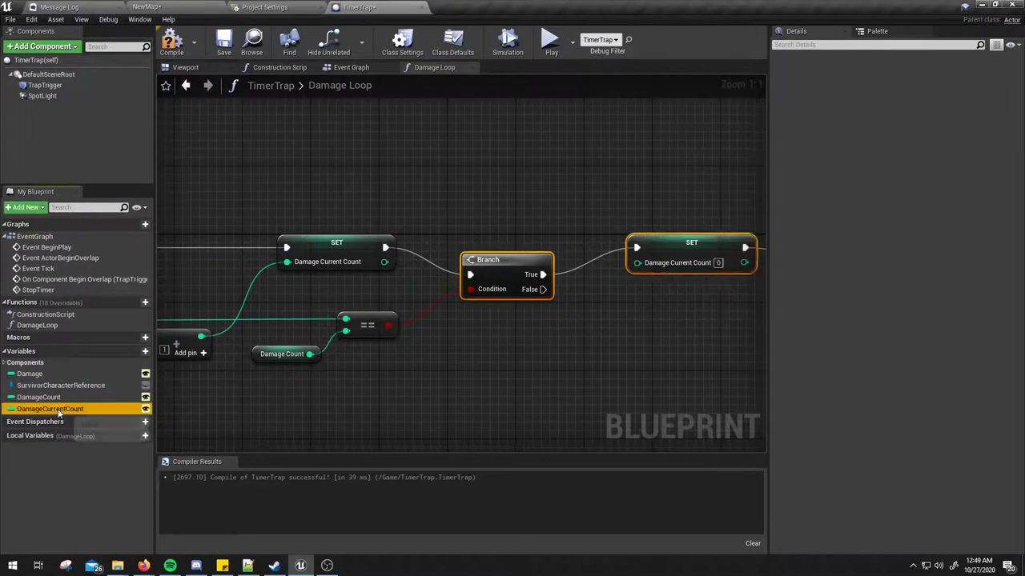
{"action": "left_click", "coordinate": [146, 409]}
{"action": "left_click", "coordinate": [172, 42]}
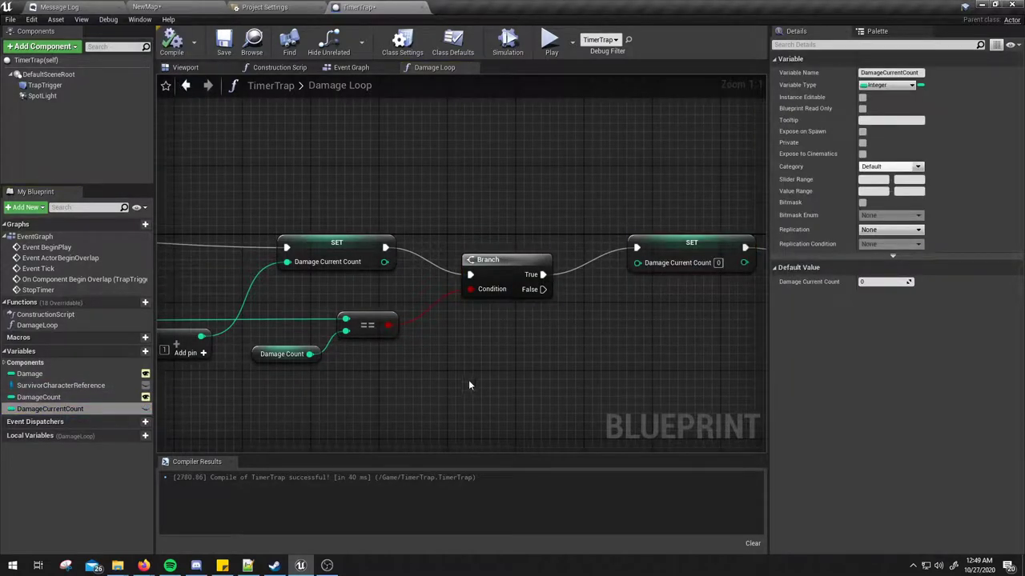
Select the Damage Count getter, the counter-reset SET, and finally the Stop Timer call
{"action": "right_click_drag", "start_coordinate": [471, 378], "coordinate": [453, 379]}
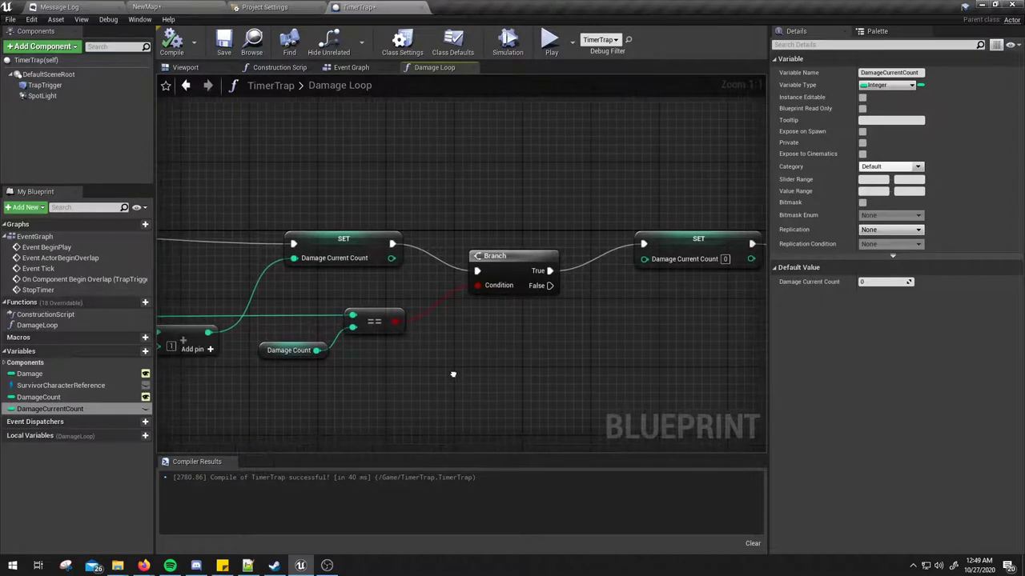
{"action": "left_click", "coordinate": [284, 352]}
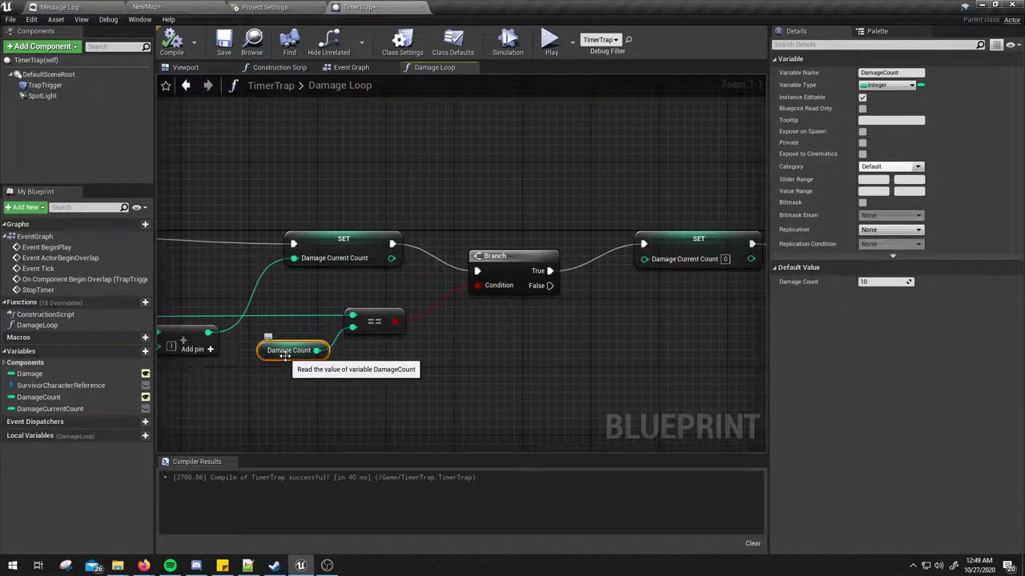
{"action": "right_click_drag", "start_coordinate": [498, 270], "coordinate": [283, 290]}
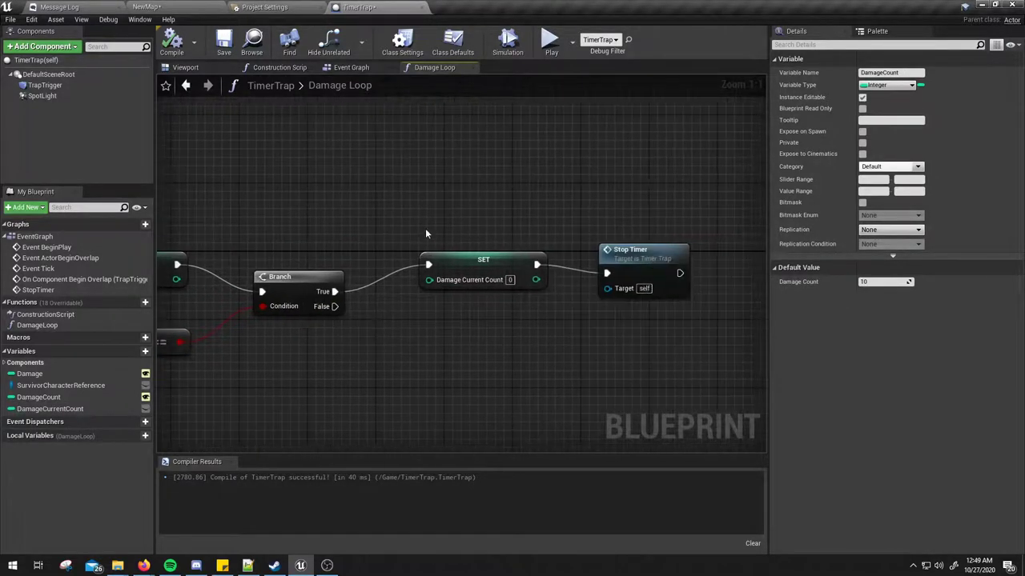
{"action": "left_click_drag", "start_coordinate": [416, 226], "coordinate": [575, 331]}
{"action": "left_click", "coordinate": [561, 328]}
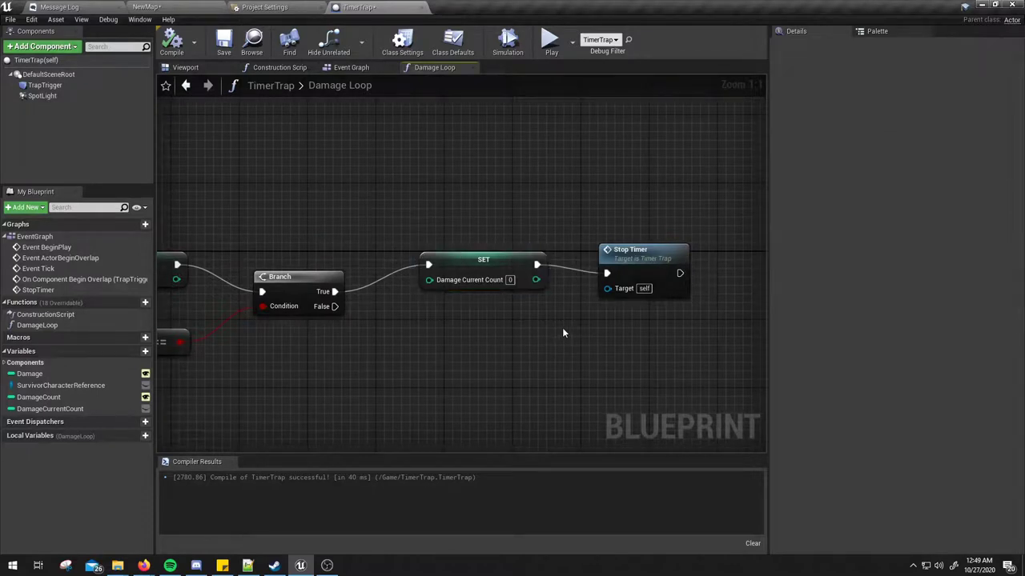
{"action": "right_click_drag", "start_coordinate": [562, 327], "coordinate": [444, 345]}
{"action": "left_click_drag", "start_coordinate": [471, 255], "coordinate": [588, 330]}
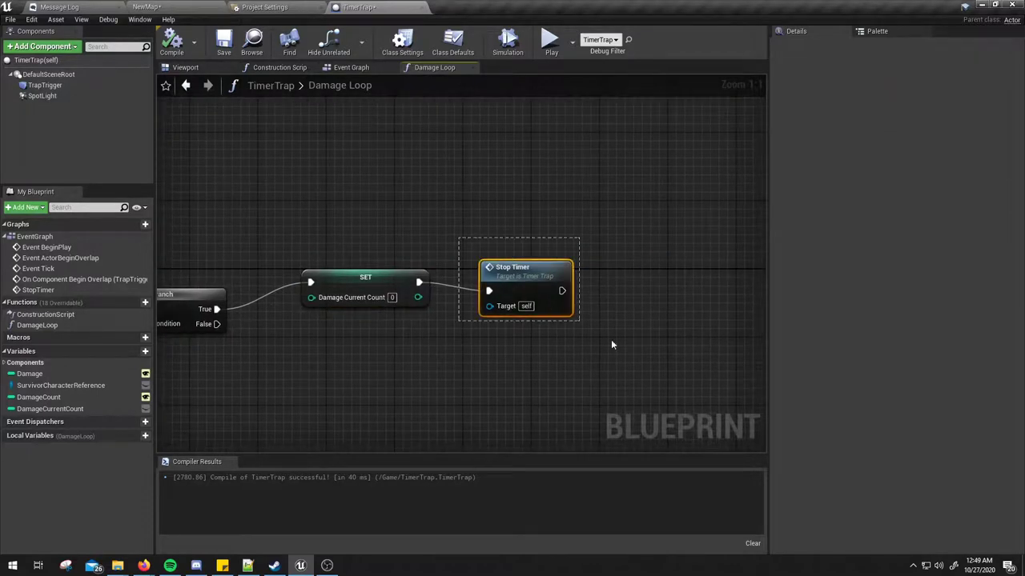
Jump to the StopTimer event, compile TimerTrap, and confirm DamageCount's default value
{"action": "double_click", "coordinate": [524, 269]}
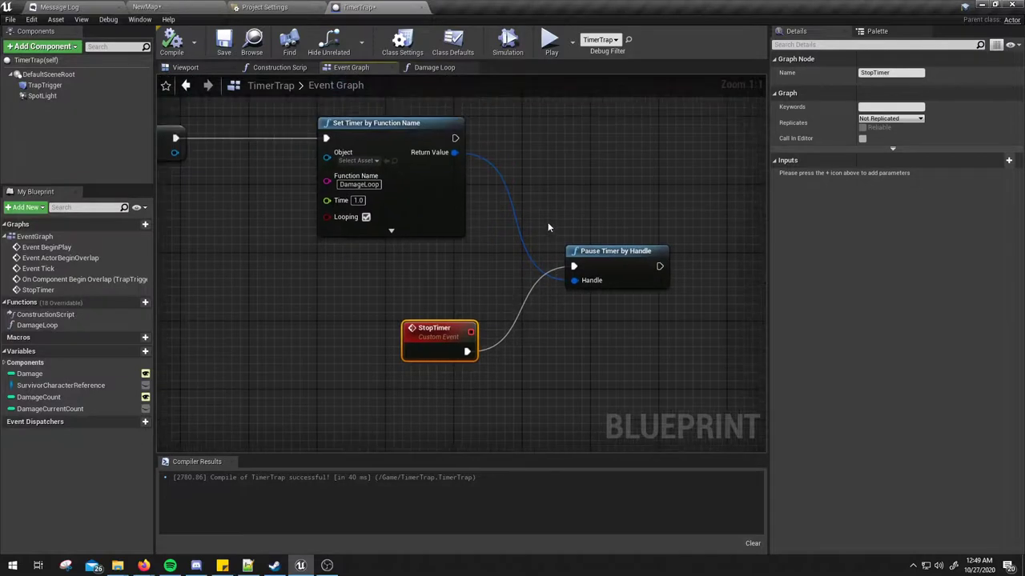
{"action": "left_click", "coordinate": [600, 256]}
{"action": "left_click", "coordinate": [439, 142]}
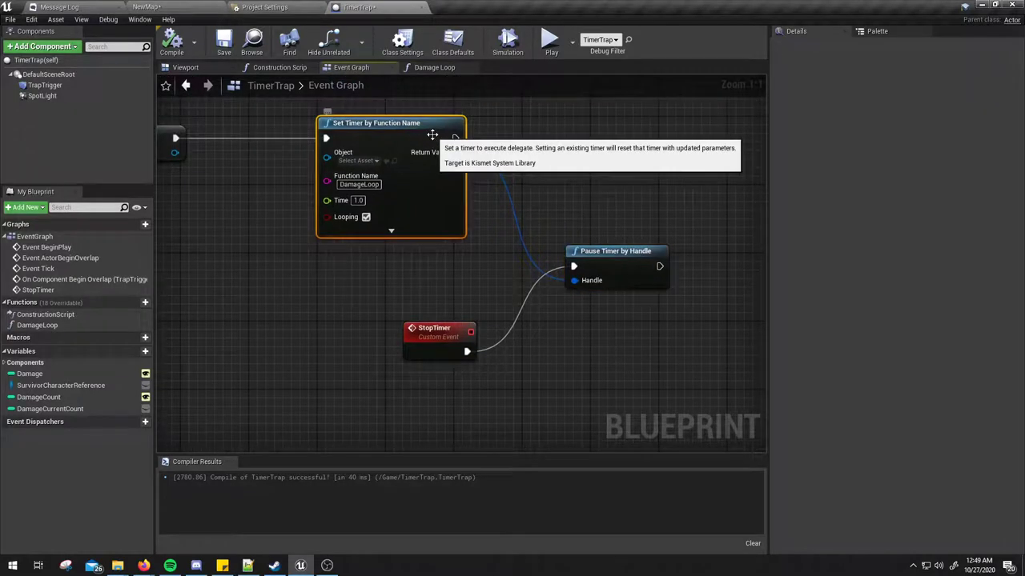
{"action": "left_click", "coordinate": [174, 44]}
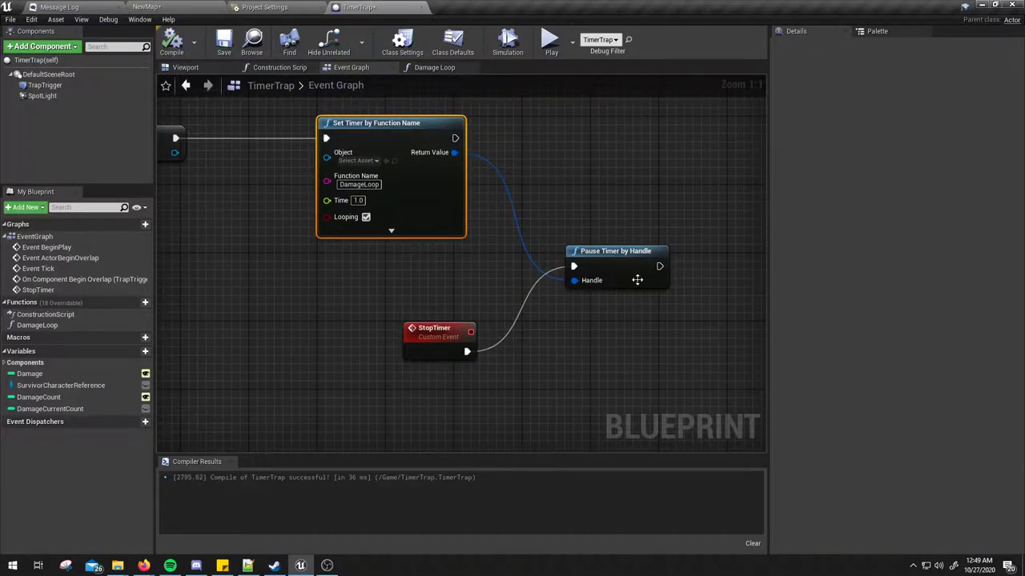
{"action": "left_click", "coordinate": [38, 399]}
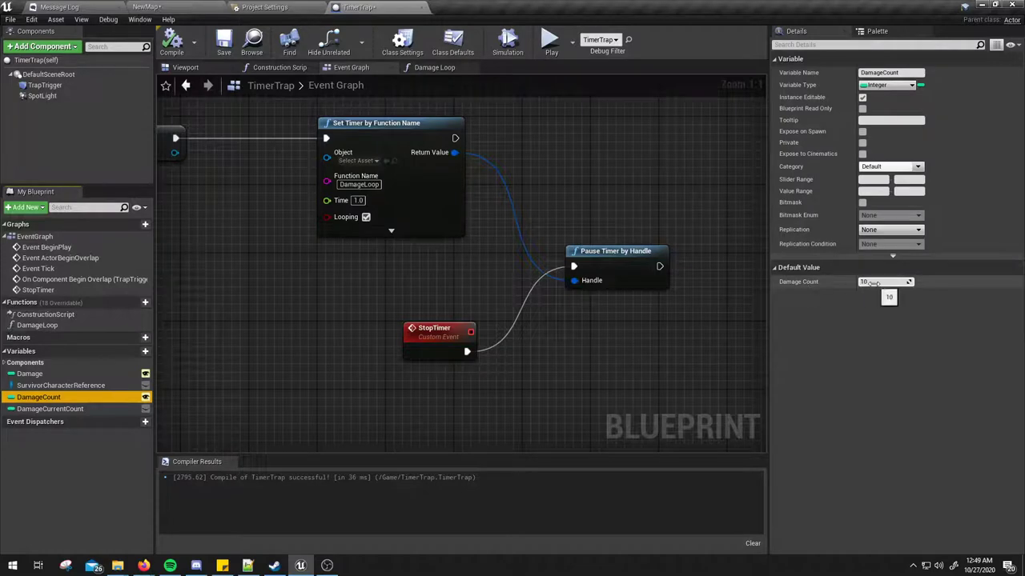
{"action": "right_click_drag", "start_coordinate": [395, 271], "coordinate": [417, 313]}
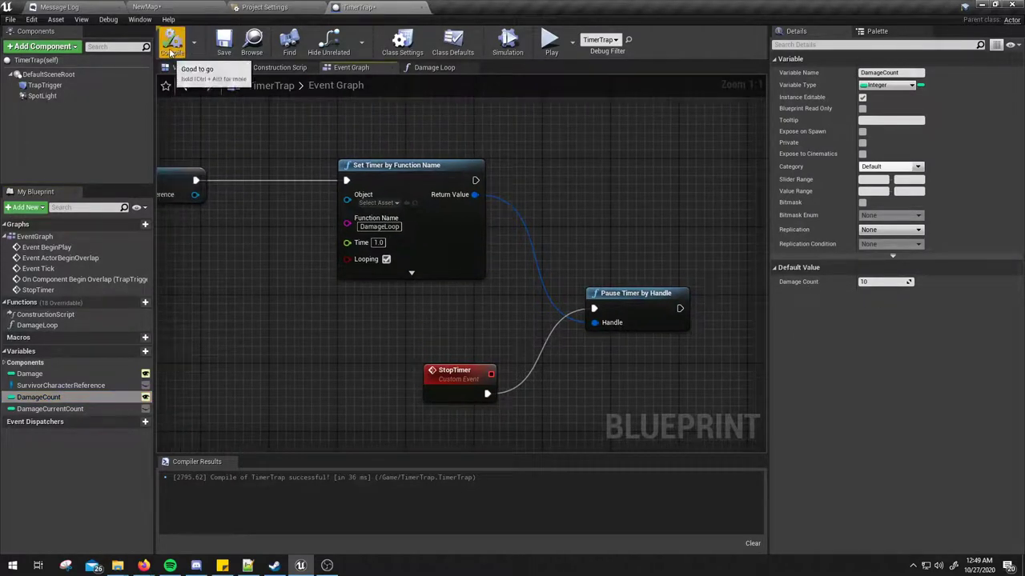
Play-test the level, walking into the trap until Blood stops at 4000/7000
{"action": "left_click", "coordinate": [551, 49]}
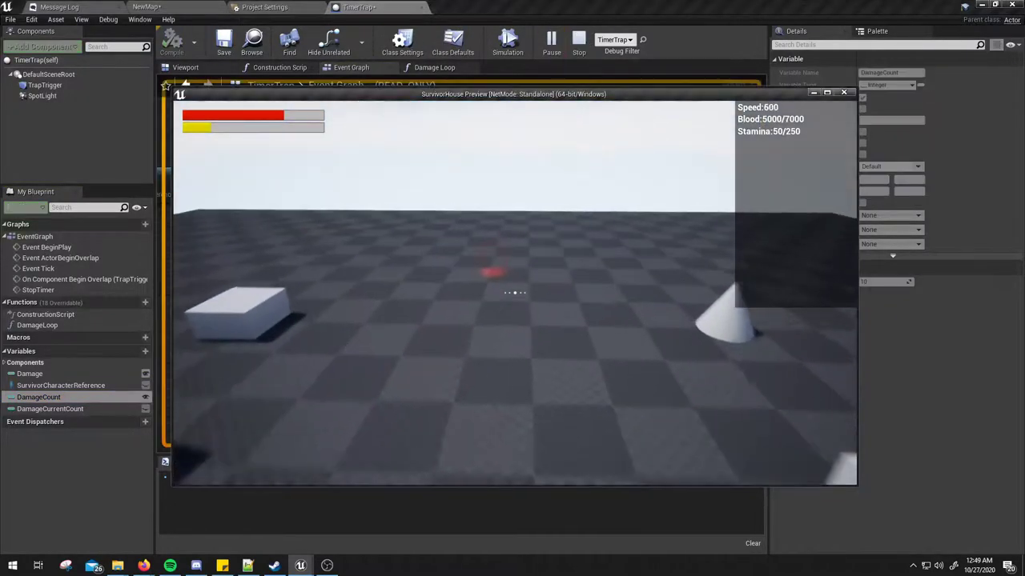
{"action": "key", "text": "w"}
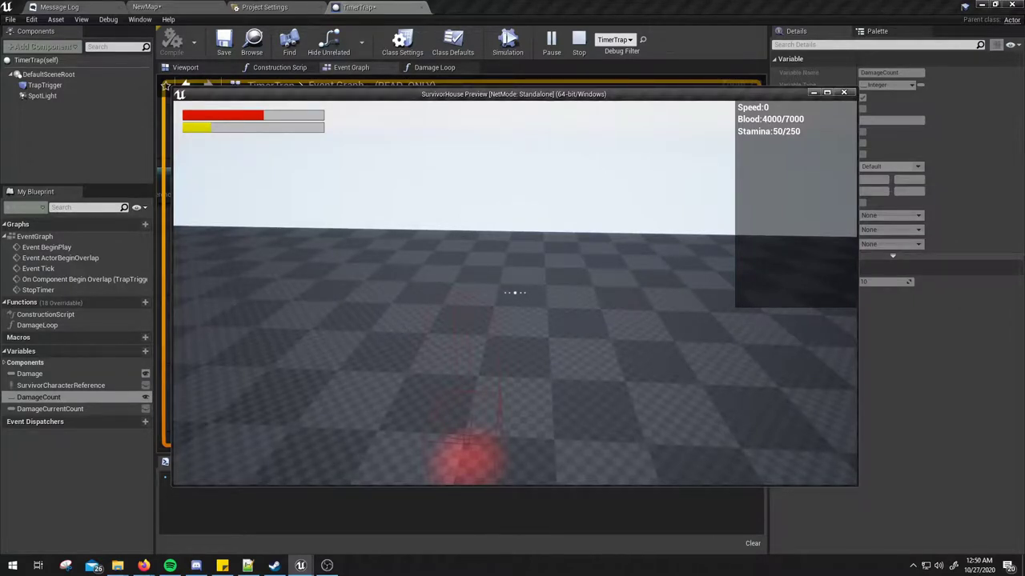
{"action": "key", "text": "Escape"}
In NewMap, Alt-drag TimerTrap 150 units along Y to create TimerTrap2 with Damage Count 10
{"action": "left_click", "coordinate": [200, 7]}
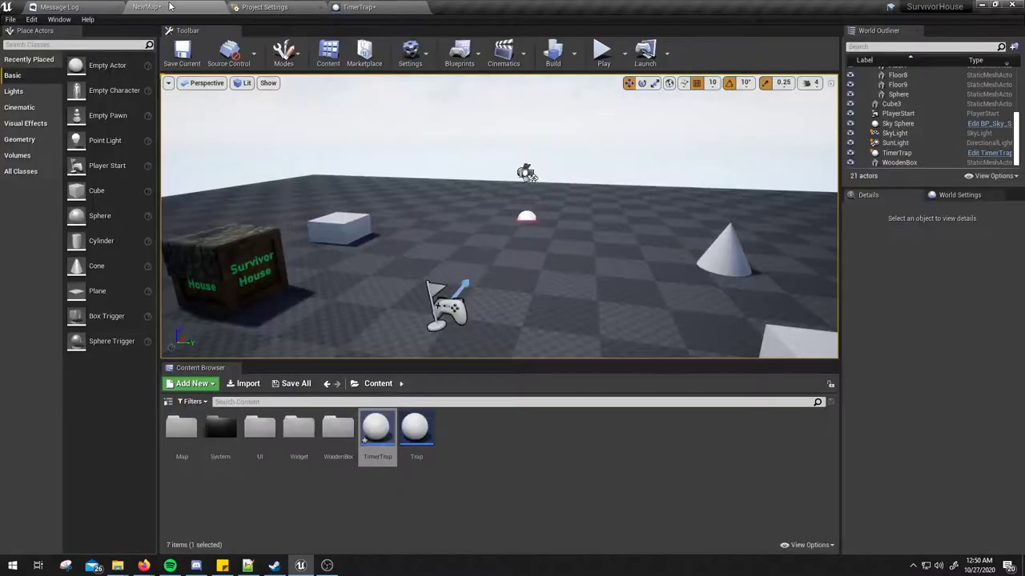
{"action": "scroll", "coordinate": [553, 281], "scroll_direction": "up", "scroll_amount": 5}
{"action": "left_click", "coordinate": [512, 255]}
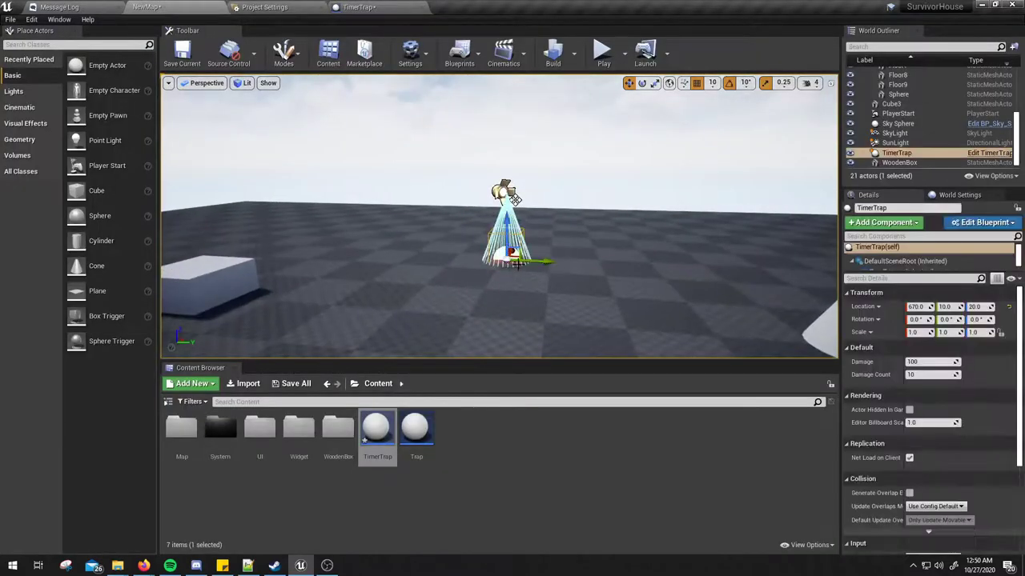
{"action": "left_click_drag", "start_coordinate": [540, 260], "coordinate": [608, 265], "text": "alt"}
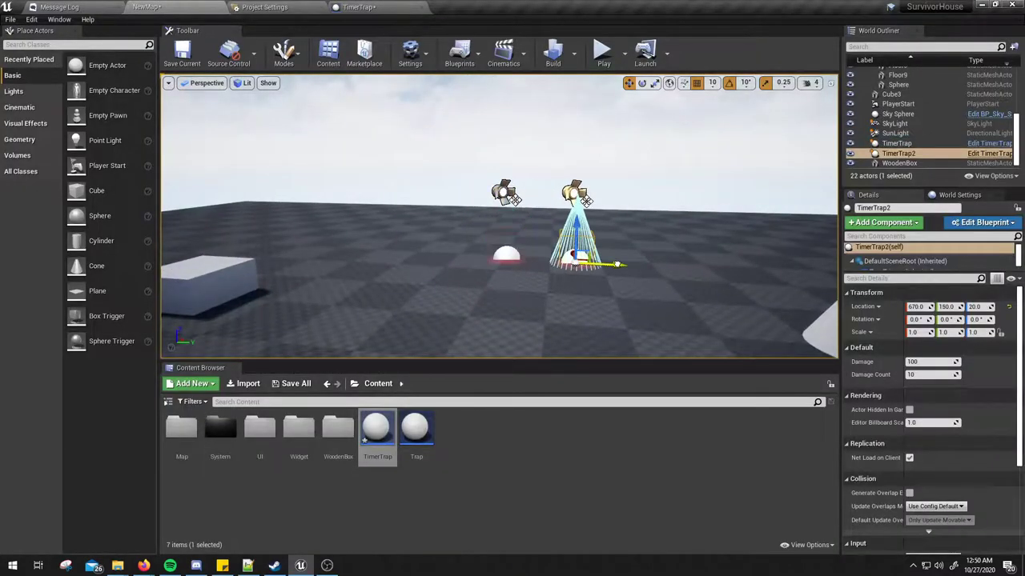
{"action": "left_click", "coordinate": [916, 375]}
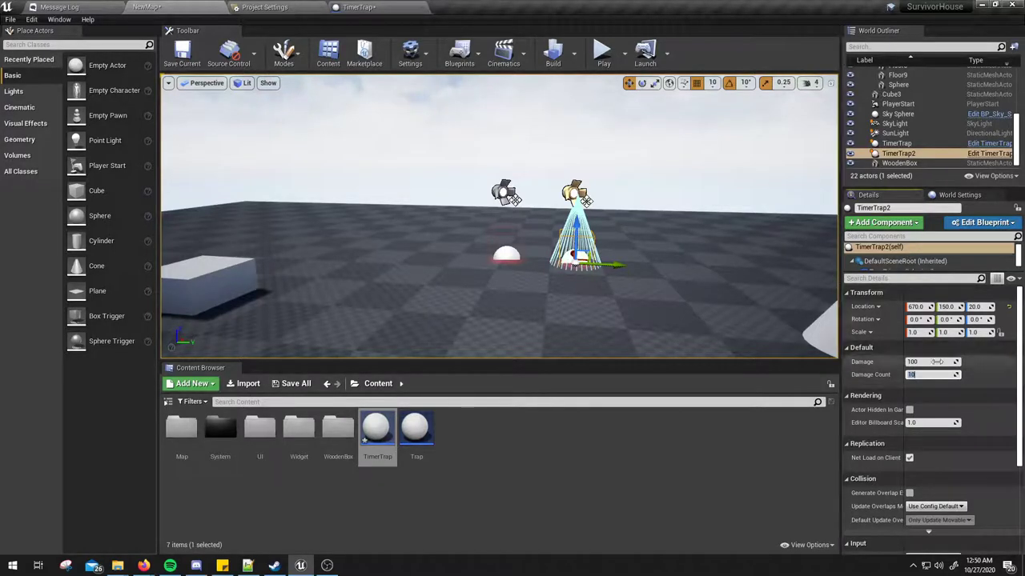
Return to TimerTrap's Event Graph and inspect the Set Timer interval value
{"action": "left_click", "coordinate": [358, 7]}
{"action": "right_click_drag", "start_coordinate": [483, 291], "coordinate": [525, 292]}
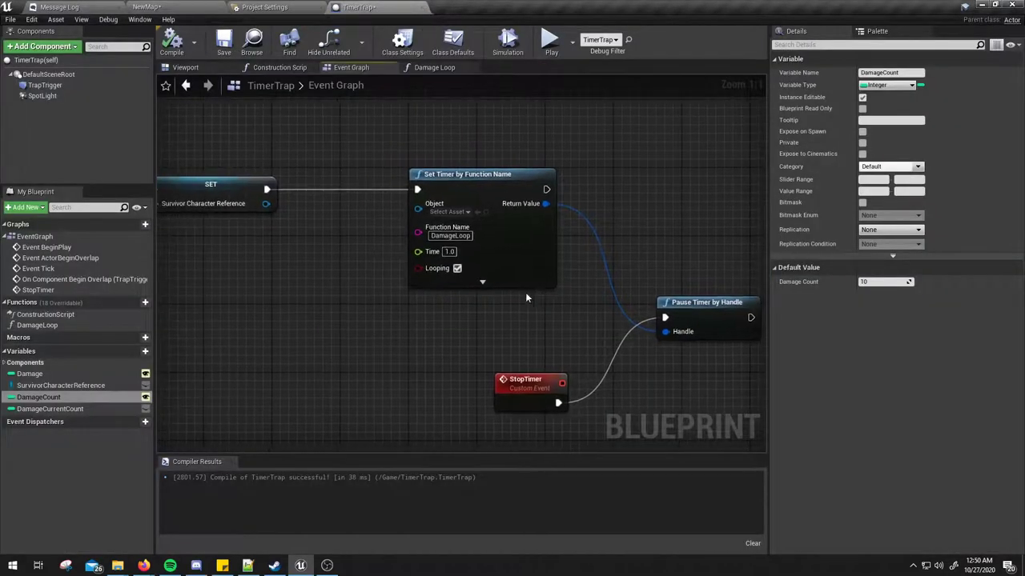
{"action": "left_click", "coordinate": [449, 252]}
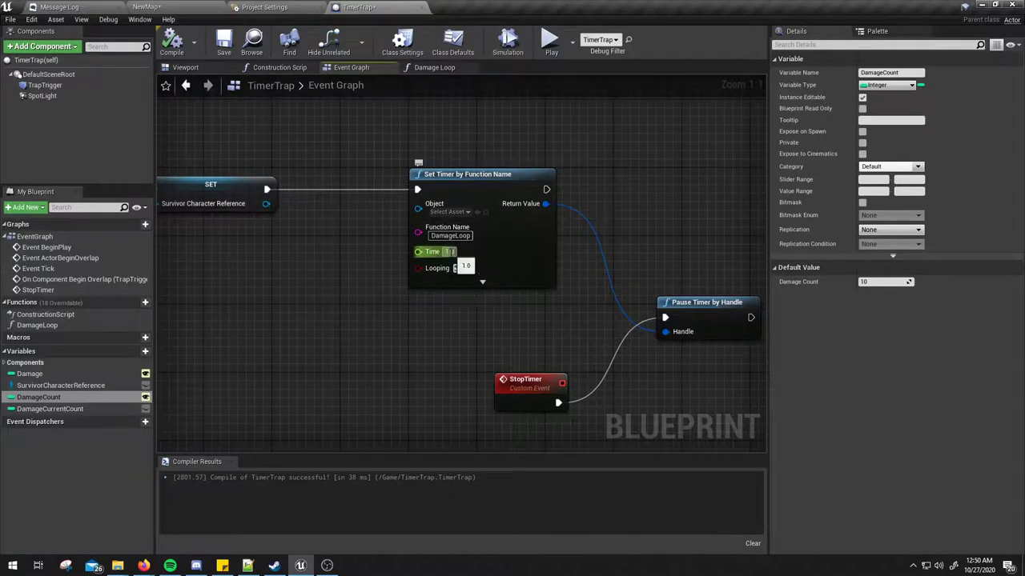
{"action": "right_click_drag", "start_coordinate": [389, 265], "coordinate": [495, 254]}
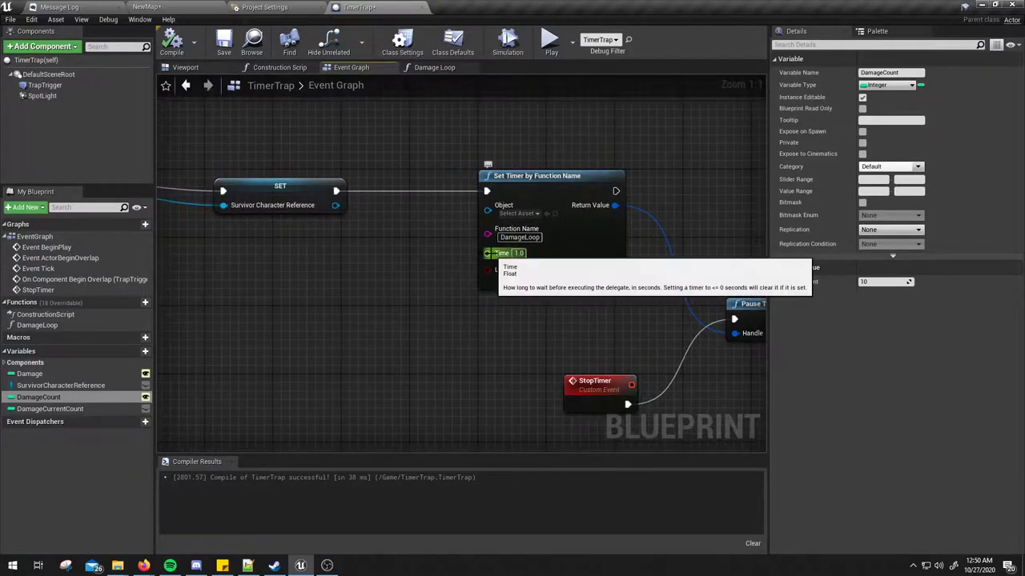
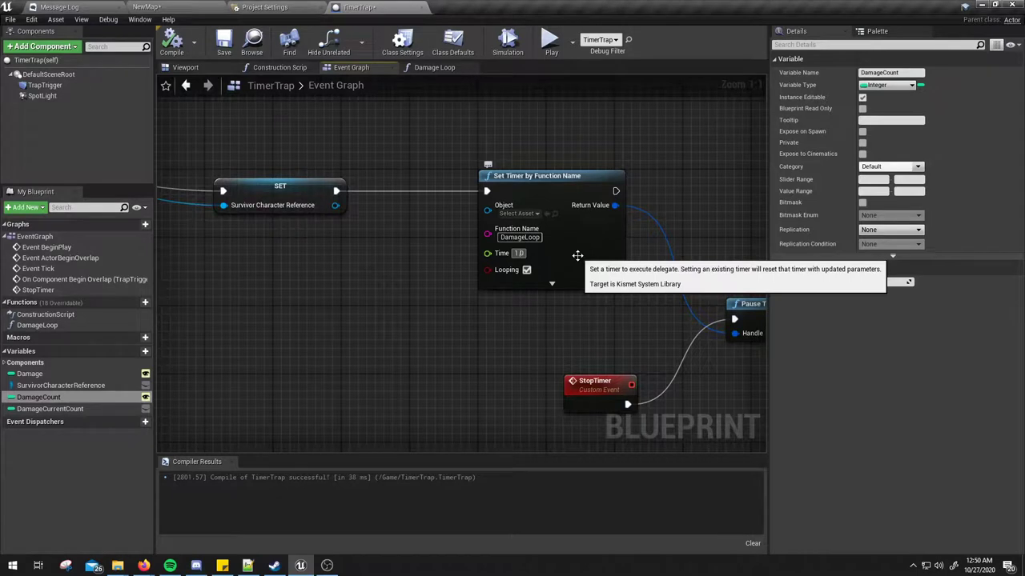
Abandon the 0.5 edit so the DamageLoop timer stays at 1.0 seconds, recompile TimerTrap, and return to NewMap
{"action": "type", "text": "0"}
{"action": "type", "text": ".5"}
{"action": "key", "text": "Escape"}
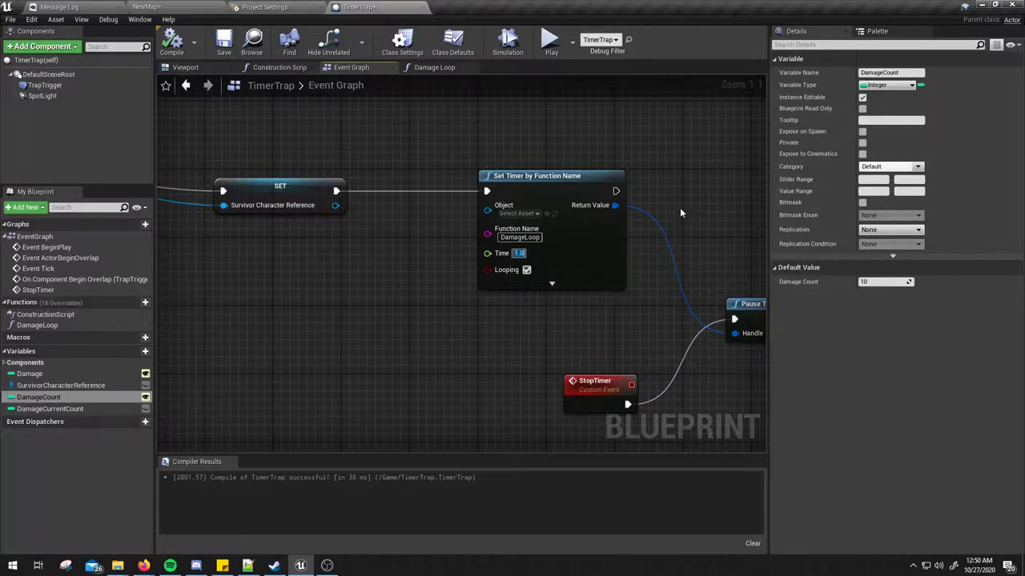
{"action": "mouse_move", "coordinate": [681, 201]}
{"action": "right_mouse_down"}
{"action": "mouse_move", "coordinate": [591, 224]}
{"action": "mouse_move", "coordinate": [636, 234]}
{"action": "right_mouse_up"}
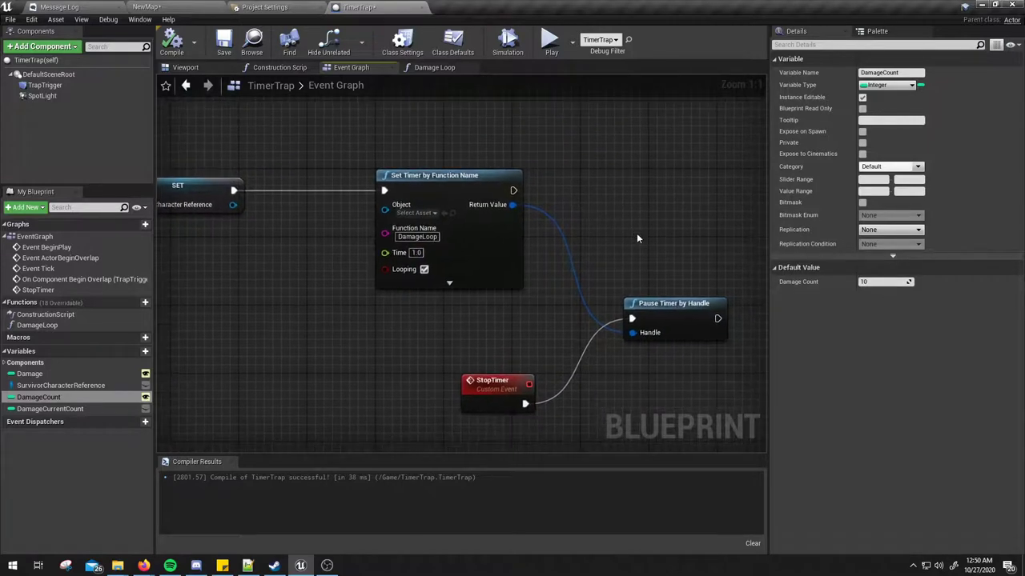
{"action": "left_click", "coordinate": [171, 44]}
{"action": "mouse_move", "coordinate": [627, 233]}
{"action": "right_mouse_down"}
{"action": "mouse_move", "coordinate": [578, 242]}
{"action": "mouse_move", "coordinate": [650, 251]}
{"action": "right_mouse_up"}
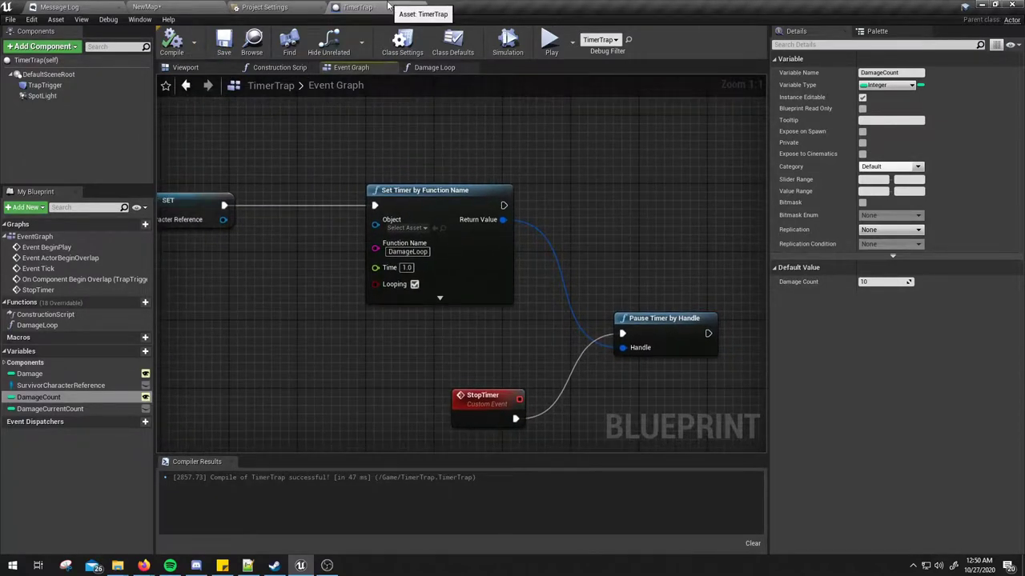
{"action": "left_click", "coordinate": [152, 7]}
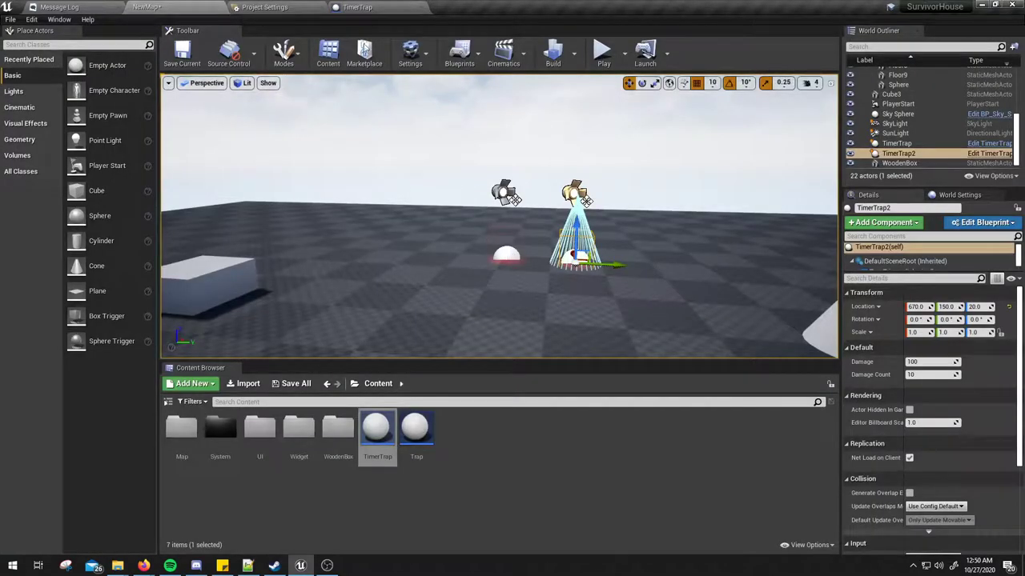
Reopen TimerTrap's Event Graph and select the Pause Timer by Handle node
{"action": "left_click", "coordinate": [364, 8]}
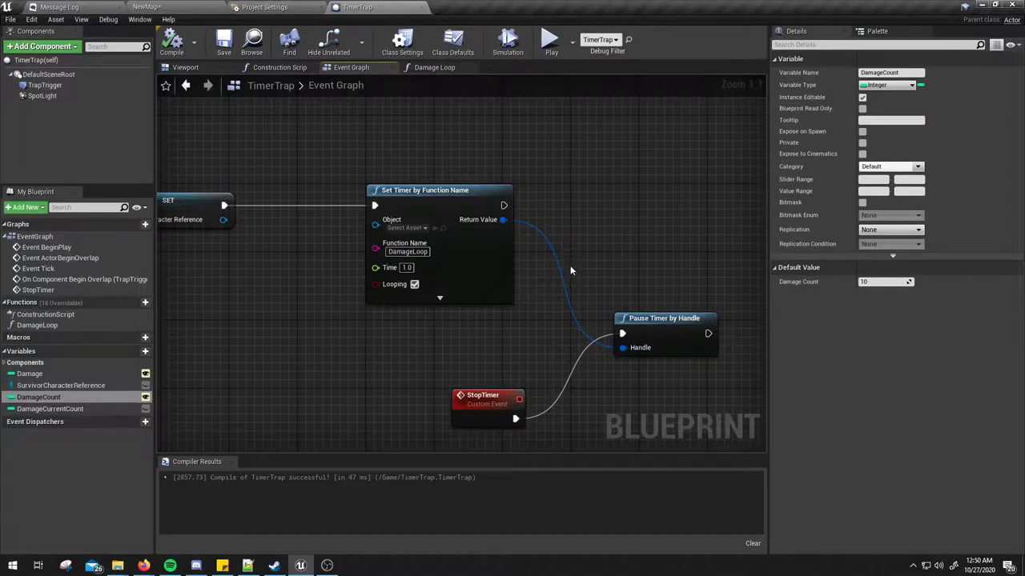
{"action": "right_click_drag", "start_coordinate": [566, 281], "coordinate": [586, 278]}
{"action": "mouse_move", "coordinate": [520, 217]}
{"action": "right_mouse_down"}
{"action": "mouse_move", "coordinate": [412, 219]}
{"action": "mouse_move", "coordinate": [537, 275]}
{"action": "mouse_move", "coordinate": [592, 269]}
{"action": "right_mouse_up"}
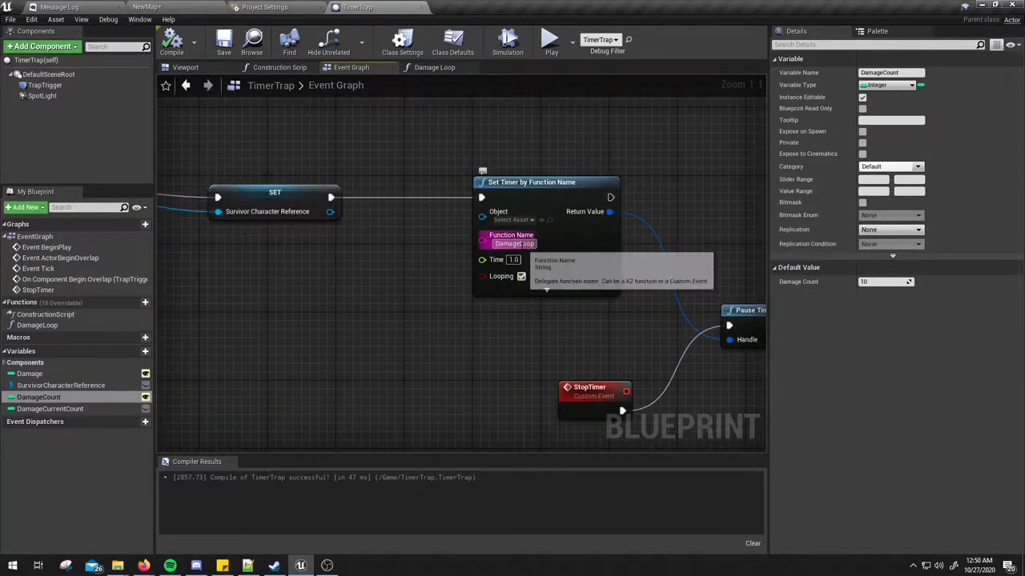
{"action": "mouse_move", "coordinate": [695, 256]}
{"action": "right_mouse_down"}
{"action": "mouse_move", "coordinate": [598, 256]}
{"action": "mouse_move", "coordinate": [645, 289]}
{"action": "right_mouse_up"}
{"action": "left_click", "coordinate": [667, 320]}
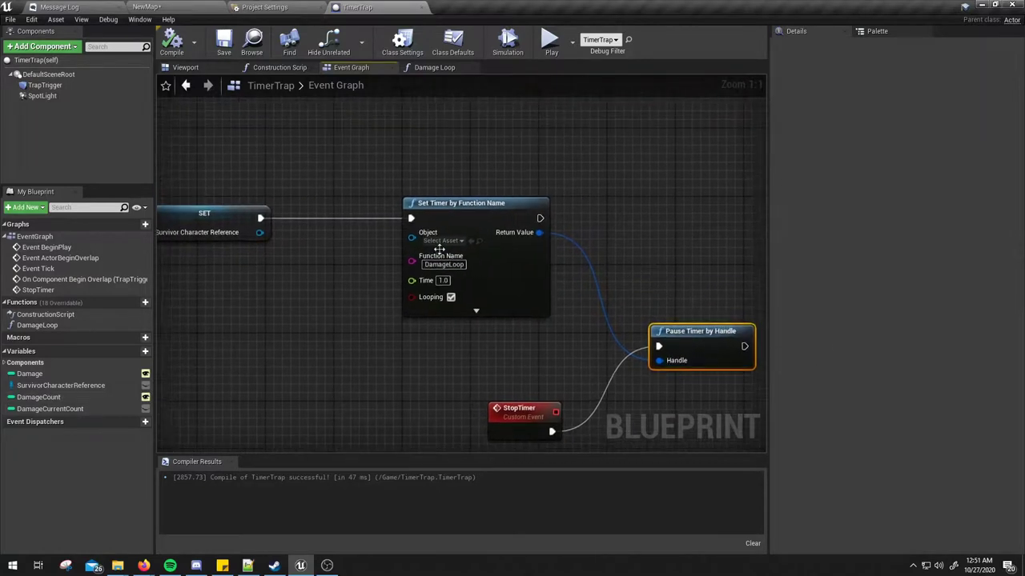
Open the DamageLoop function graph, review its SET, == and Damage Count nodes, and compile
{"action": "left_click", "coordinate": [64, 325]}
{"action": "double_click", "coordinate": [64, 326]}
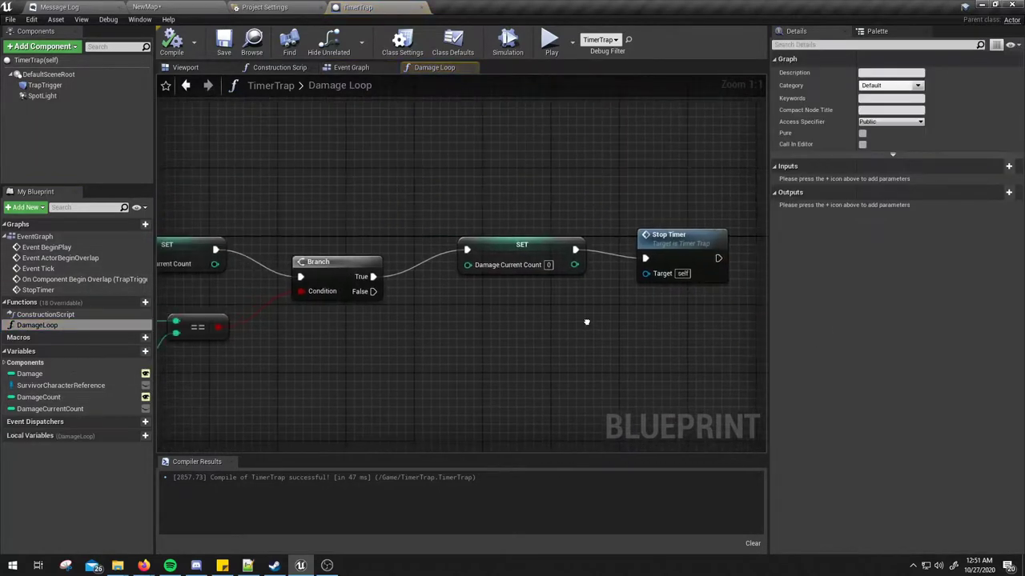
{"action": "right_click_drag", "start_coordinate": [433, 292], "coordinate": [721, 288]}
{"action": "left_click_drag", "start_coordinate": [280, 206], "coordinate": [357, 388]}
{"action": "right_click_drag", "start_coordinate": [357, 387], "coordinate": [522, 376]}
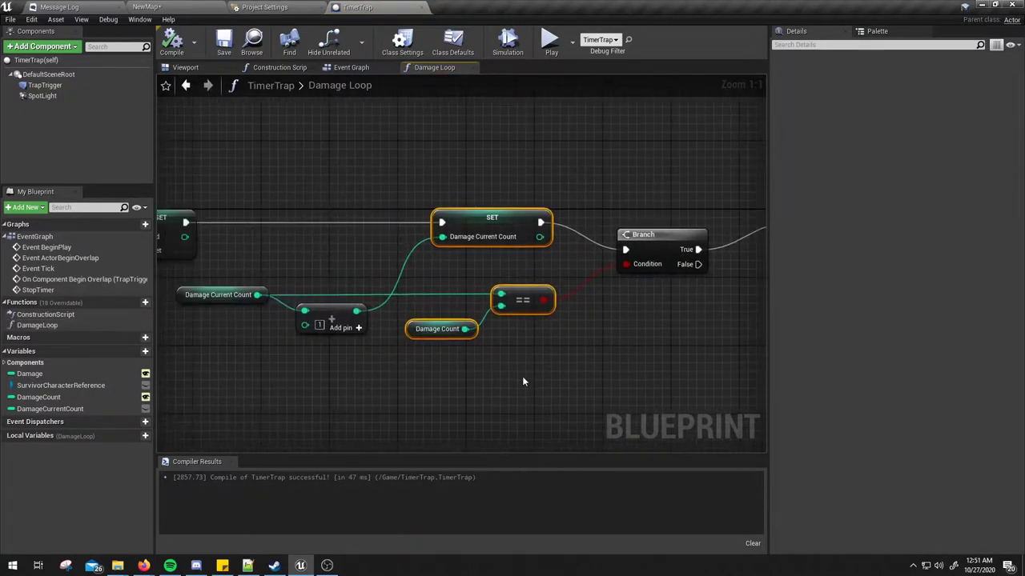
{"action": "left_click", "coordinate": [522, 376]}
{"action": "right_click_drag", "start_coordinate": [551, 340], "coordinate": [520, 358]}
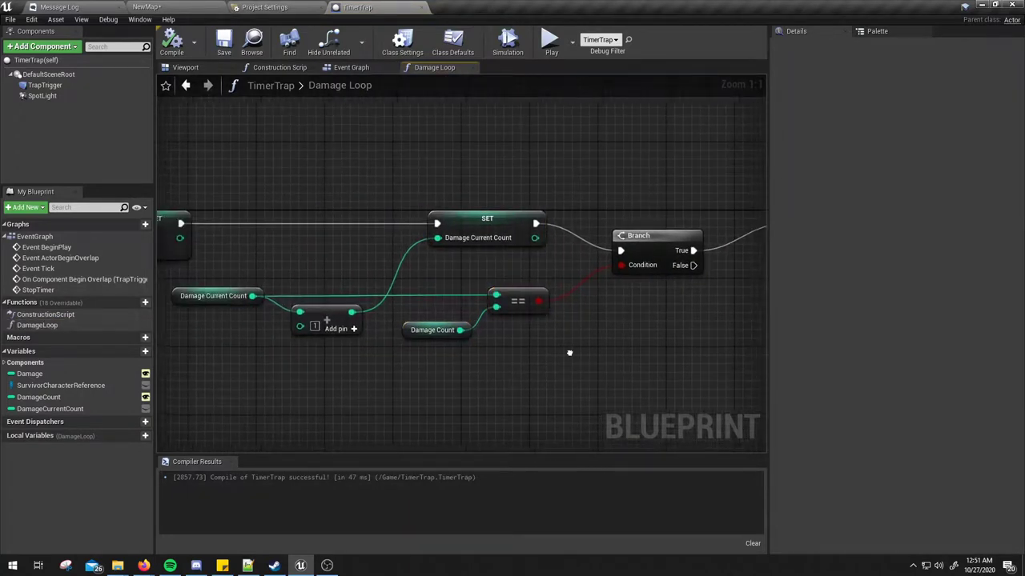
{"action": "left_click", "coordinate": [171, 40]}
Inspect the SET node resetting Damage Current Count to 0 and the Stop Timer call, nudging SET slightly left
{"action": "mouse_move", "coordinate": [415, 187]}
{"action": "right_mouse_down"}
{"action": "mouse_move", "coordinate": [645, 156]}
{"action": "mouse_move", "coordinate": [309, 177]}
{"action": "right_mouse_up"}
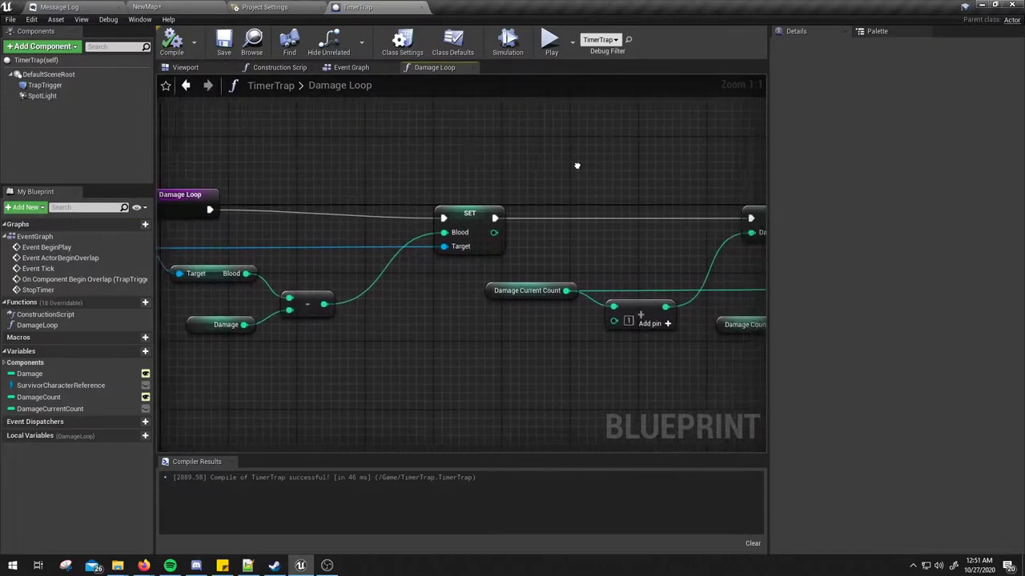
{"action": "right_click_drag", "start_coordinate": [515, 203], "coordinate": [385, 220]}
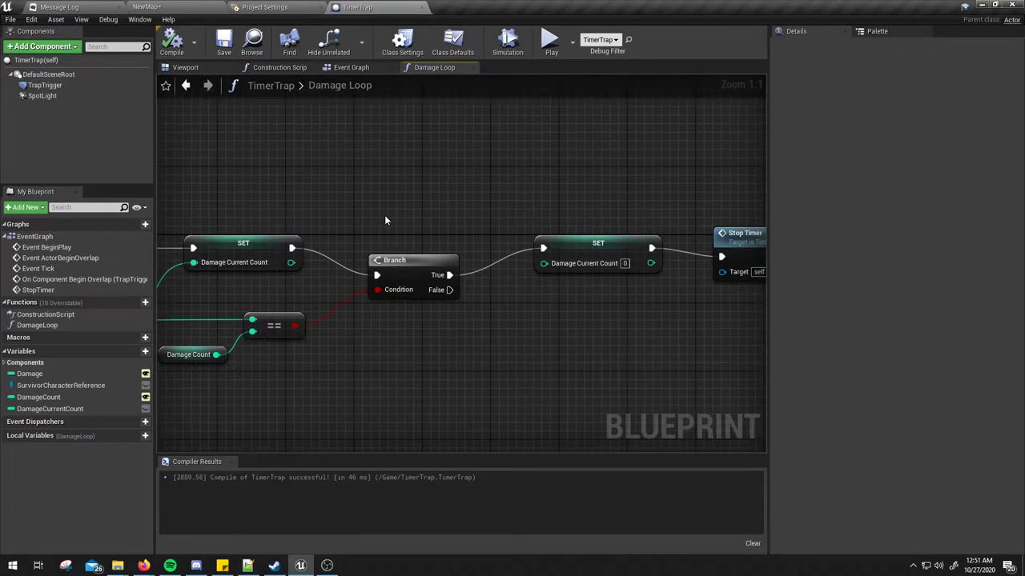
{"action": "right_click_drag", "start_coordinate": [385, 221], "coordinate": [328, 230]}
{"action": "left_click", "coordinate": [490, 285]}
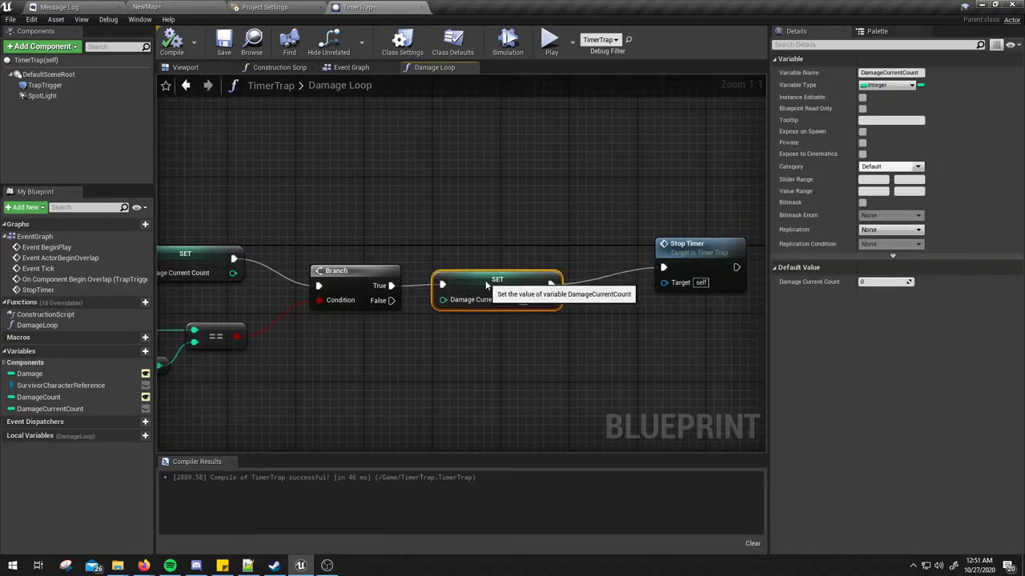
{"action": "left_click_drag", "start_coordinate": [490, 285], "coordinate": [483, 285]}
{"action": "left_click", "coordinate": [494, 257]}
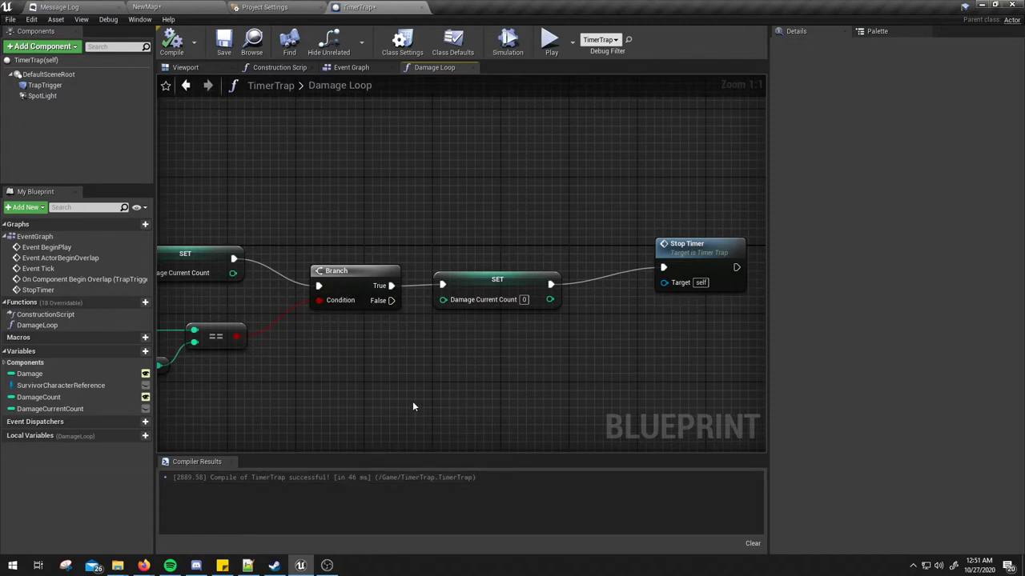
{"action": "right_click_drag", "start_coordinate": [681, 342], "coordinate": [605, 363]}
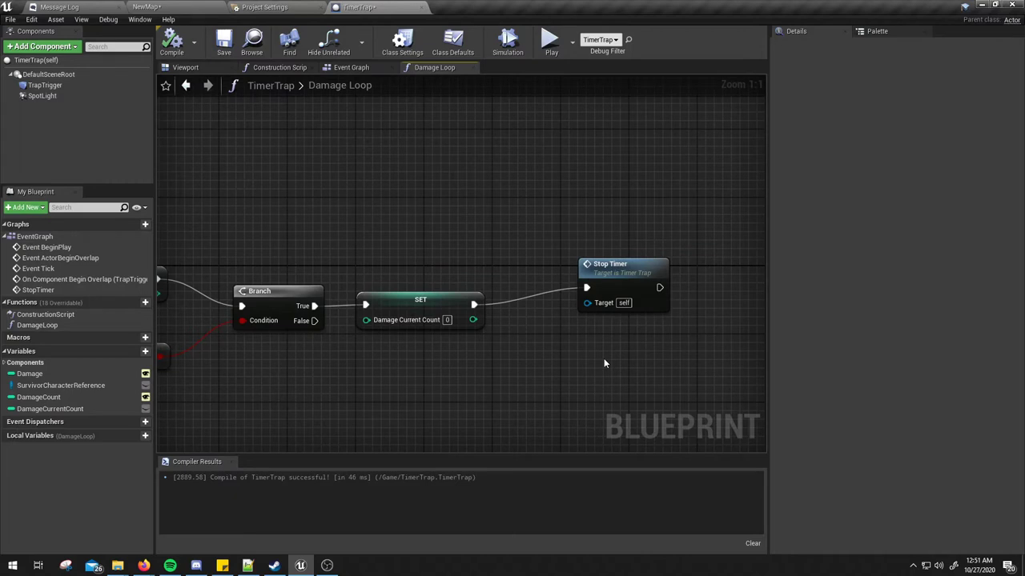